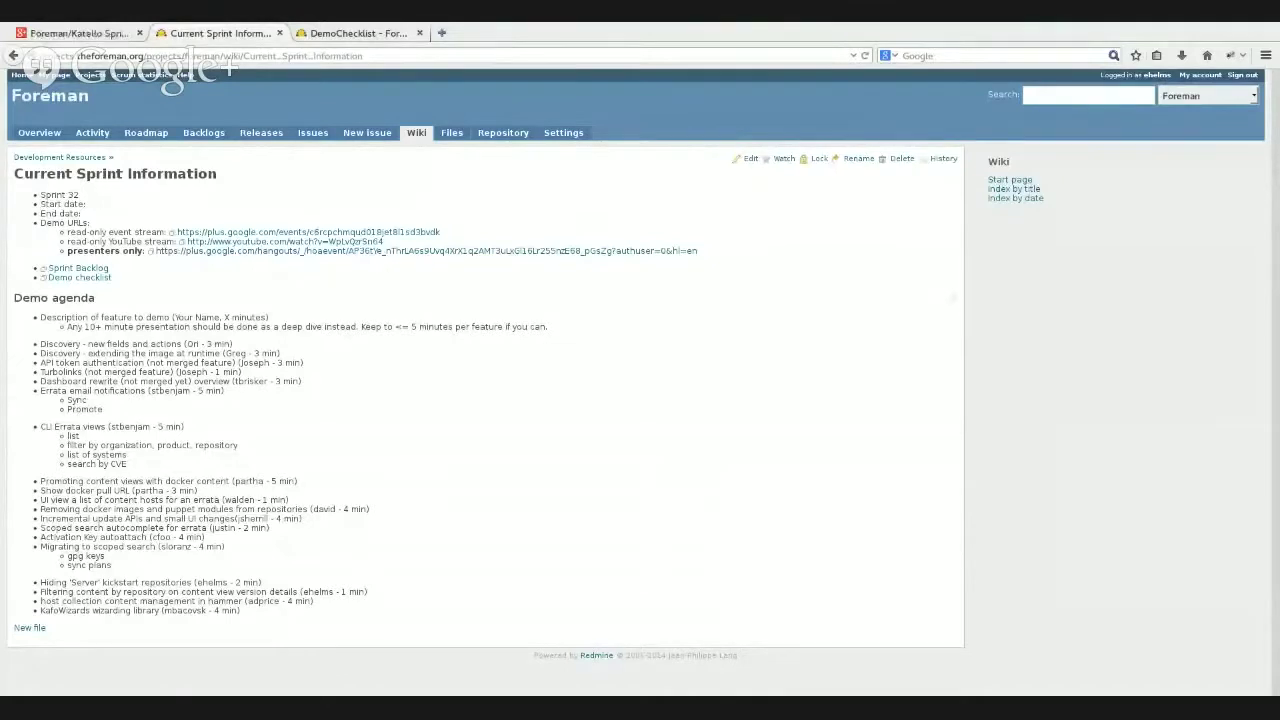
# - View the DemoChecklist wiki page, then return to the Current Sprint Information page
pyautogui.click(364, 31)
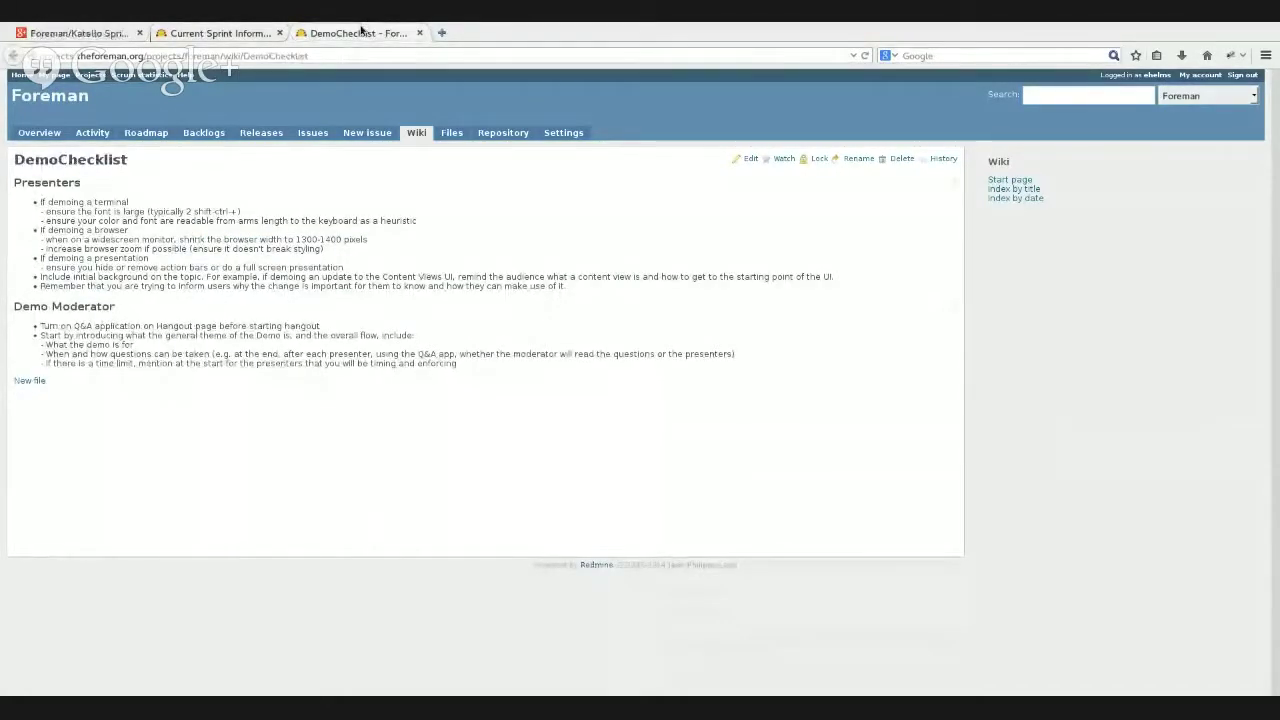
pyautogui.click(229, 35)
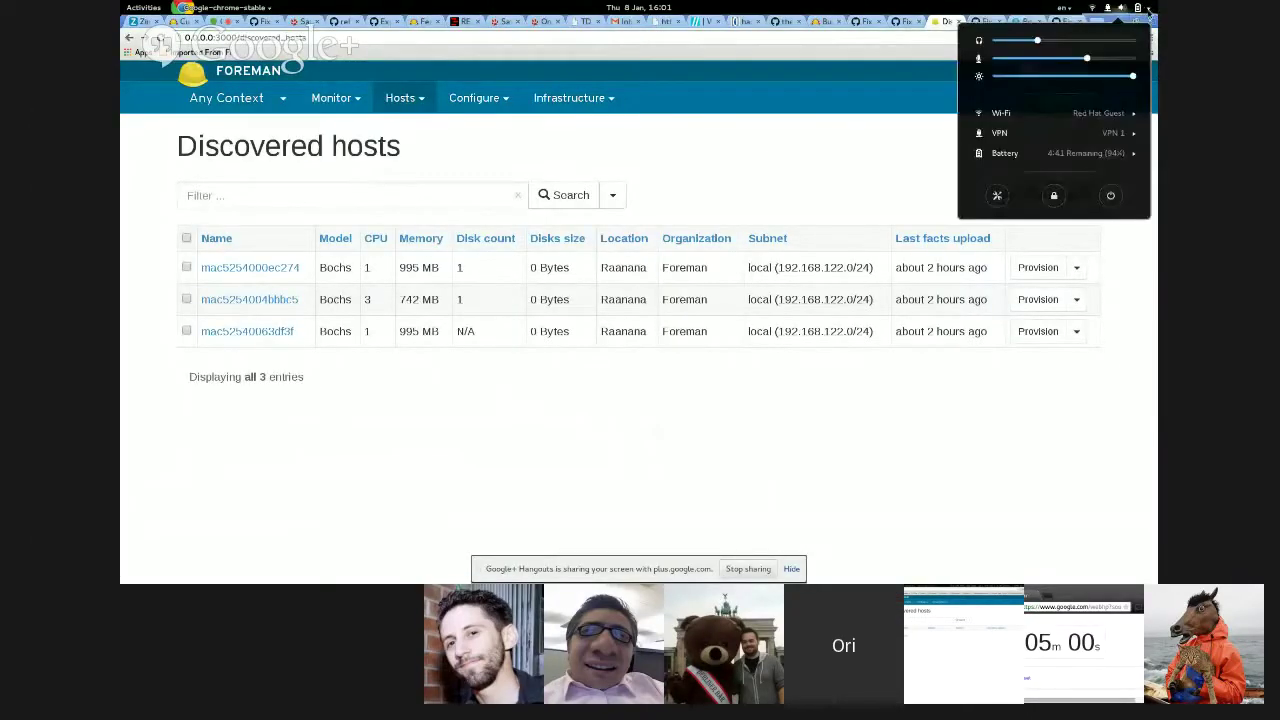
# - Turn the microphone level up to maximum from the GNOME status menu
pyautogui.click(1146, 8)
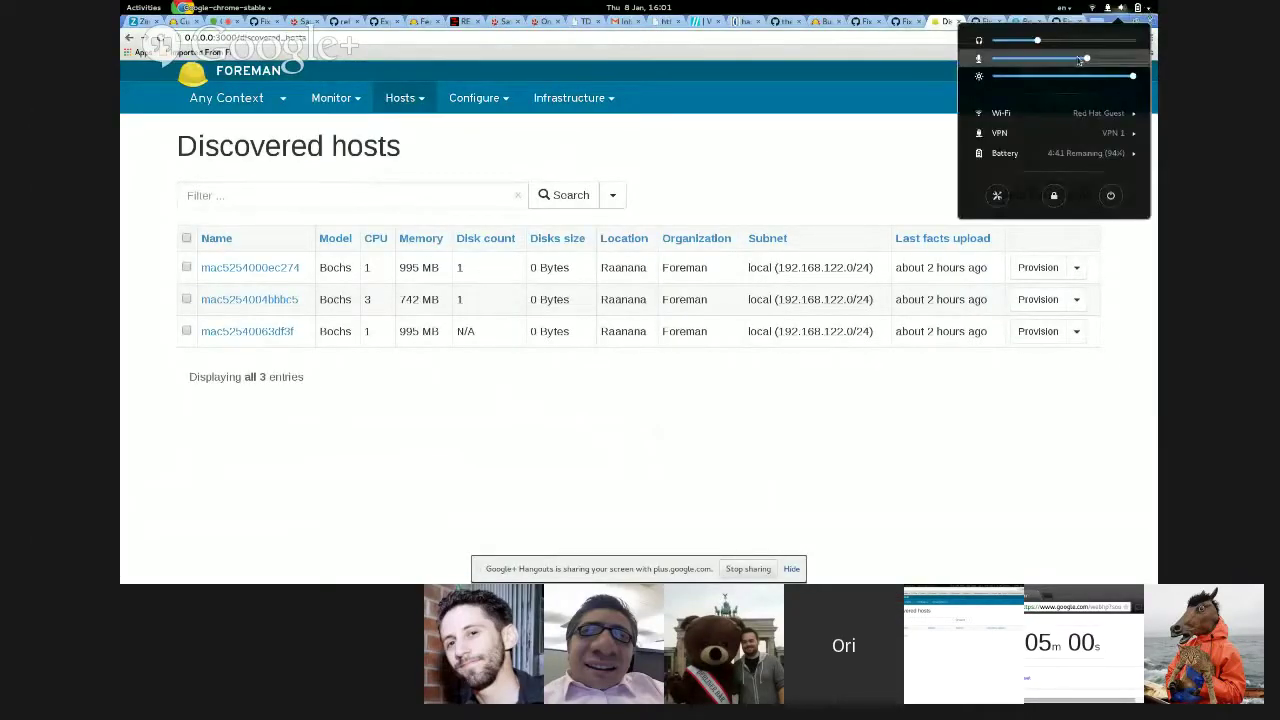
pyautogui.click(1134, 59)
pyautogui.click(738, 174)
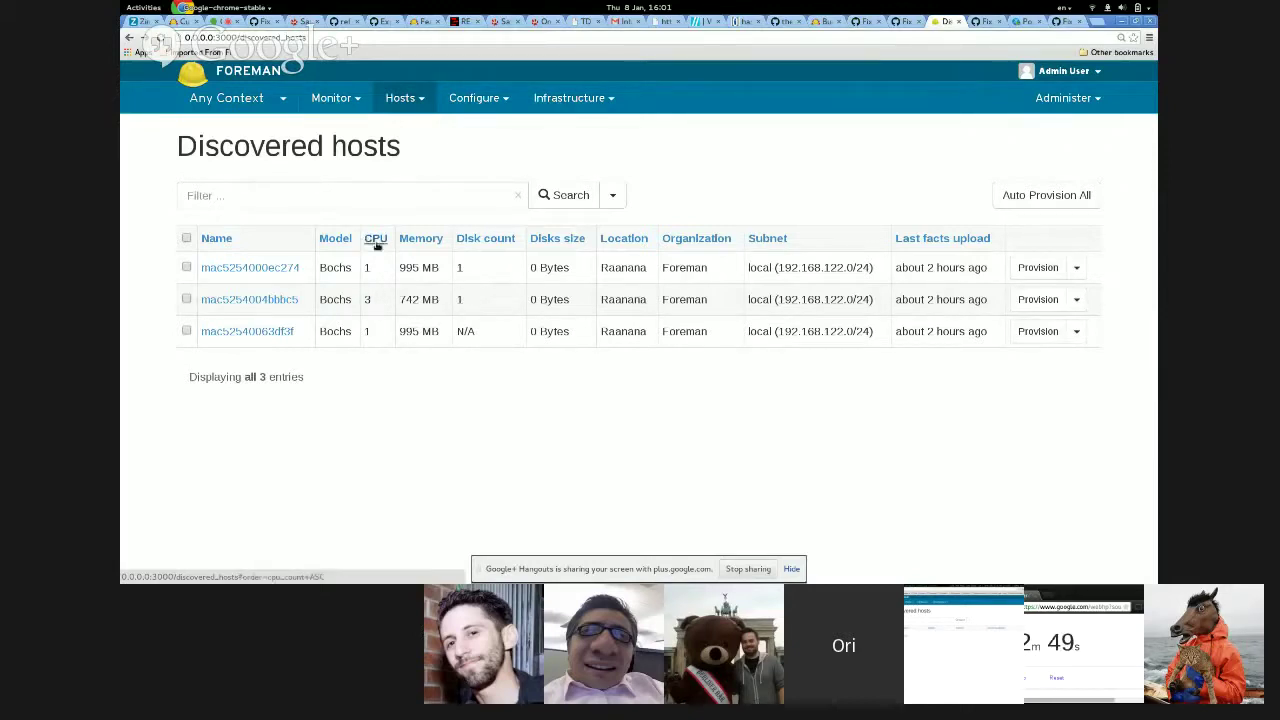
# - Filter the discovered hosts by cpu_count > 1
pyautogui.click(303, 199)
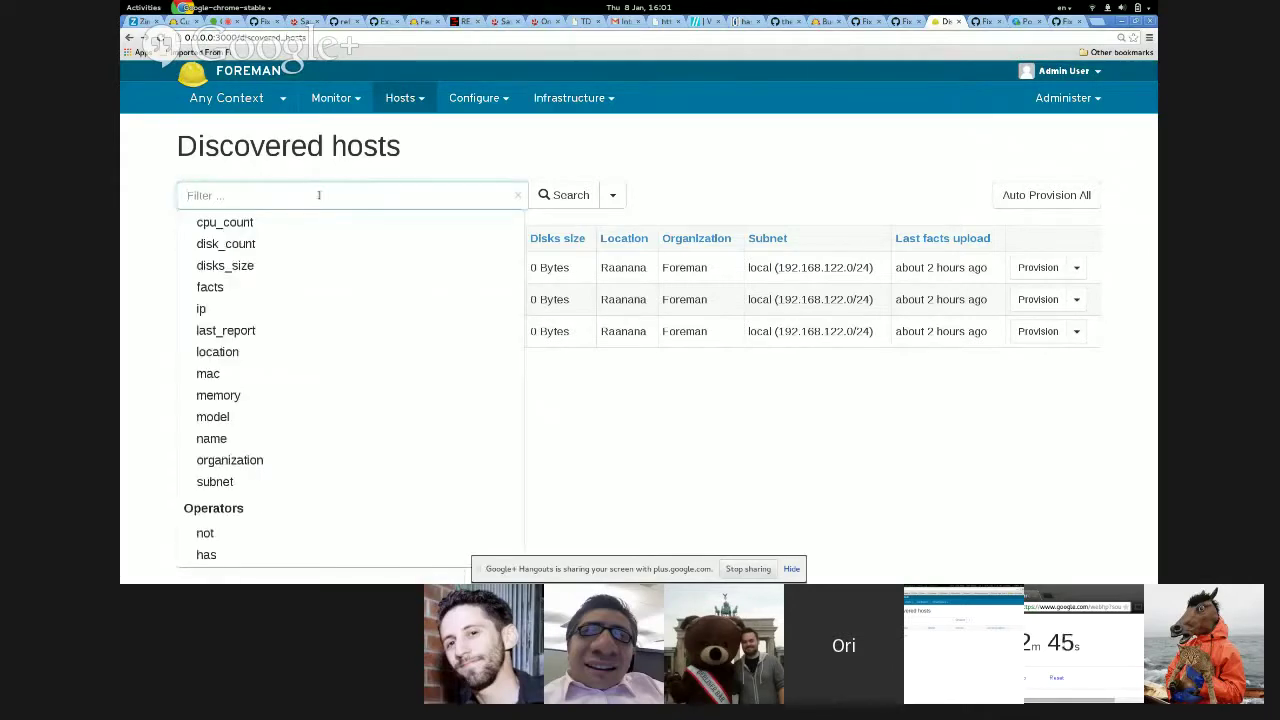
pyautogui.write('facts.')
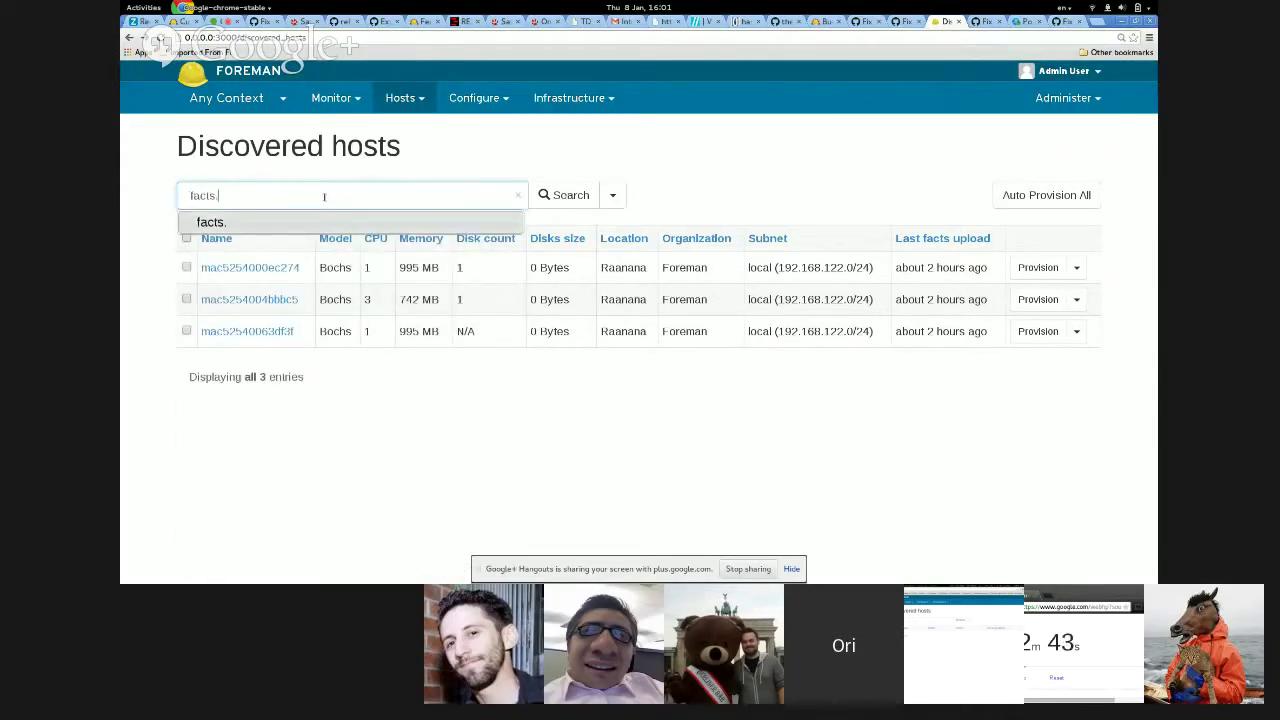
pyautogui.write('p')
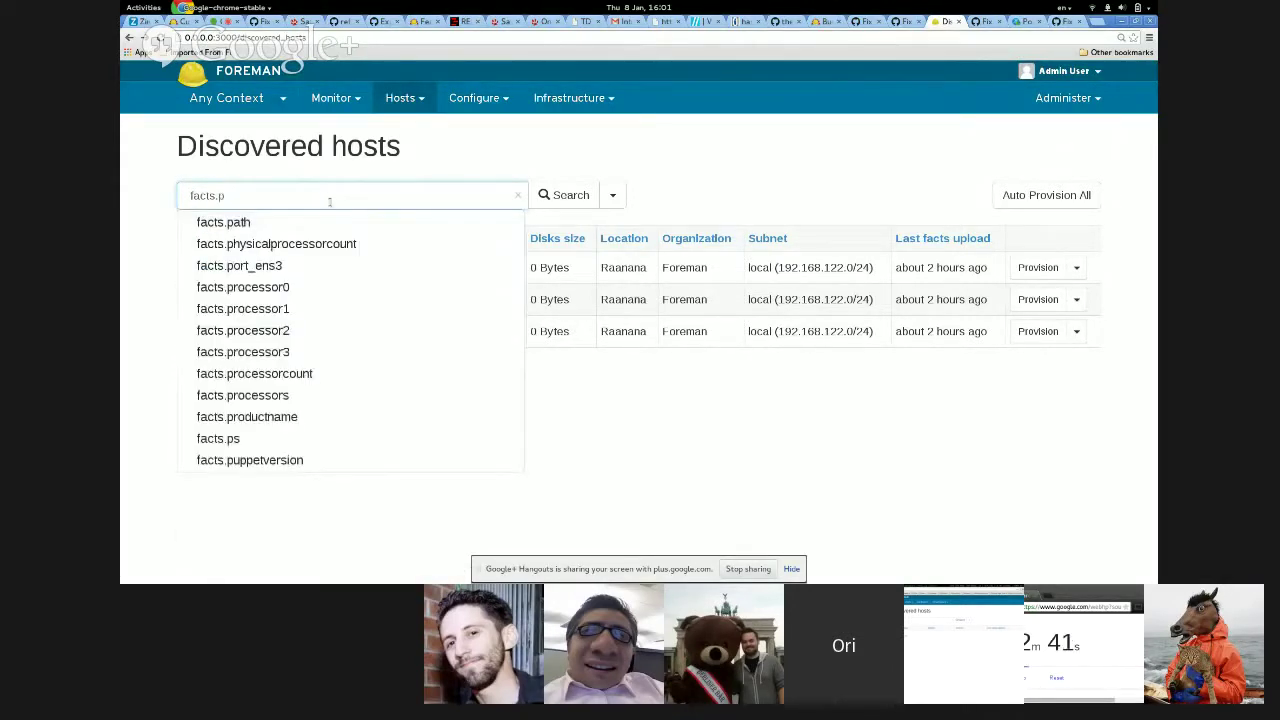
pyautogui.click(340, 245)
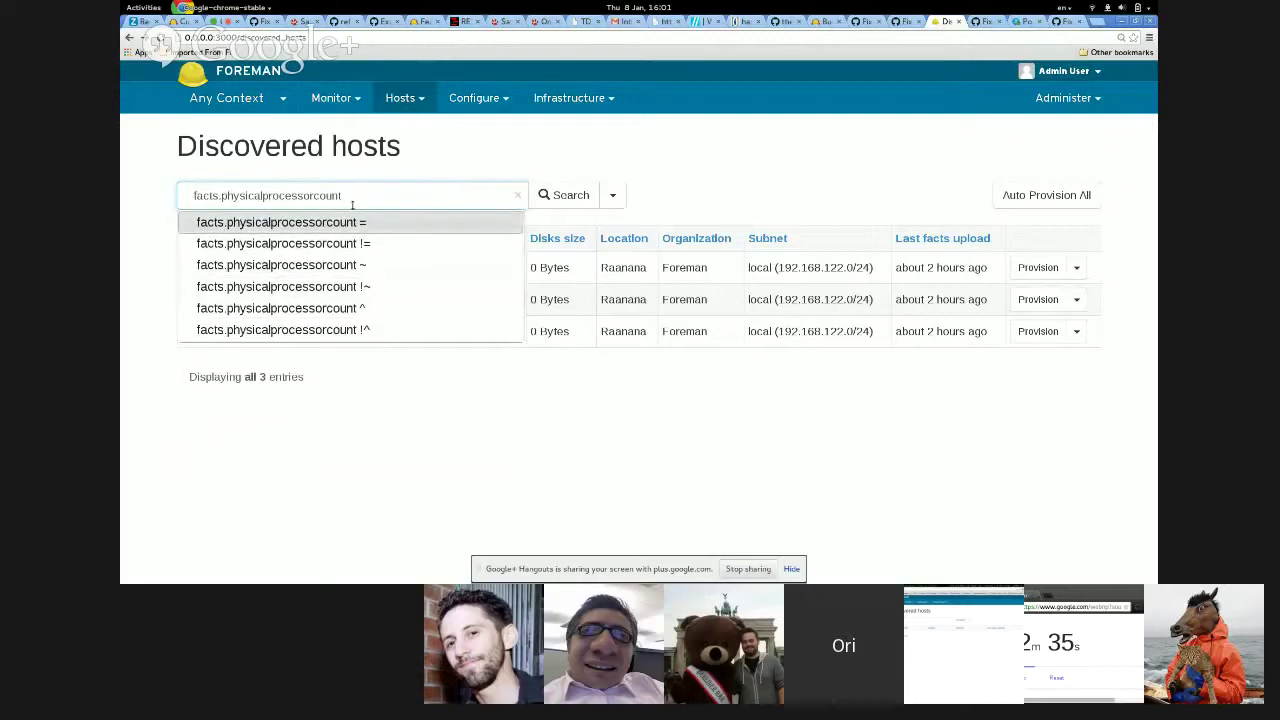
pyautogui.moveTo(352, 205); pyautogui.dragTo(145, 195)
pyautogui.write('cpu')
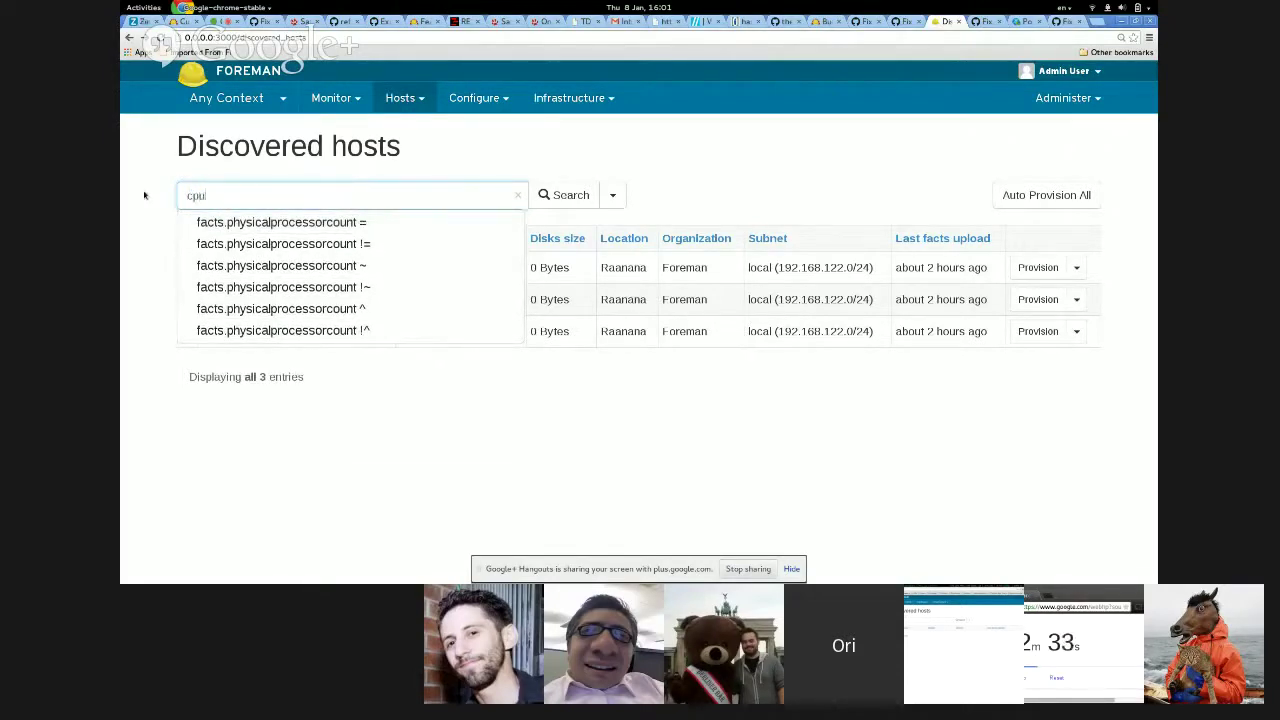
pyautogui.press('Down')
pyautogui.press('Return')
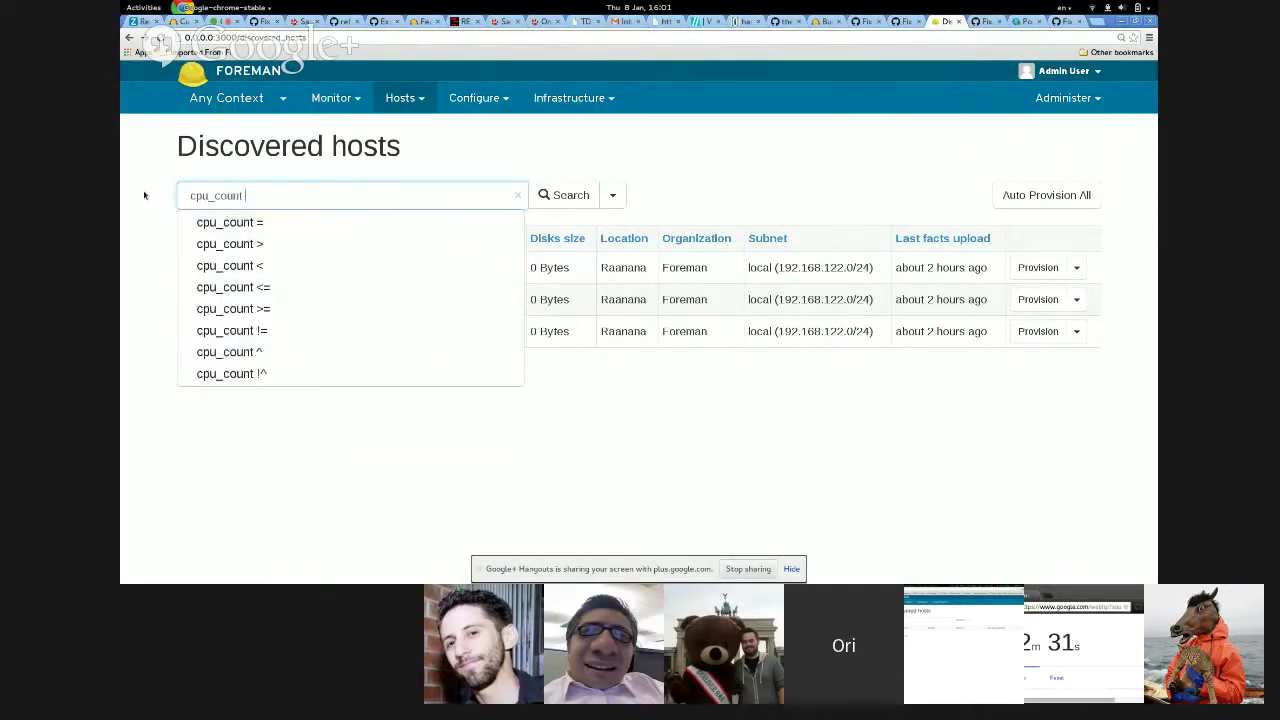
pyautogui.write('> ')
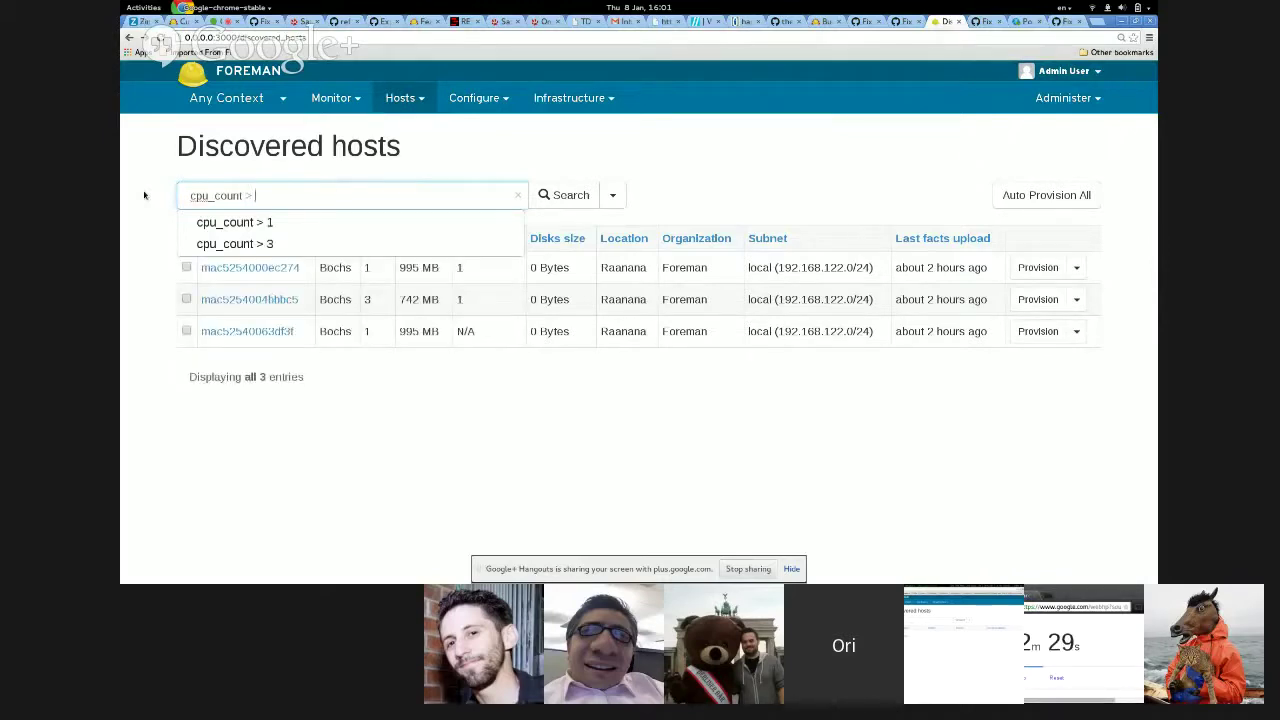
pyautogui.write('1')
pyautogui.press('Return')
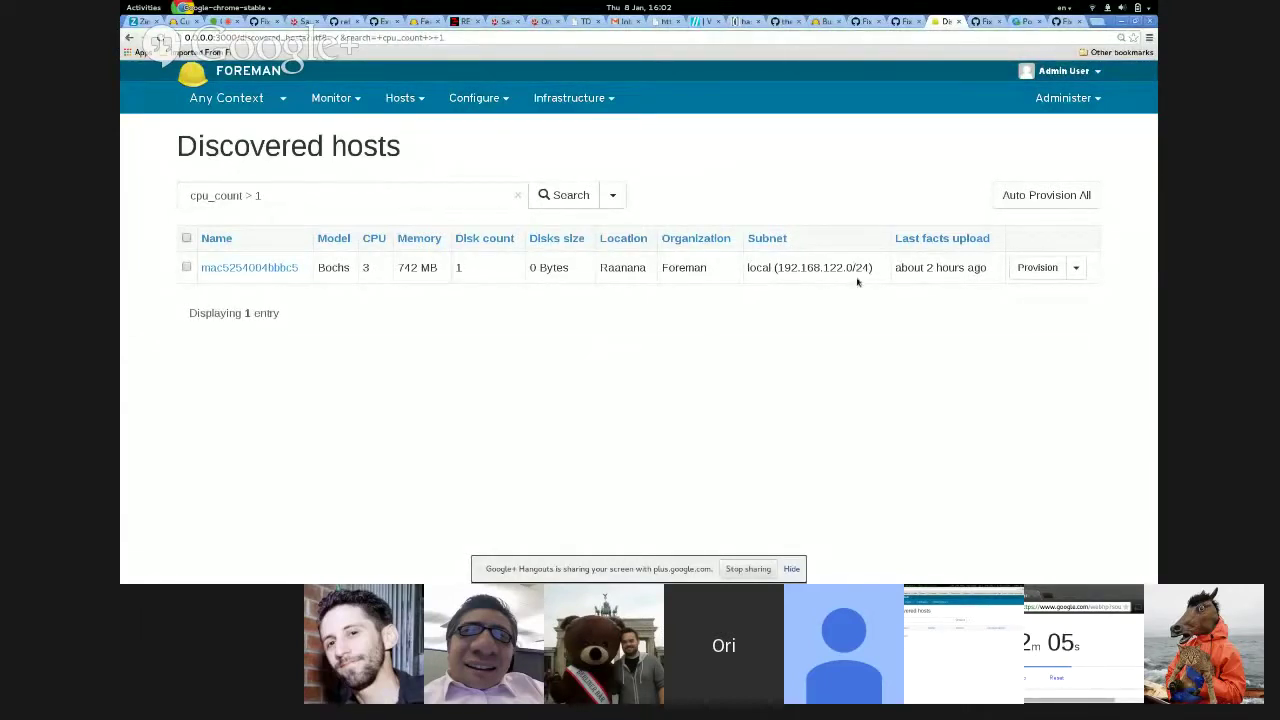
# - Open host mac5254004bbbc5's details page and reboot it via Select Action > Reboot
pyautogui.click(1076, 269)
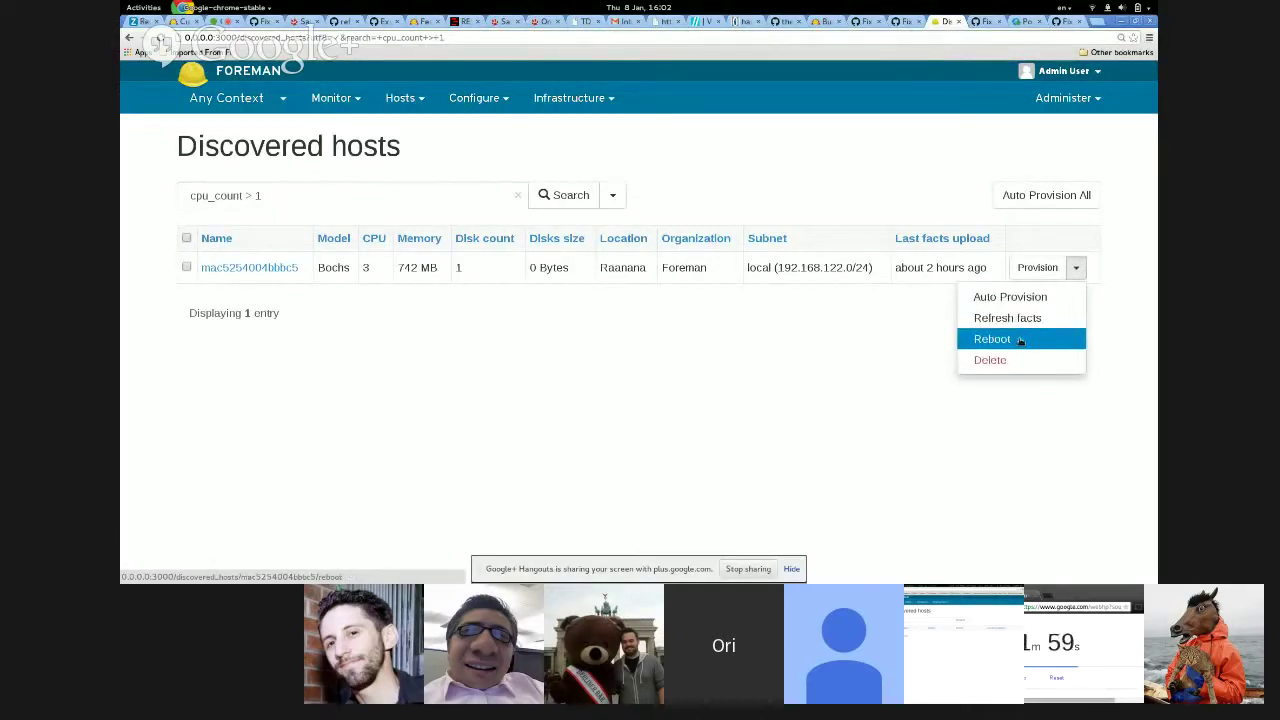
pyautogui.click(250, 268)
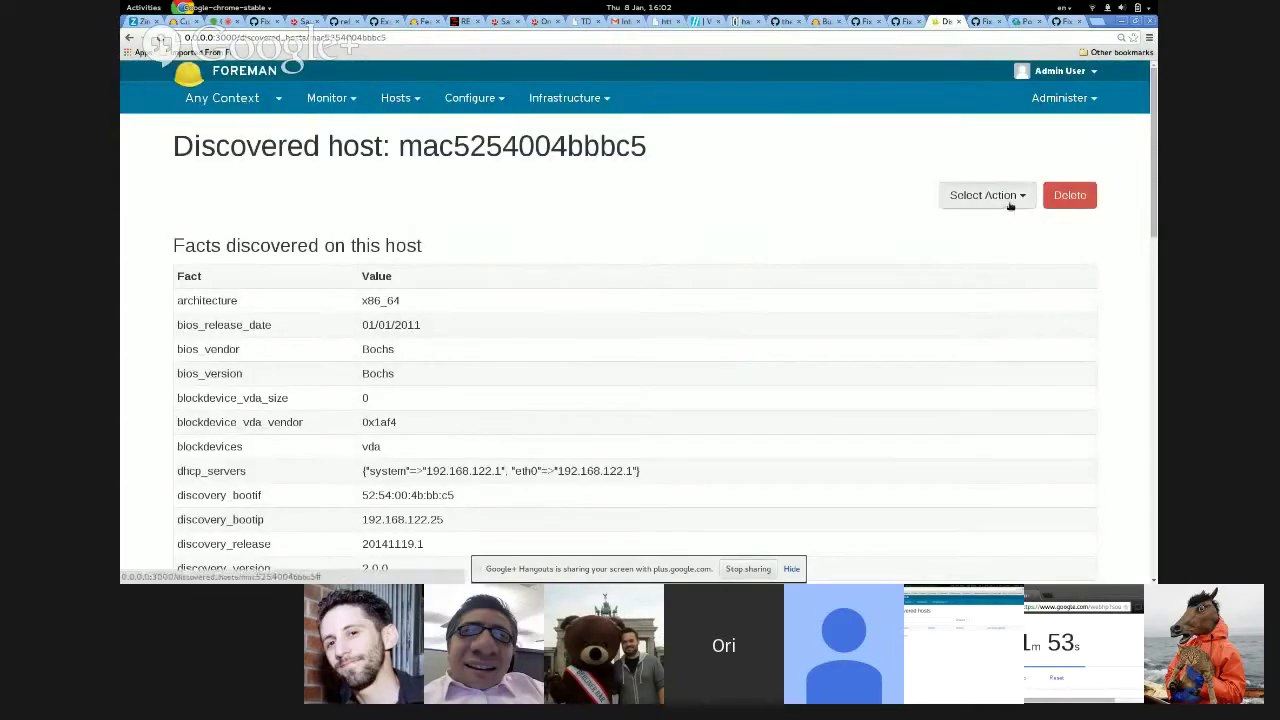
pyautogui.click(1000, 196)
pyautogui.click(1018, 290)
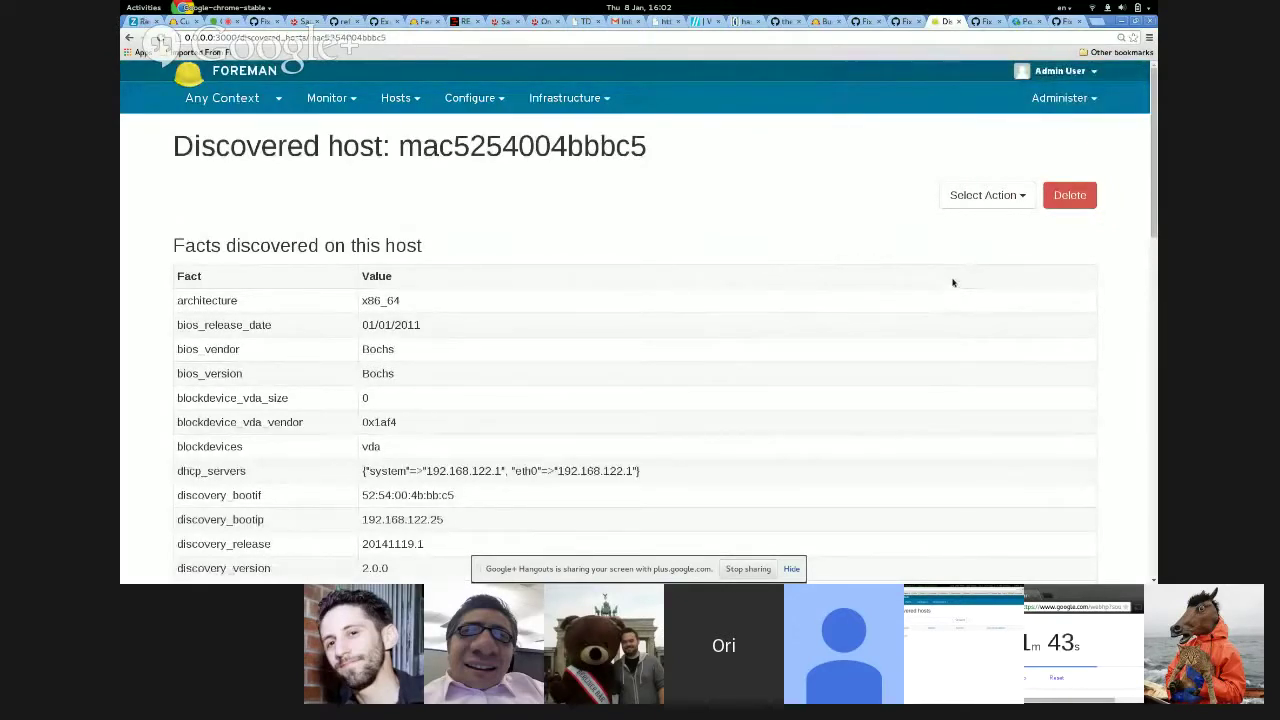
pyautogui.hotkey('alt', 'Tab')
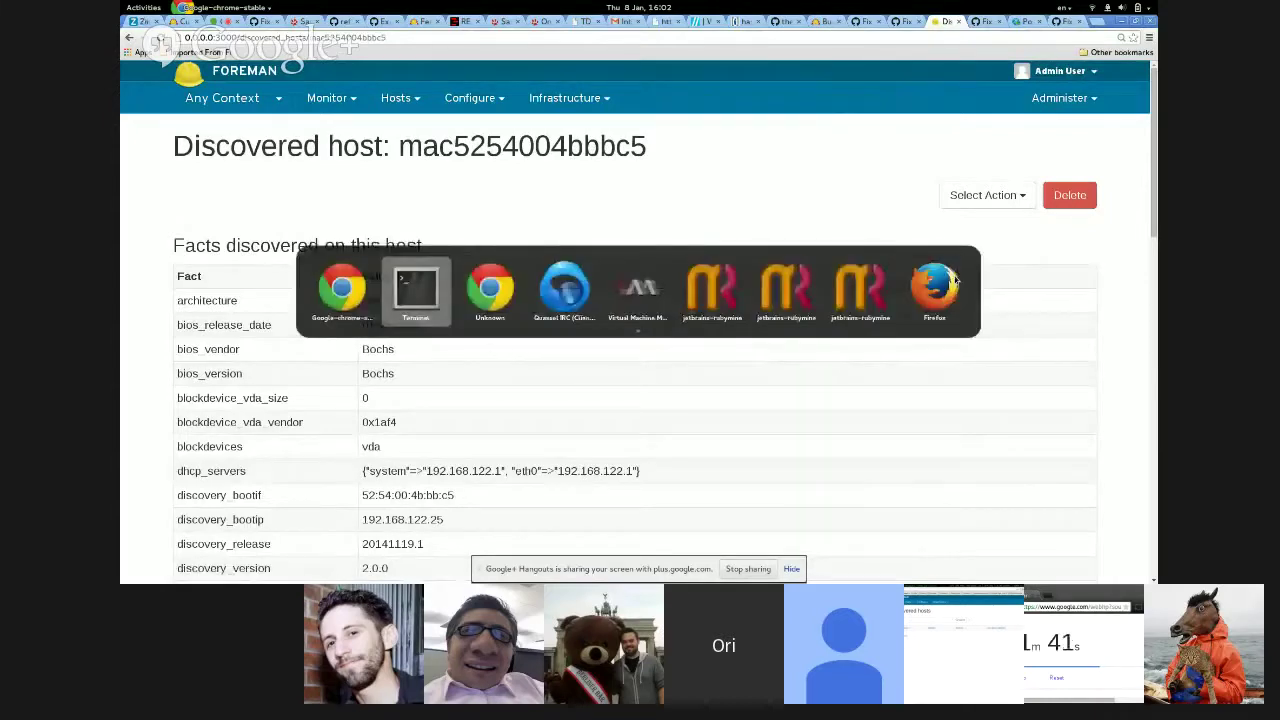
# - Run 'hammer discovery -h' to print its info, list, provision, reboot and refresh_facts subcommands
pyautogui.write('ha')
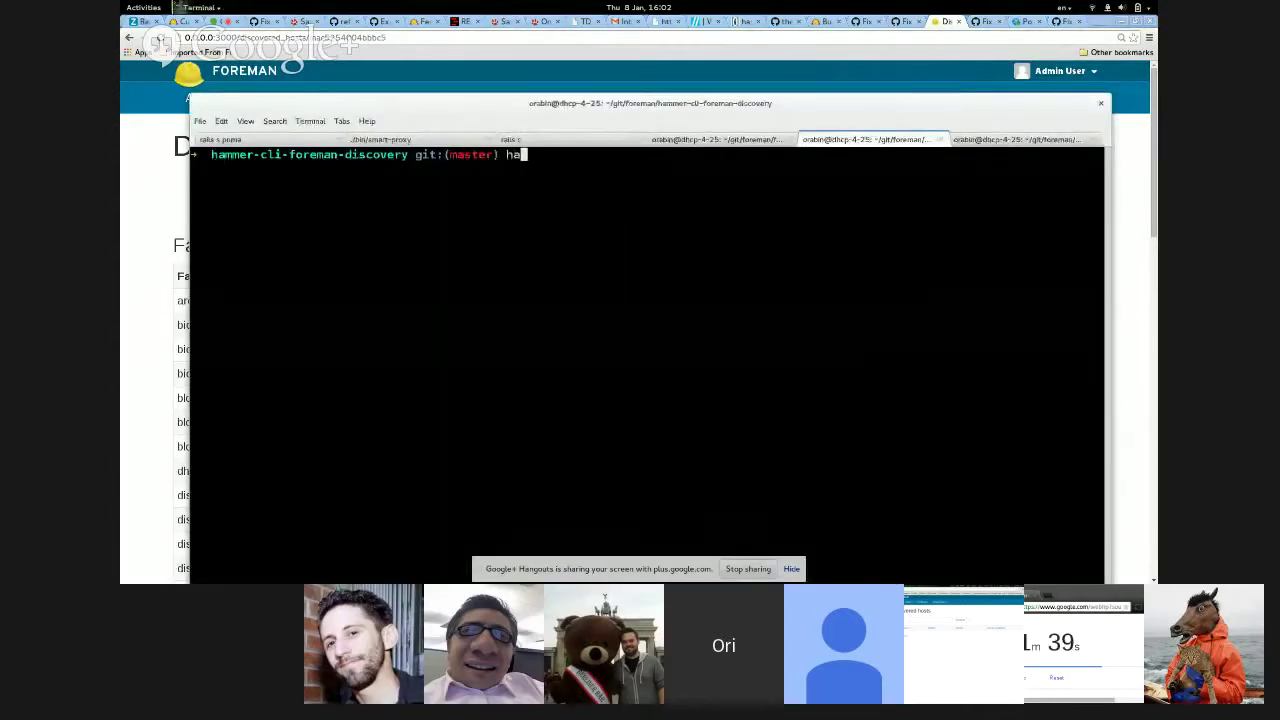
pyautogui.write('mmer disco')
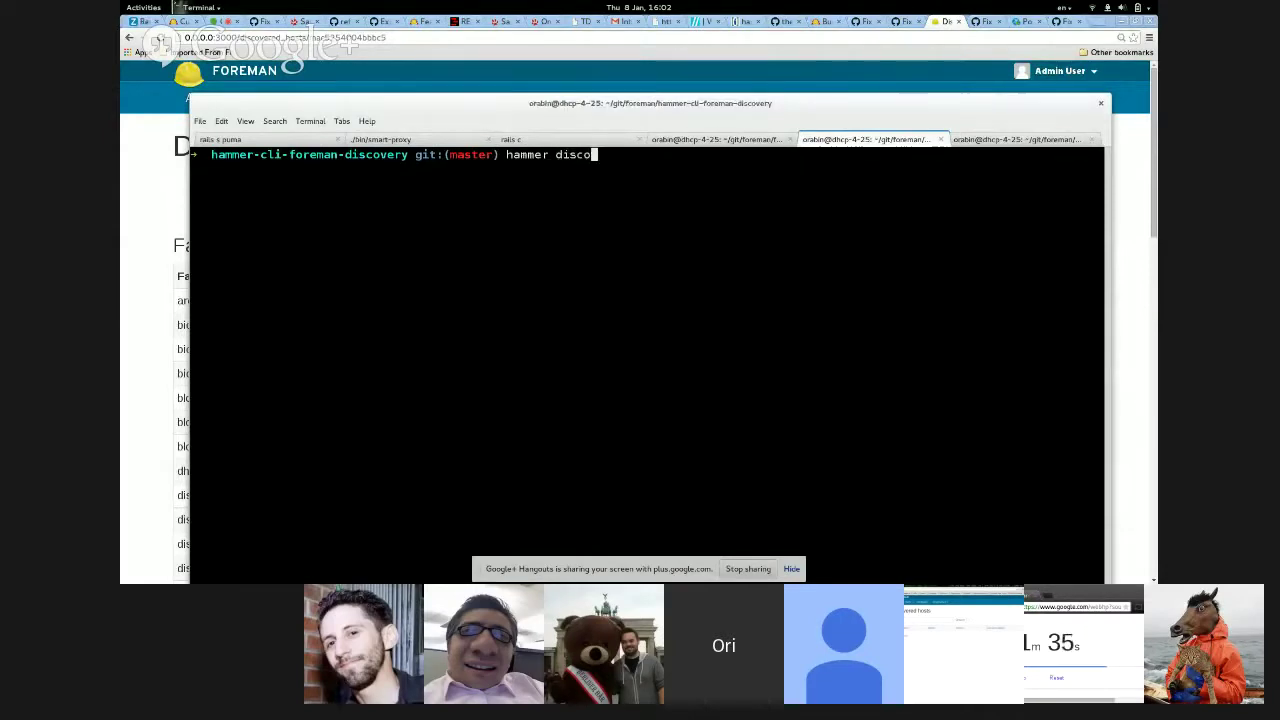
pyautogui.write('very -h')
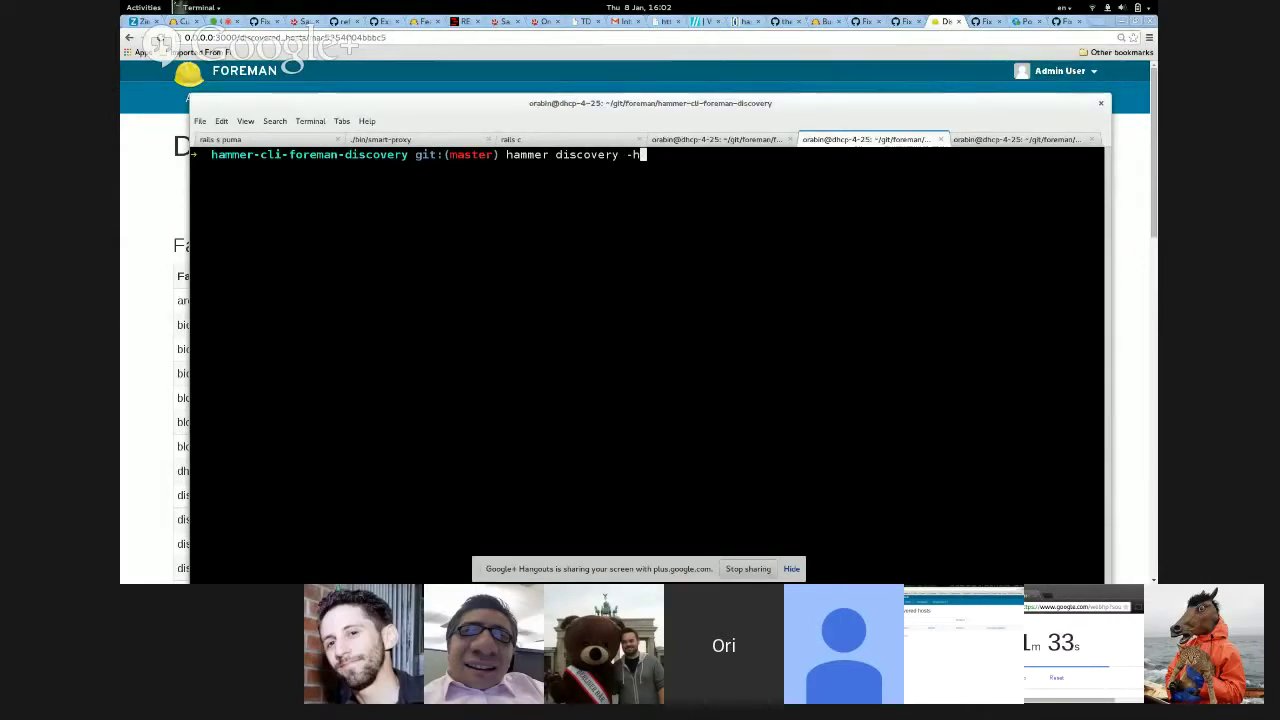
pyautogui.press('Return')
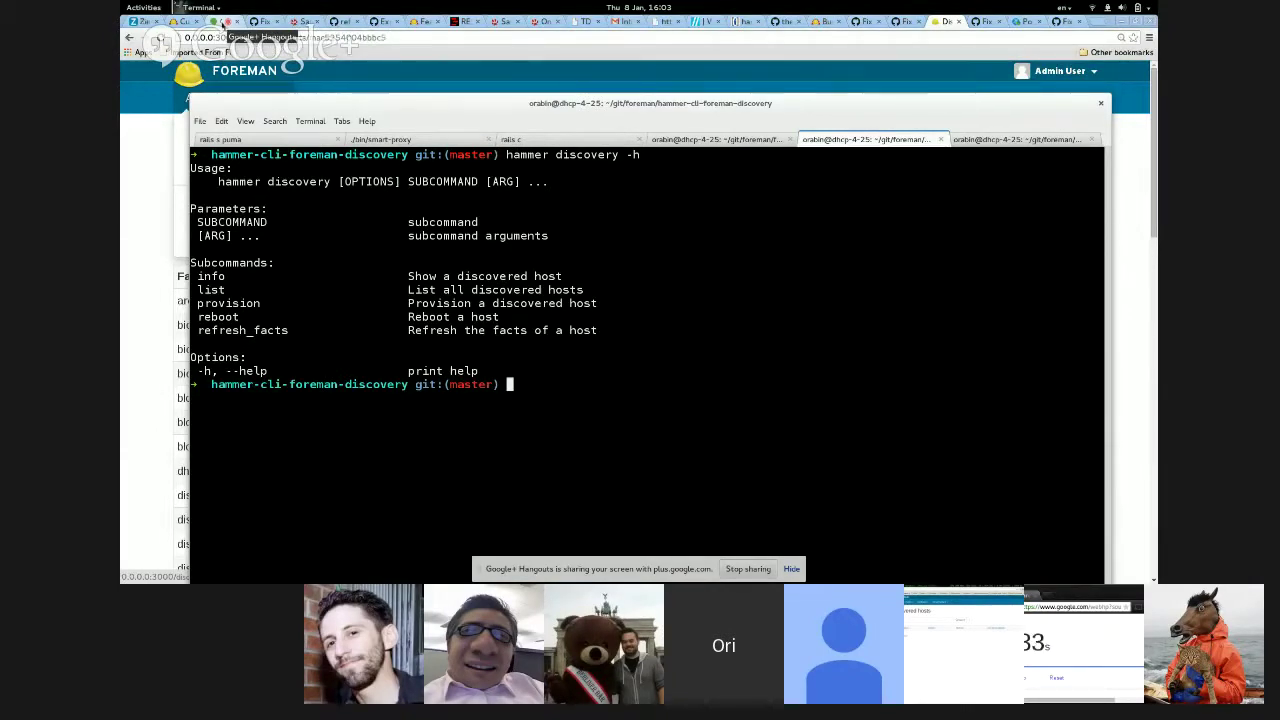
pyautogui.click(222, 22)
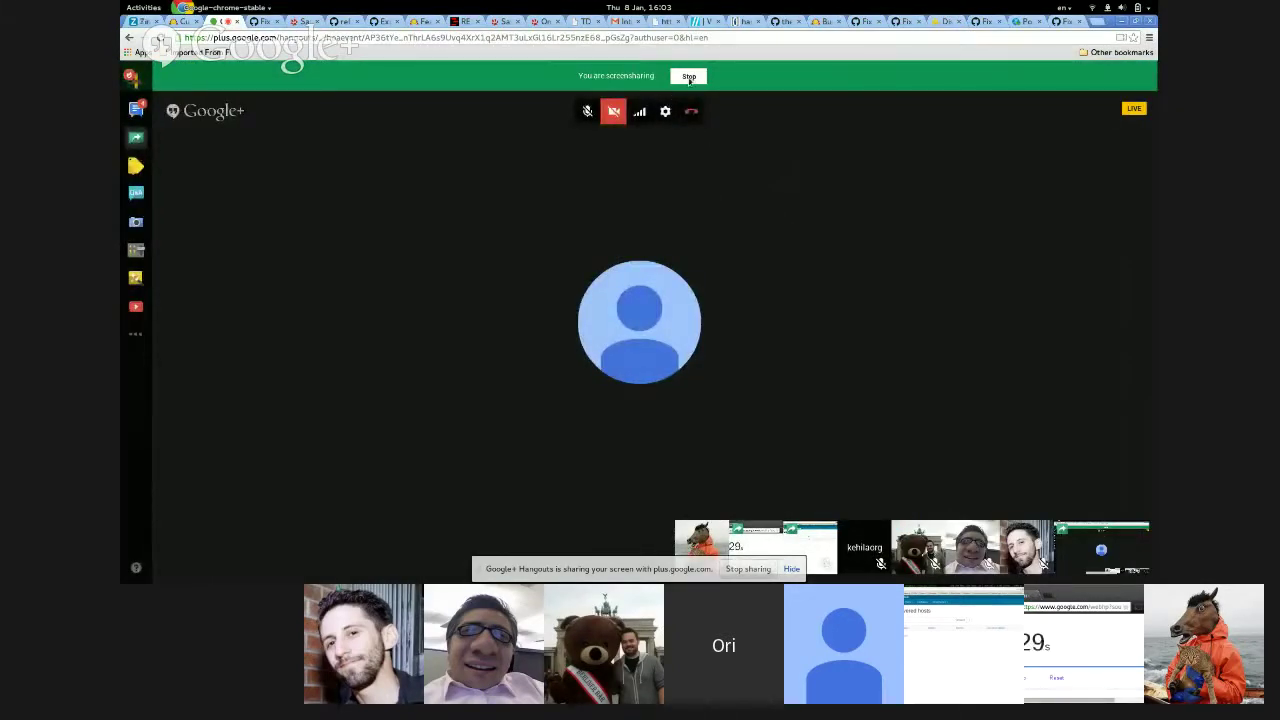
# - Stop screensharing this desktop in the Hangouts call
pyautogui.click(586, 113)
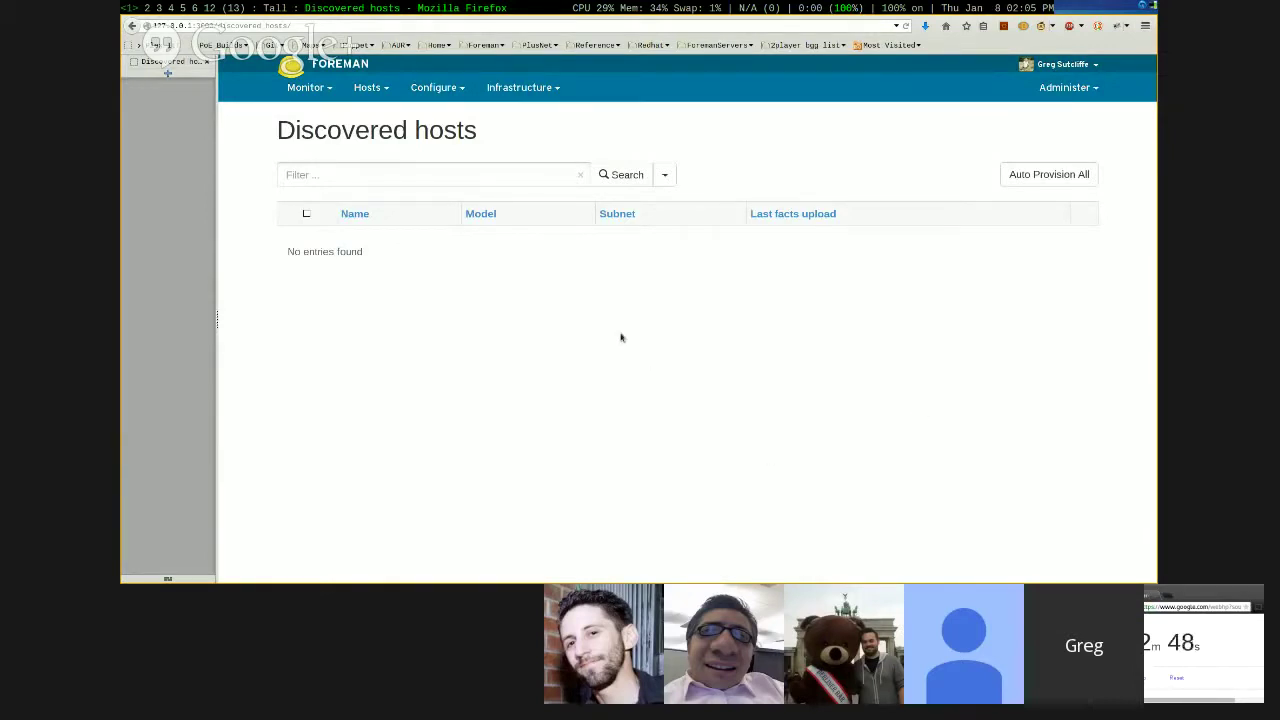
# - Glance at the booting VM console on workspace 12, then run 'tree' in the workspace 4 terminal
pyautogui.press('super+F12')
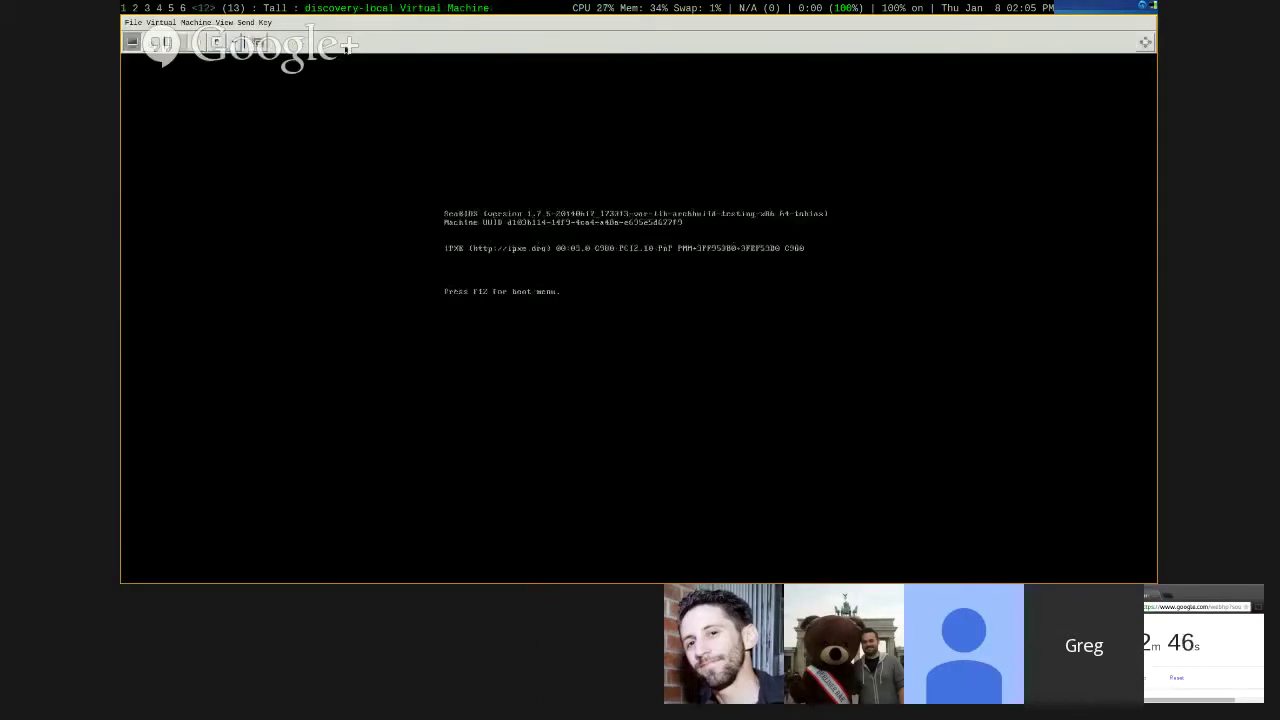
pyautogui.press('super+1')
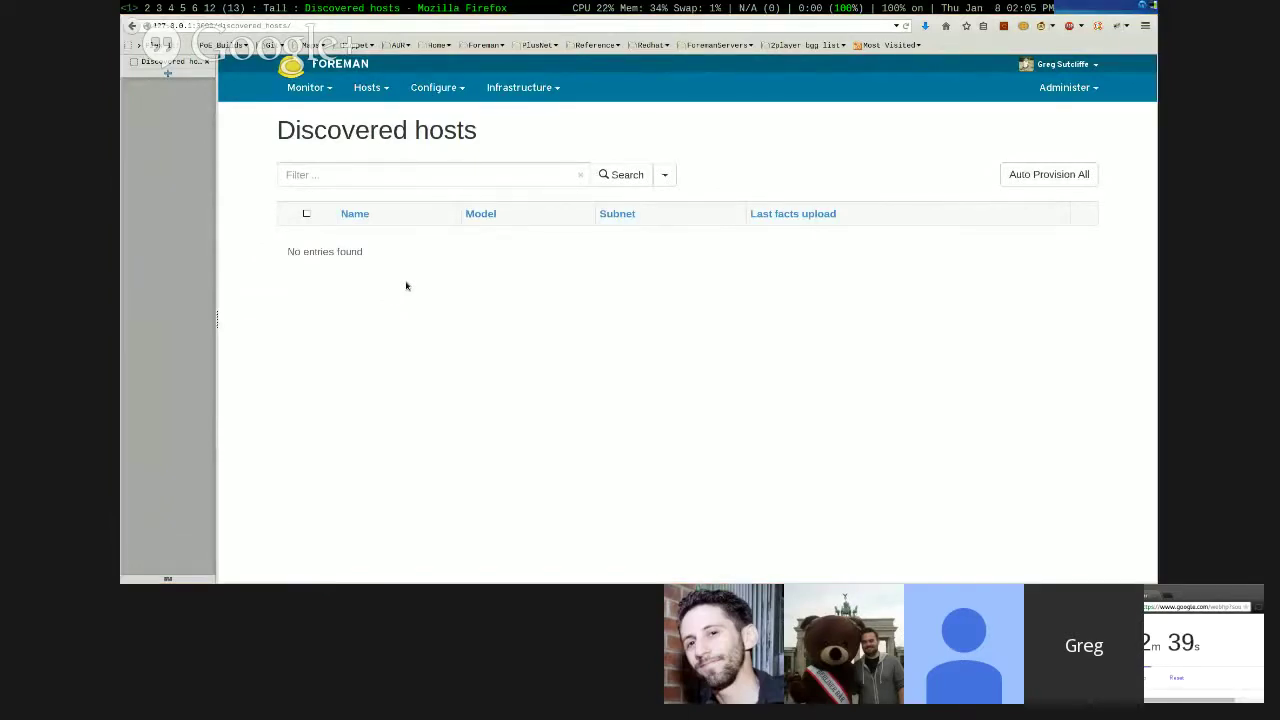
pyautogui.press('super+4')
pyautogui.write('tree .')
pyautogui.press('Return')
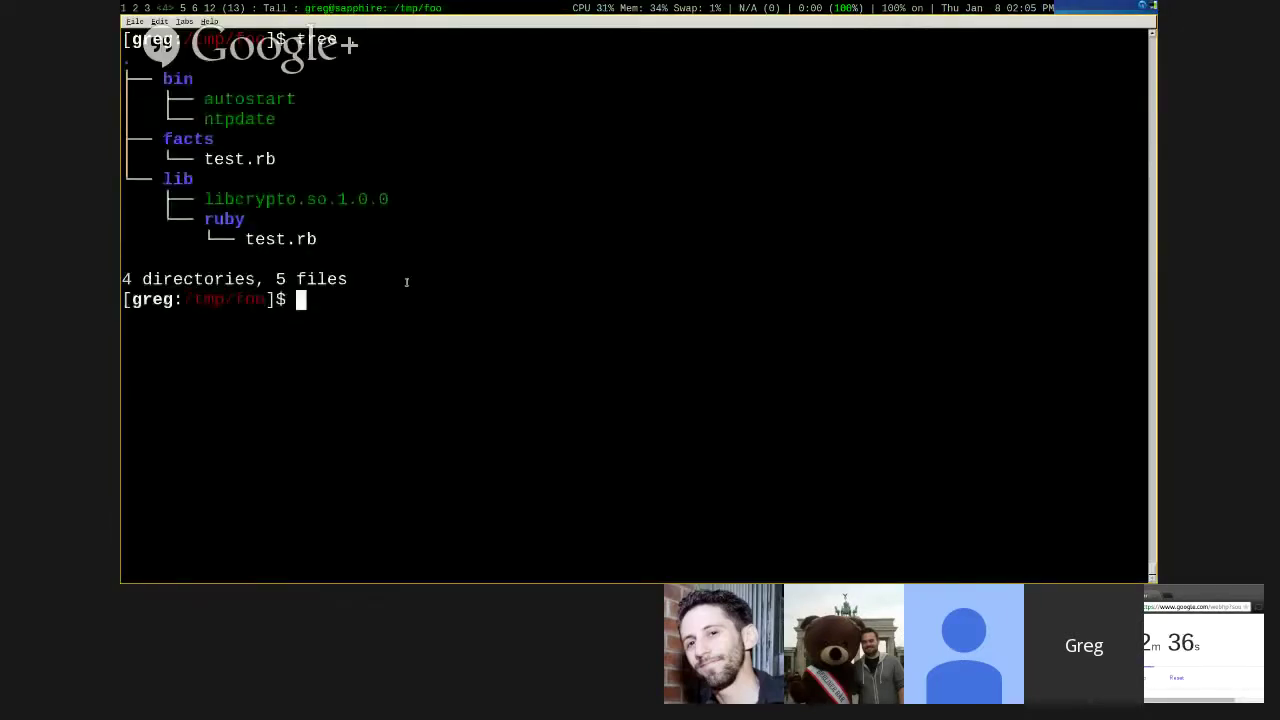
# - Highlight bin, autostart, facts, test.rb, lib, libcrypto.so.1.0.0, ruby and test.rb in the tree output
pyautogui.doubleClick(180, 82)
pyautogui.doubleClick(224, 98)
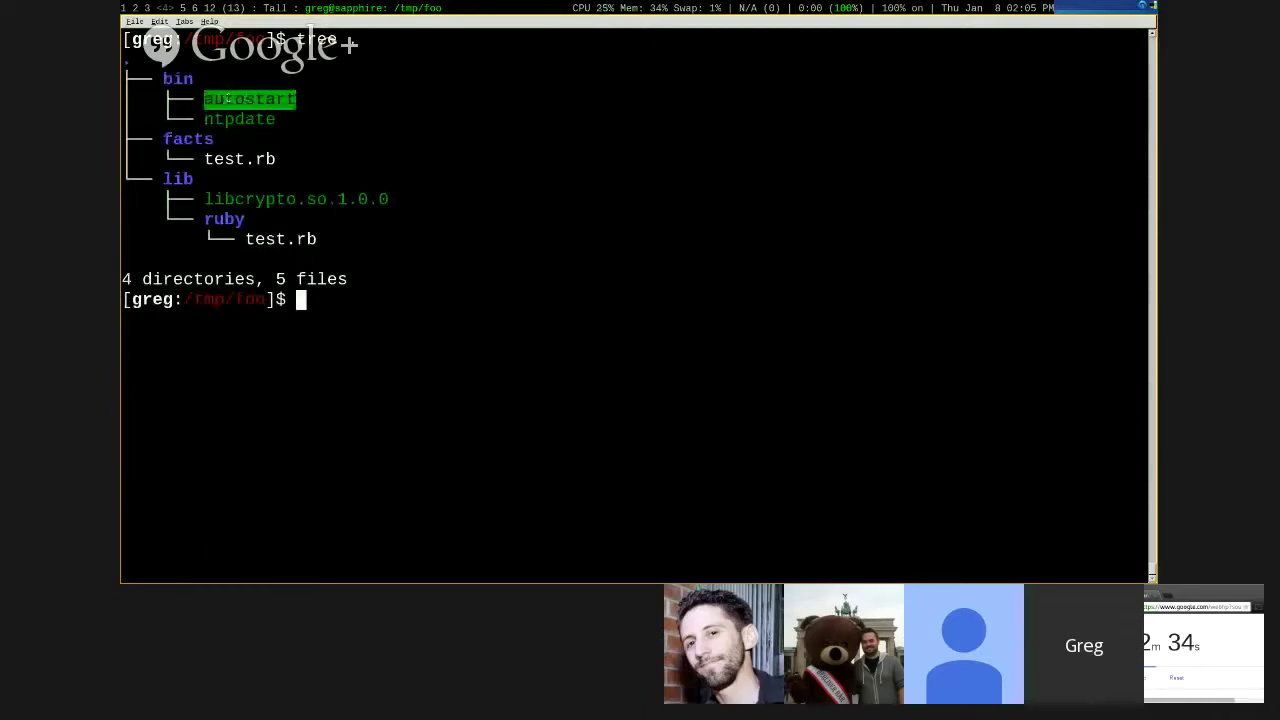
pyautogui.doubleClick(208, 139)
pyautogui.click(214, 156)
pyautogui.doubleClick(214, 158)
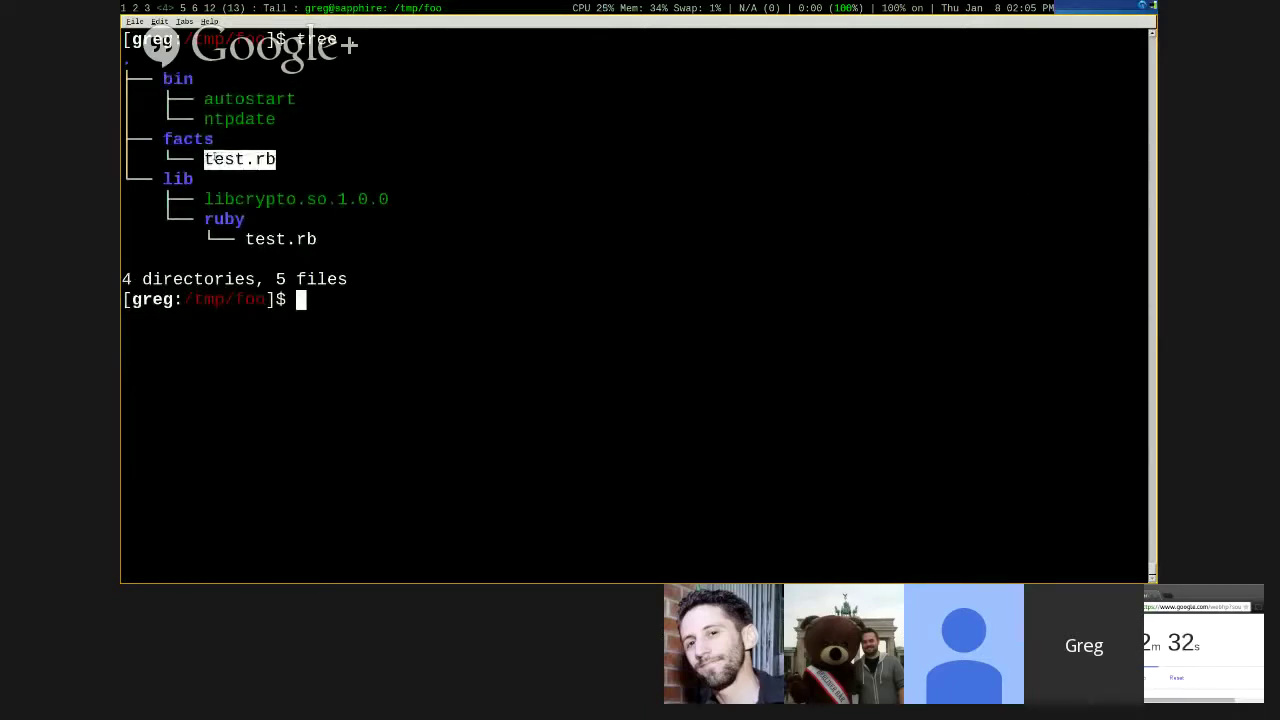
pyautogui.doubleClick(178, 178)
pyautogui.doubleClick(232, 200)
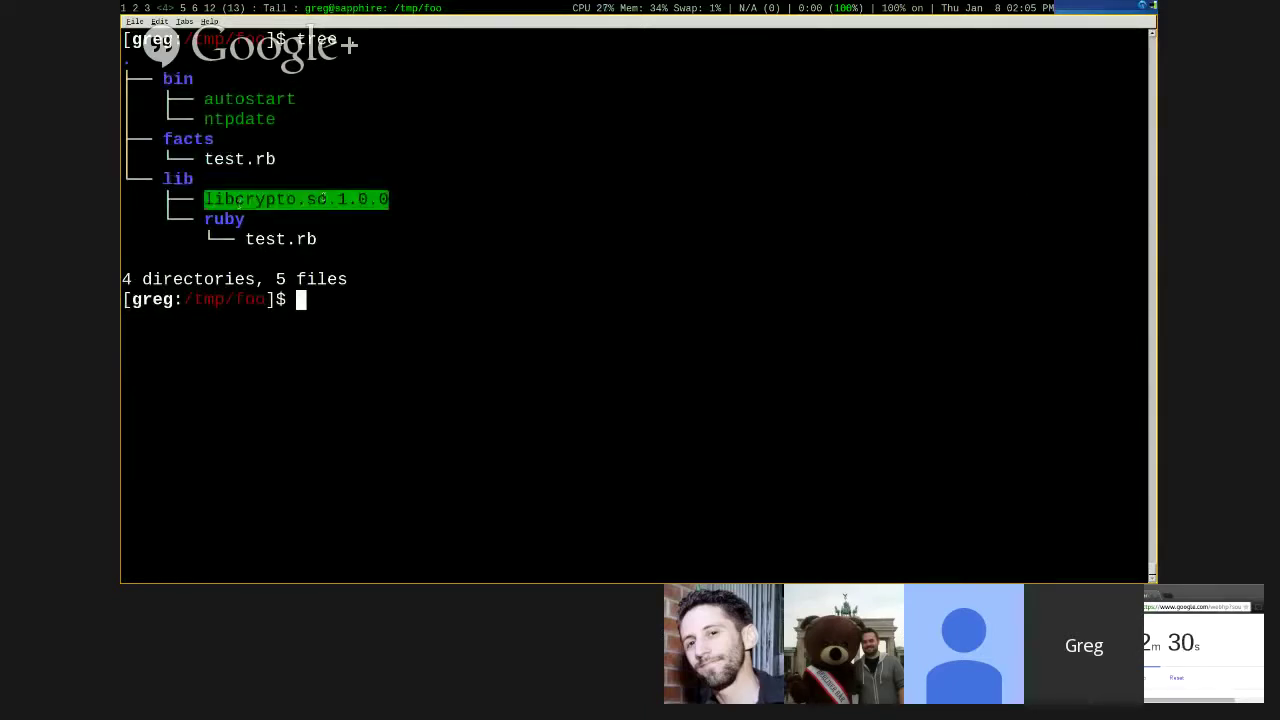
pyautogui.doubleClick(228, 219)
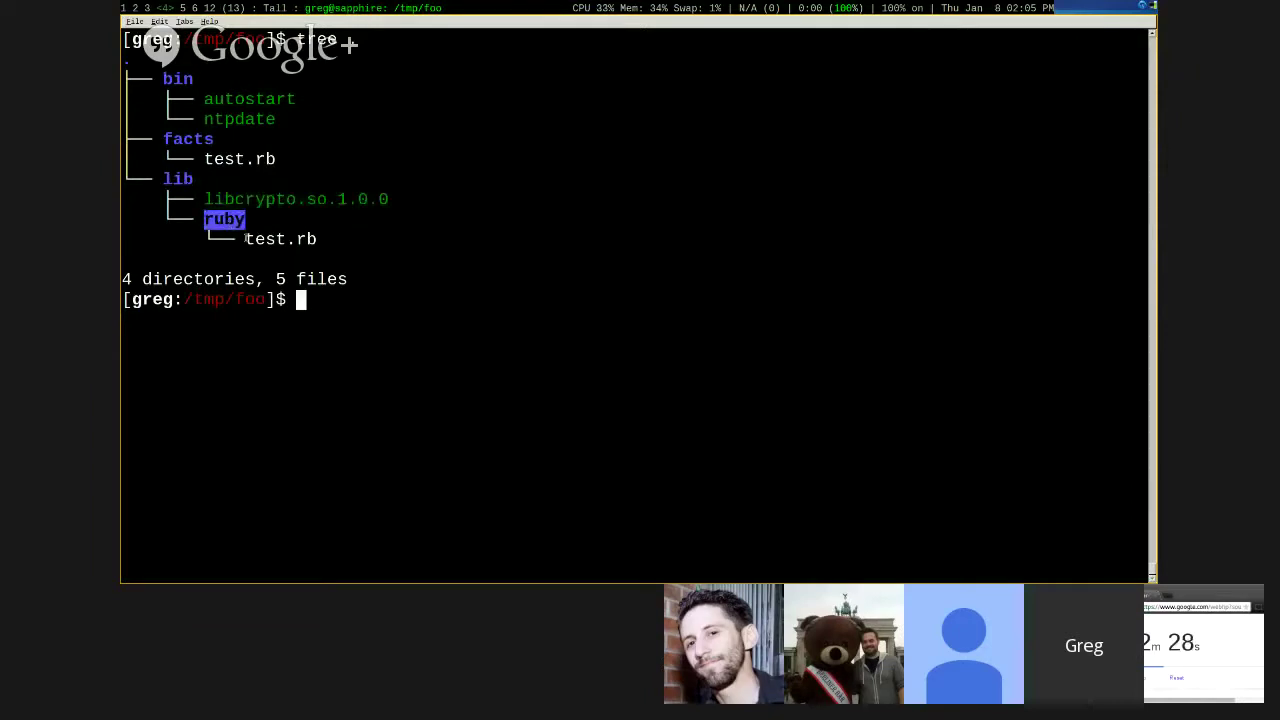
pyautogui.doubleClick(275, 239)
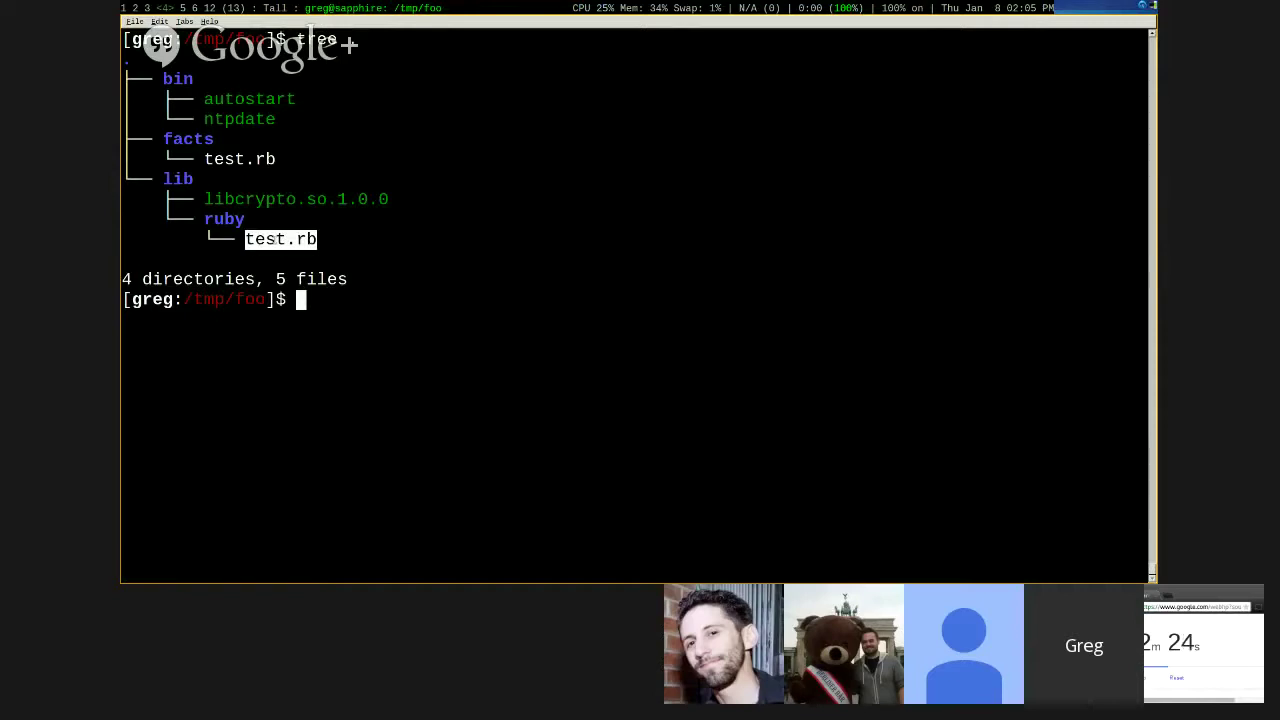
# - Run 'zip -r extension.zip .', then enter 'cat bin/autostart' at the prompt
pyautogui.write('zip -r extension.zip .')
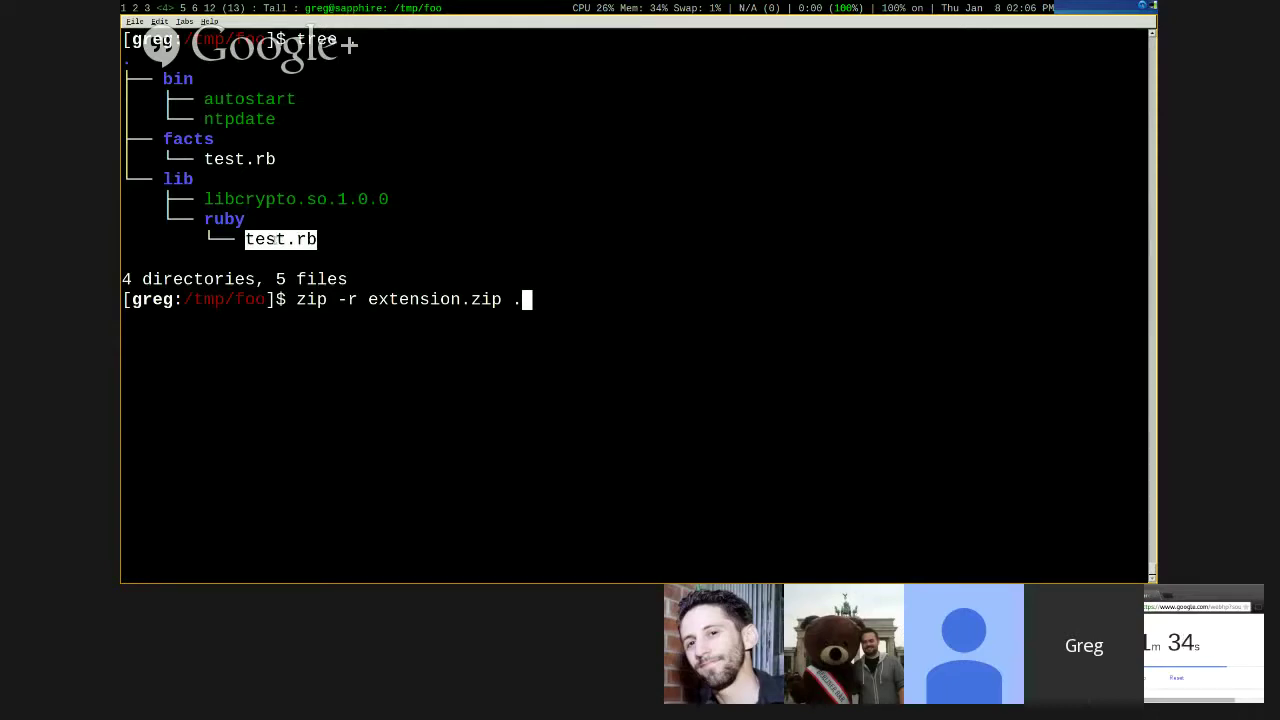
pyautogui.press('Return')
pyautogui.write('cat bin/a')
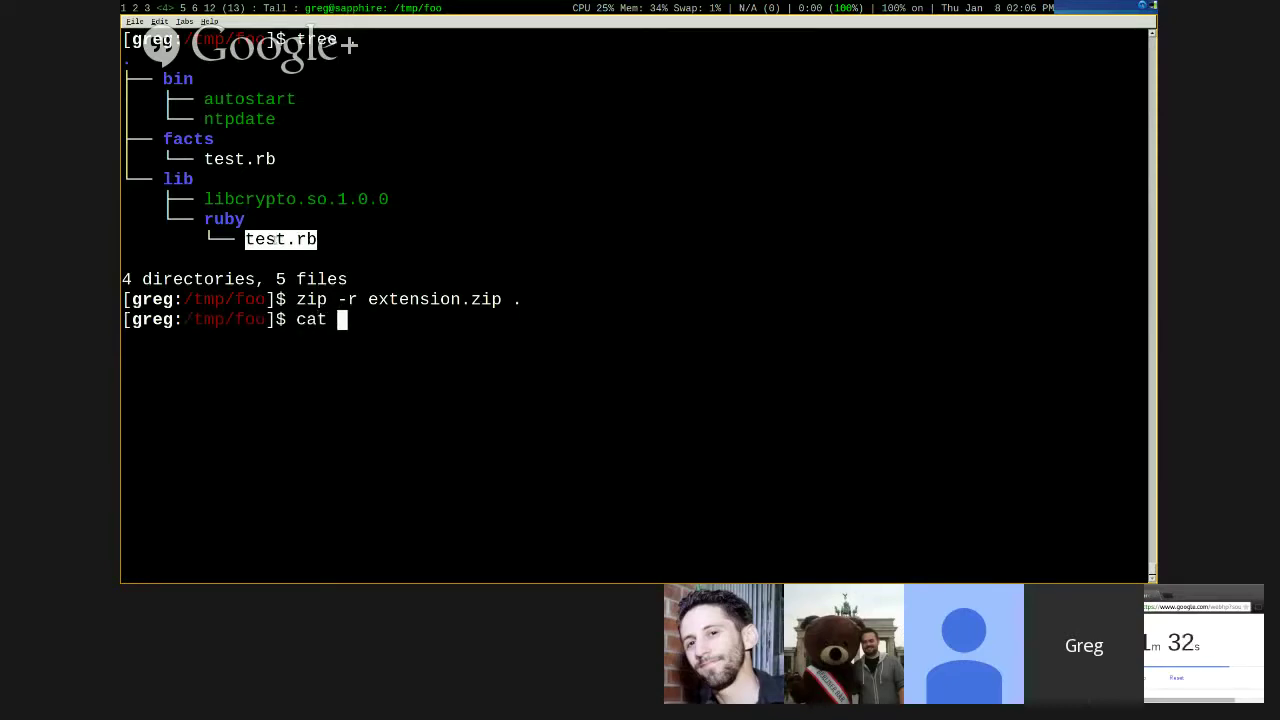
pyautogui.press('Tab')
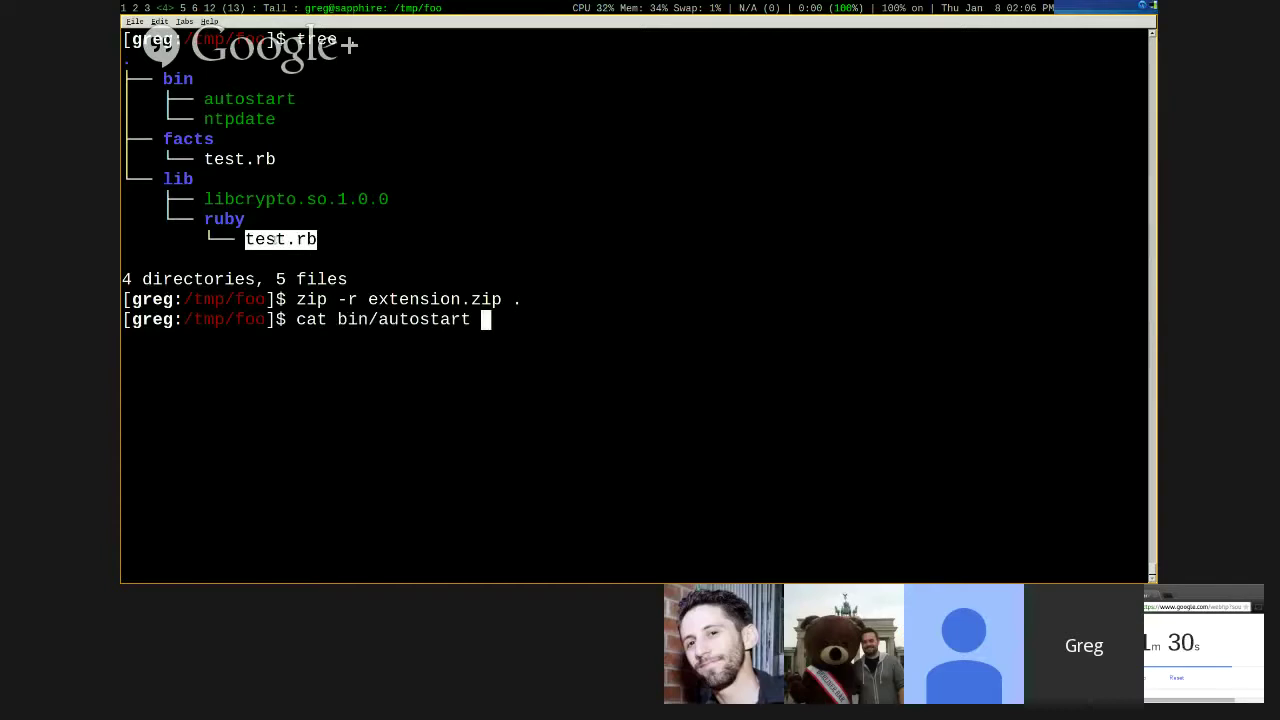
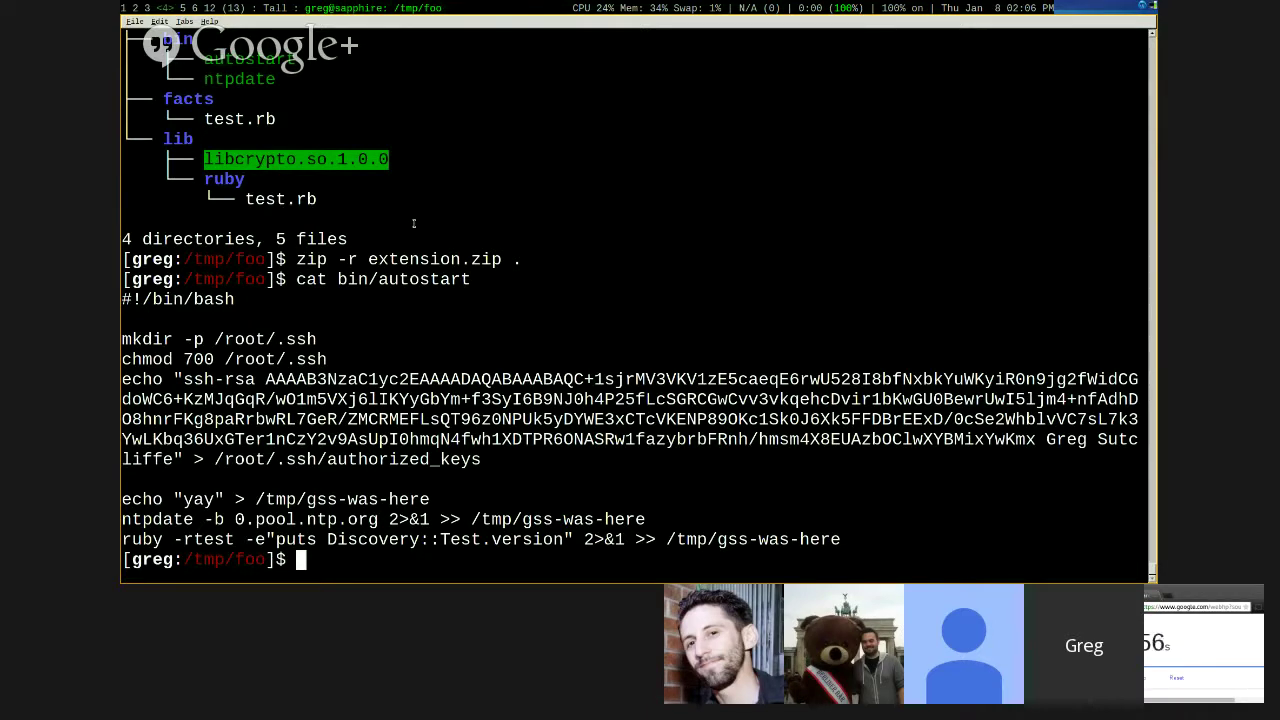
pyautogui.press('super+Right')
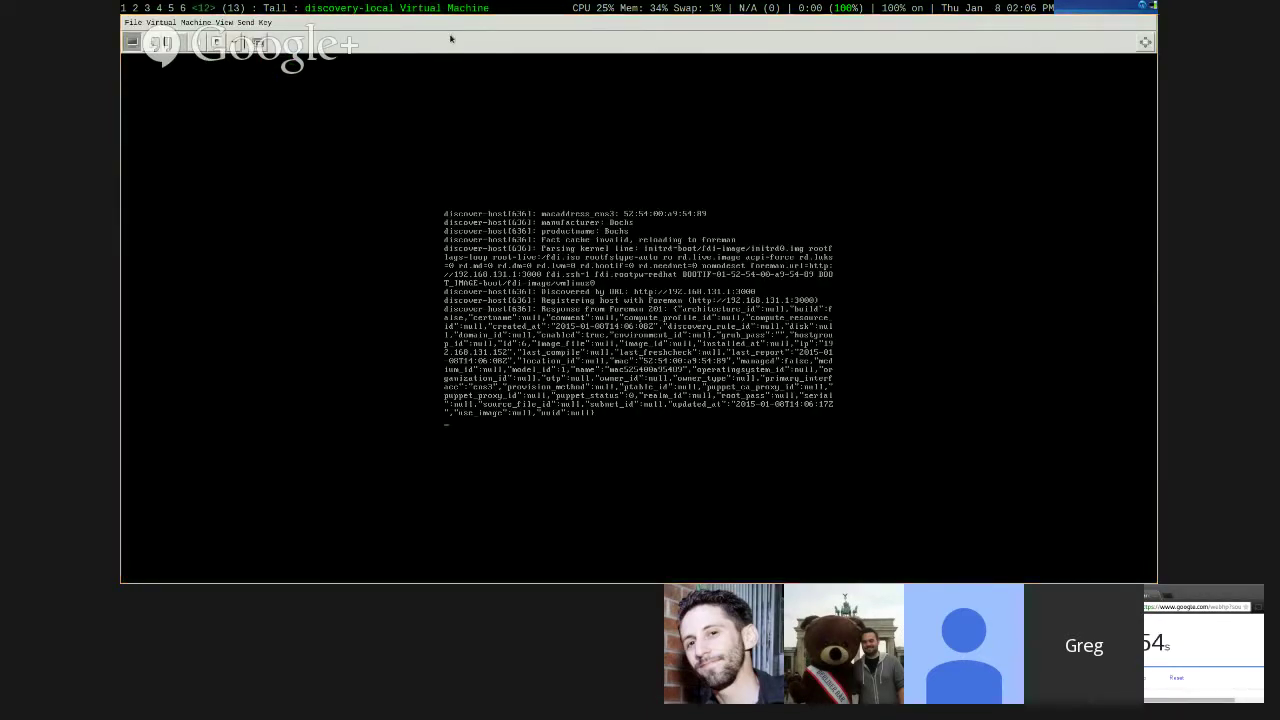
pyautogui.press('super+4')
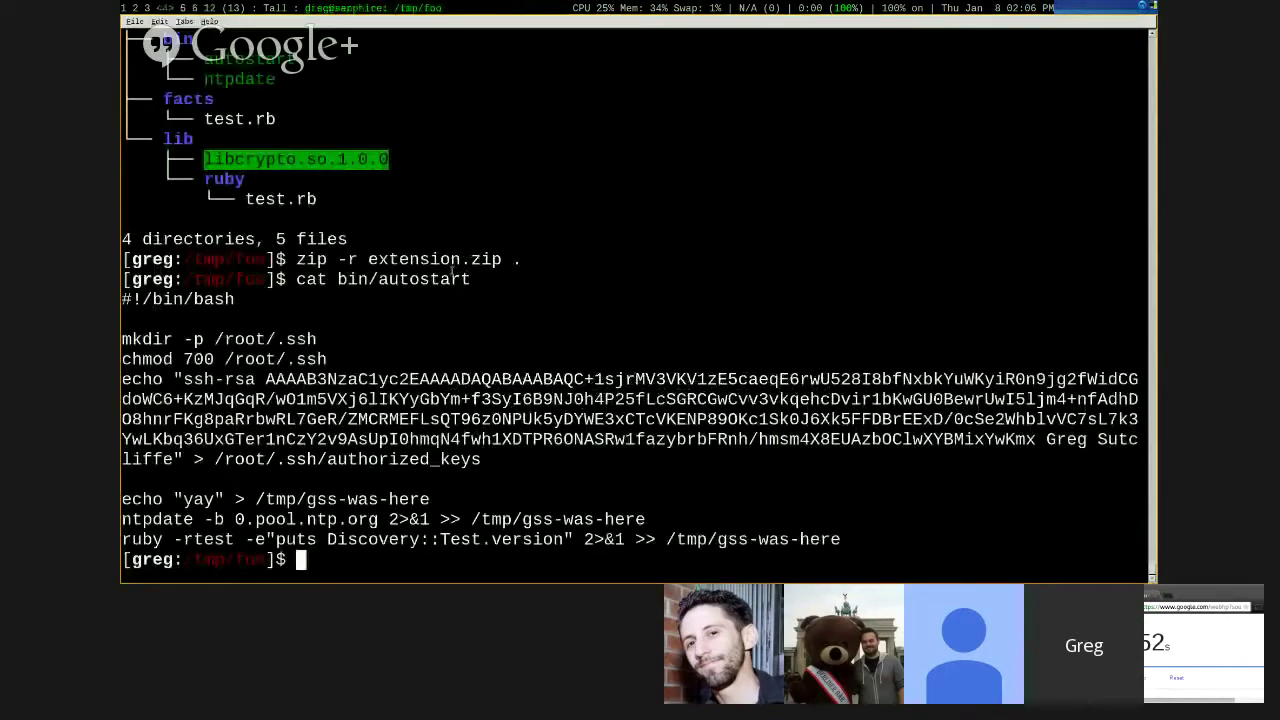
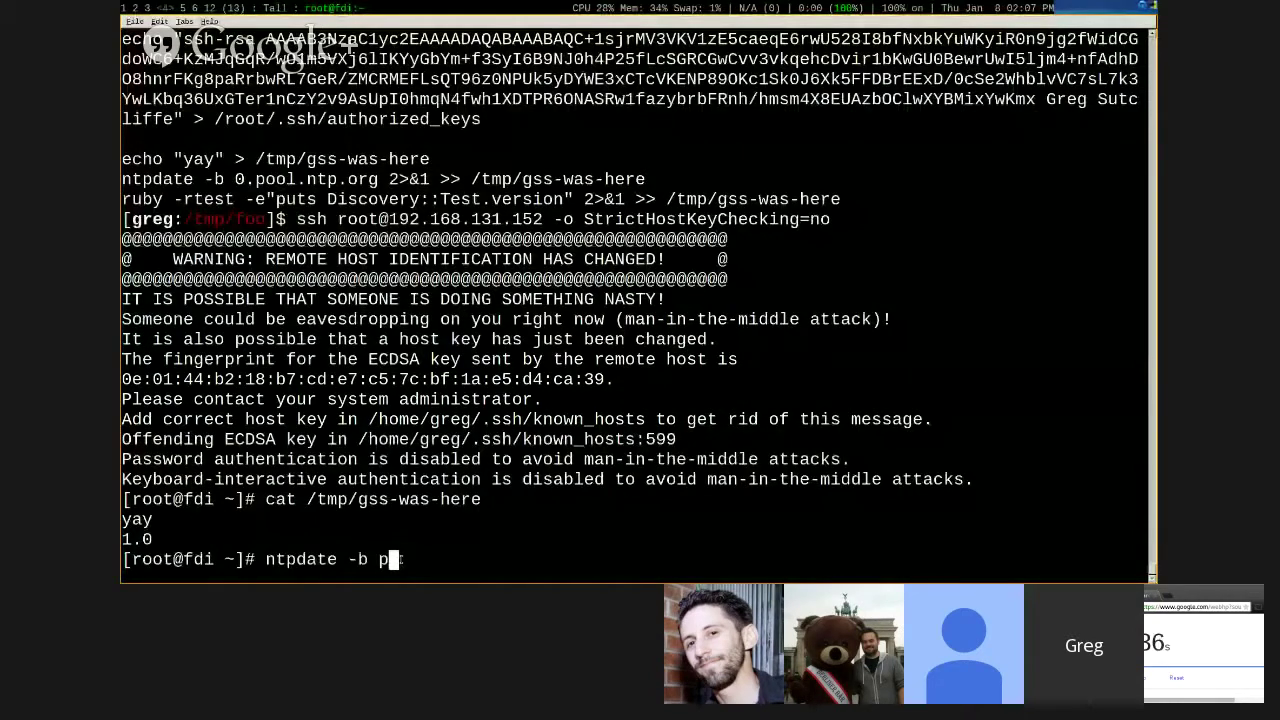
# - Sync the remote host's clock with 'ntpdate -b pool.ntp.org', then switch to Foreman on workspace 1
pyautogui.write('ool.ntp.org')
pyautogui.press('Return')
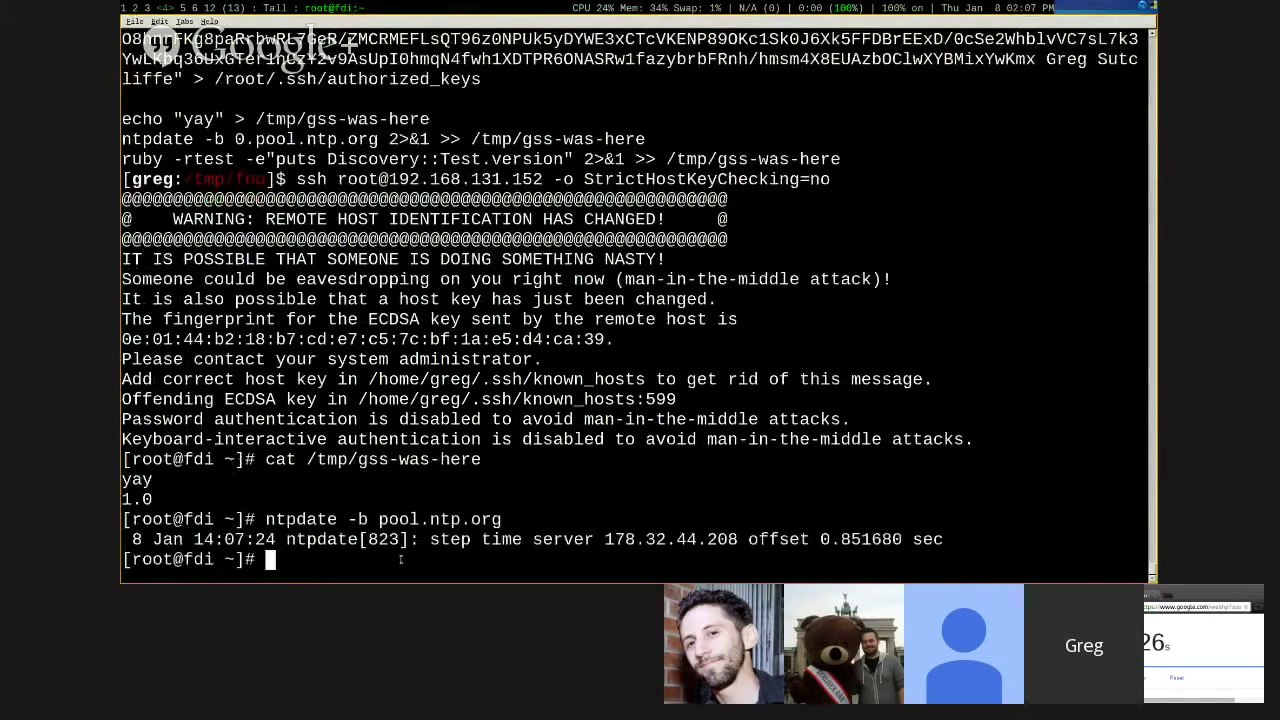
pyautogui.hotkey('alt', '1')
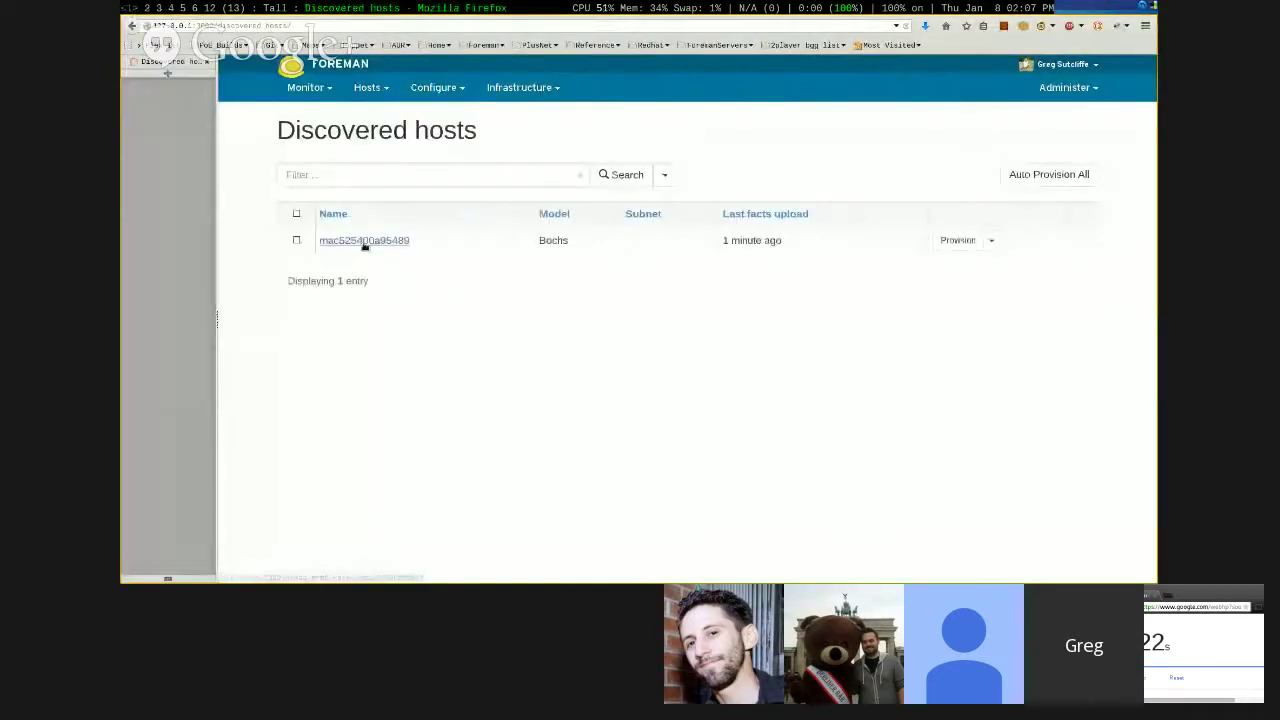
# - Show discovered host mac525400a95489's facts, highlight test_extension = libs, then return to the terminal
pyautogui.click(364, 241)
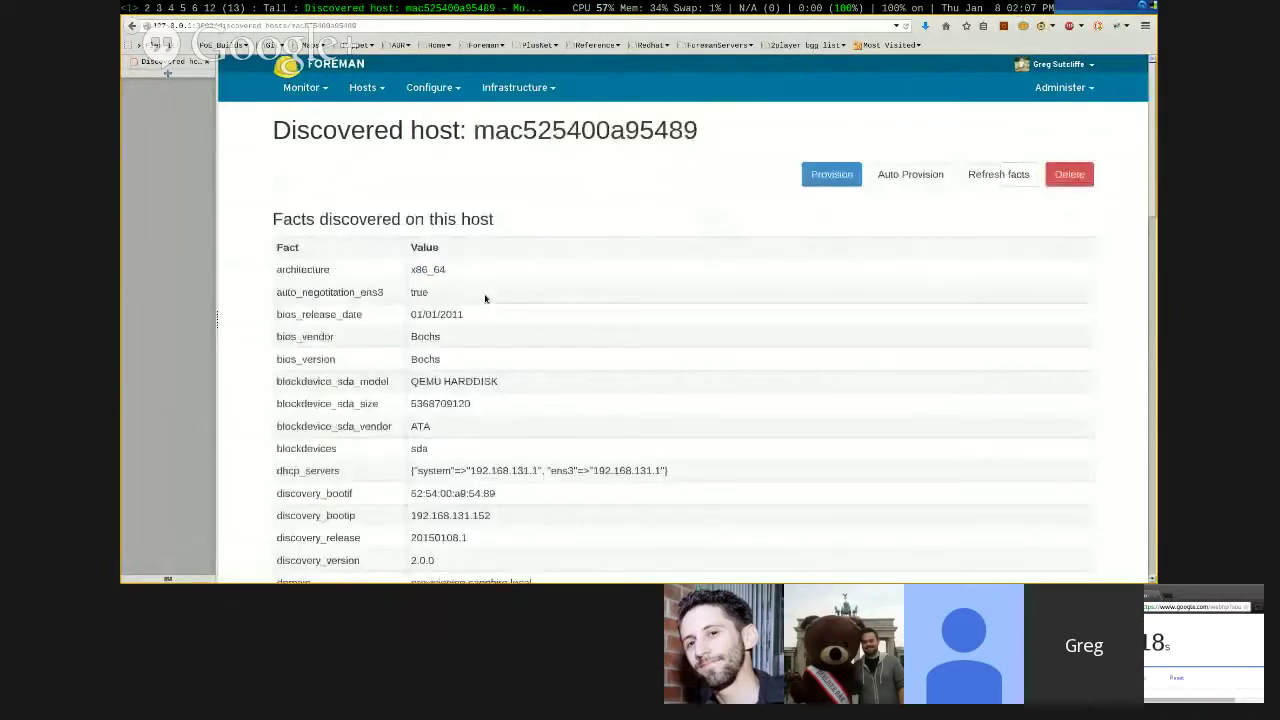
pyautogui.scroll(-10, 485, 298)
pyautogui.doubleClick(419, 455)
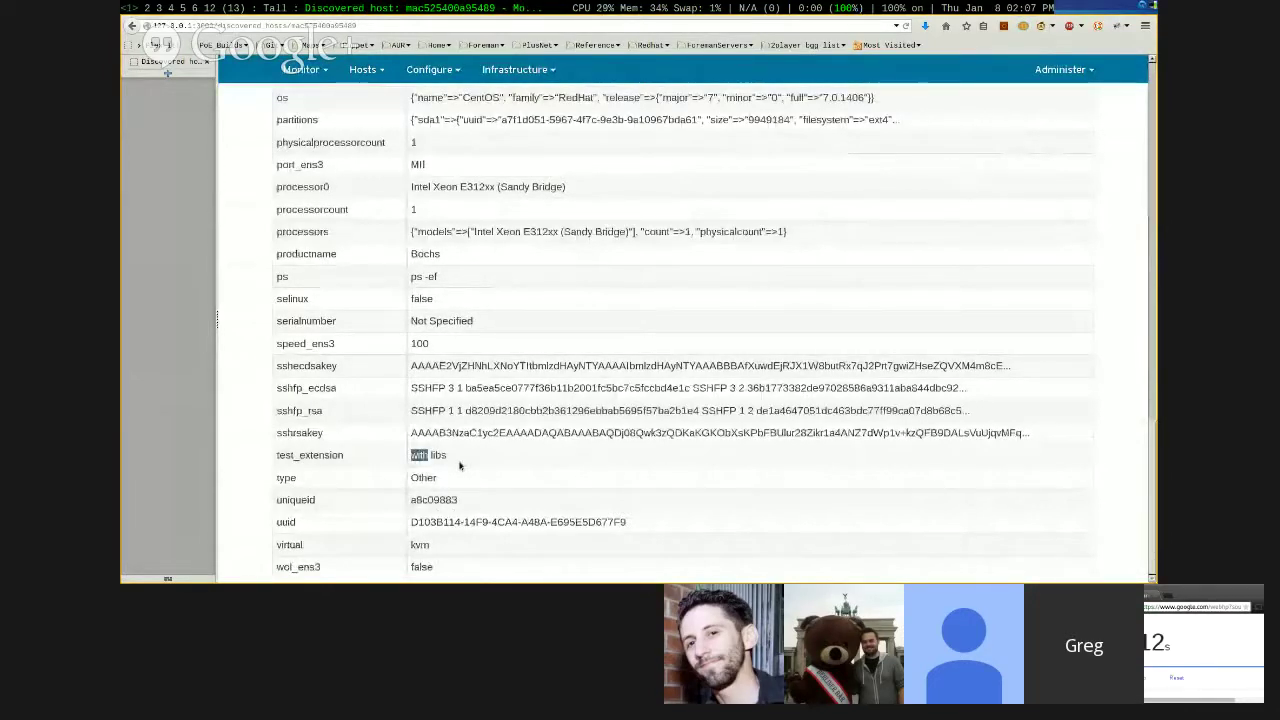
pyautogui.hotkey('alt', '4')
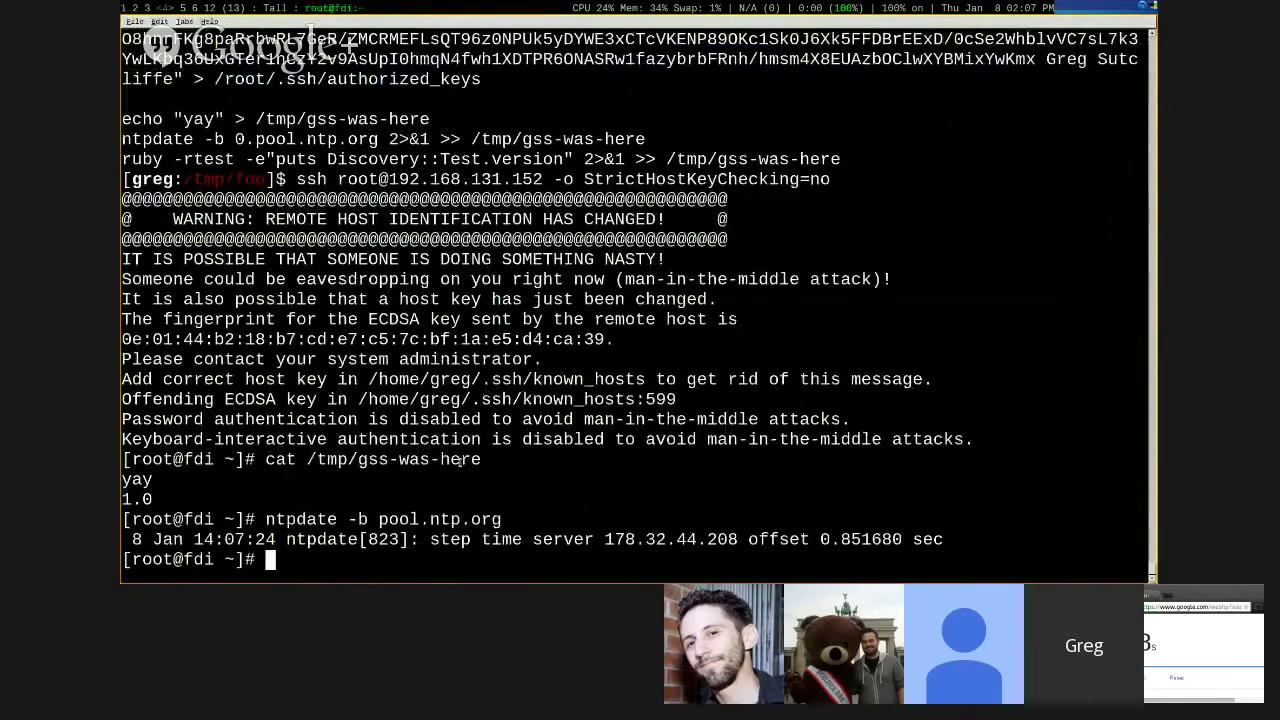
# - Log out of the discovered host's shell and print facts/test.rb with 'cat facts/test.rb'
pyautogui.hotkey('ctrl', 'd')
pyautogui.write('cat facts/test.rb')
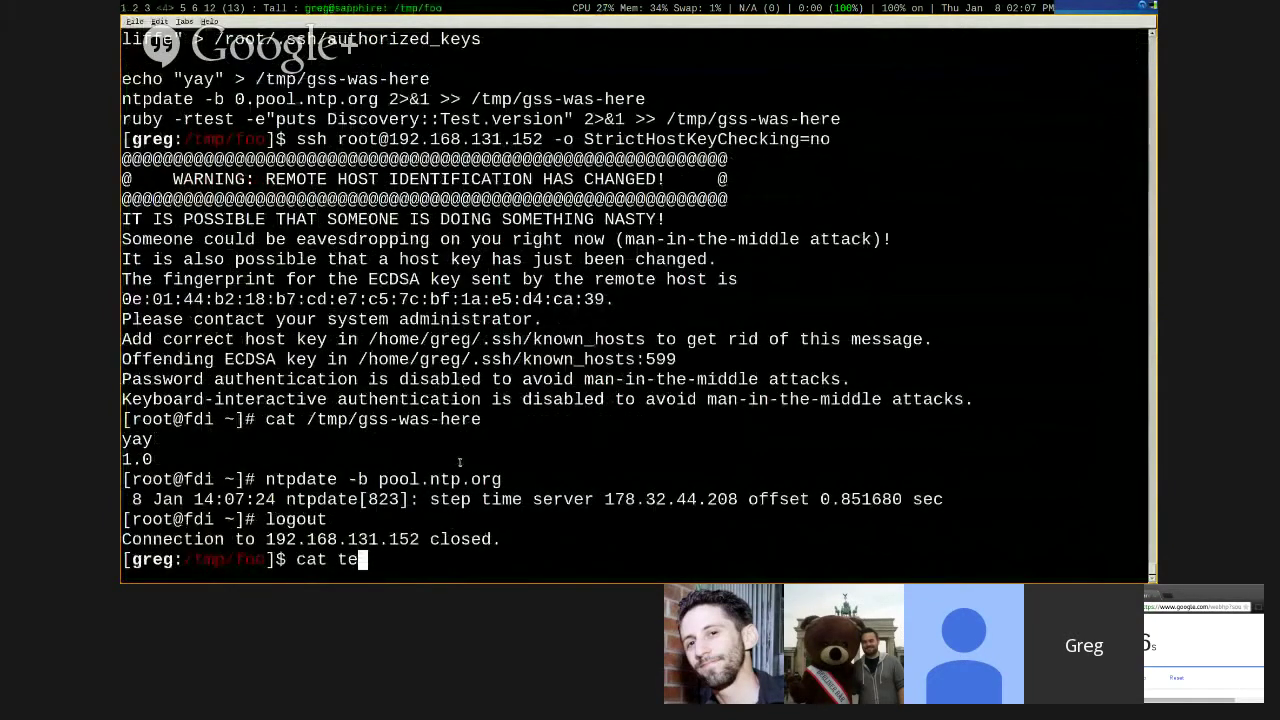
pyautogui.press('Return')
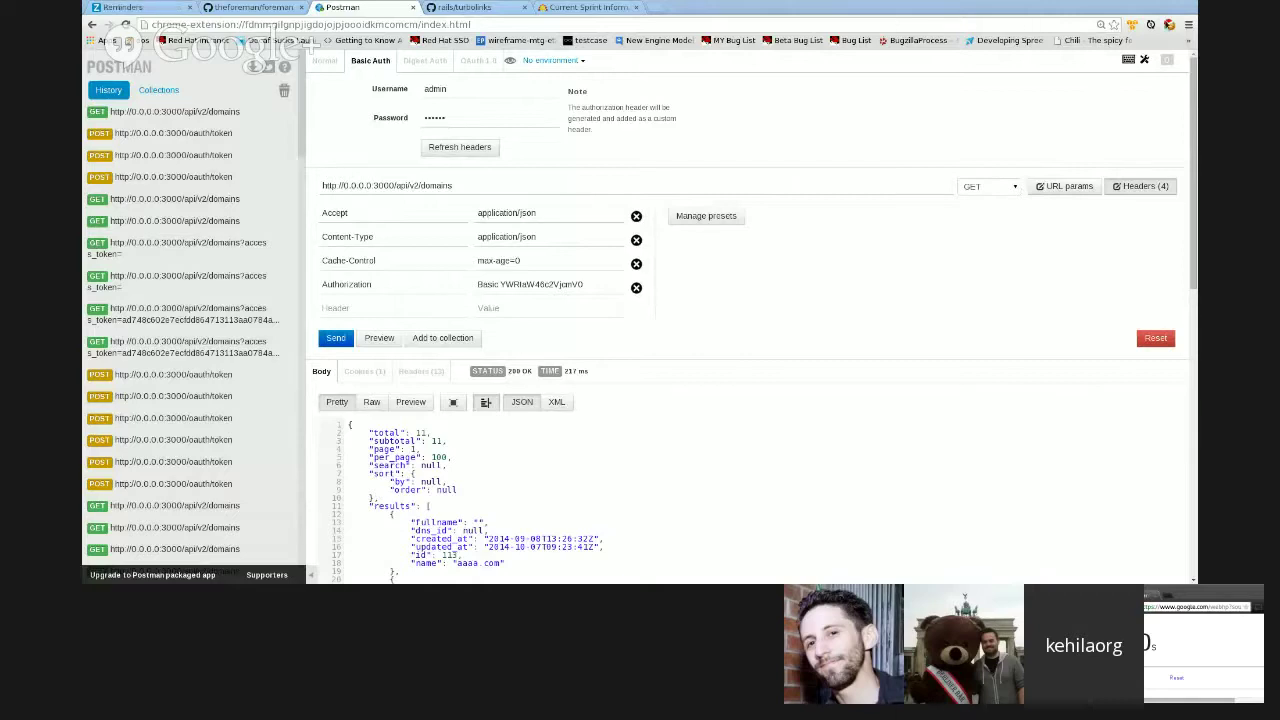
# - Resize the Postman window so the authenticated domains request and JSON response read larger
pyautogui.doubleClick(760, 8)
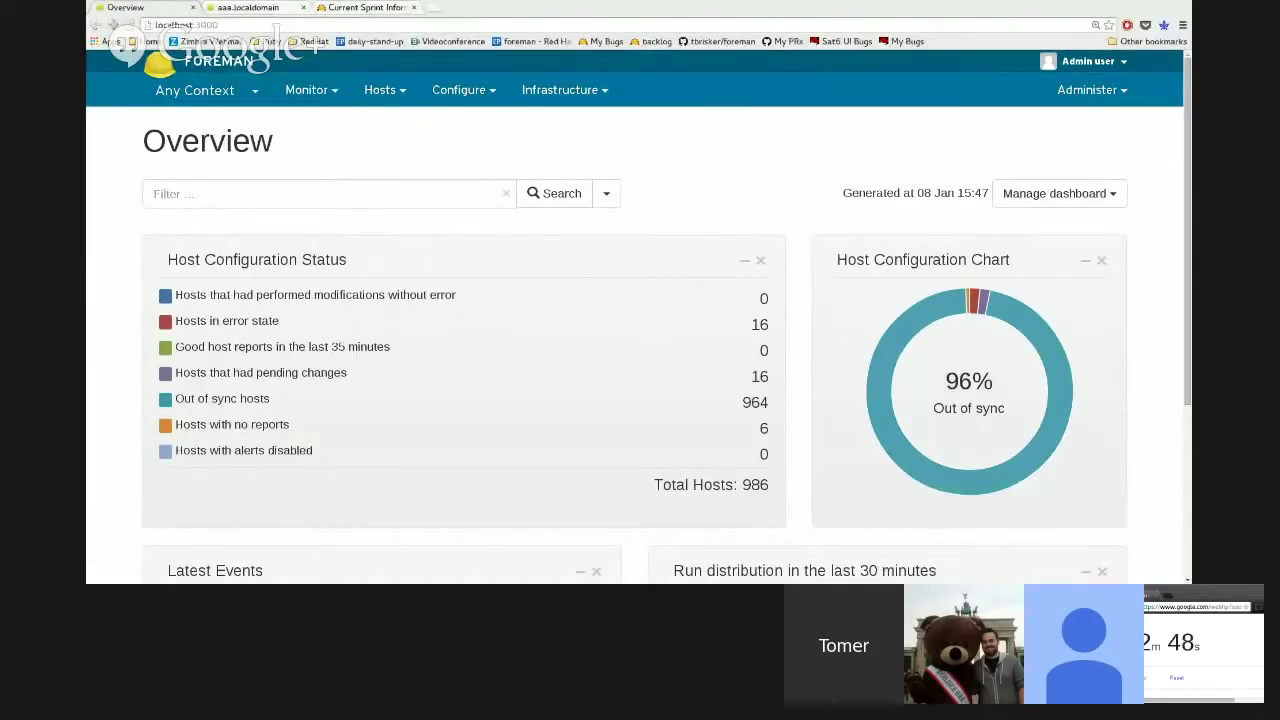
pyautogui.moveTo(970, 472)
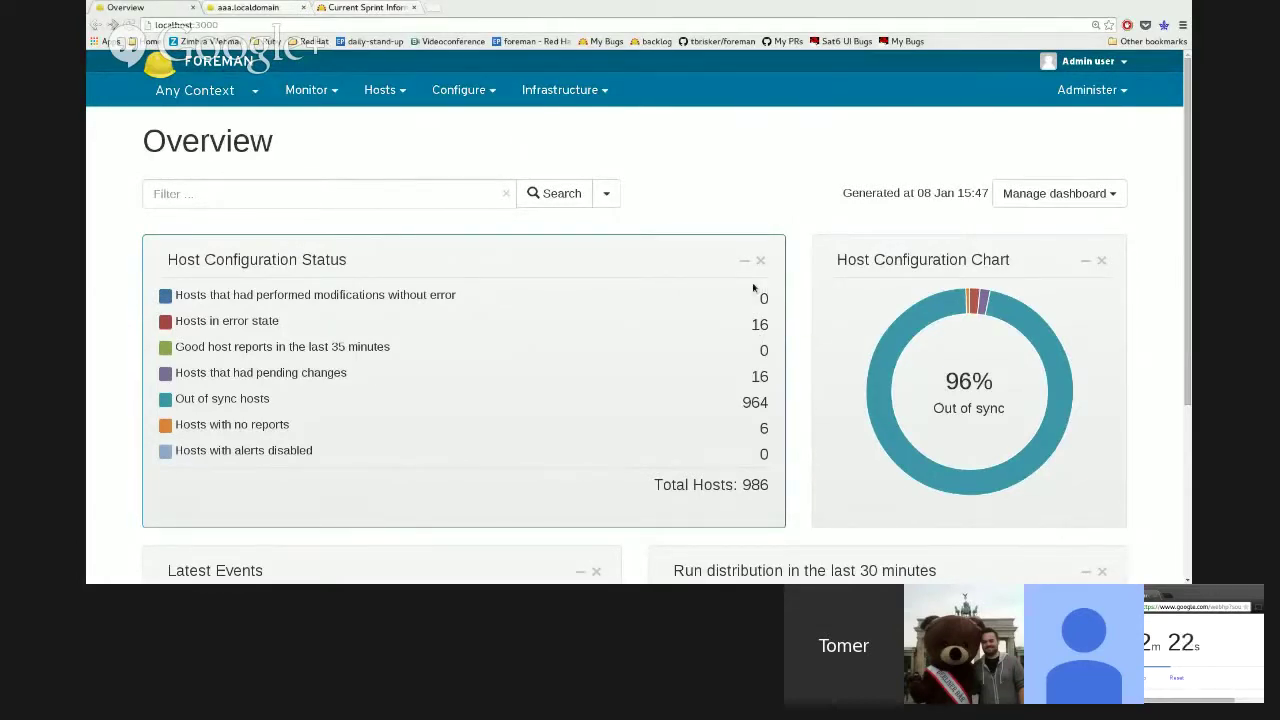
# - Remove the Host Configuration Status and Latest Events widgets from the dashboard, confirming the deletion
pyautogui.click(744, 260)
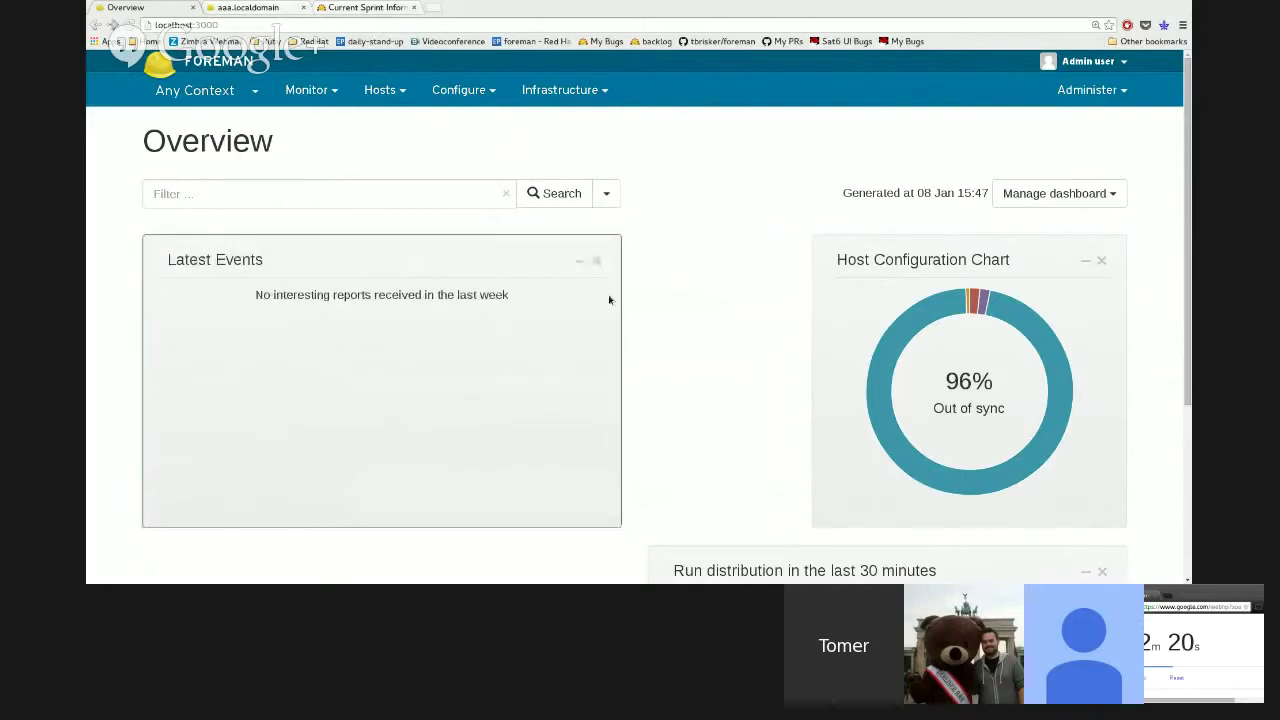
pyautogui.click(597, 262)
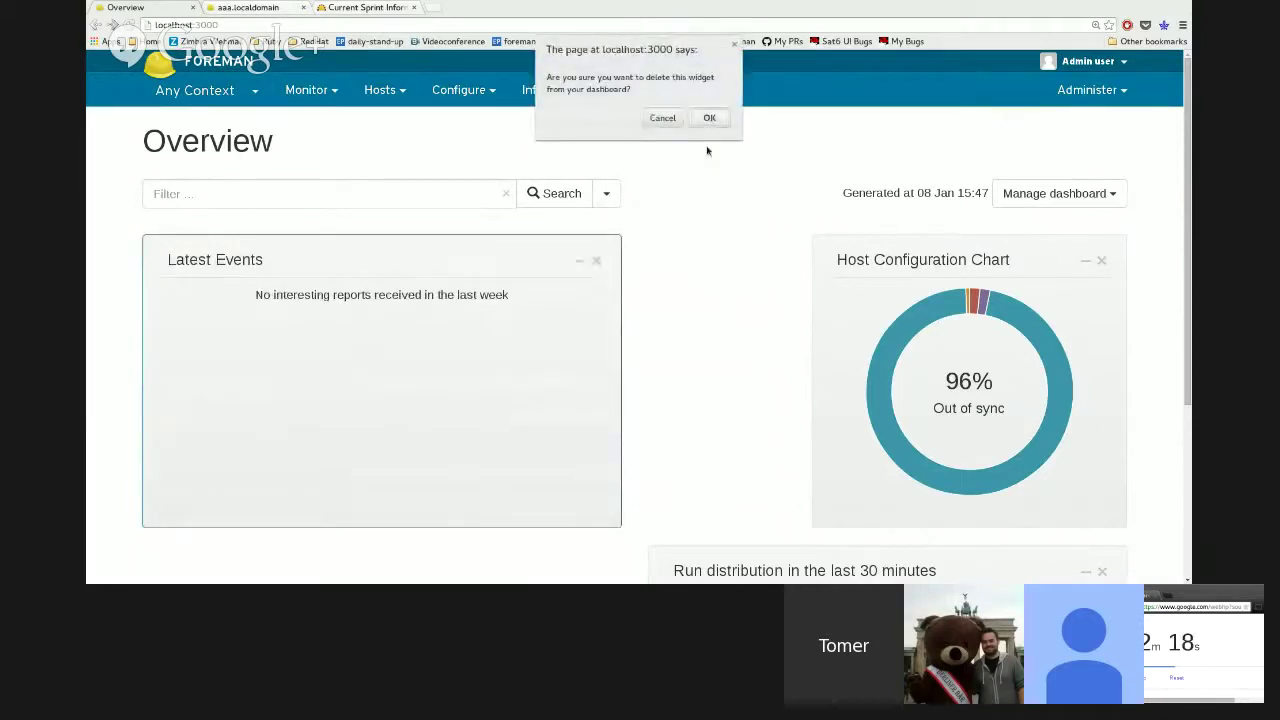
pyautogui.click(709, 117)
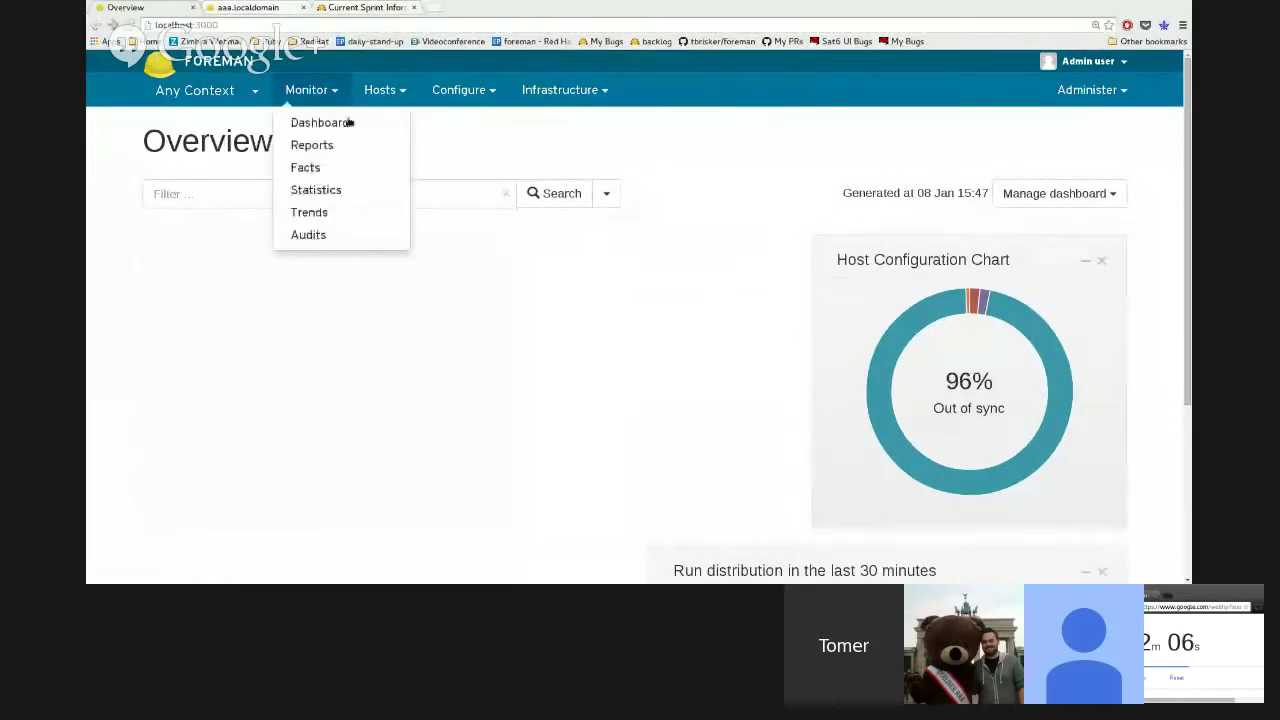
pyautogui.moveTo(380, 90)
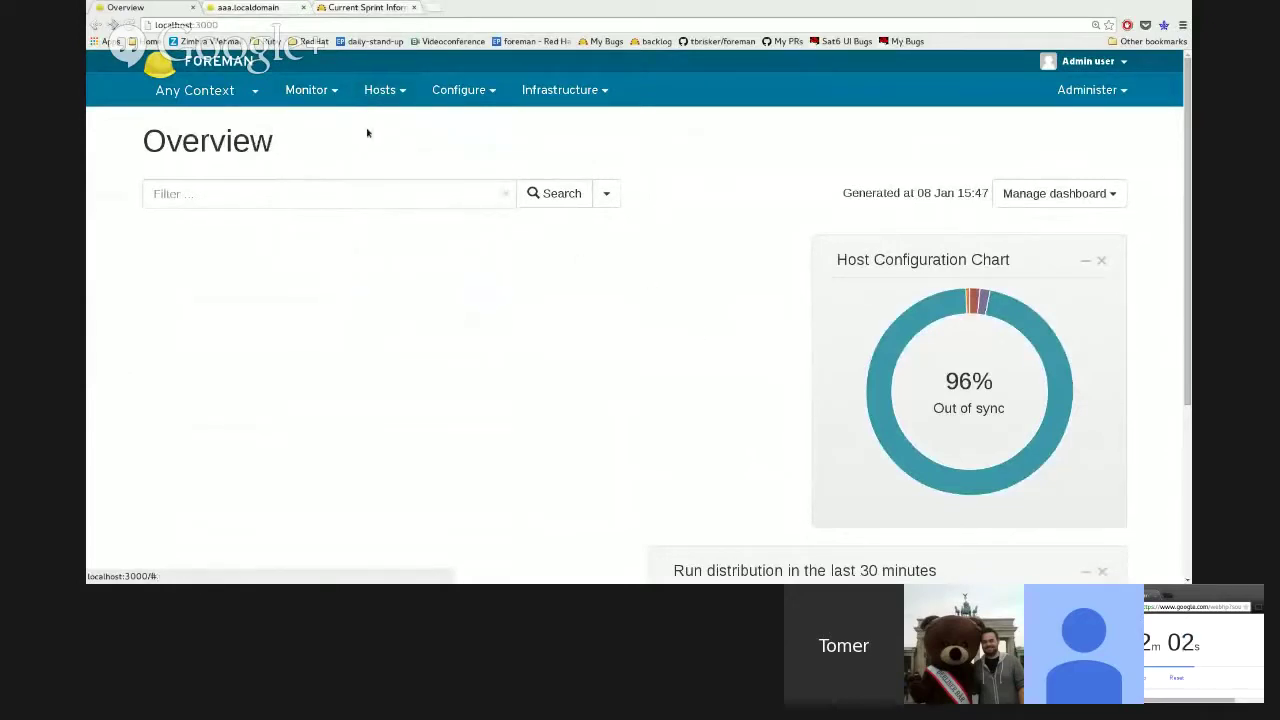
pyautogui.moveTo(375, 121)
pyautogui.moveTo(200, 90)
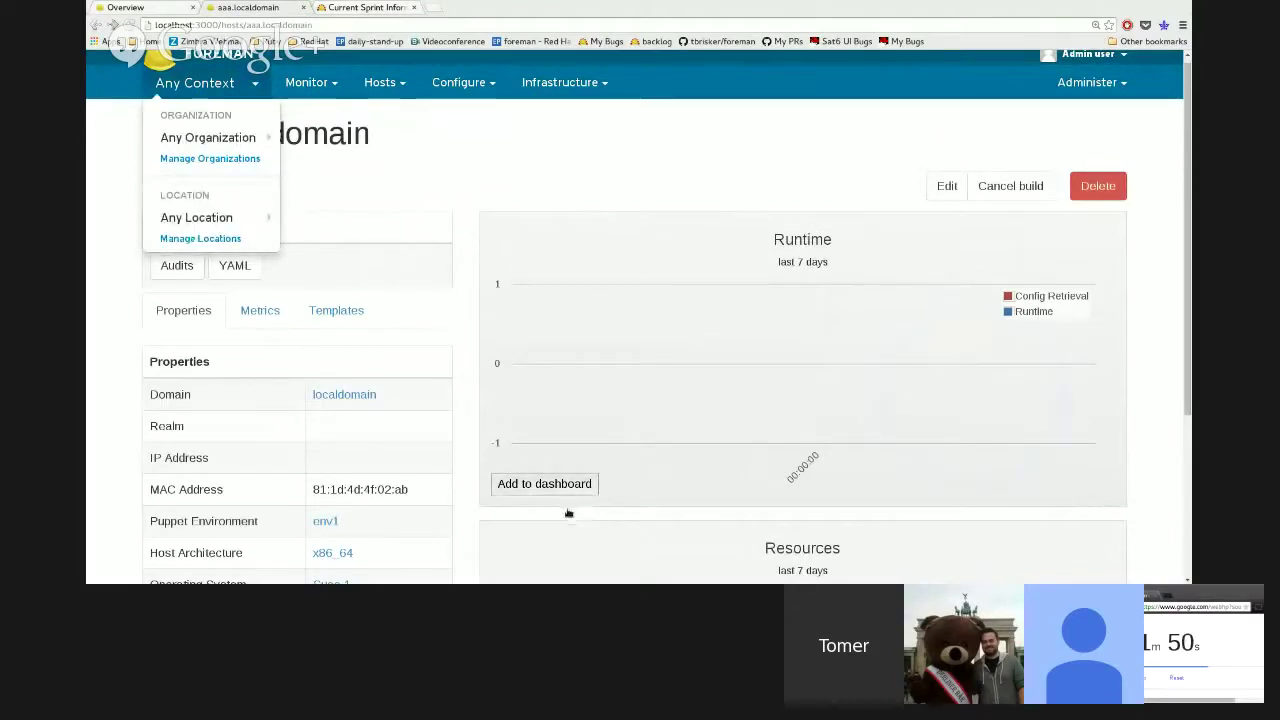
# - Add aaa.localdomain's Runtime chart to the dashboard and check the new widget on the Overview
pyautogui.click(566, 504)
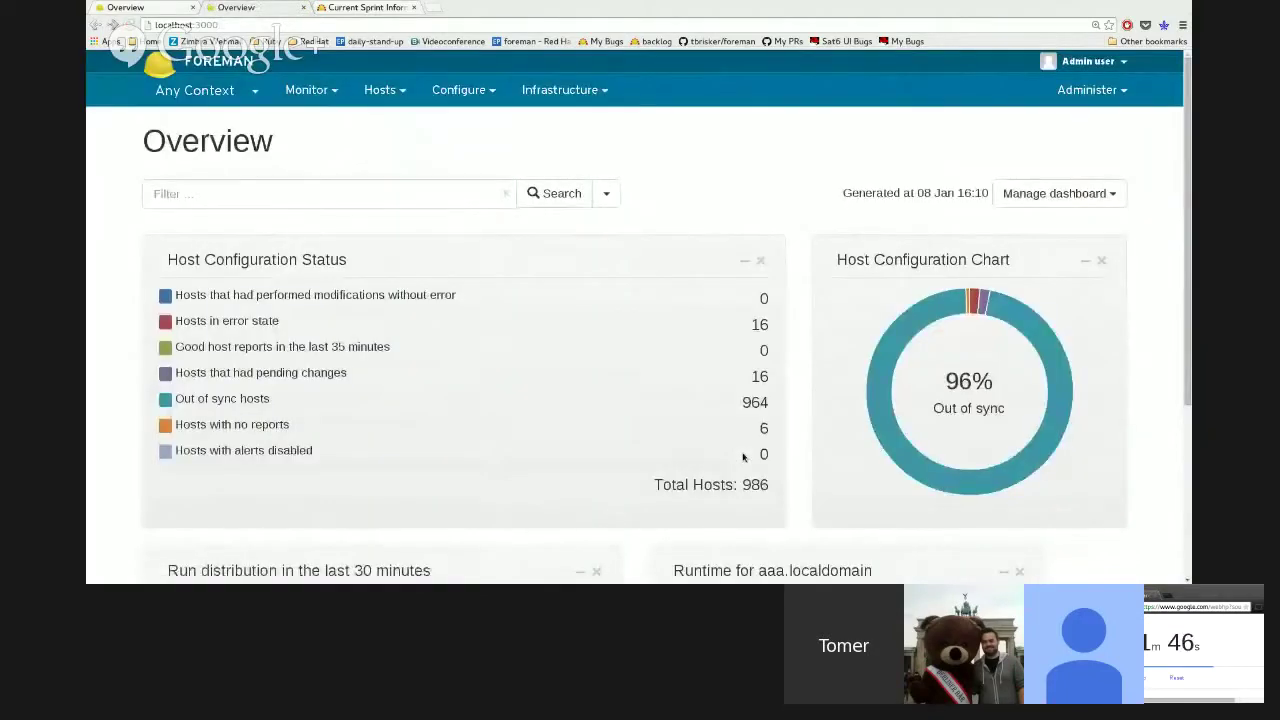
pyautogui.scroll(-1, 722, 457)
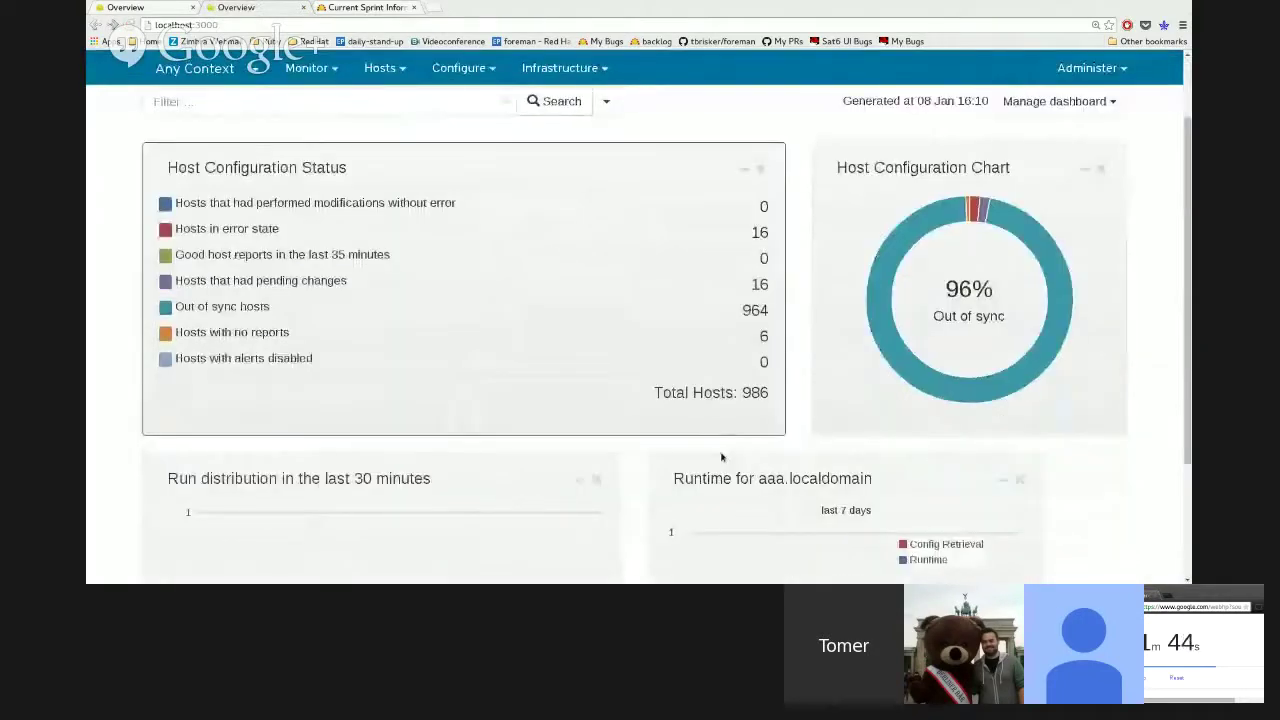
pyautogui.scroll(-2, 1018, 469)
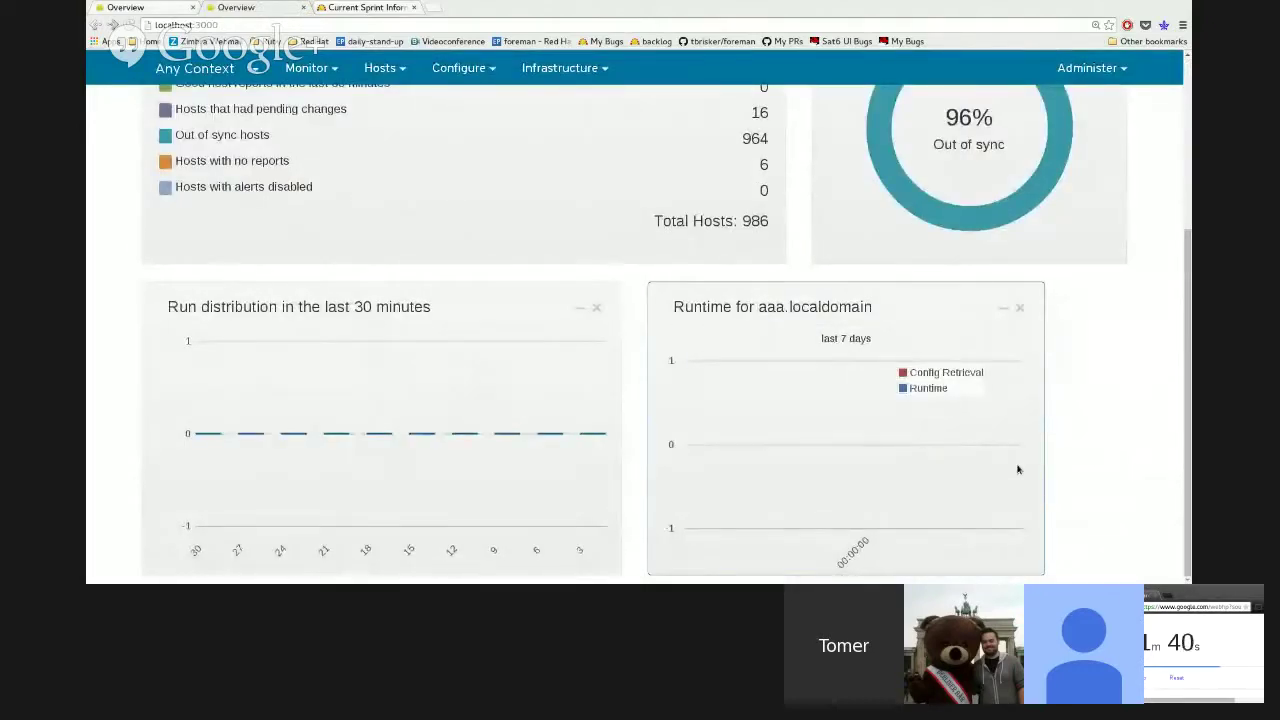
pyautogui.scroll(1, 1020, 470)
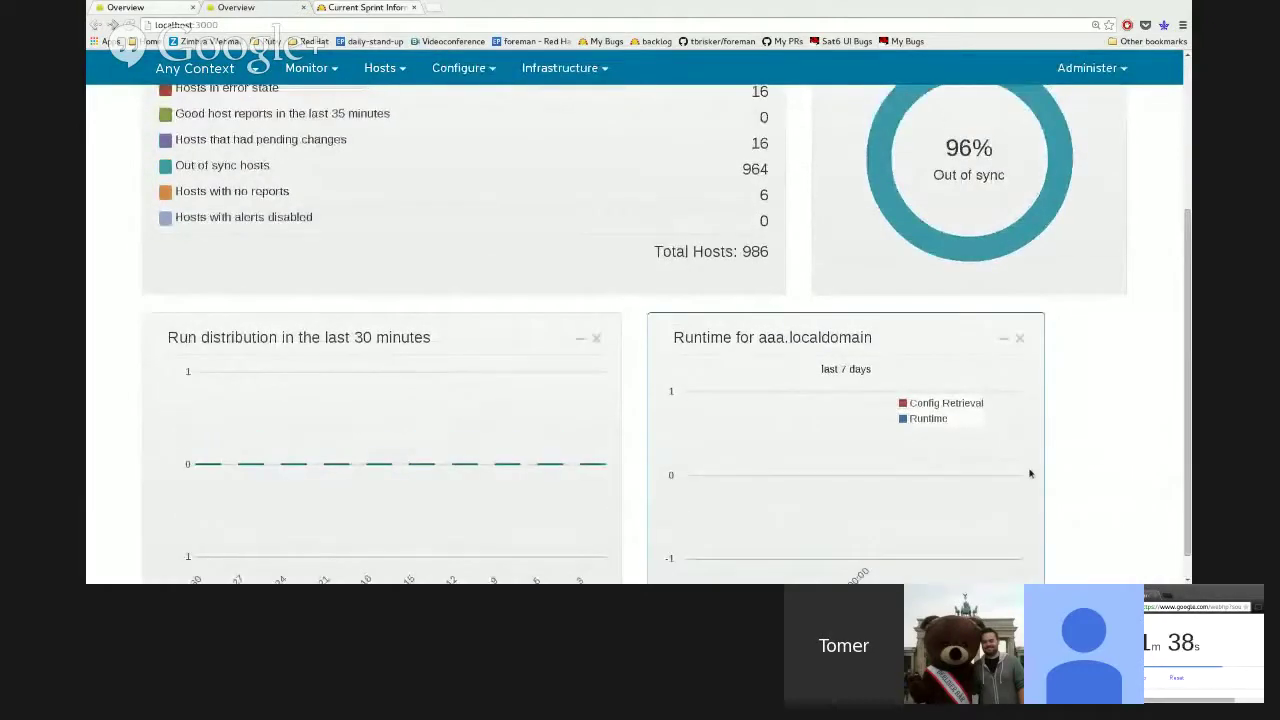
pyautogui.scroll(1, 1030, 473)
pyautogui.scroll(4, 1030, 473)
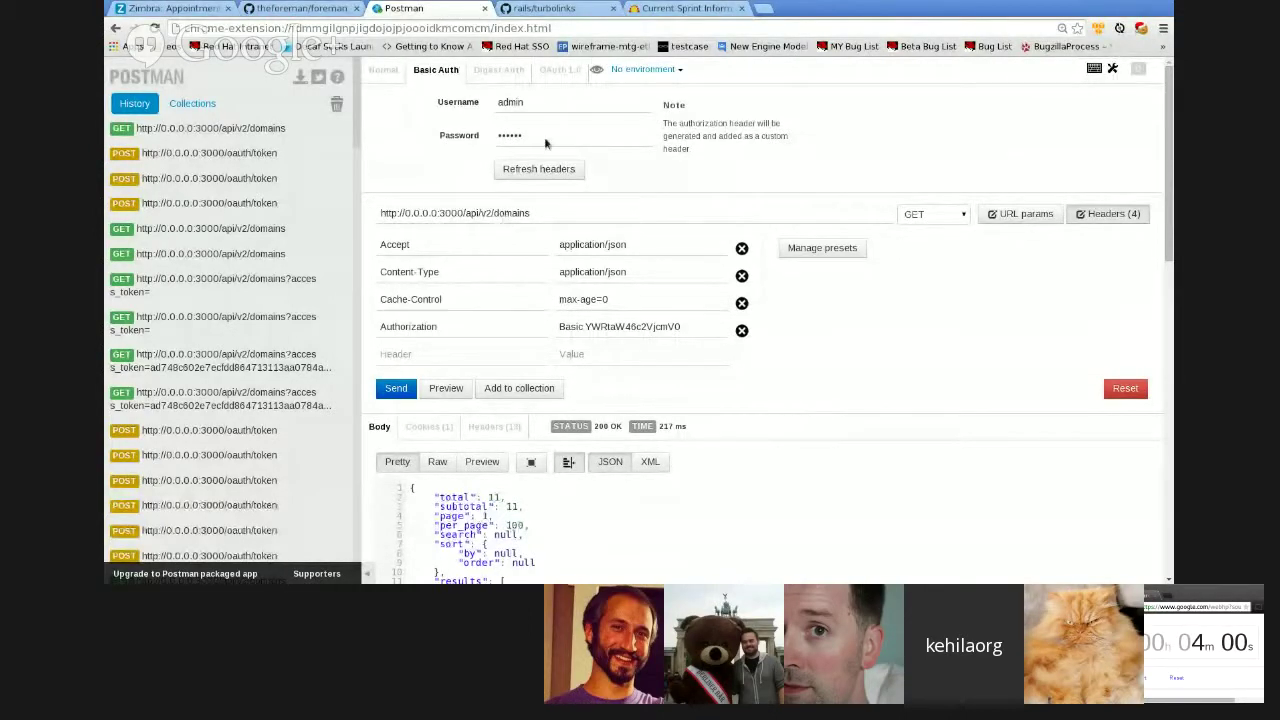
# - Hide the Basic Auth panel and resend GET api/v2/domains, getting 200 OK with 11 domains
pyautogui.click(510, 105)
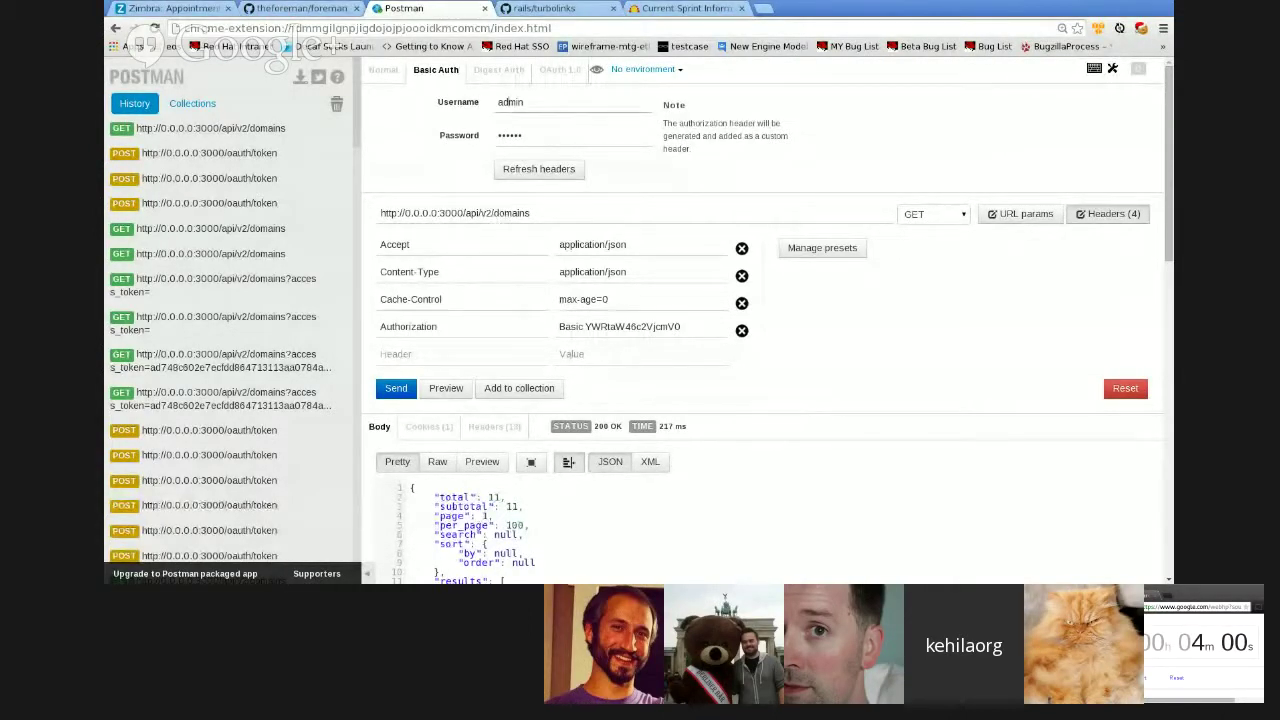
pyautogui.click(530, 167)
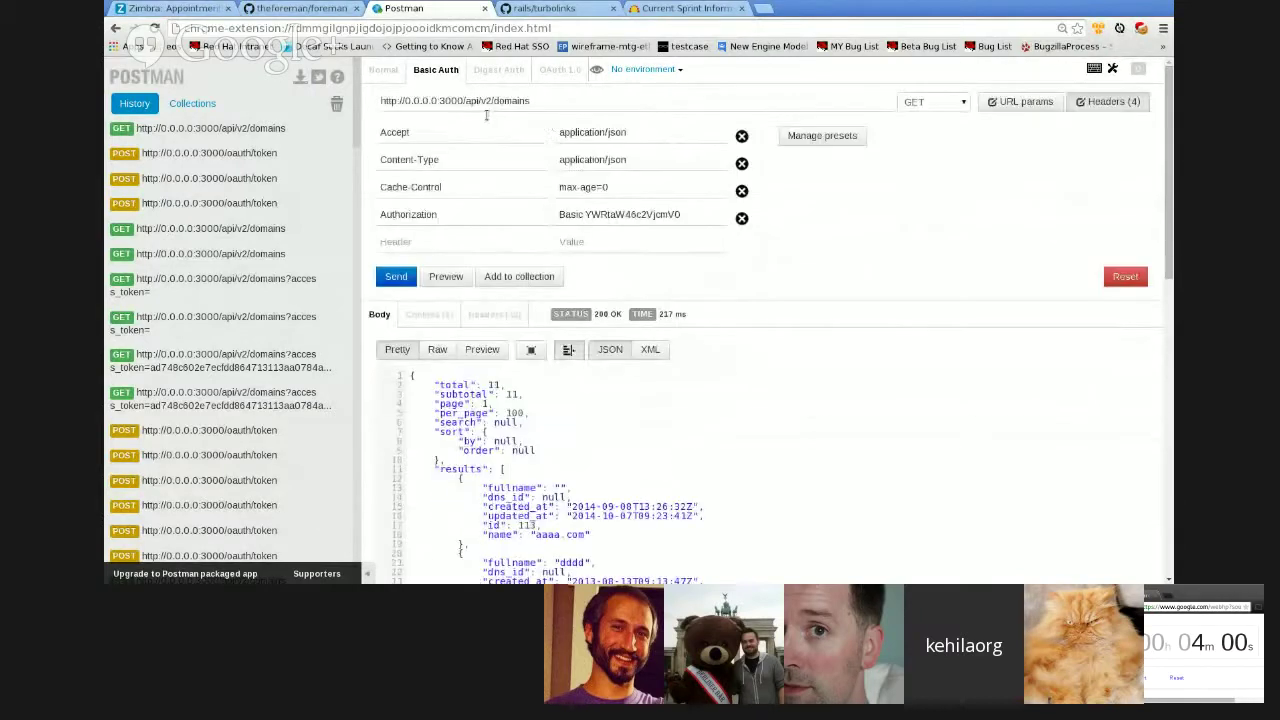
pyautogui.doubleClick(388, 220)
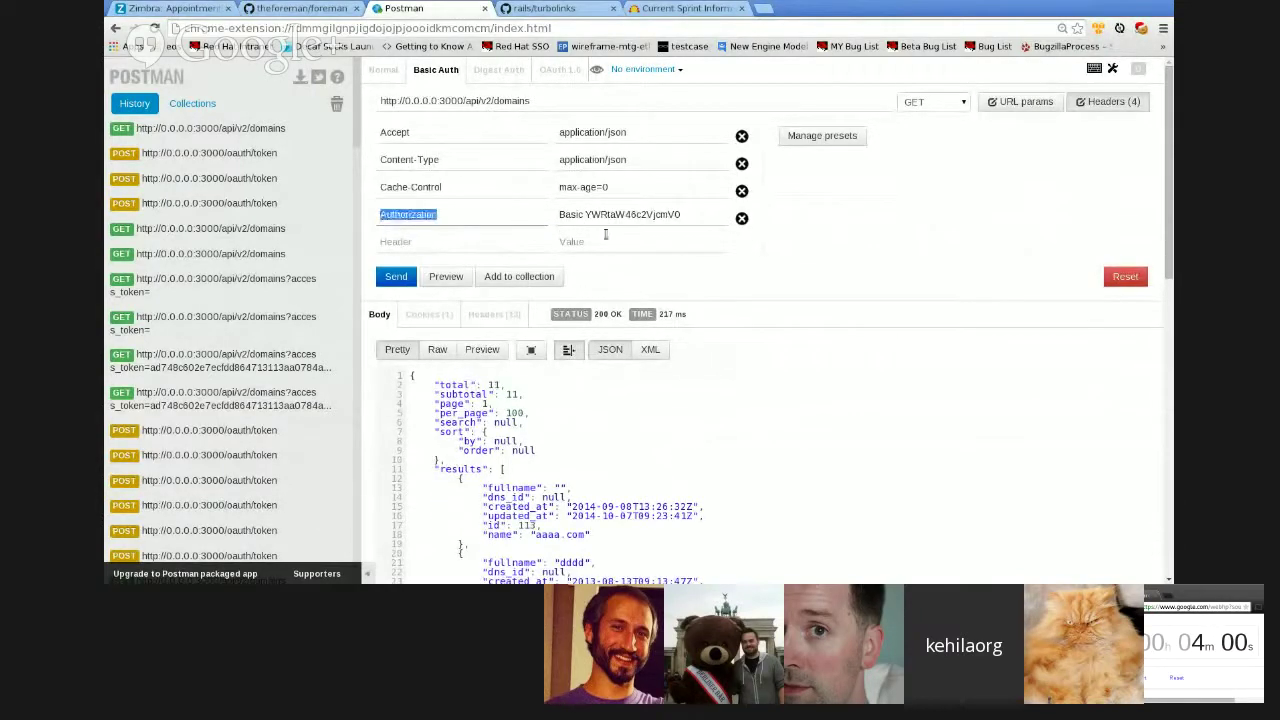
pyautogui.click(396, 278)
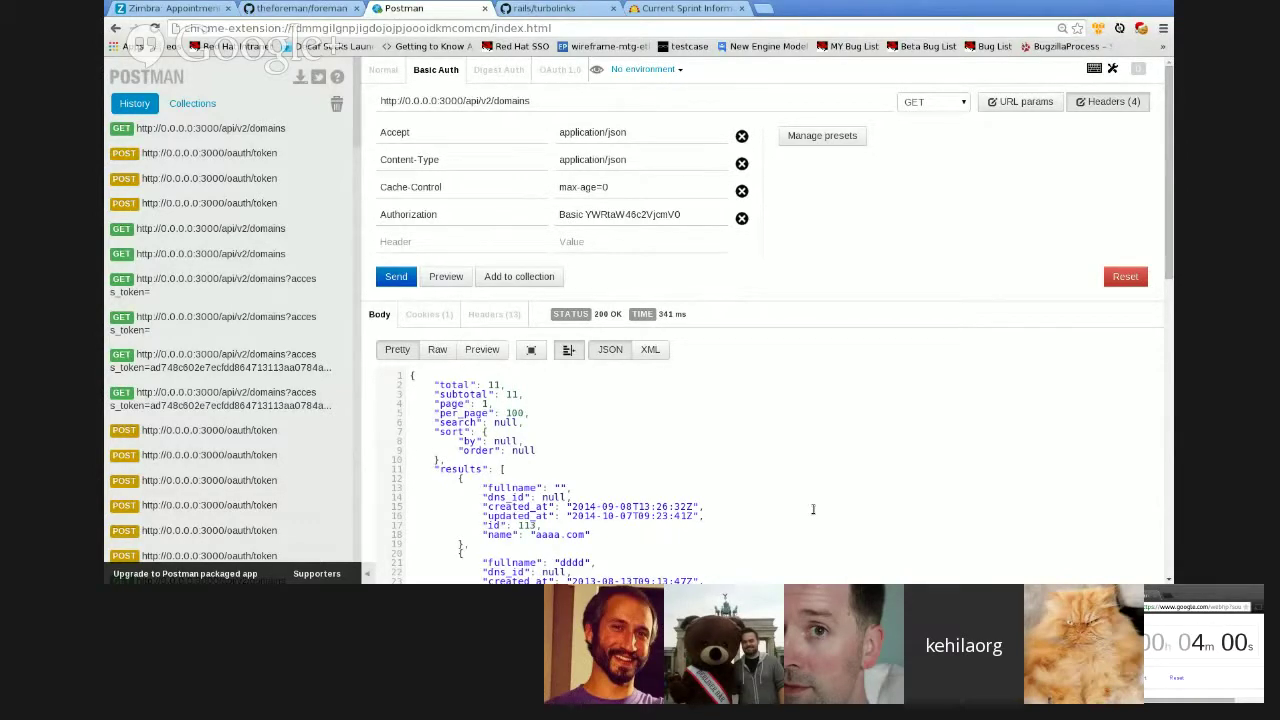
# - Send the saved POST oauth/token request with the admin credentials to obtain an access token
pyautogui.click(270, 175)
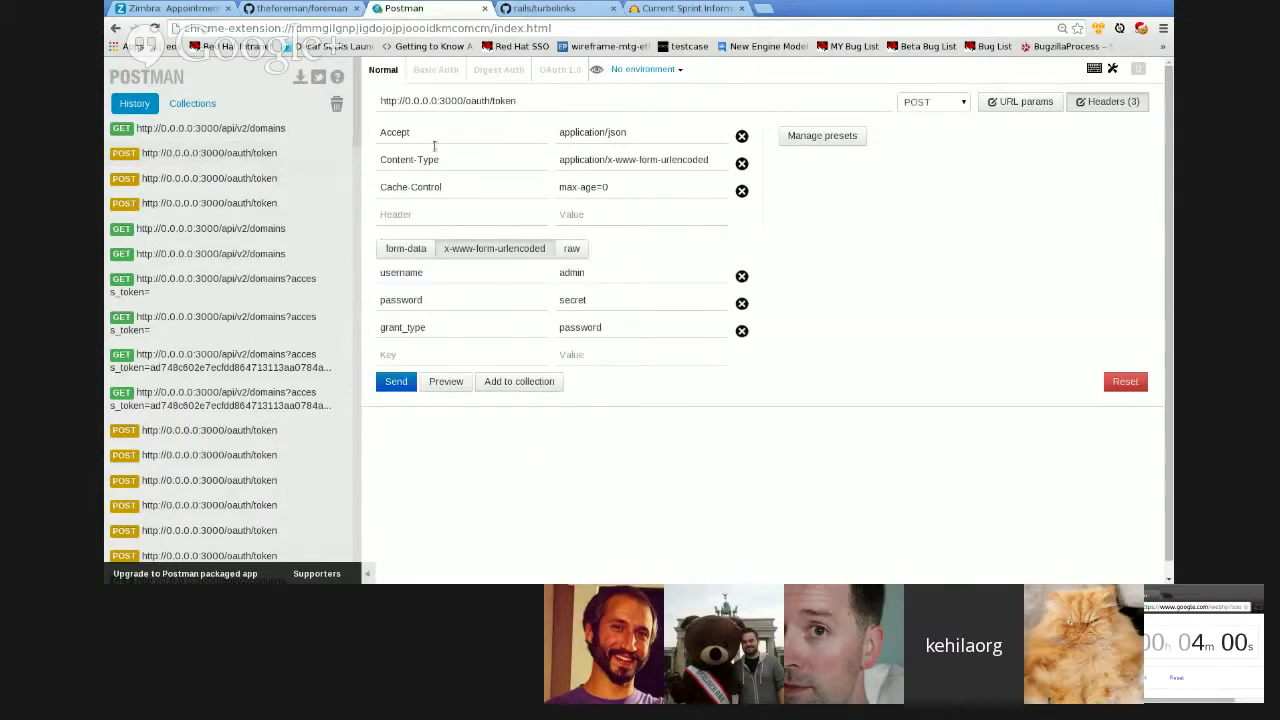
pyautogui.moveTo(466, 118); pyautogui.dragTo(518, 92)
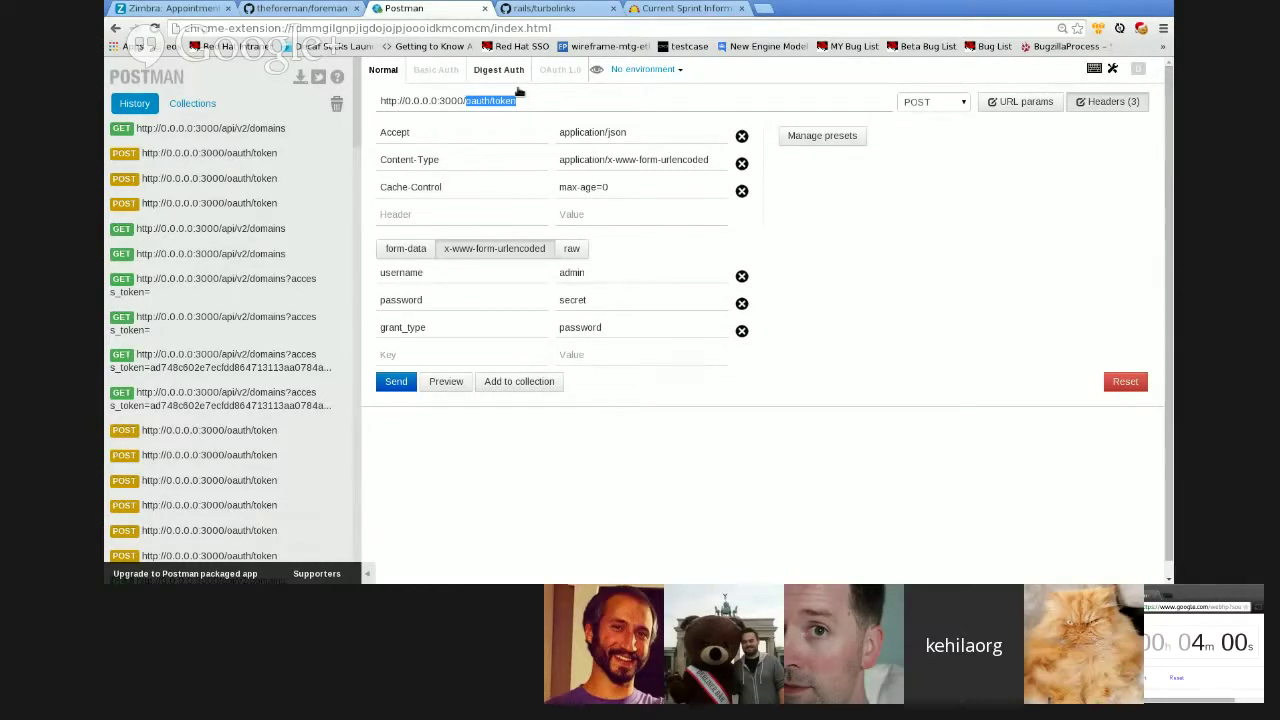
pyautogui.doubleClick(416, 278)
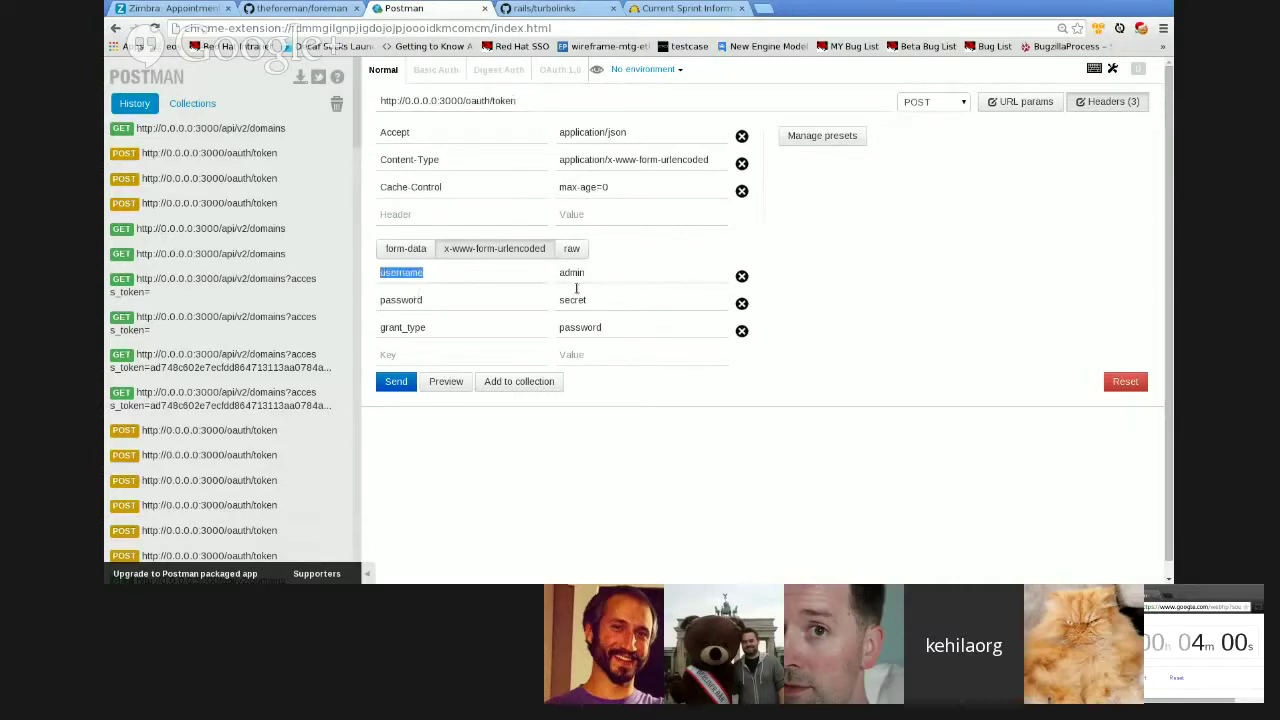
pyautogui.press('Tab')
pyautogui.press('Tab')
pyautogui.press('Tab')
pyautogui.press('Tab')
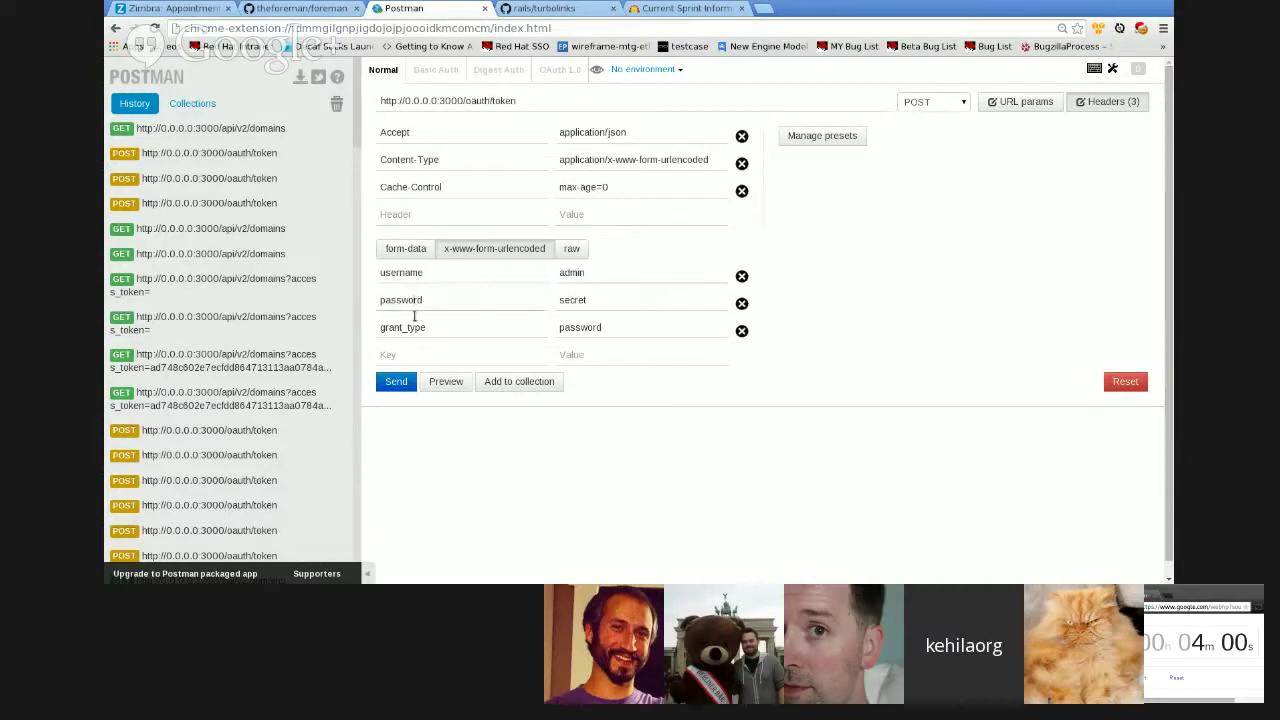
pyautogui.press('Tab')
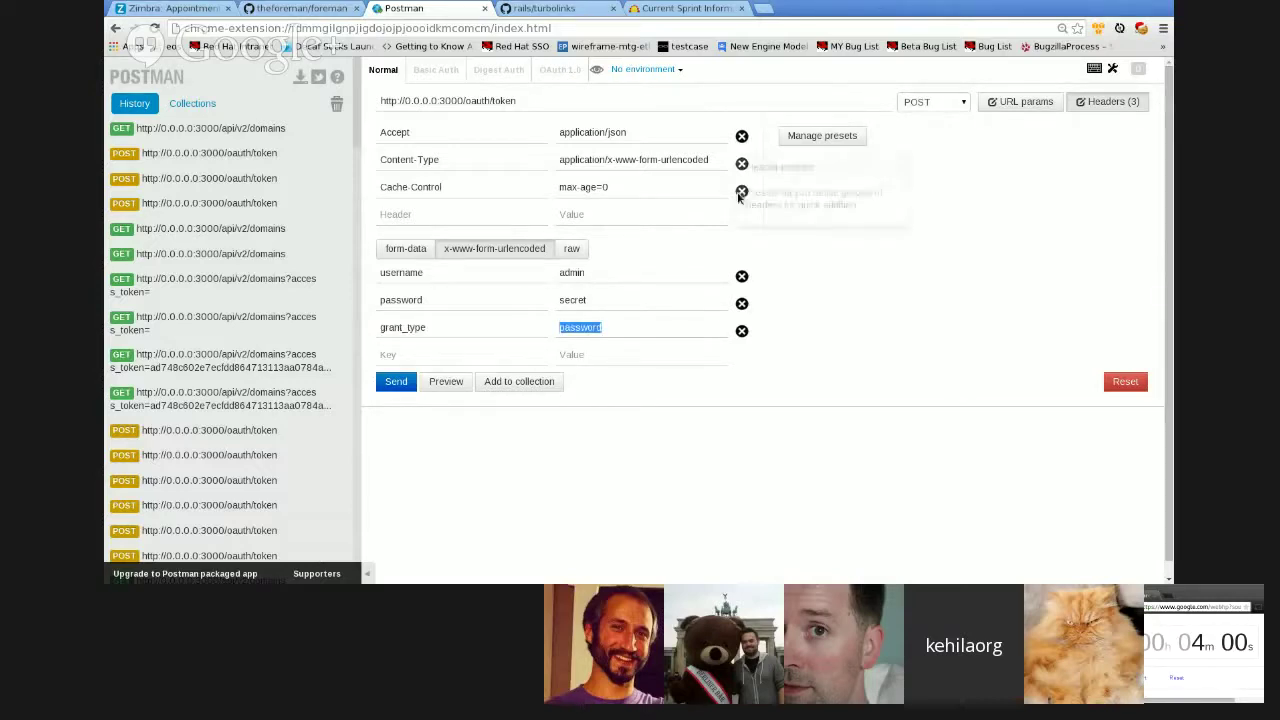
pyautogui.click(406, 392)
# - Copy the returned access token, noting its expires_in value of 7200
pyautogui.scroll(-1, 567, 420)
pyautogui.scroll(-1, 567, 420)
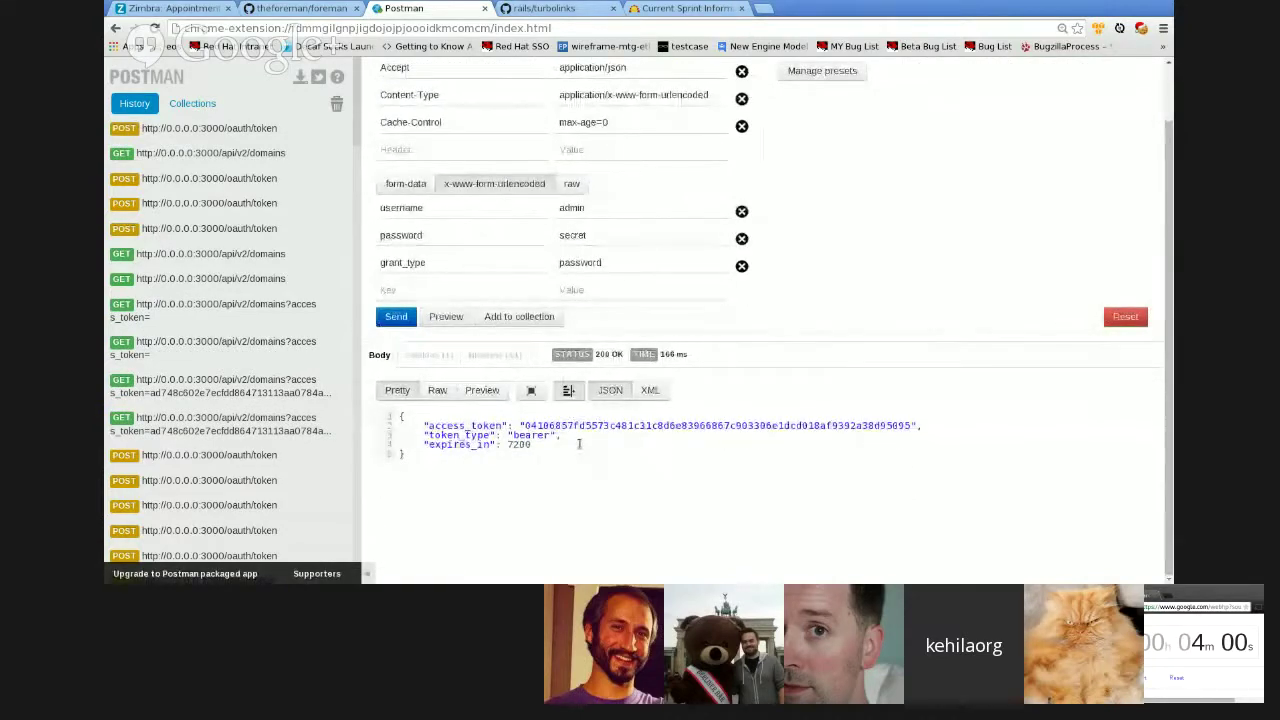
pyautogui.doubleClick(578, 425)
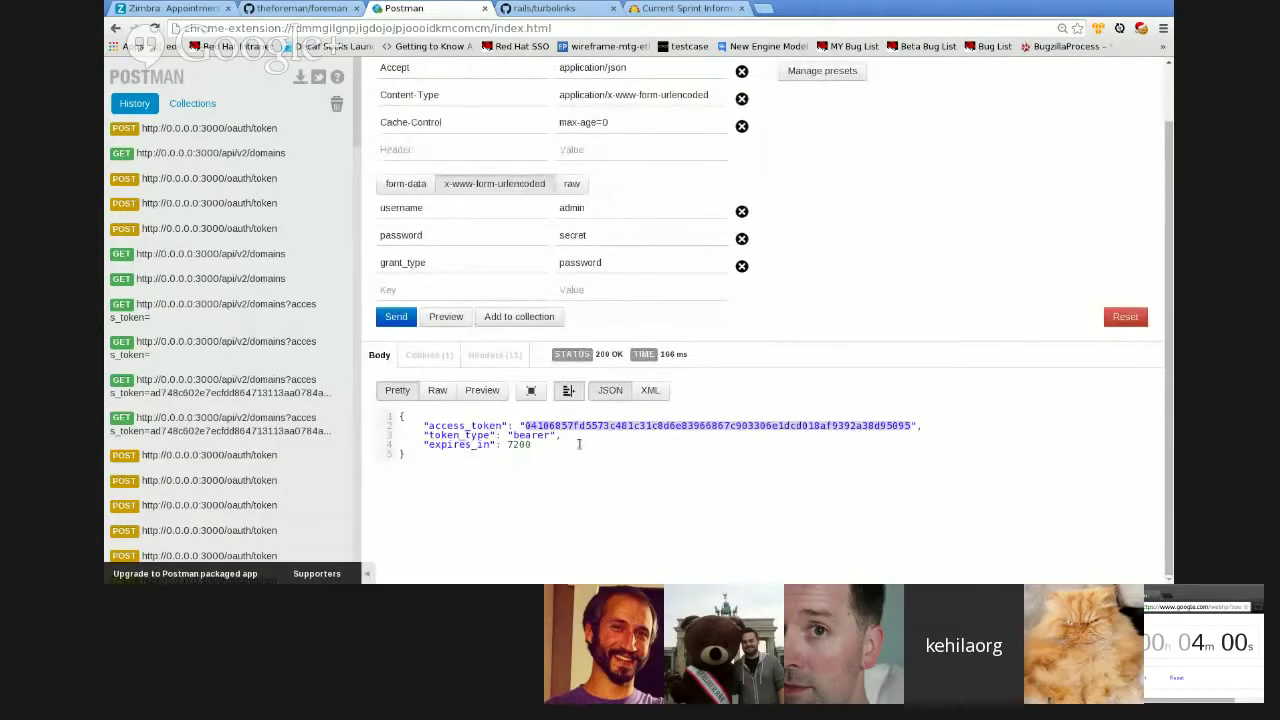
pyautogui.doubleClick(526, 458)
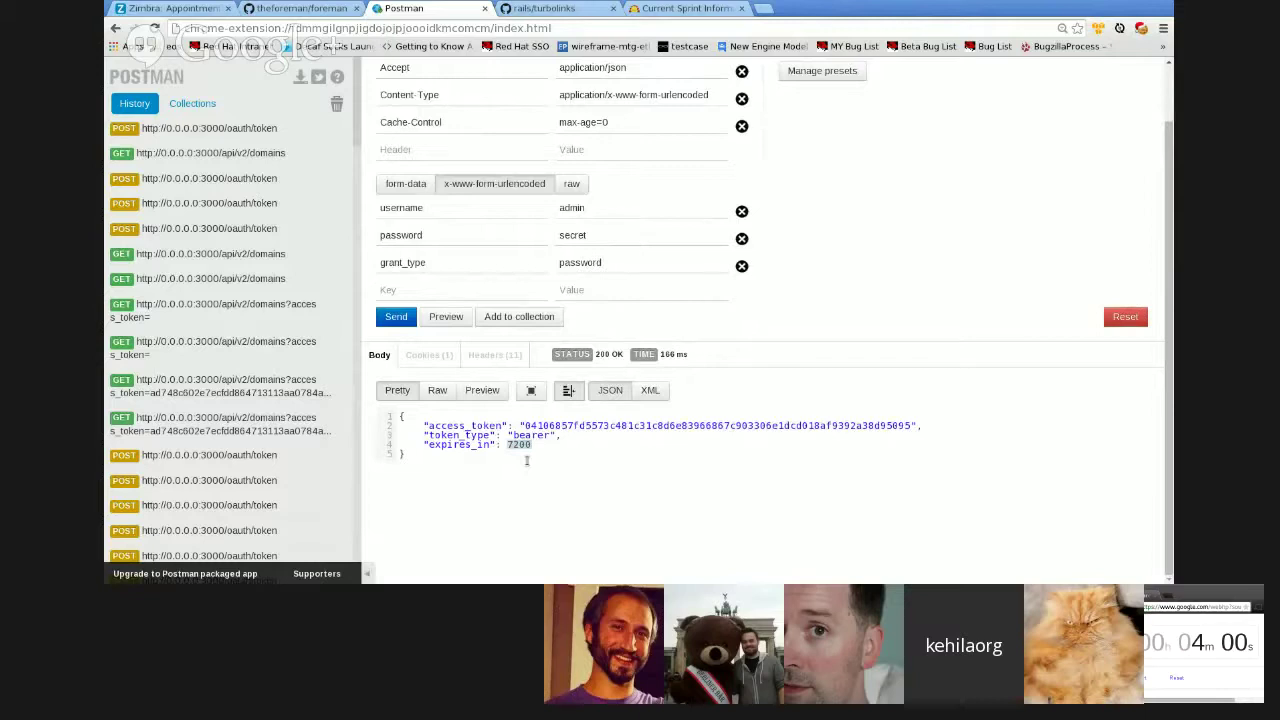
pyautogui.scroll(2, 526, 460)
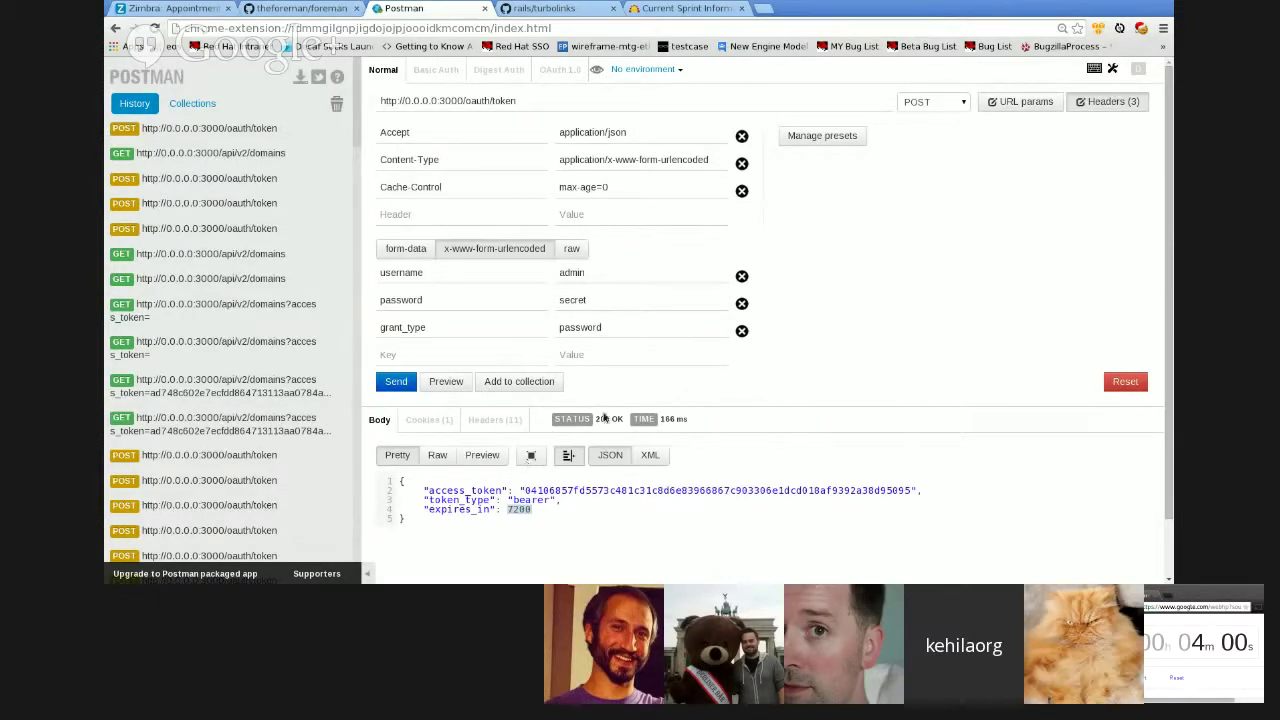
pyautogui.doubleClick(644, 490)
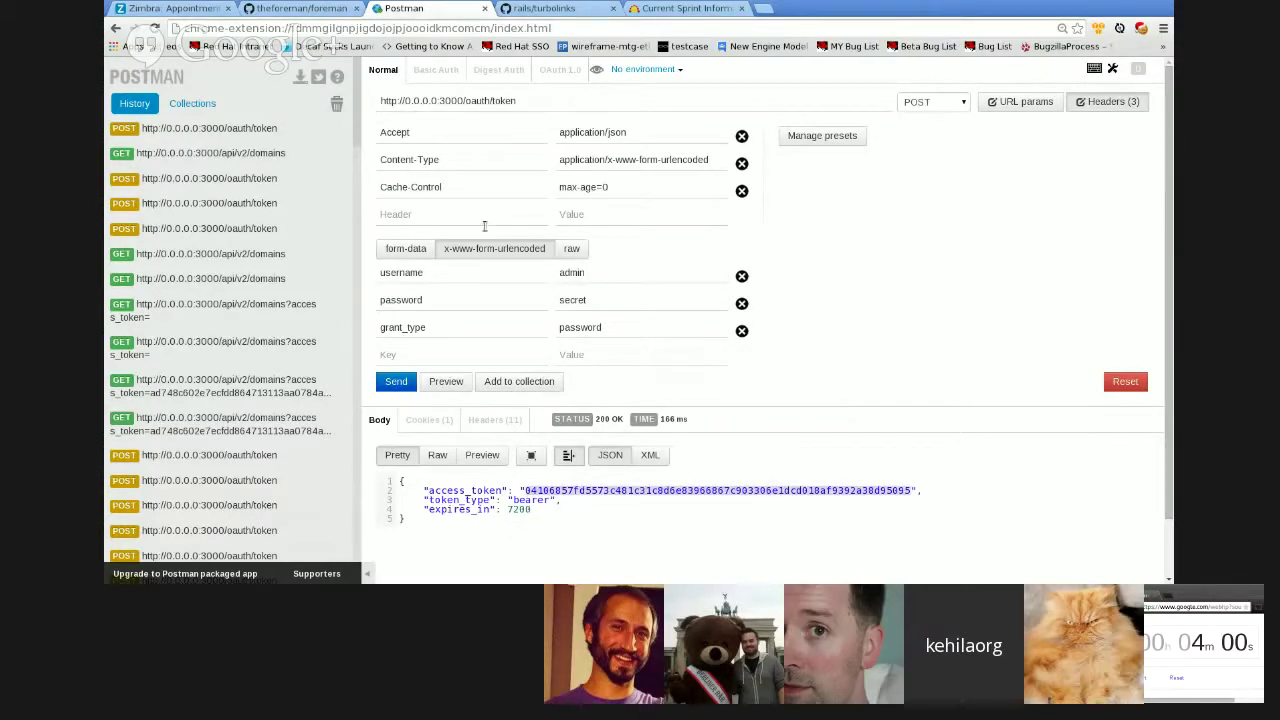
# - Resend GET api/v2/domains without its Authorization header, getting 401 'Unable to authenticate user'
pyautogui.click(267, 177)
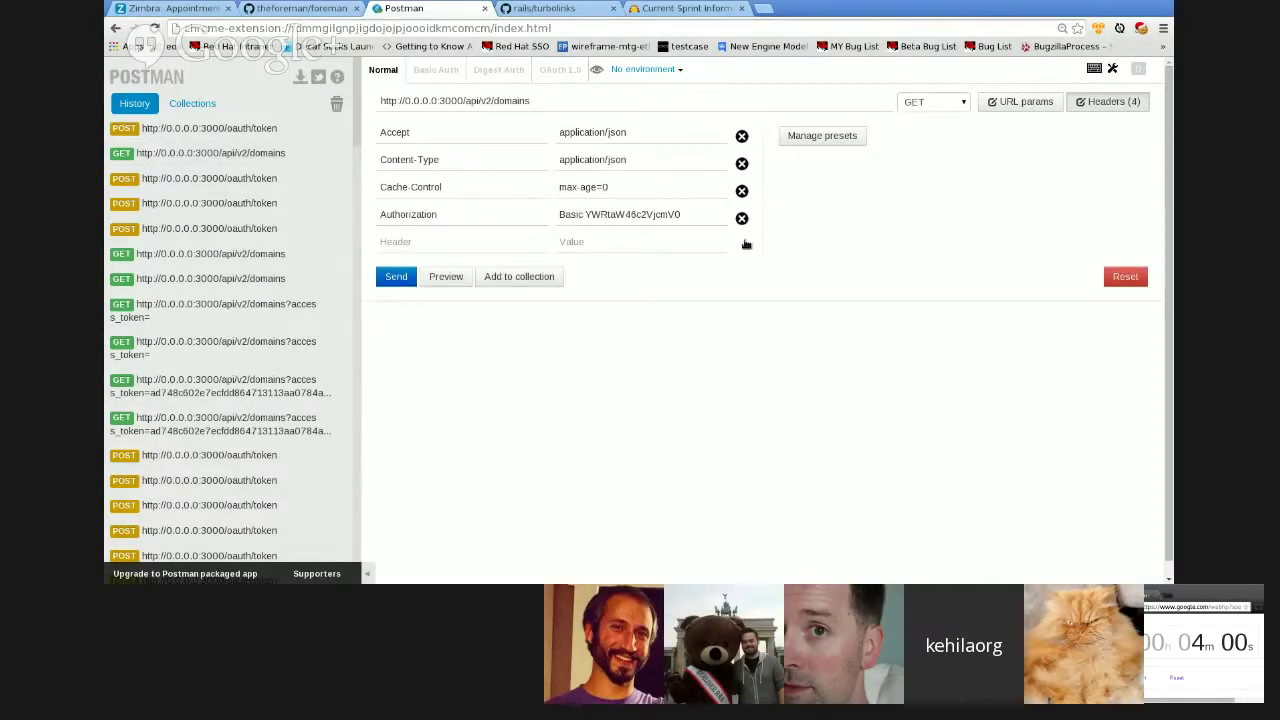
pyautogui.click(742, 220)
pyautogui.click(396, 250)
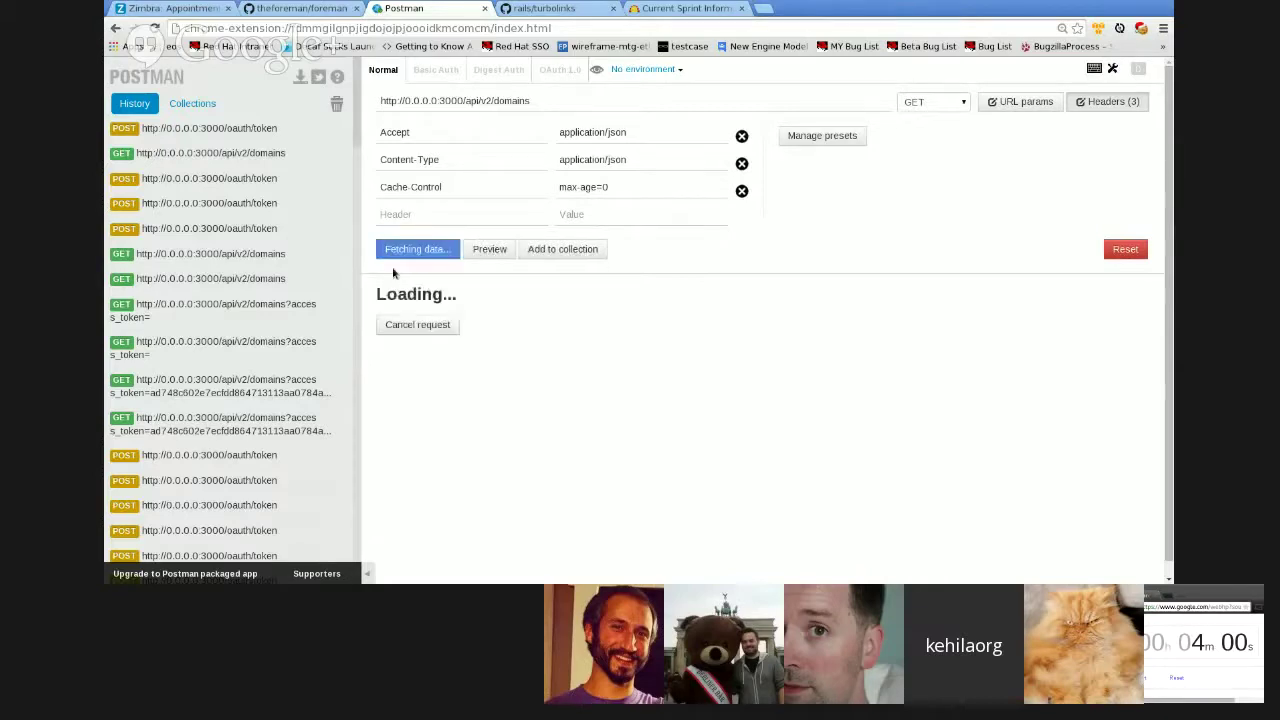
pyautogui.click(547, 117)
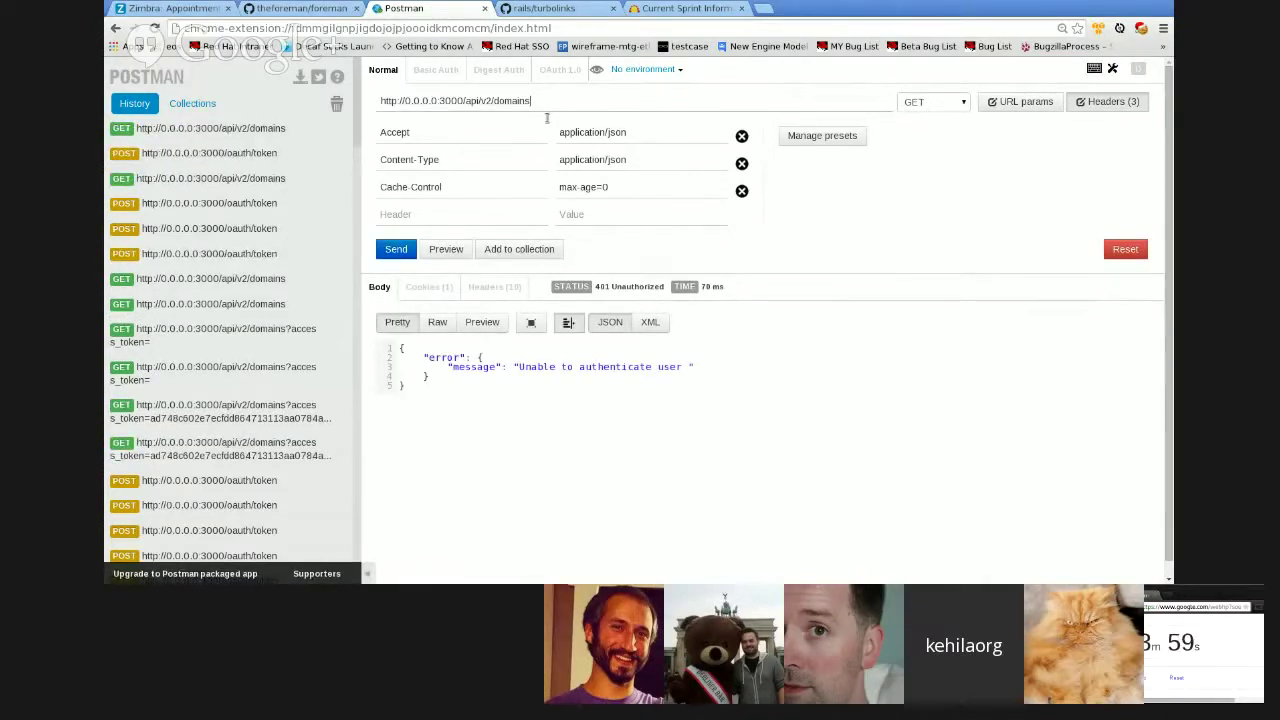
# - Fetch the domains list with the new token passed as an access_token URL parameter
pyautogui.write('?')
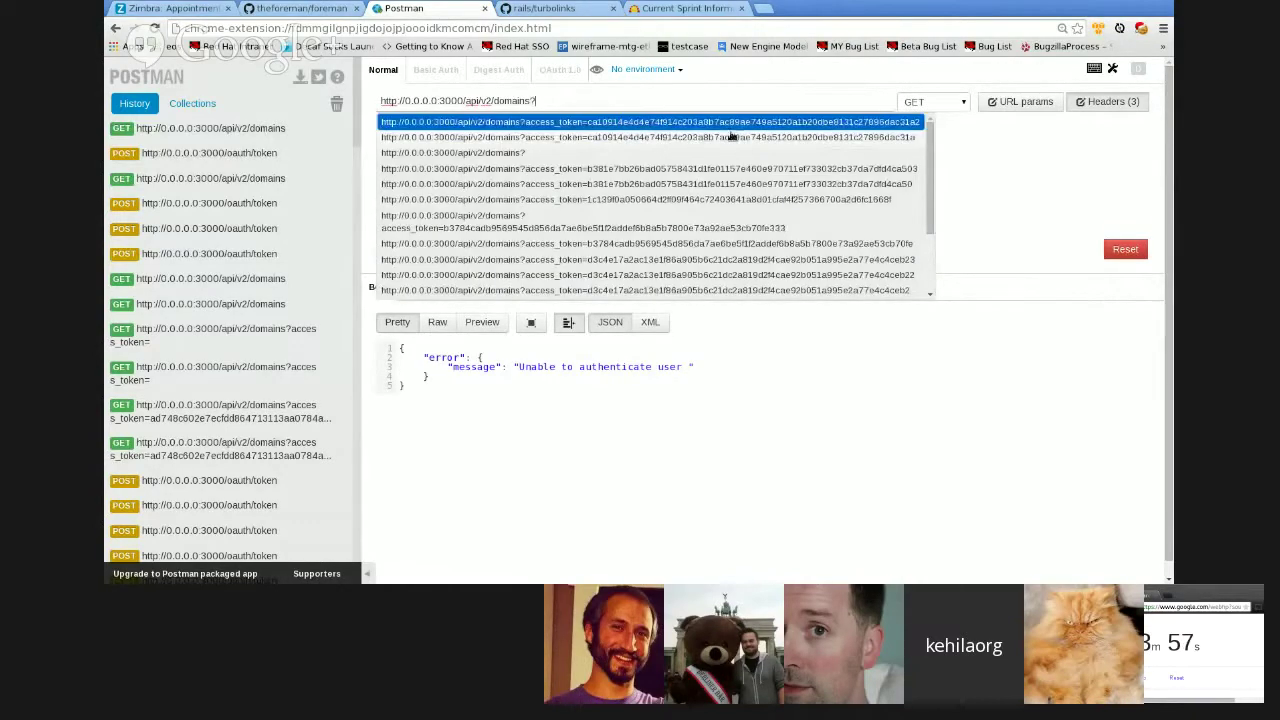
pyautogui.click(730, 136)
pyautogui.doubleClick(669, 118)
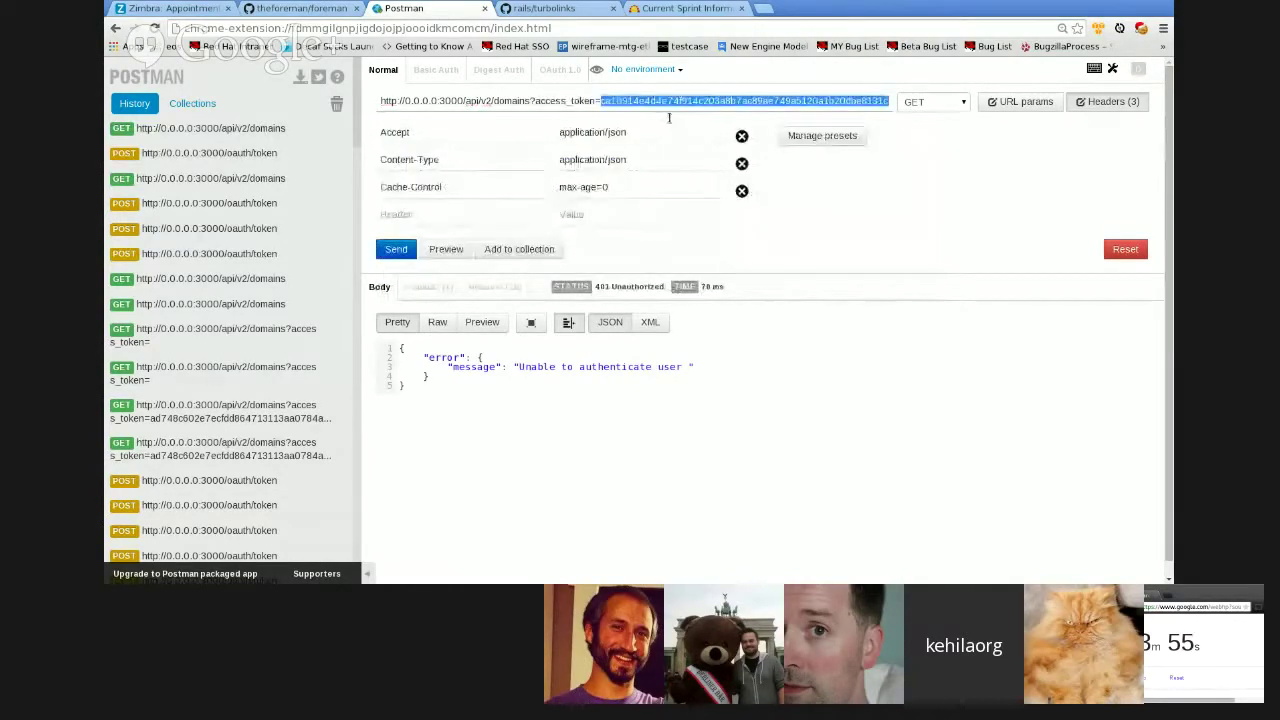
pyautogui.hotkey('ctrl', 'v')
pyautogui.click(410, 254)
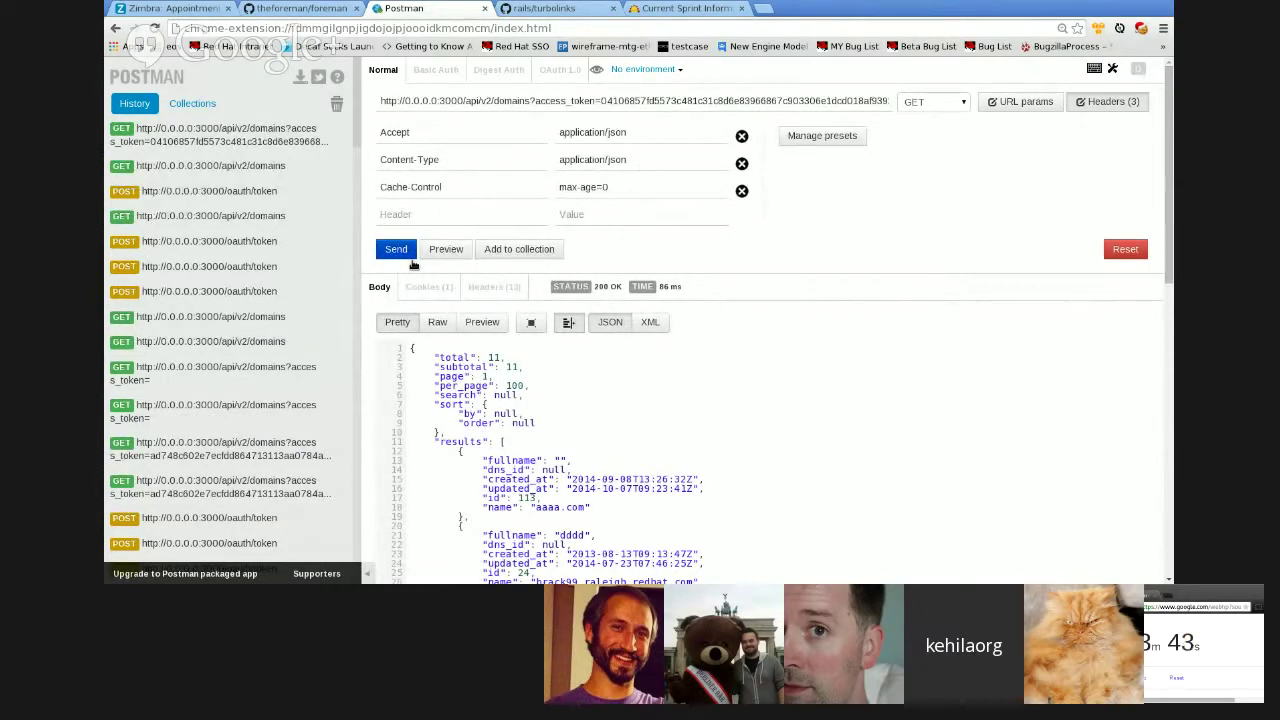
# - Strip the access_token parameter from the URL and resend, getting 401 Unauthorized again
pyautogui.doubleClick(656, 116)
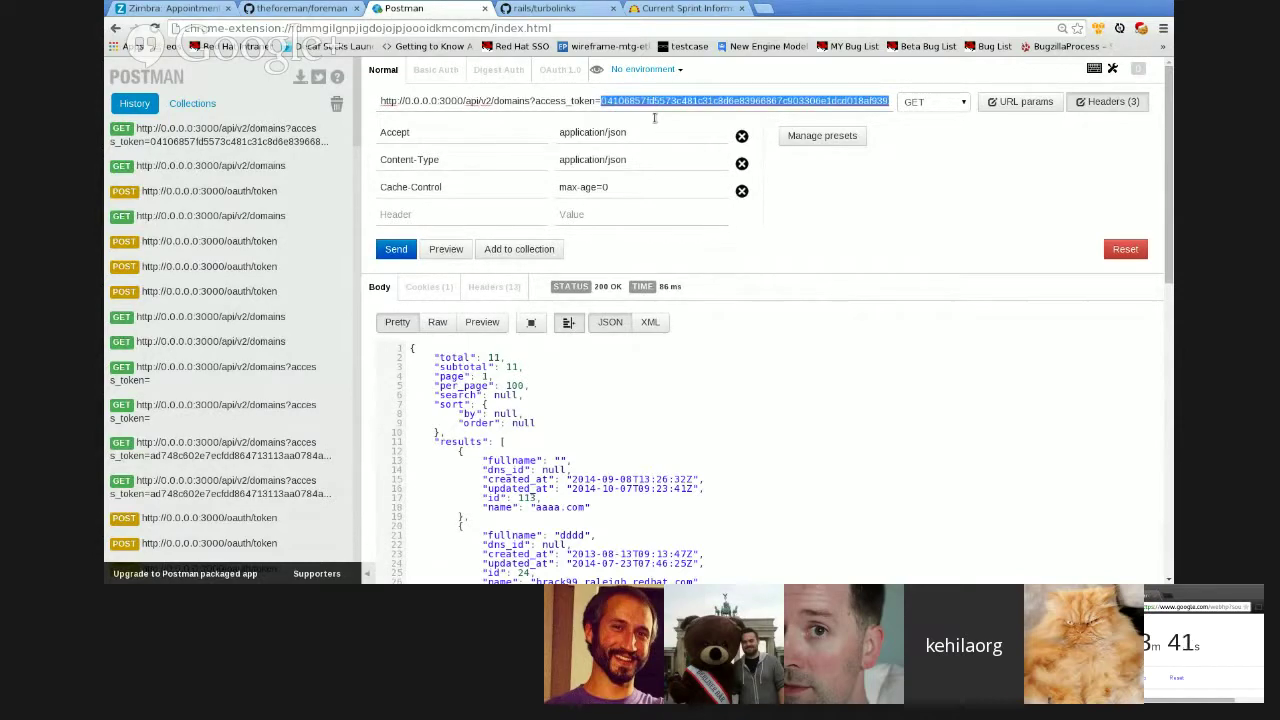
pyautogui.press('BackSpace')
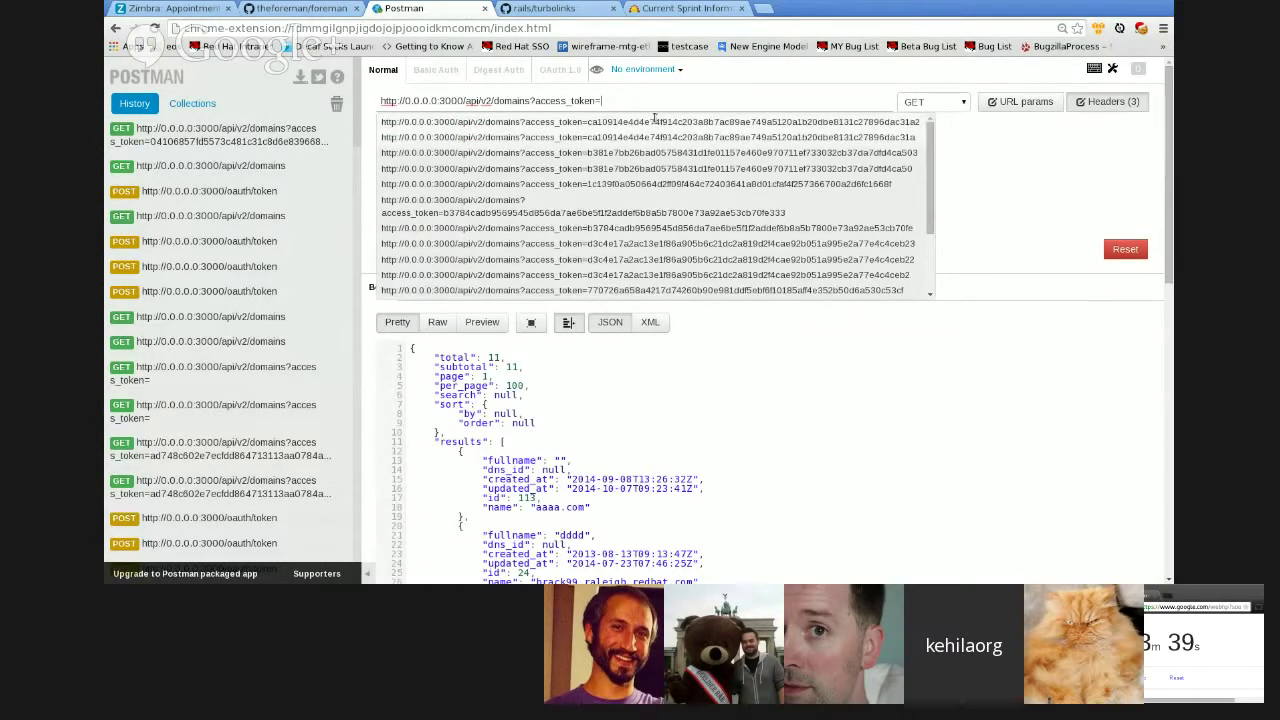
pyautogui.press('BackSpace')
pyautogui.press('BackSpace')
pyautogui.press('BackSpace')
pyautogui.press('BackSpace')
pyautogui.press('BackSpace')
pyautogui.press('BackSpace')
pyautogui.press('BackSpace')
pyautogui.press('BackSpace')
pyautogui.press('BackSpace')
pyautogui.press('BackSpace')
pyautogui.press('BackSpace')
pyautogui.press('BackSpace')
pyautogui.press('BackSpace')
pyautogui.press('BackSpace')
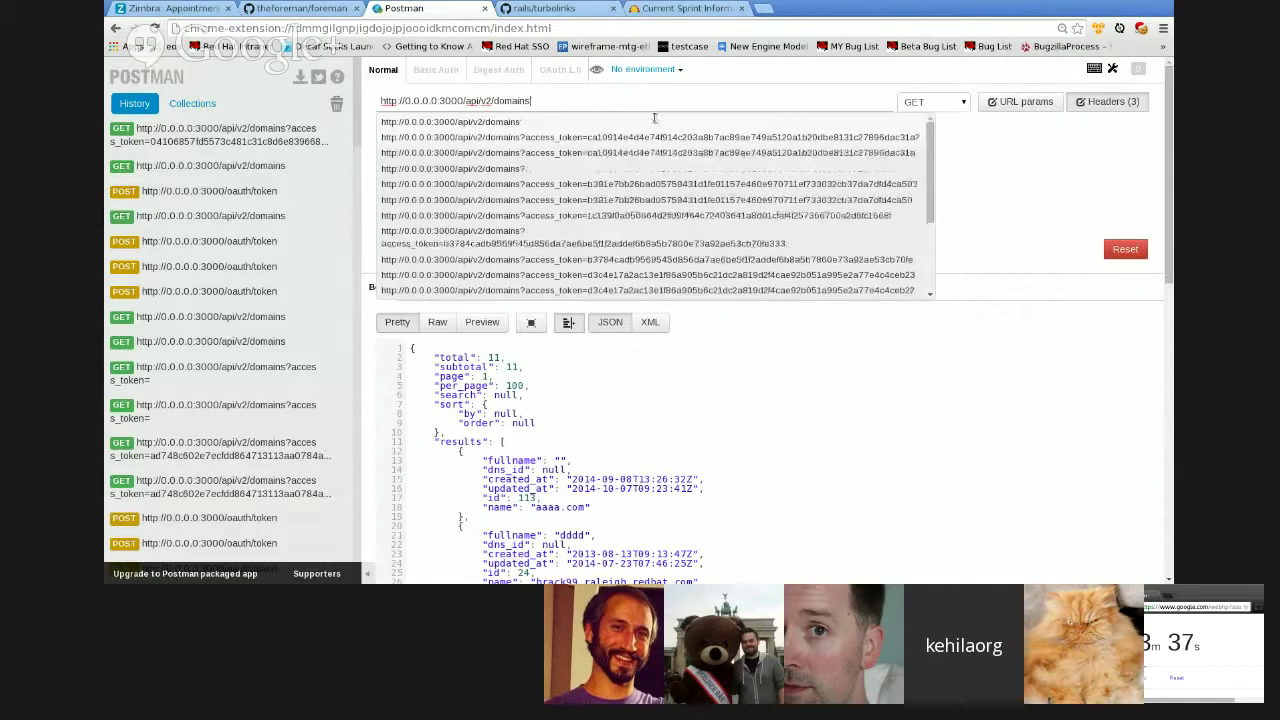
pyautogui.press('Return')
pyautogui.click(497, 210)
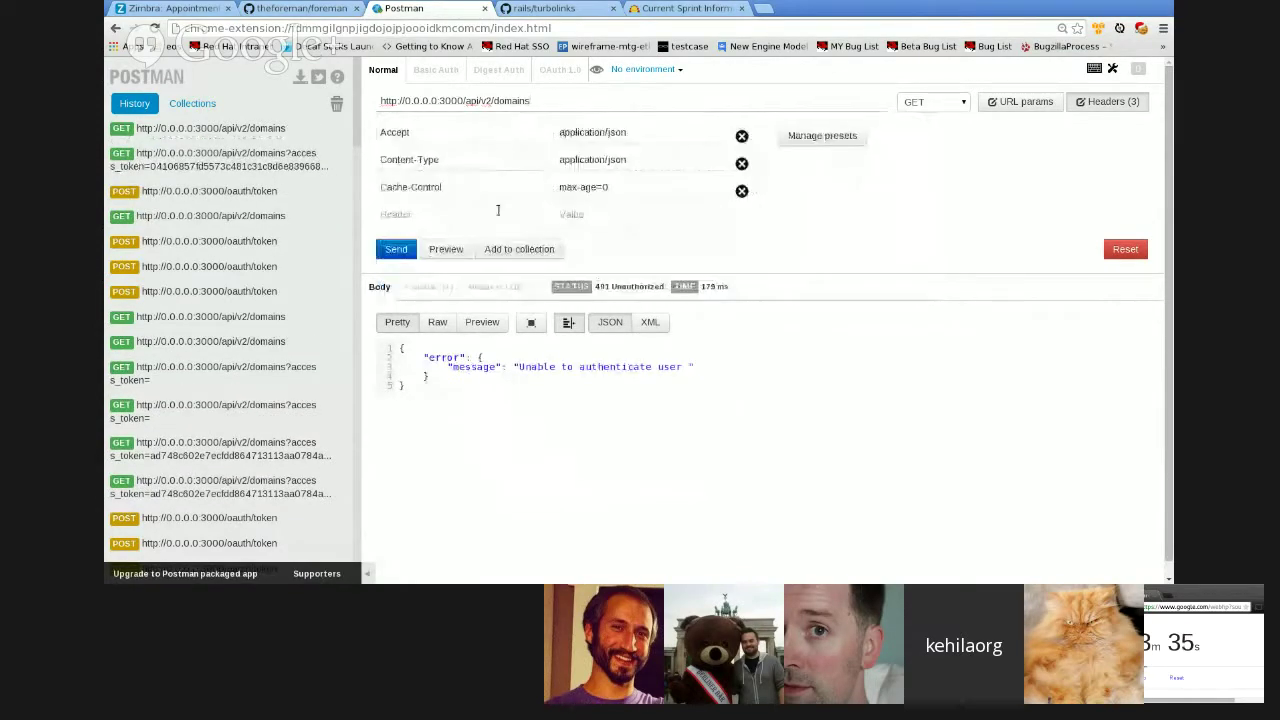
# - Add an Authorization header 'Bearer <access token>' and send the domains request, getting 200 OK
pyautogui.write('aut')
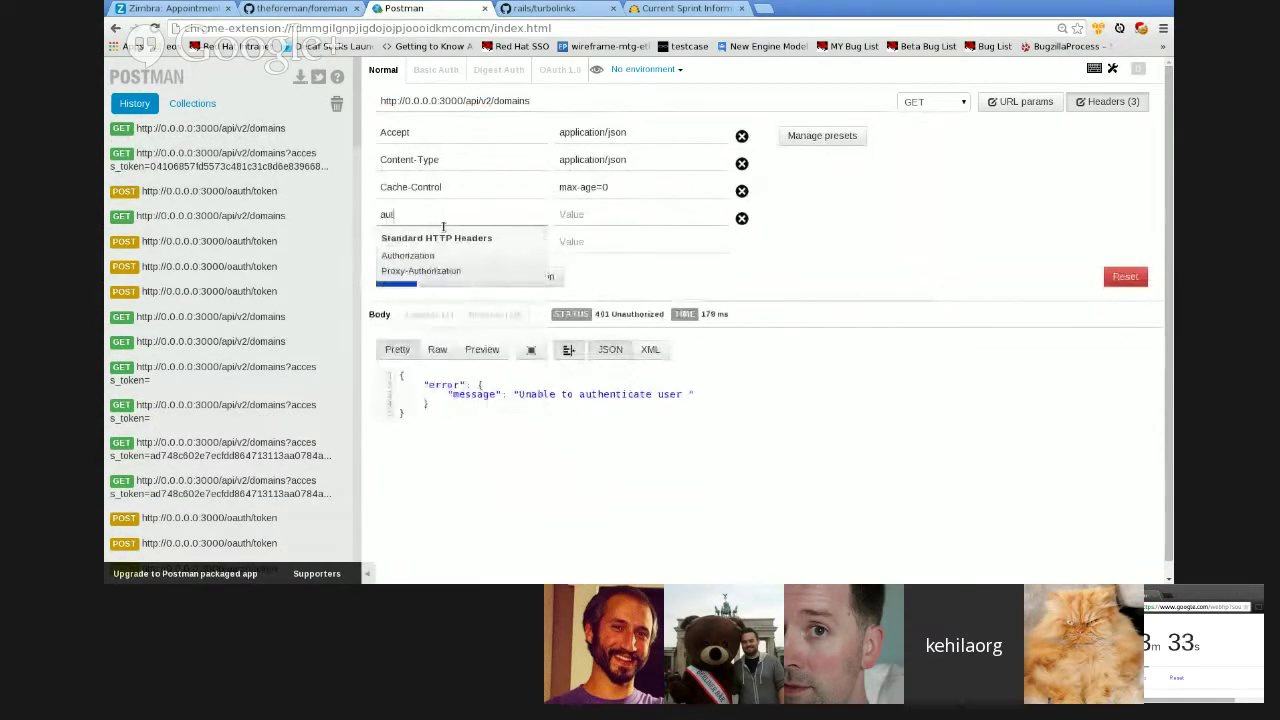
pyautogui.press('Down')
pyautogui.press('Tab')
pyautogui.write('Be')
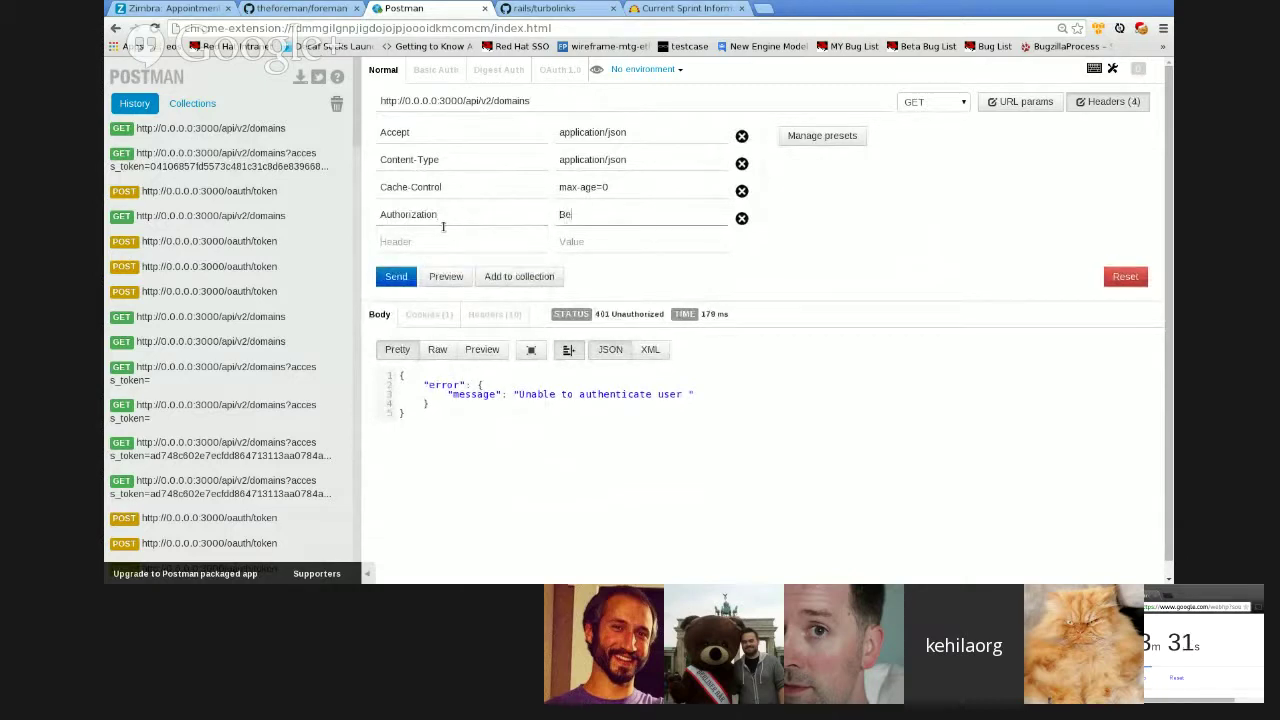
pyautogui.write('arer')
pyautogui.hotkey('ctrl', 'v')
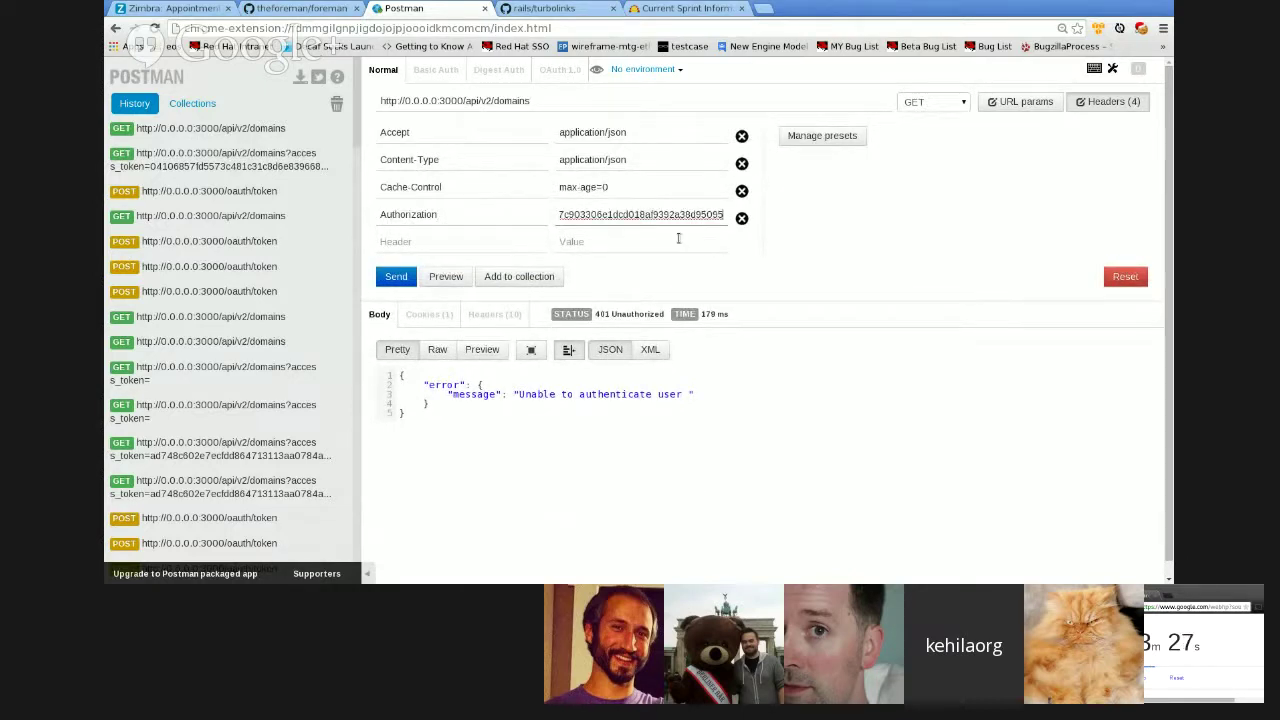
pyautogui.hotkey('ctrl', 'a')
pyautogui.press('Home')
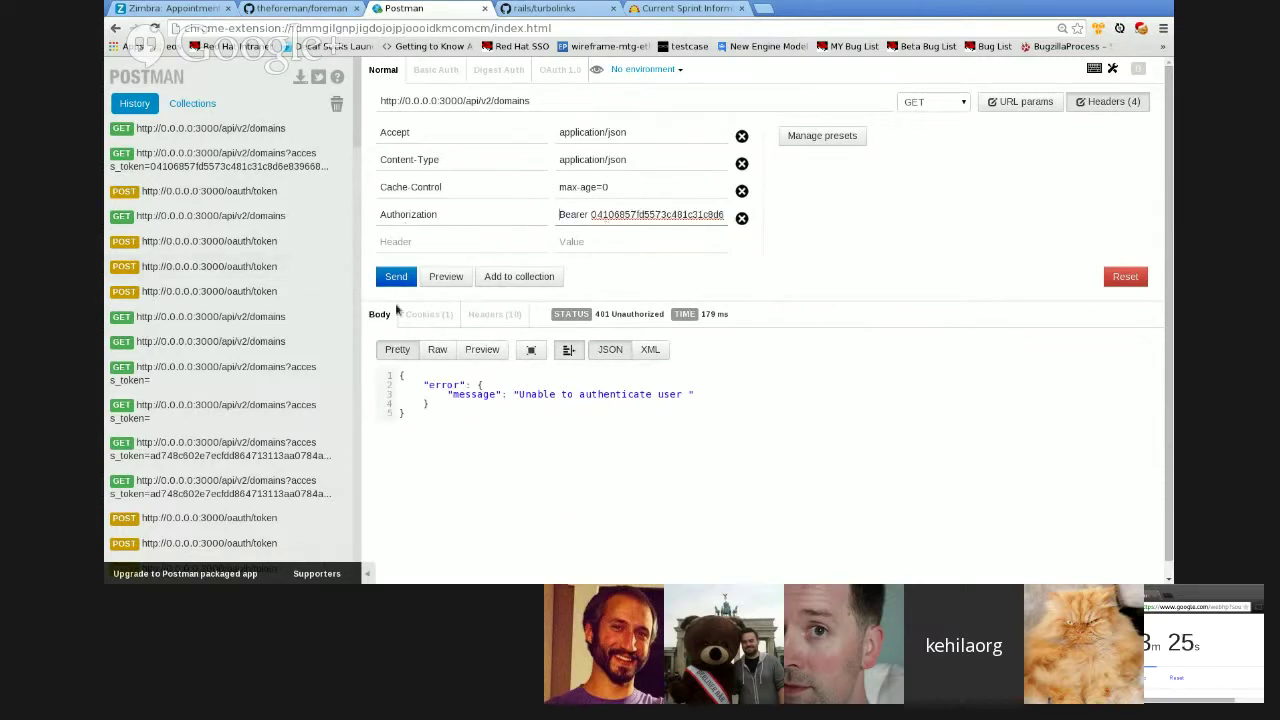
pyautogui.click(396, 277)
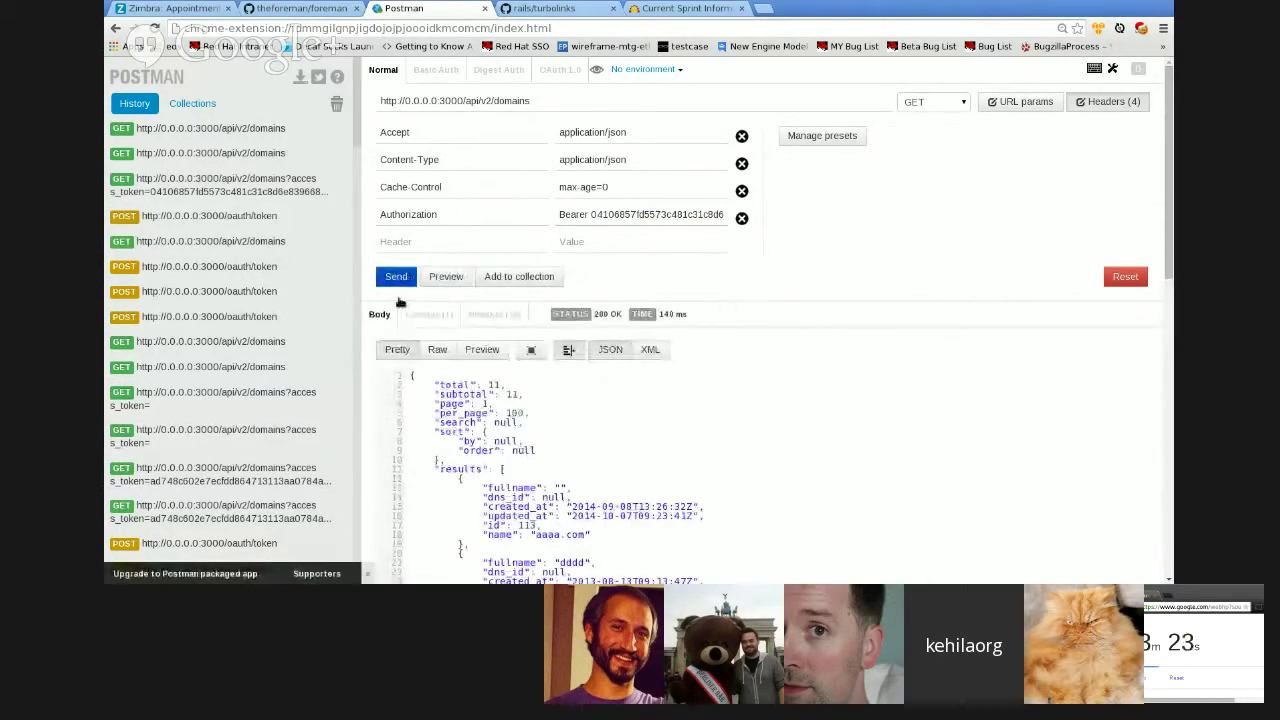
# - Corrupt the Bearer token by inserting '33333' and resend, getting 401 Unauthorized
pyautogui.click(597, 226)
pyautogui.write('3333')
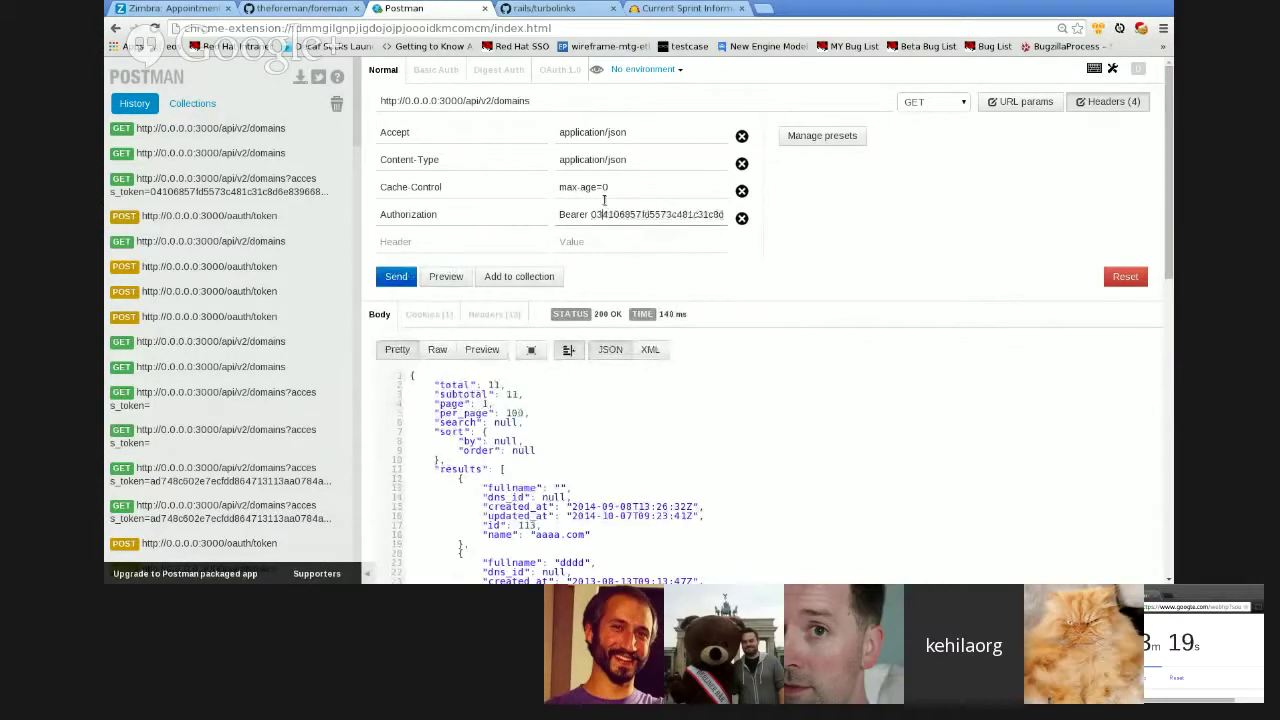
pyautogui.write('3')
pyautogui.press('Return')
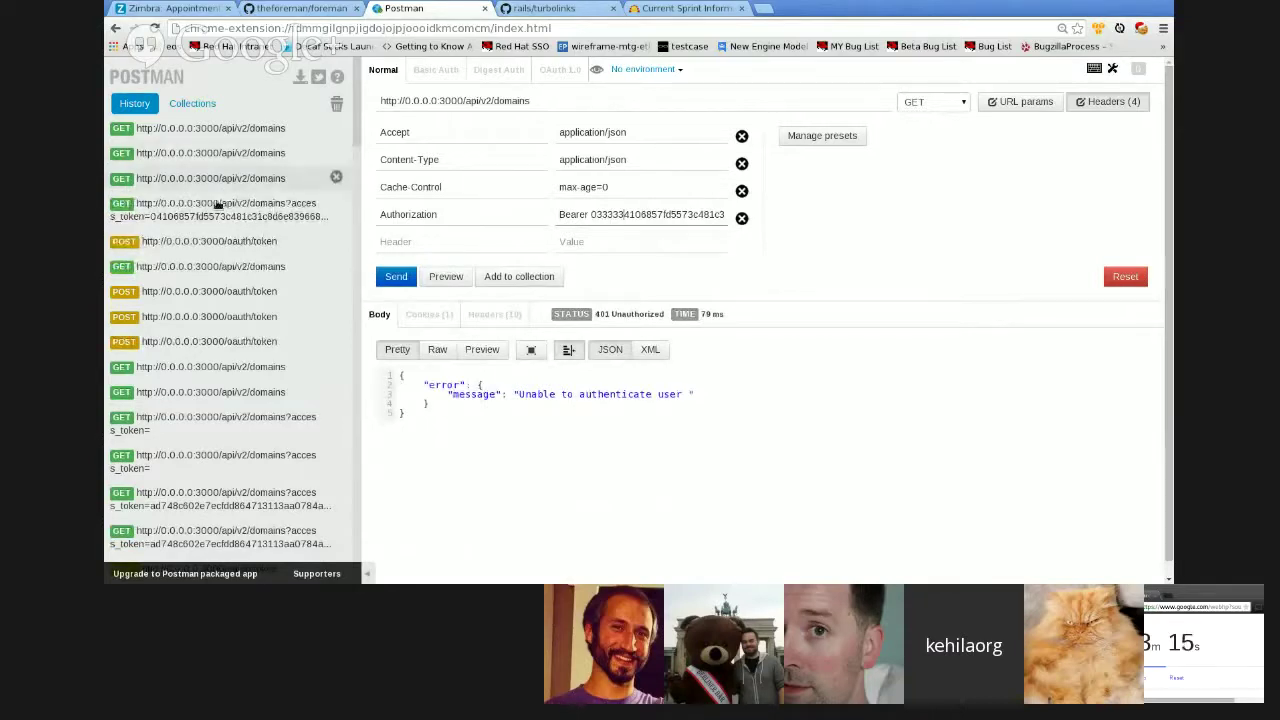
# - Resend the history's POST oauth/token request with '222' appended to the password, getting invalid_grant
pyautogui.click(265, 250)
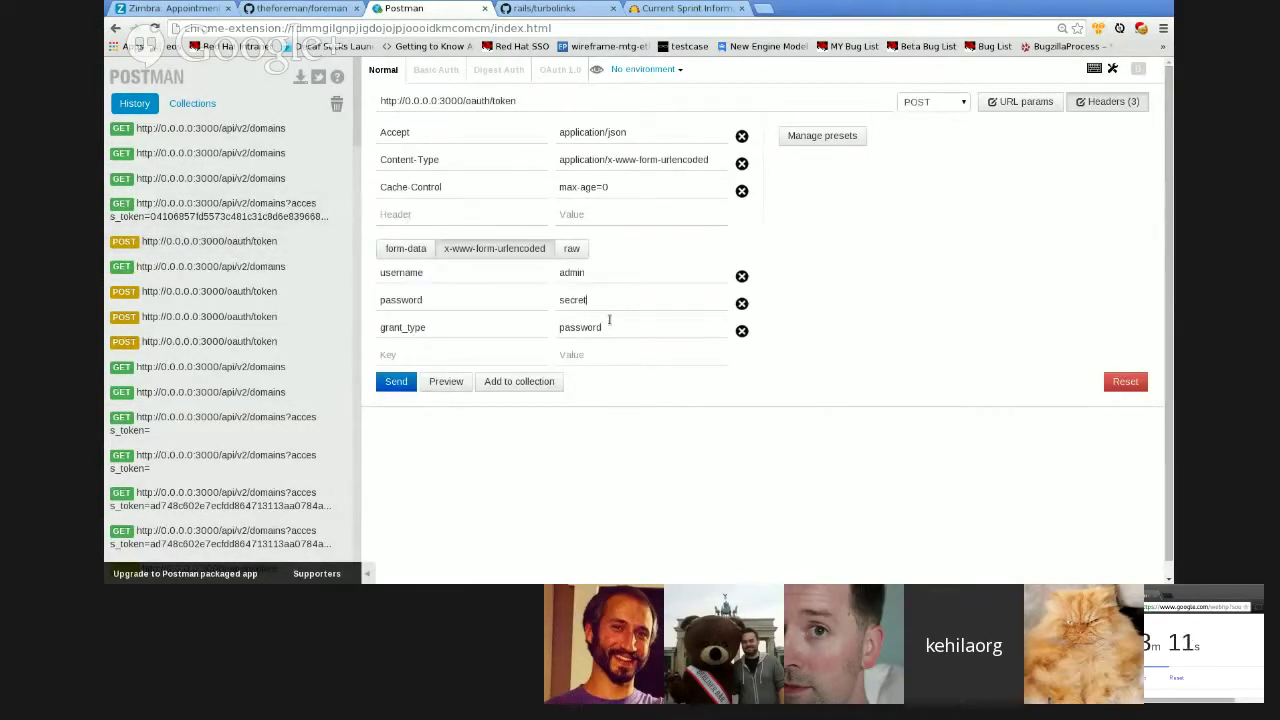
pyautogui.write('222')
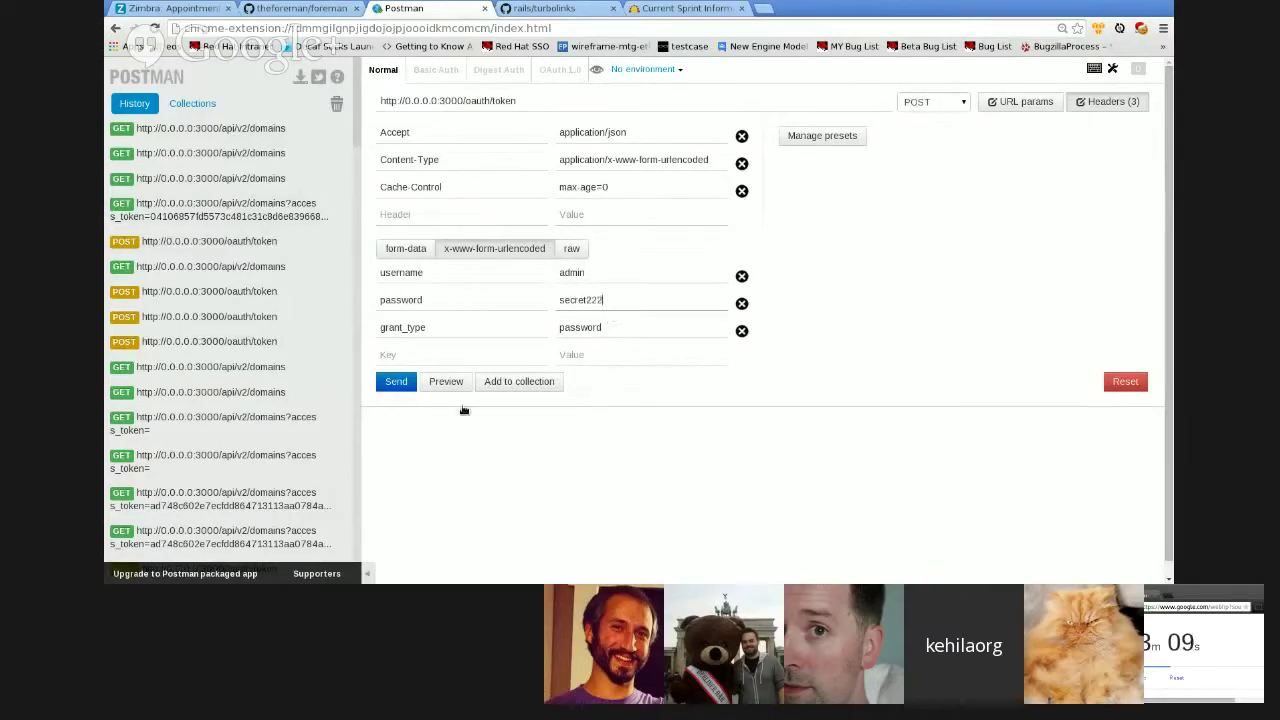
pyautogui.click(396, 382)
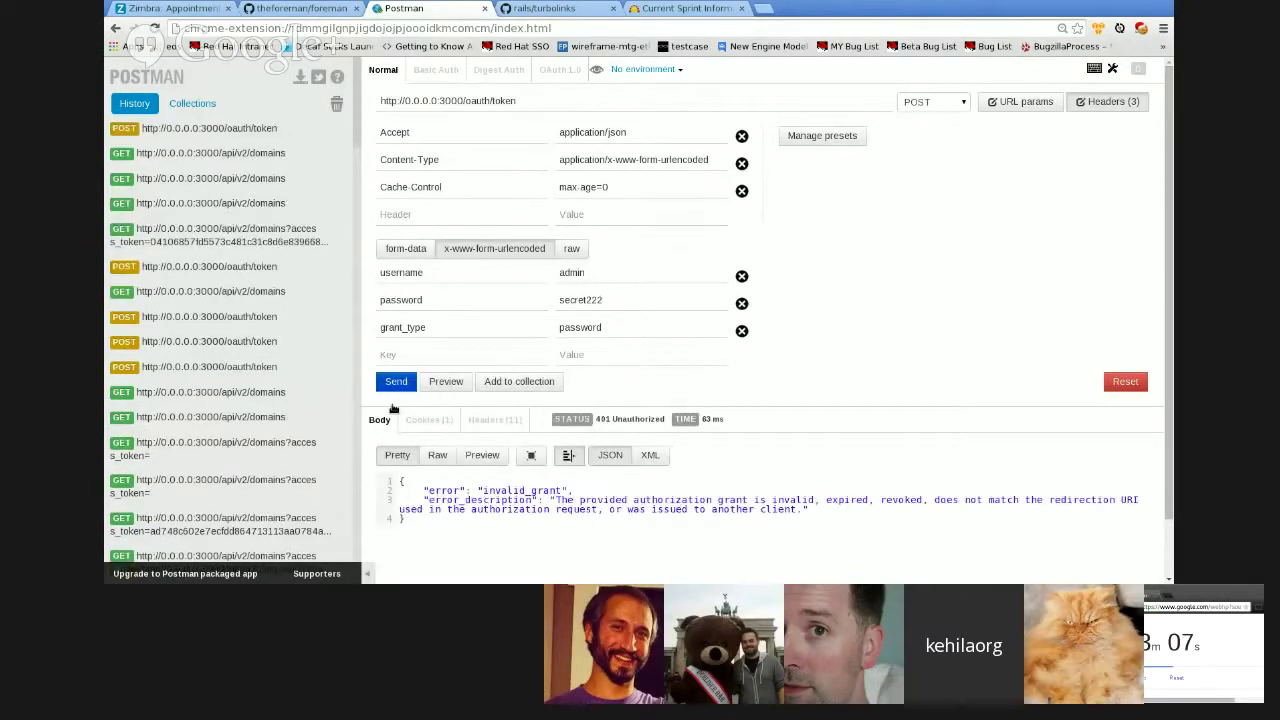
# - Restore the correct password, resend for a 200 OK, and select the new access token
pyautogui.click(629, 316)
pyautogui.press('BackSpace')
pyautogui.press('BackSpace')
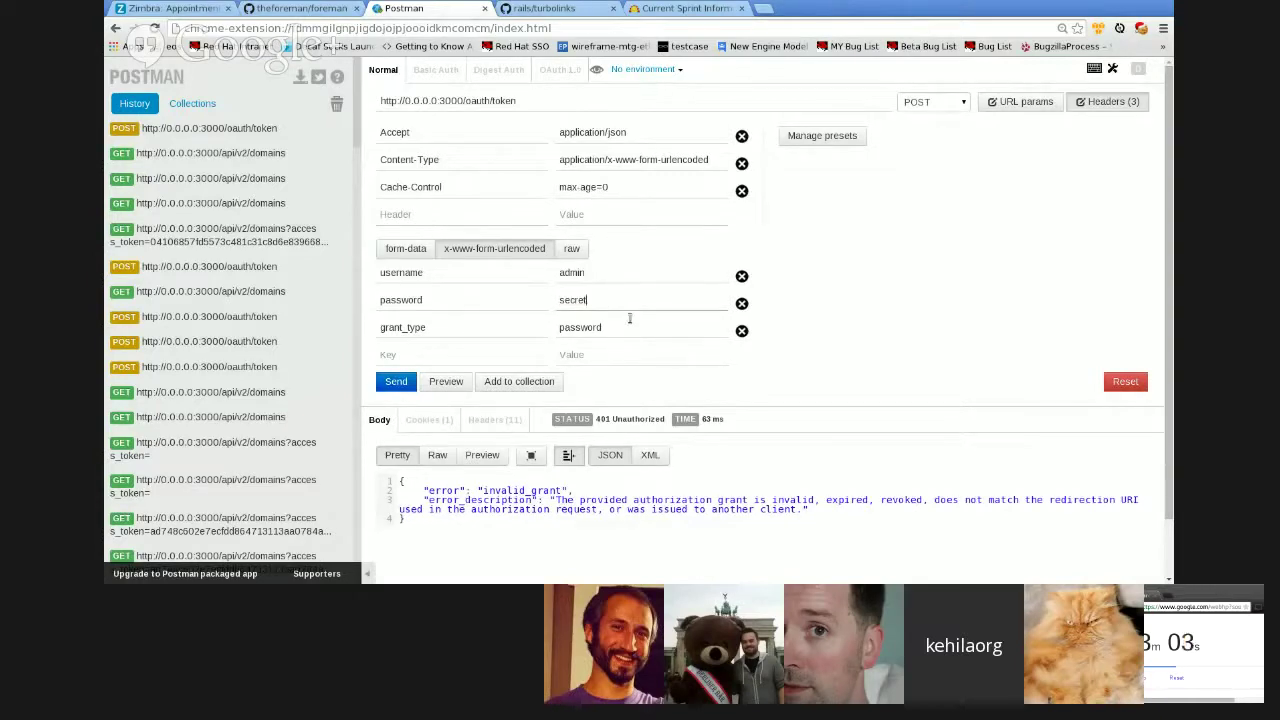
pyautogui.press('Return')
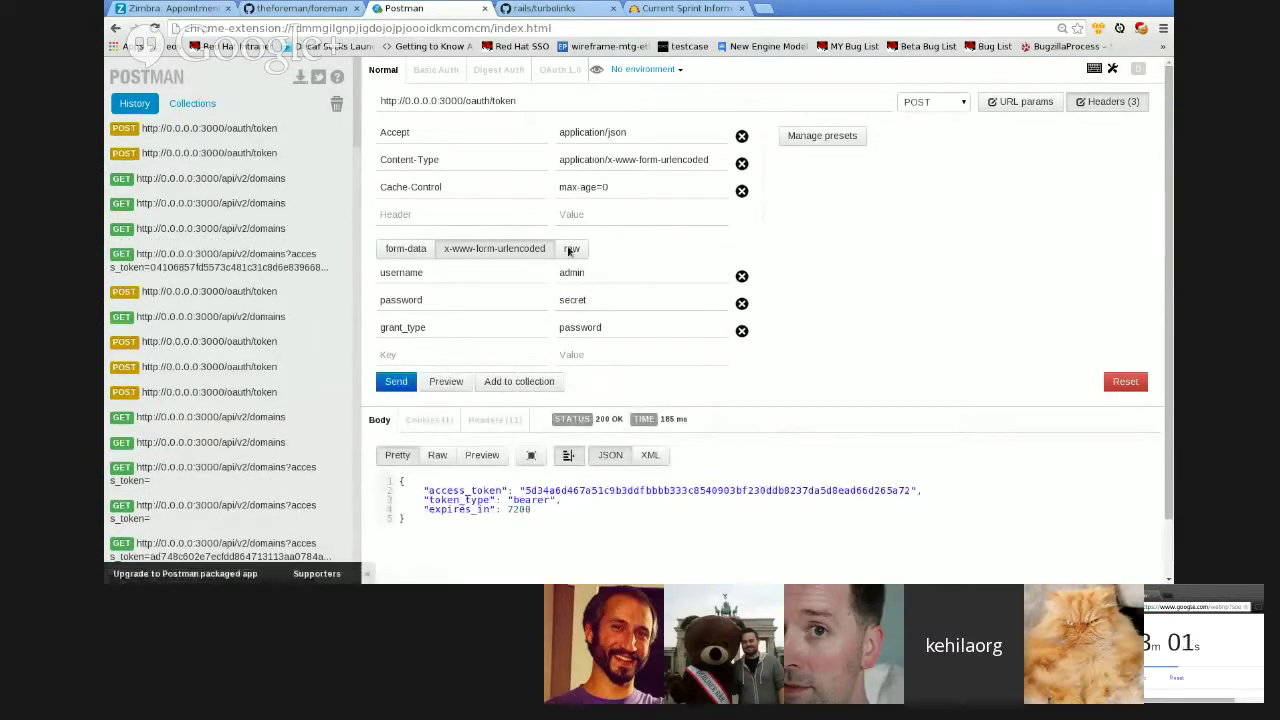
pyautogui.scroll(-1, 606, 276)
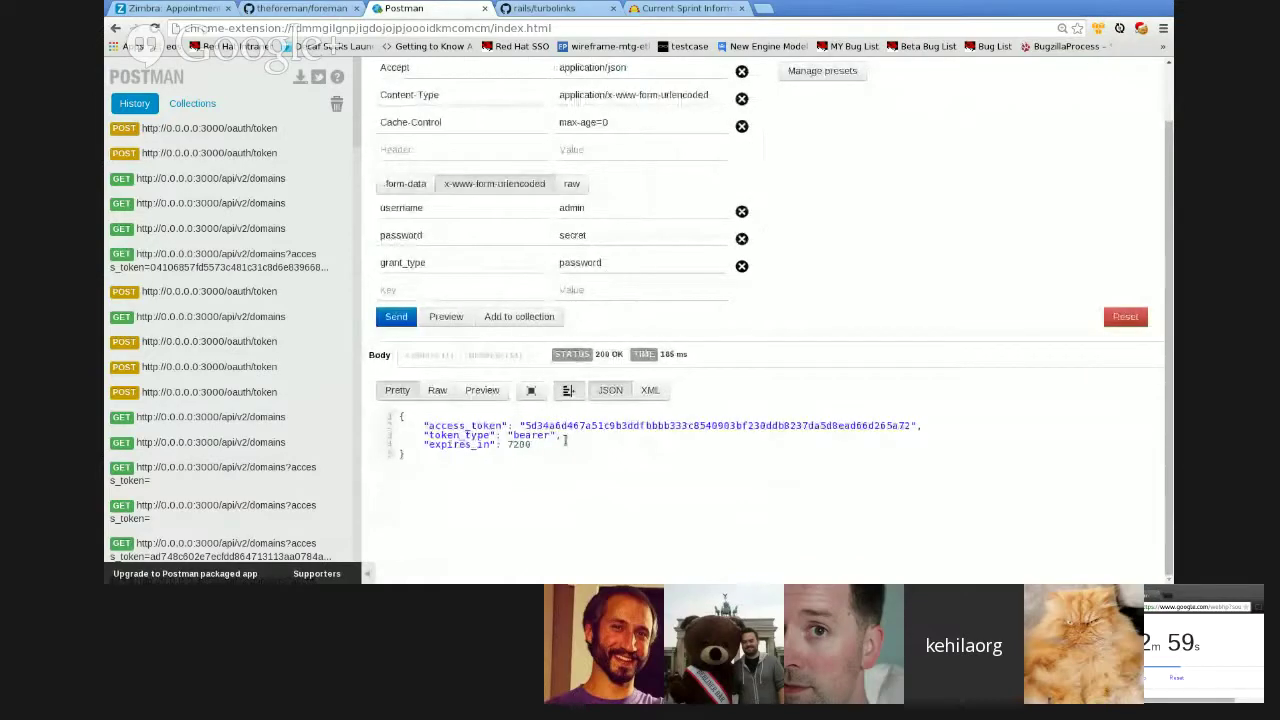
pyautogui.doubleClick(718, 425)
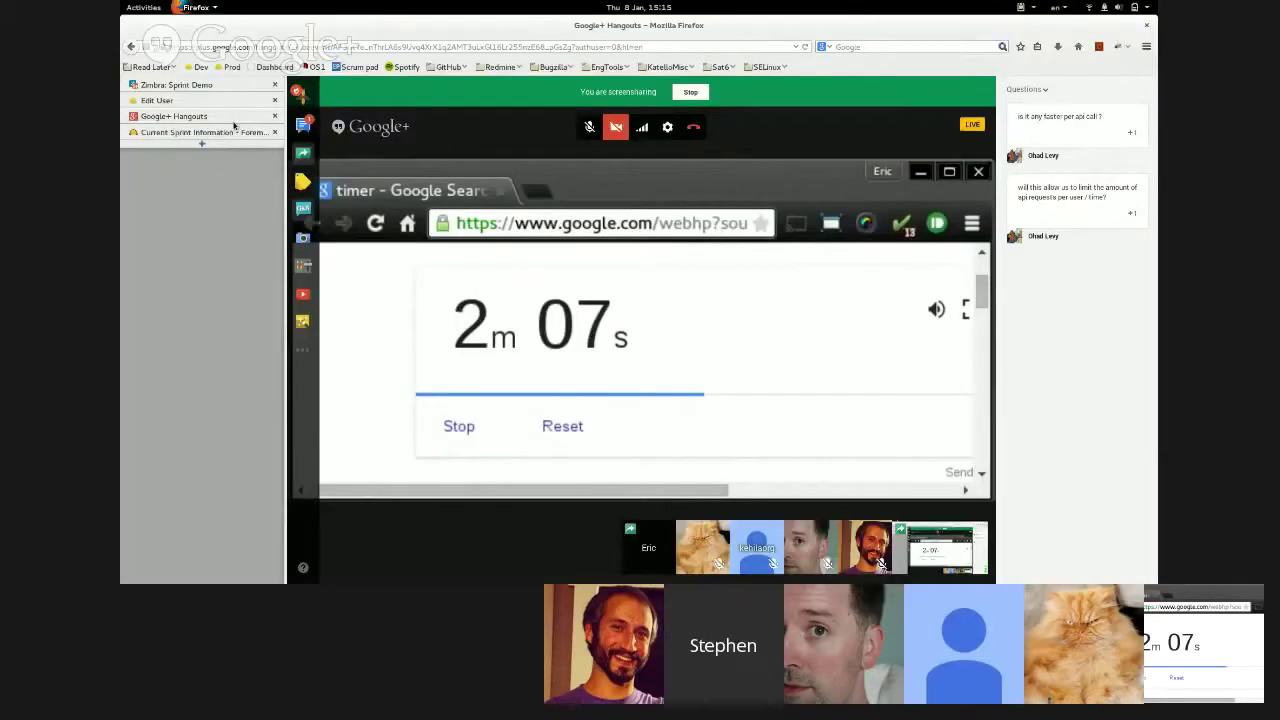
# - Leave the Hangouts timer view for Foreman's Edit User tab with mail notification preferences
pyautogui.moveTo(630, 290)
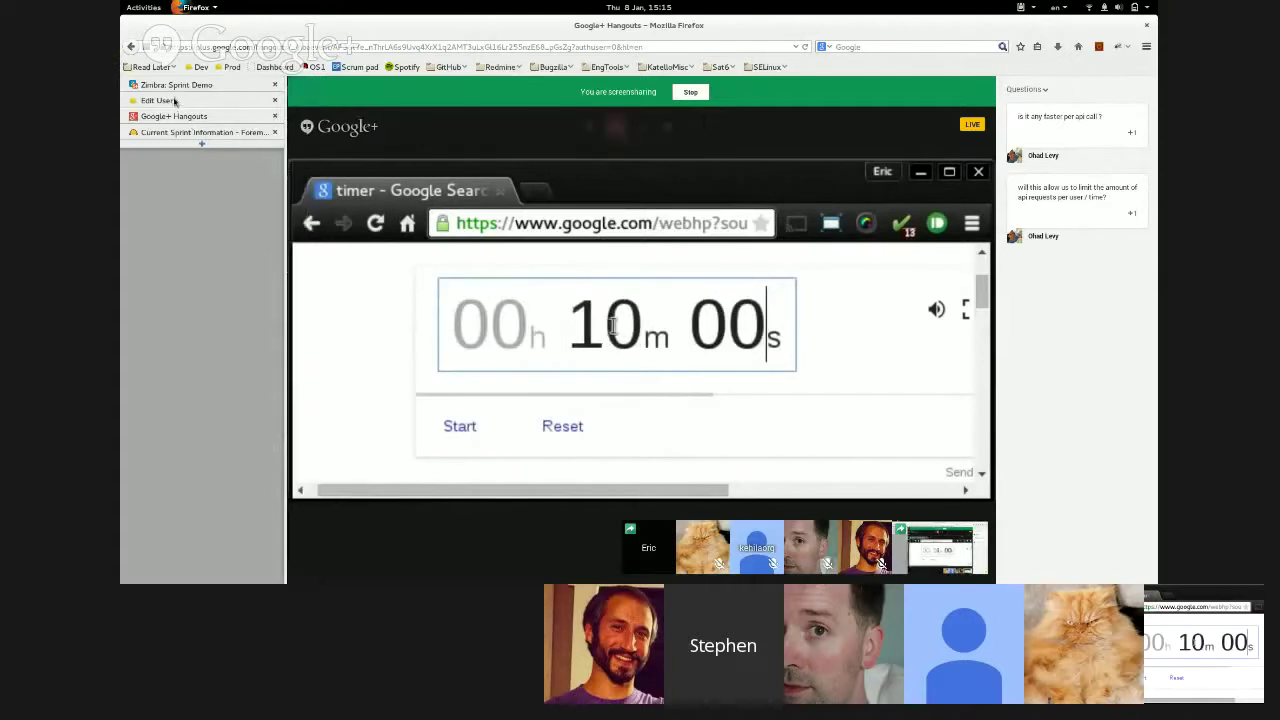
pyautogui.click(177, 101)
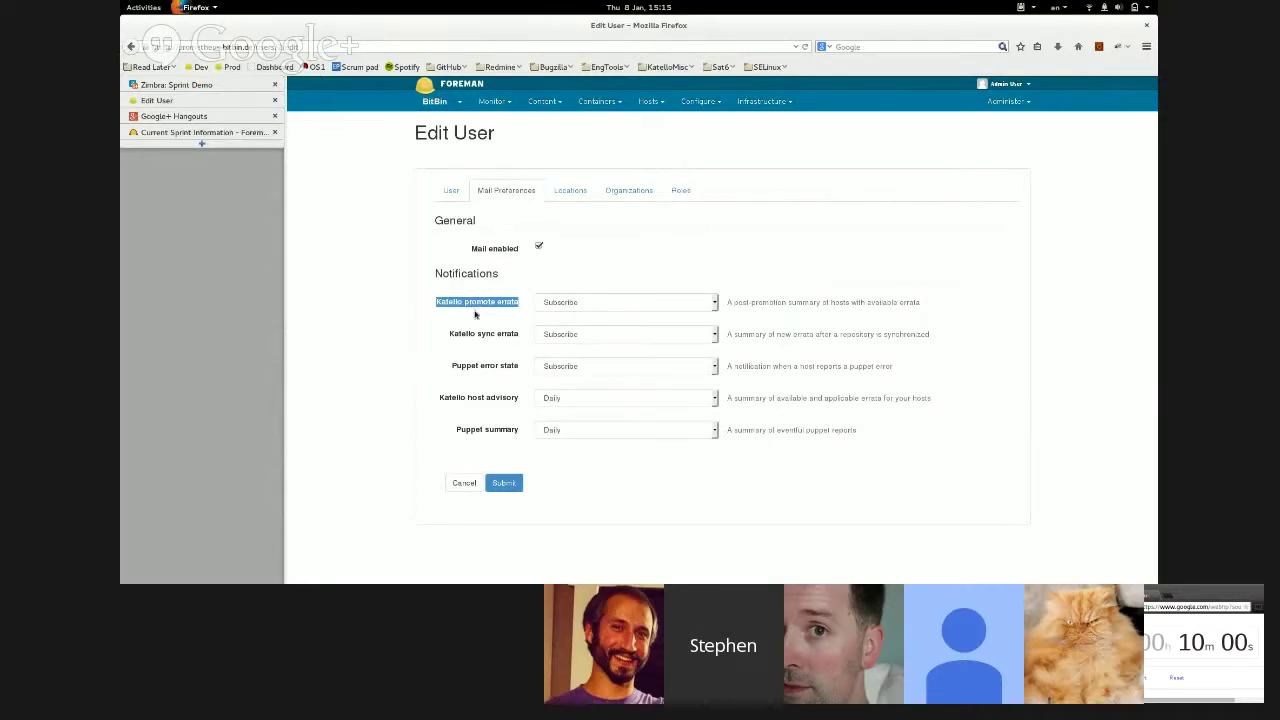
# - Highlight the Katello notifications, keep host advisory at Daily, cancel, and open the Sprint Demo mailbox
pyautogui.tripleClick(483, 338)
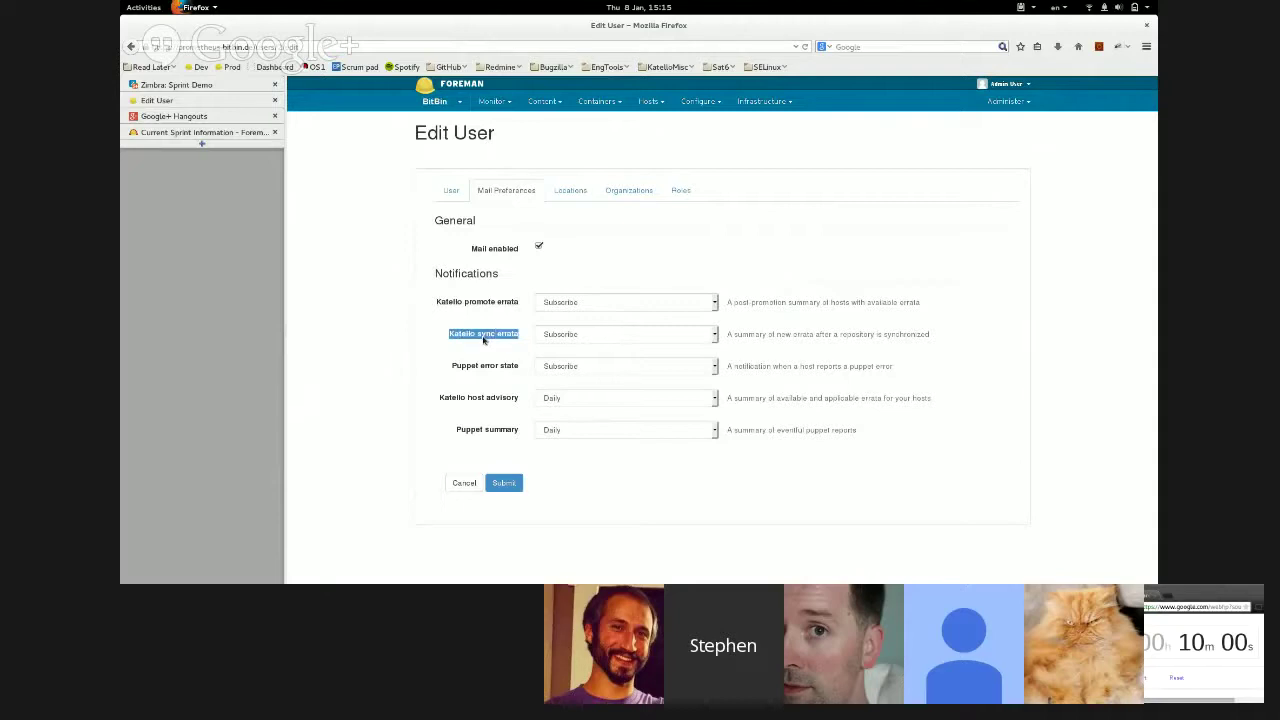
pyautogui.tripleClick(481, 400)
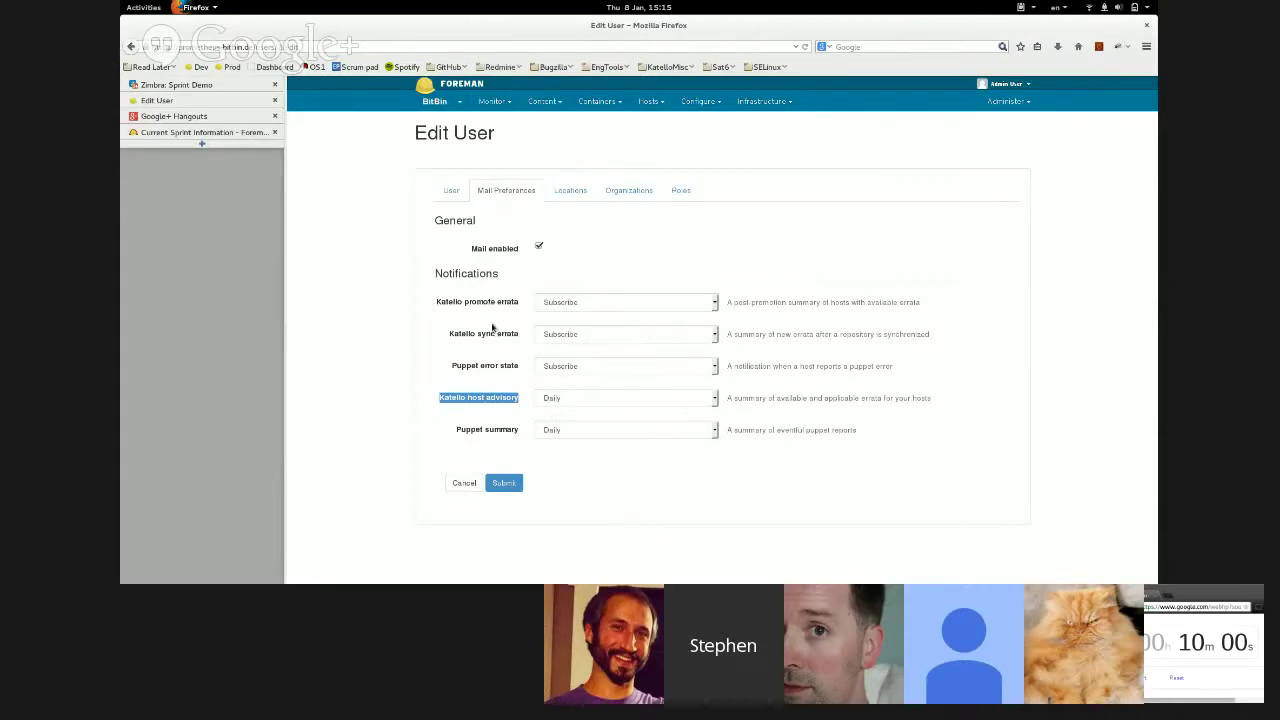
pyautogui.click(549, 402)
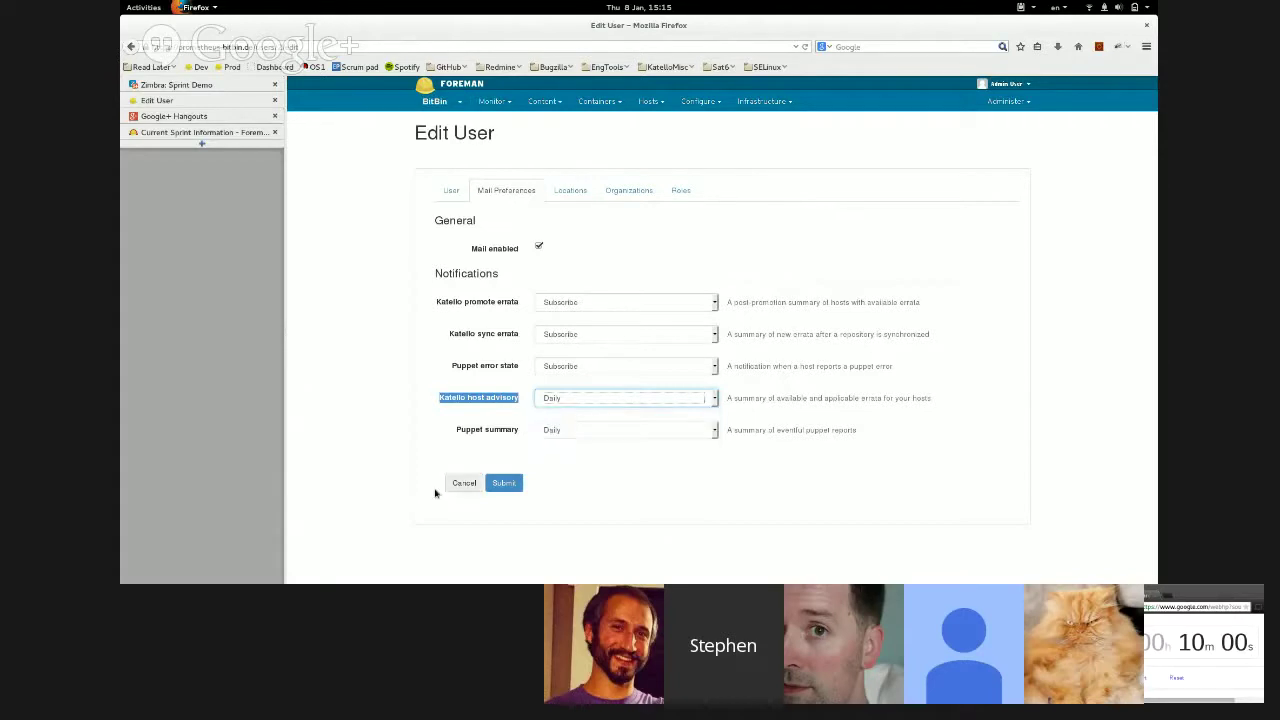
pyautogui.click(463, 483)
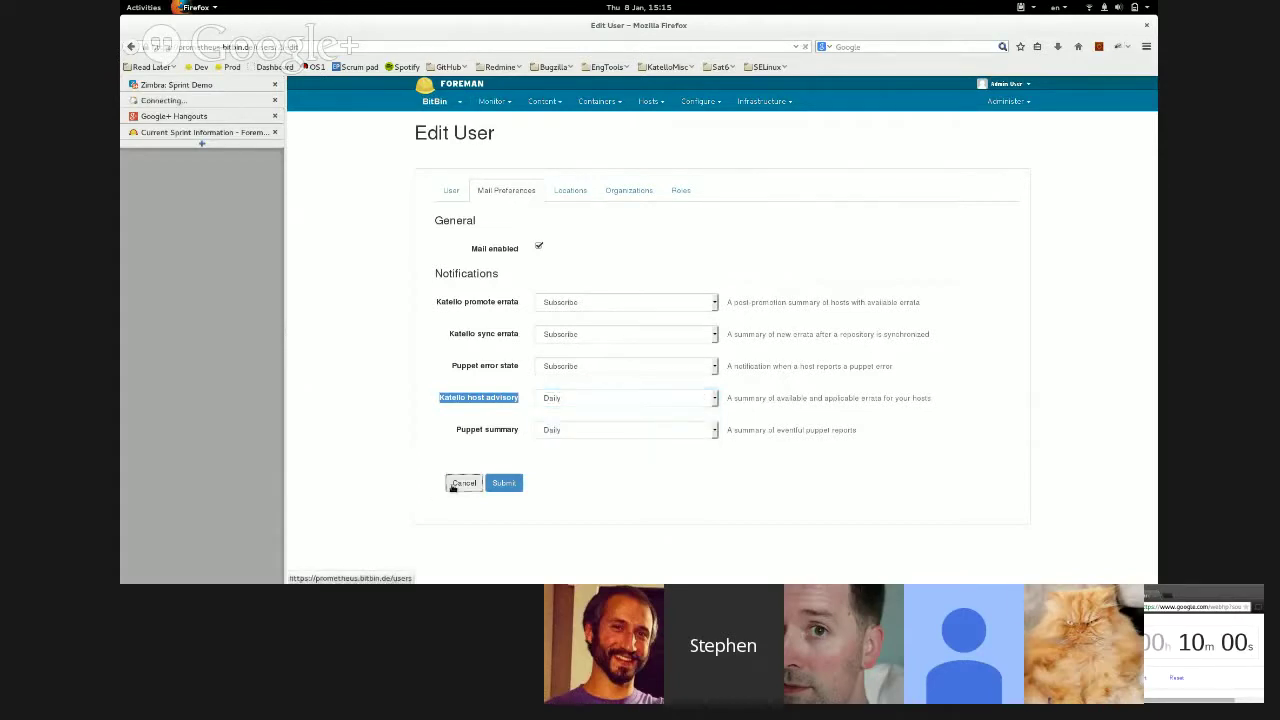
pyautogui.click(200, 88)
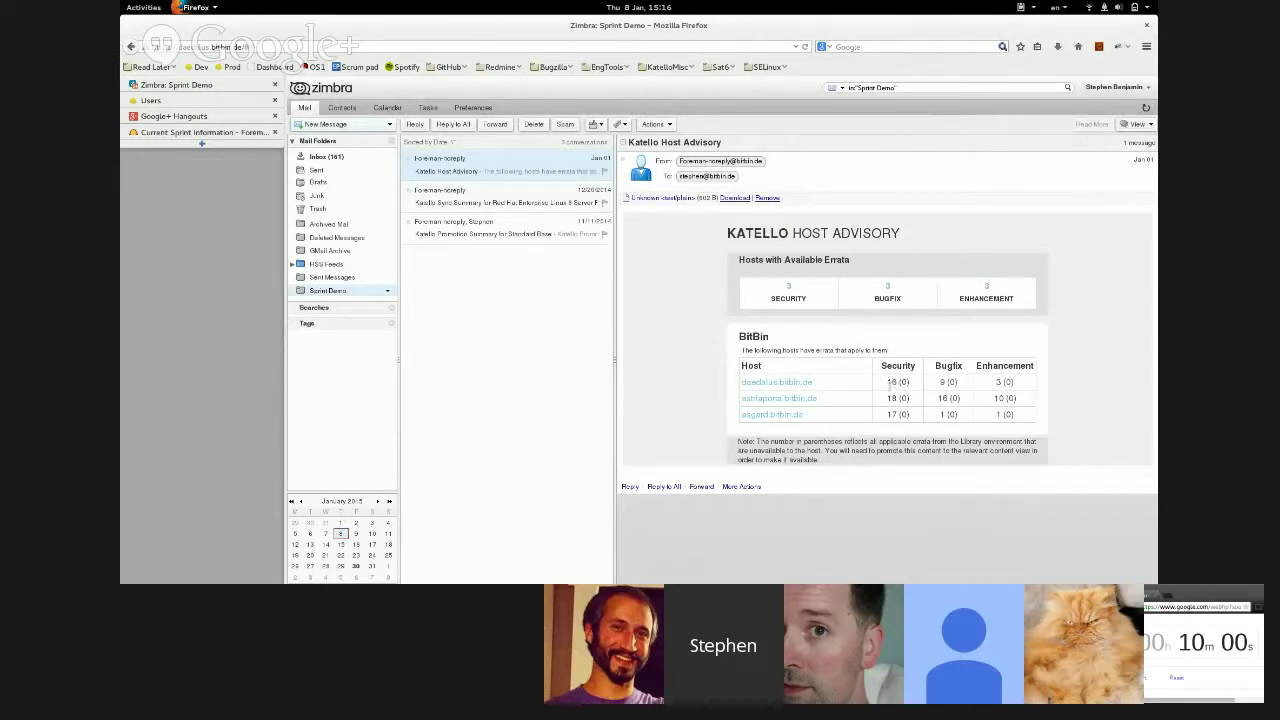
# - Highlight daedalus.bitbin.de's 18 security errata, then open the Katello Sync Summary email
pyautogui.doubleClick(890, 382)
pyautogui.click(903, 382)
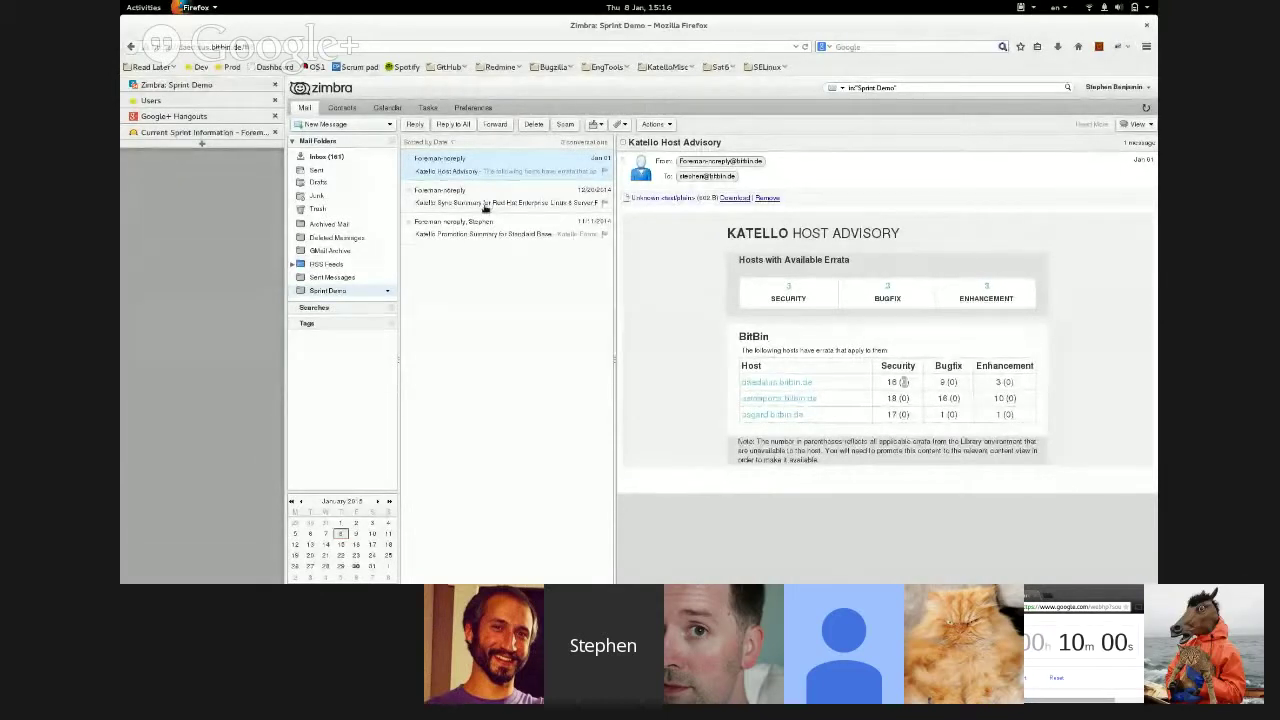
pyautogui.click(485, 205)
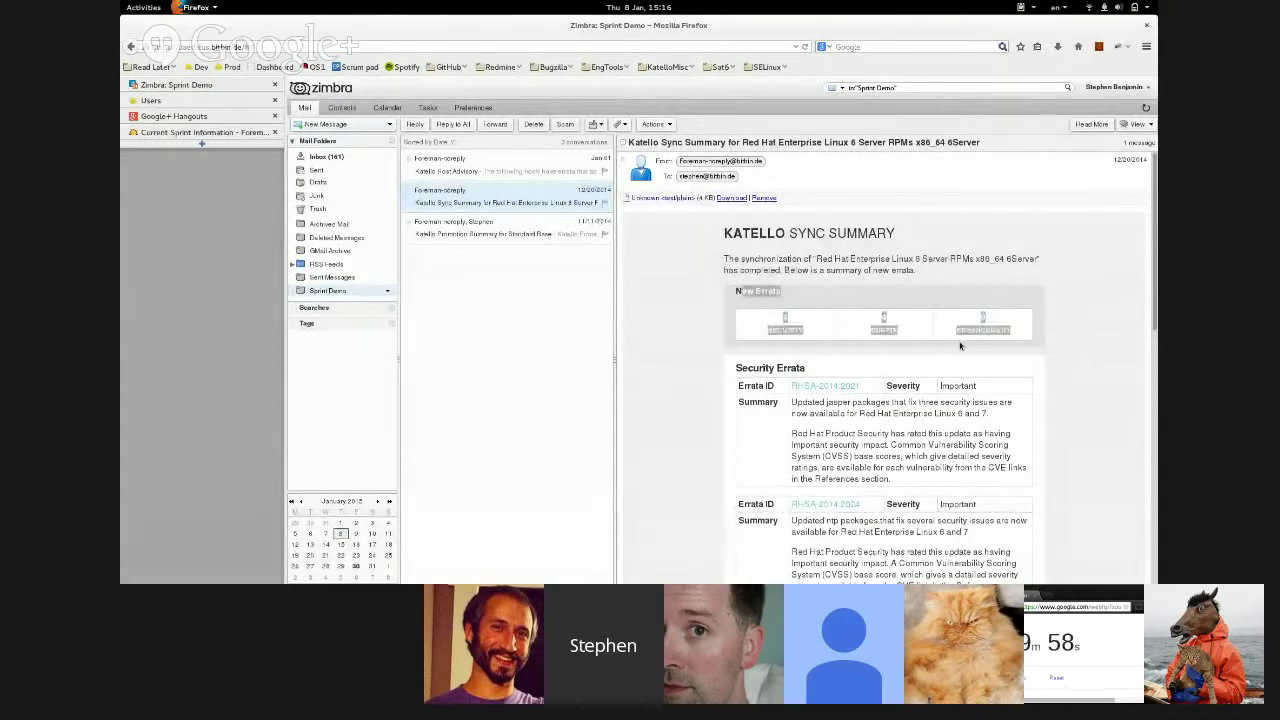
# - Review the Standard Base promotion summary, highlighting the Hosts with Available Errata counts and scrolling
pyautogui.scroll(-15, 737, 331)
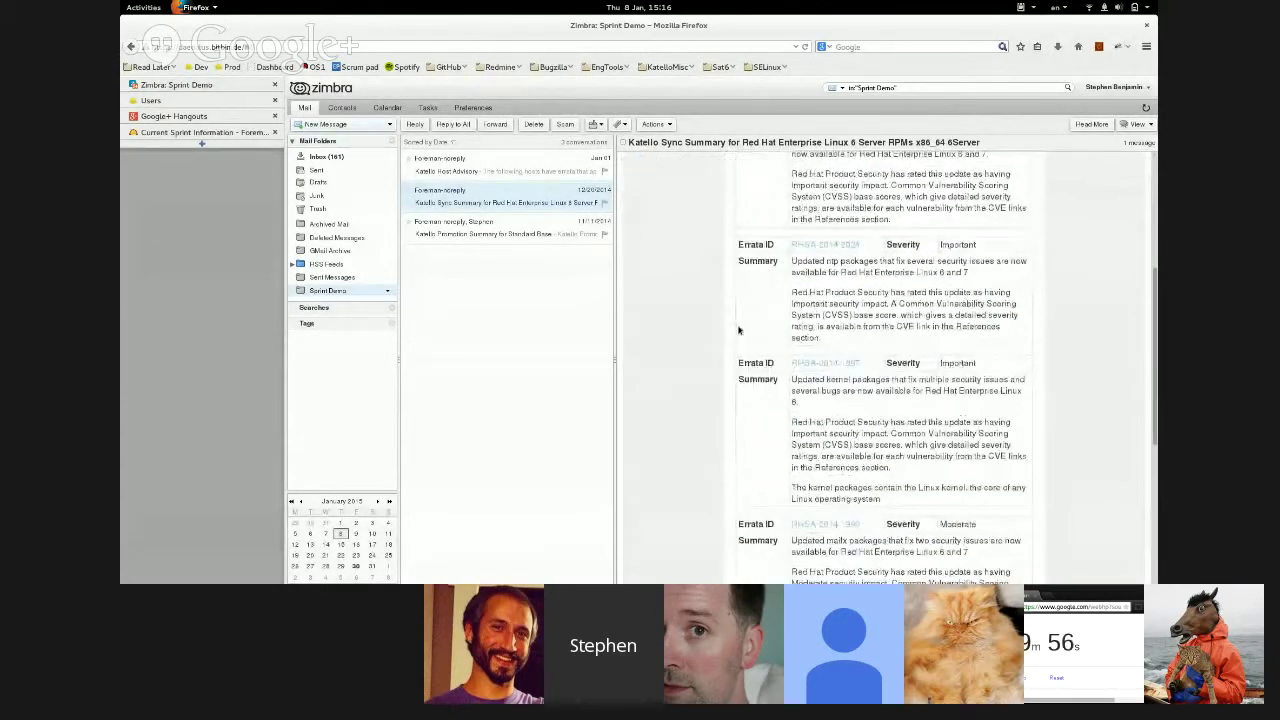
pyautogui.scroll(15, 742, 323)
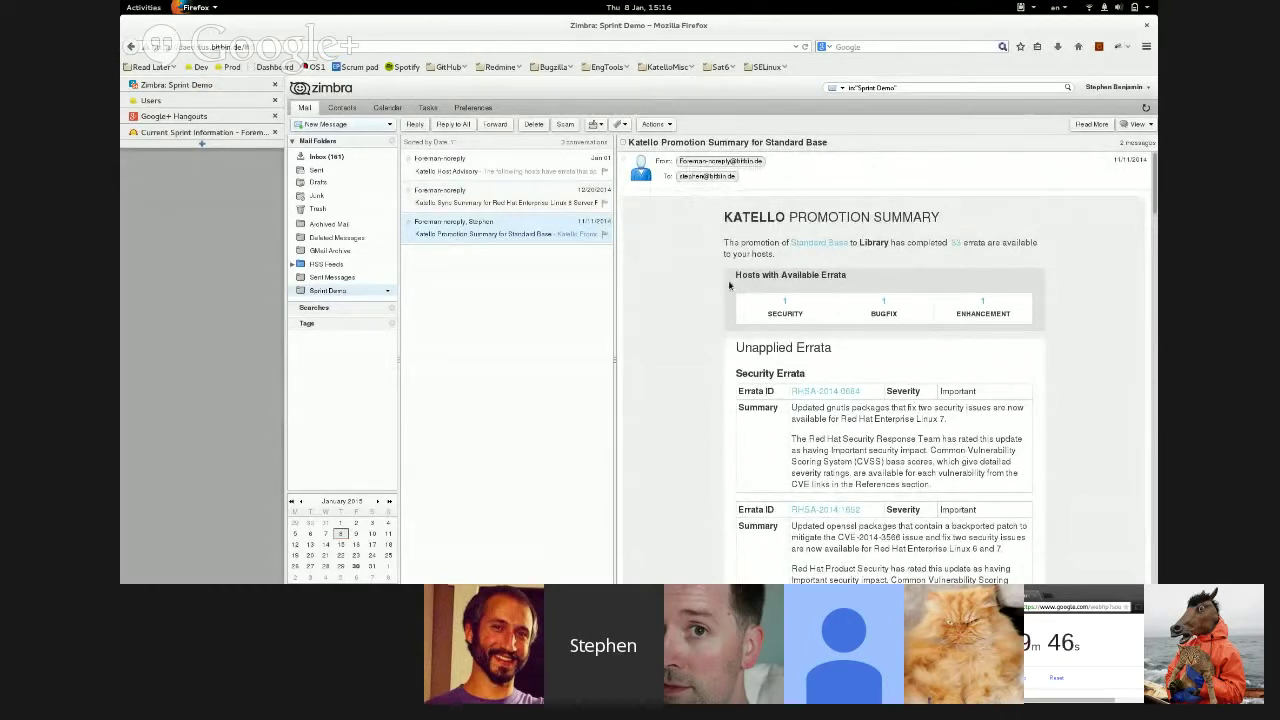
pyautogui.moveTo(736, 276); pyautogui.dragTo(998, 312)
pyautogui.click(1003, 313)
pyautogui.scroll(-2, 990, 313)
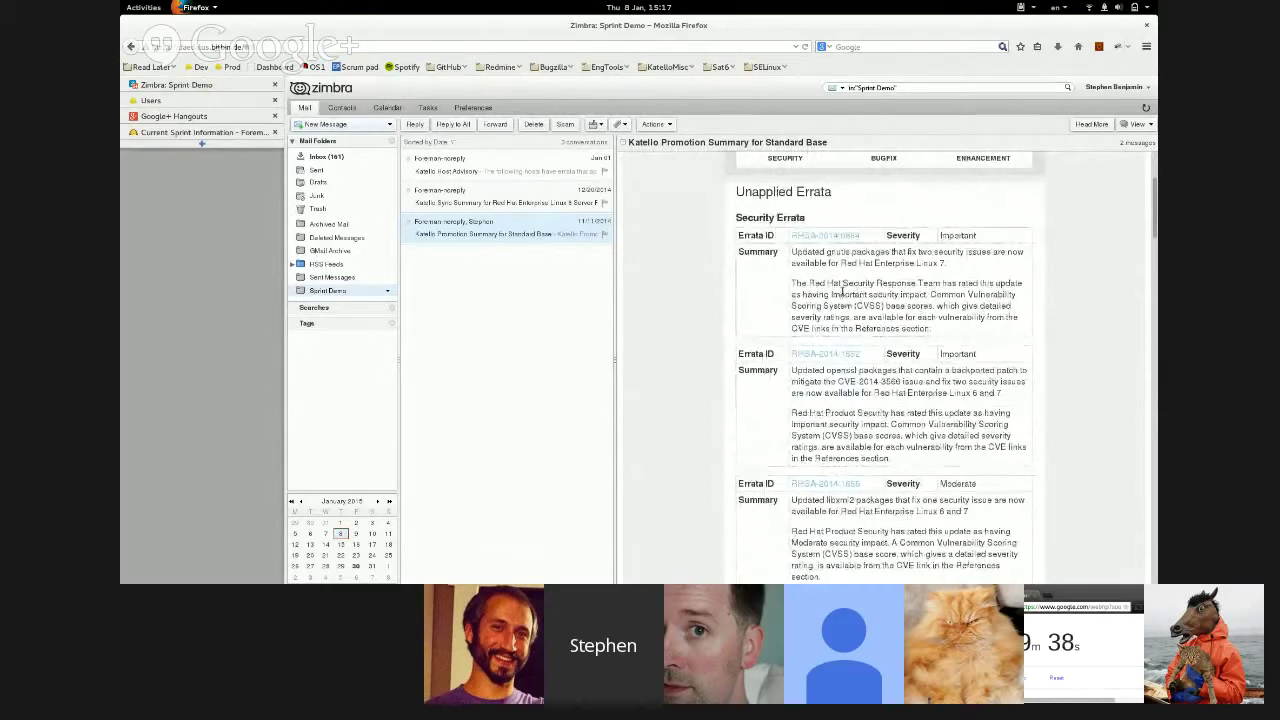
pyautogui.scroll(-5, 843, 294)
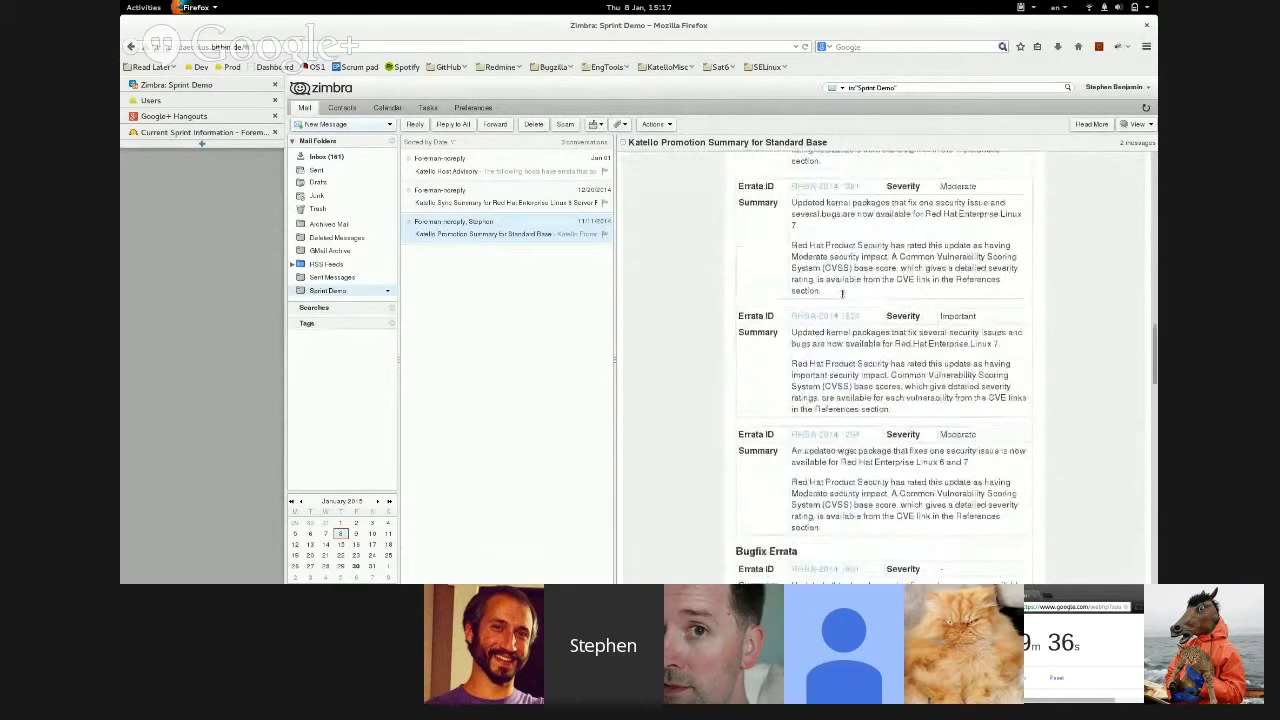
pyautogui.scroll(10, 843, 294)
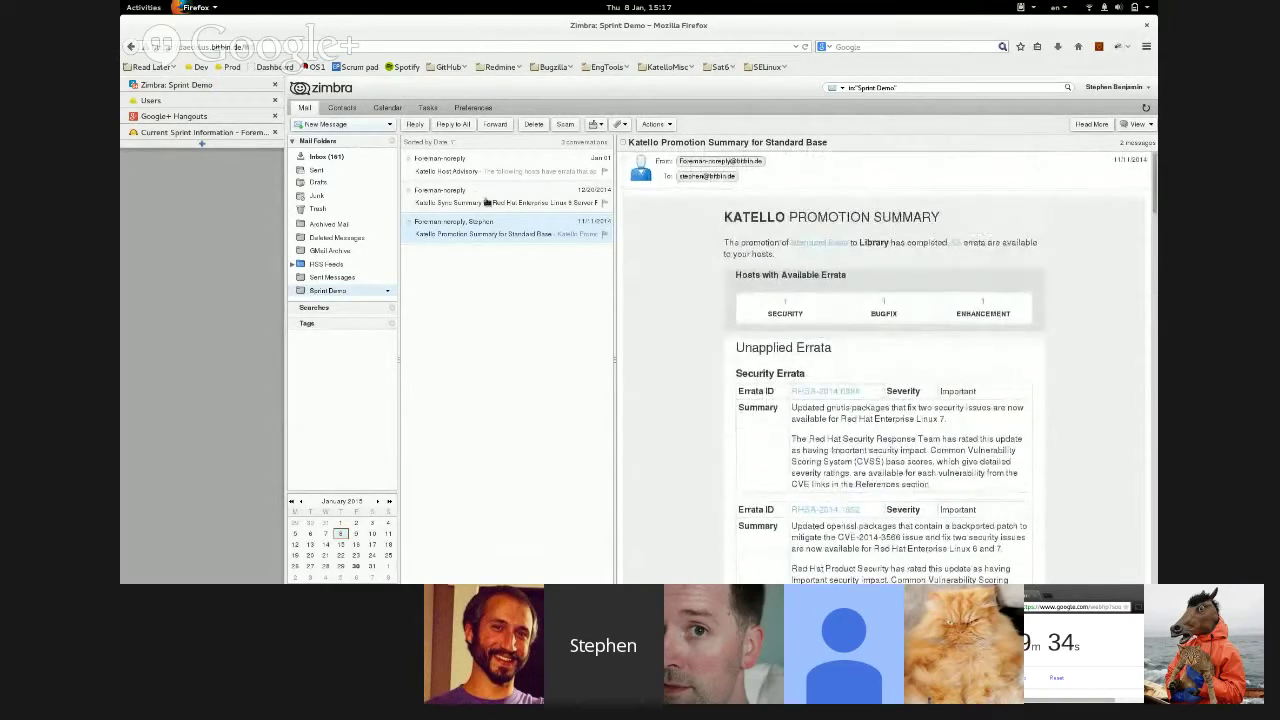
# - Return to the Google+ Hangouts call and bring up the window switcher with Alt+Tab
pyautogui.click(173, 116)
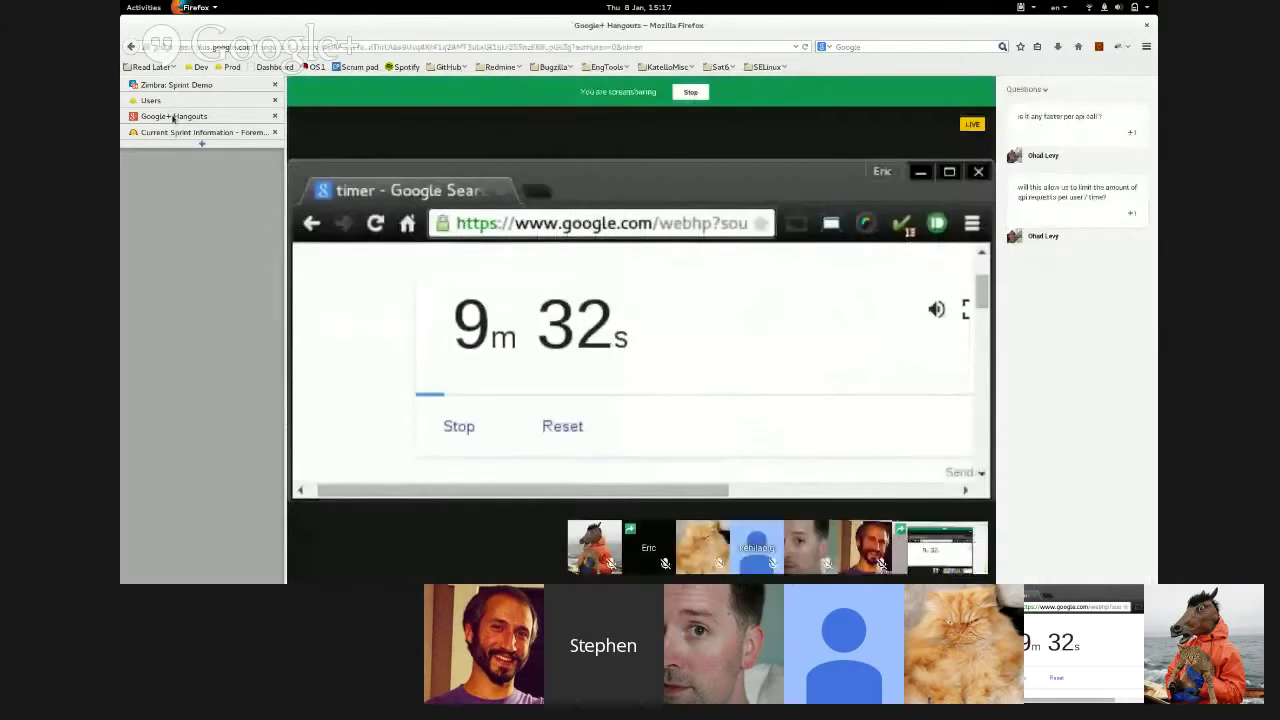
pyautogui.moveTo(337, 366)
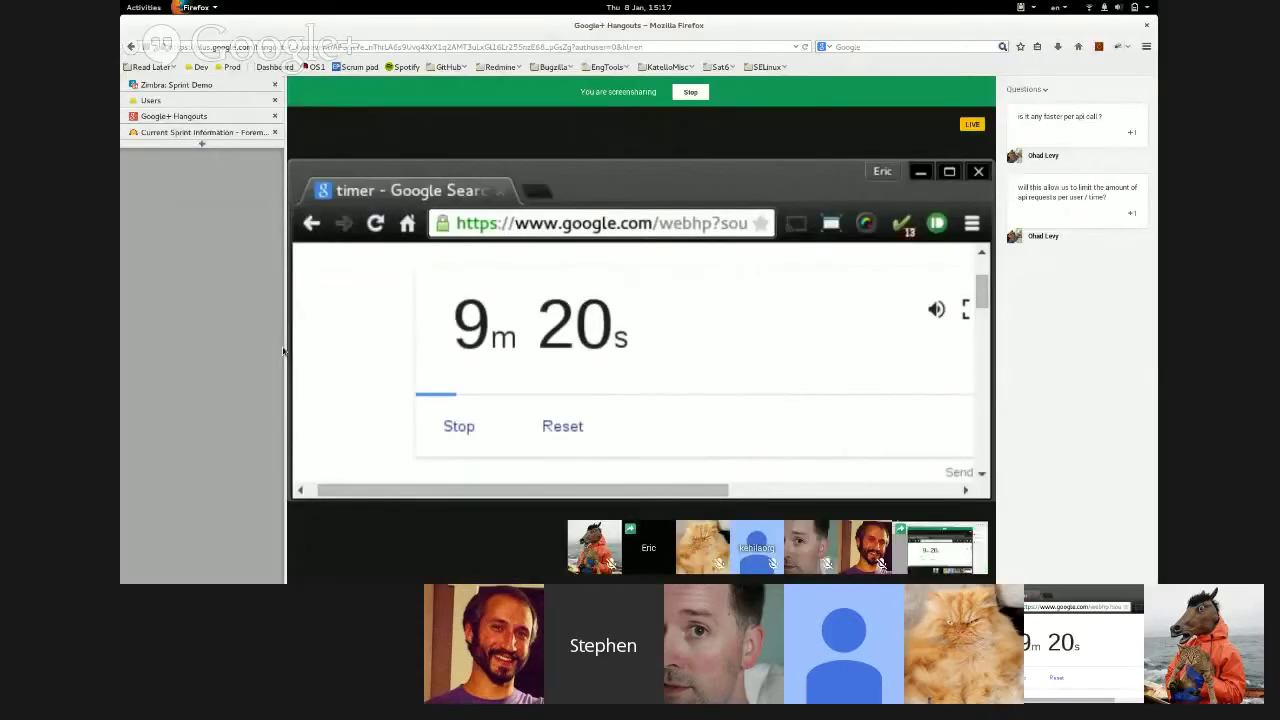
pyautogui.moveTo(450, 300)
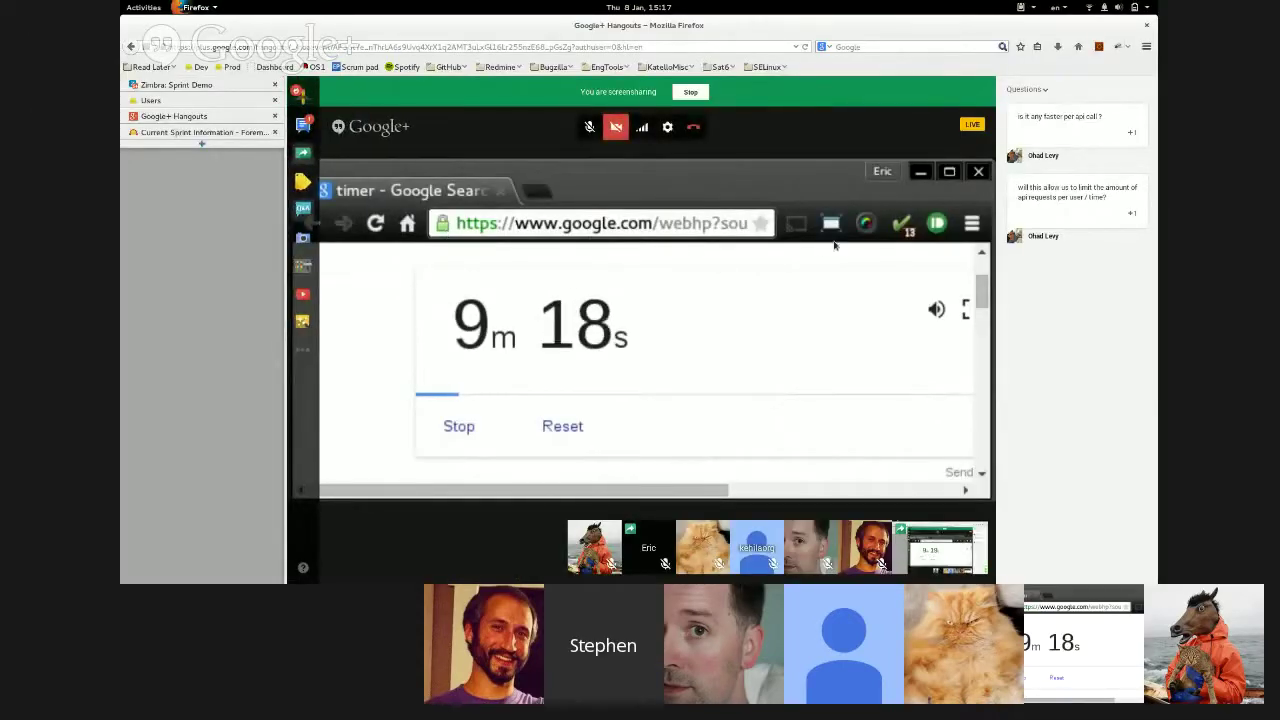
pyautogui.hotkey('alt', 'Tab')
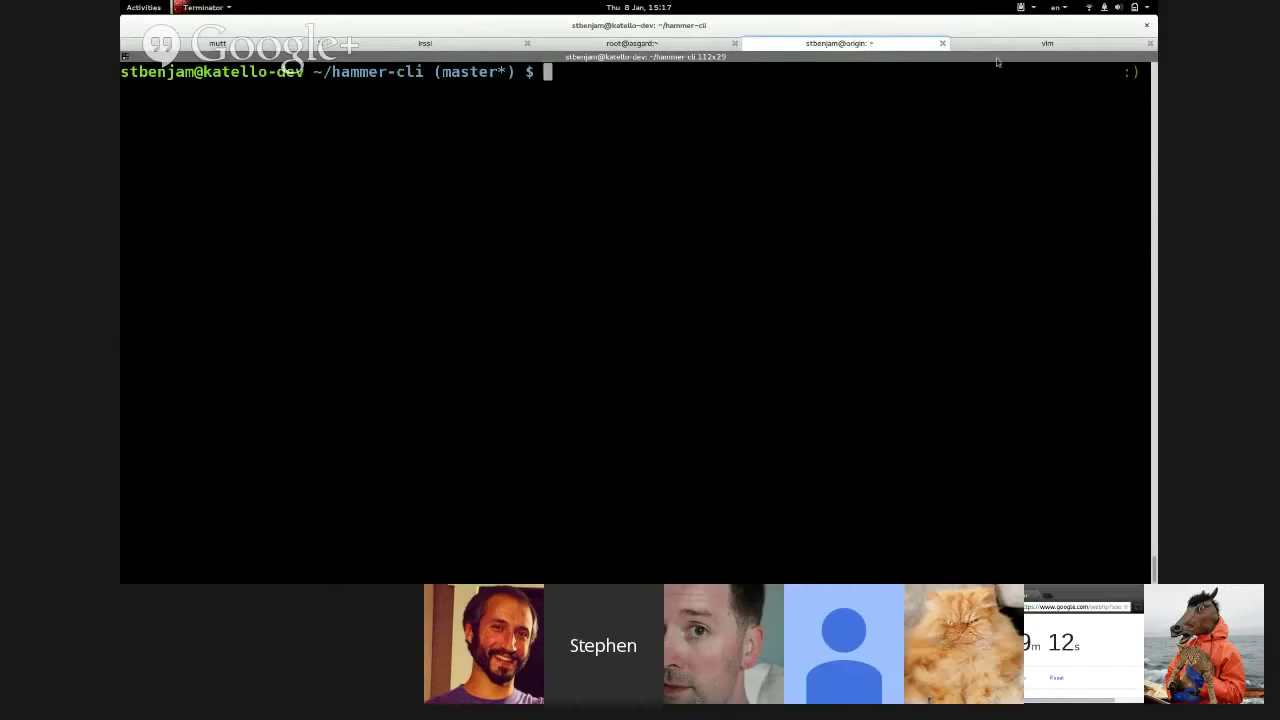
# - Copy the hammer content-host list command from the notes and paste it at the shell prompt
pyautogui.click(1001, 48)
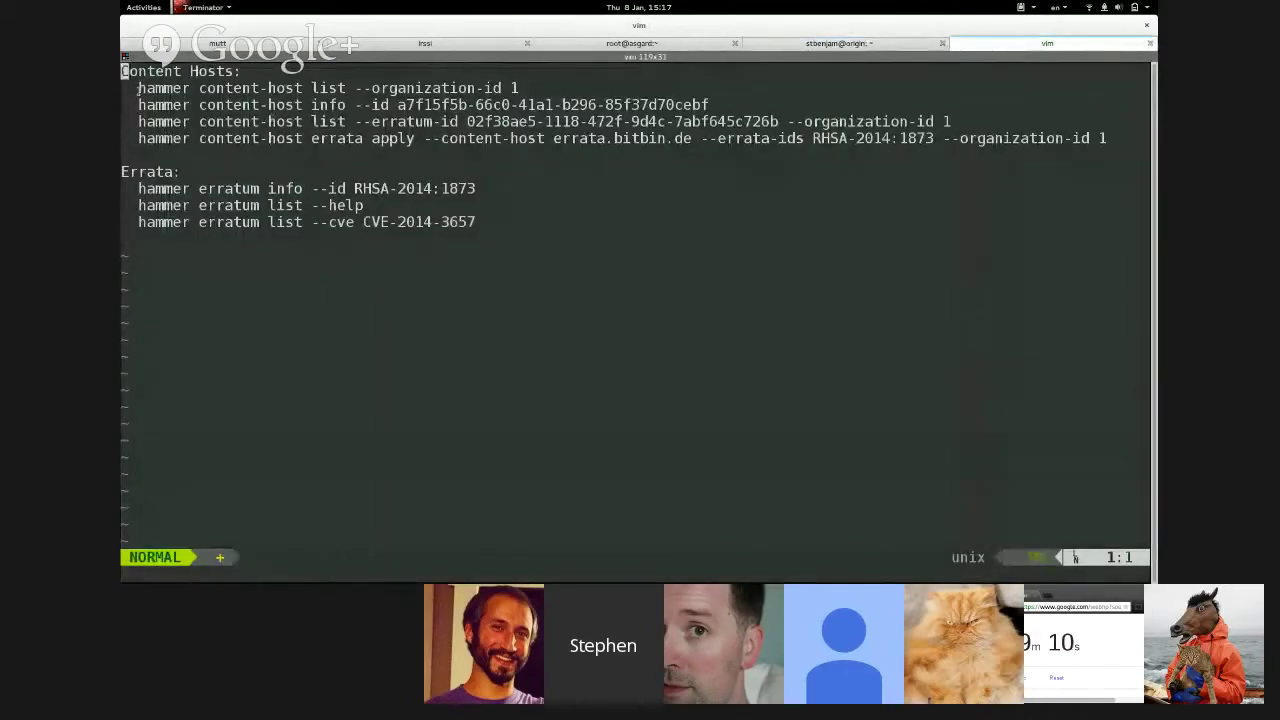
pyautogui.moveTo(138, 88); pyautogui.dragTo(517, 88)
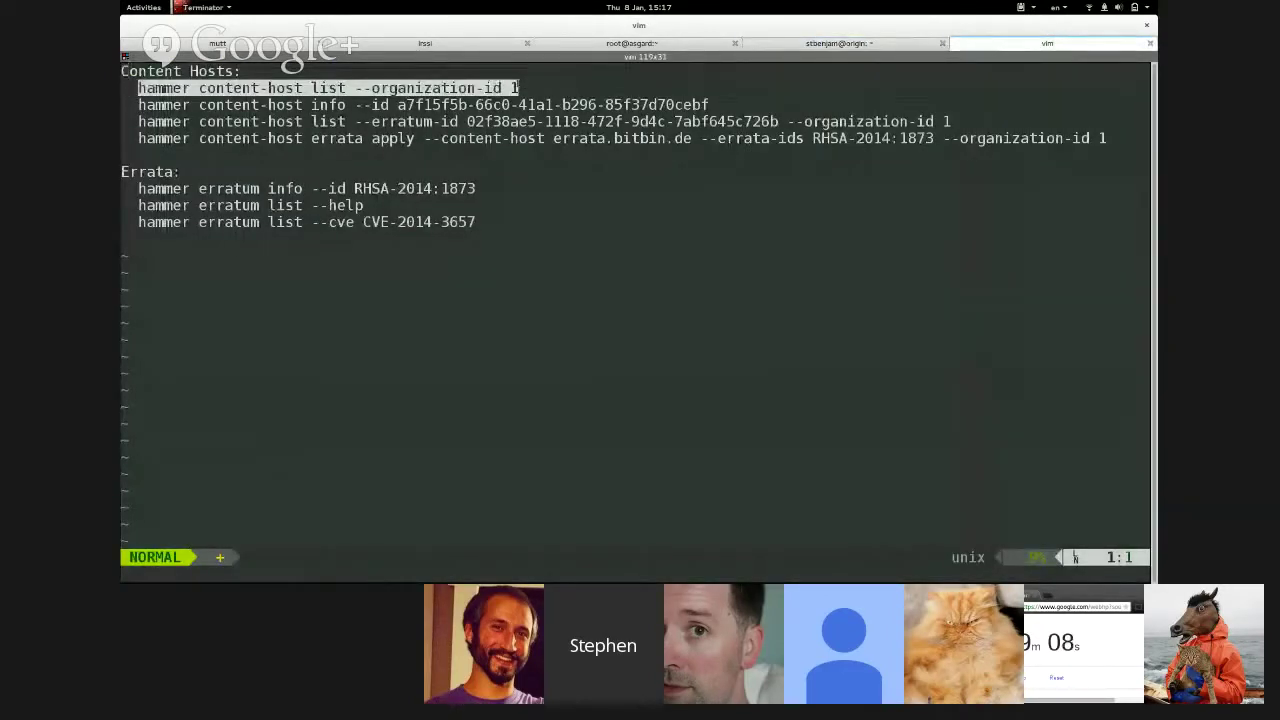
pyautogui.rightClick(517, 90)
pyautogui.click(537, 92)
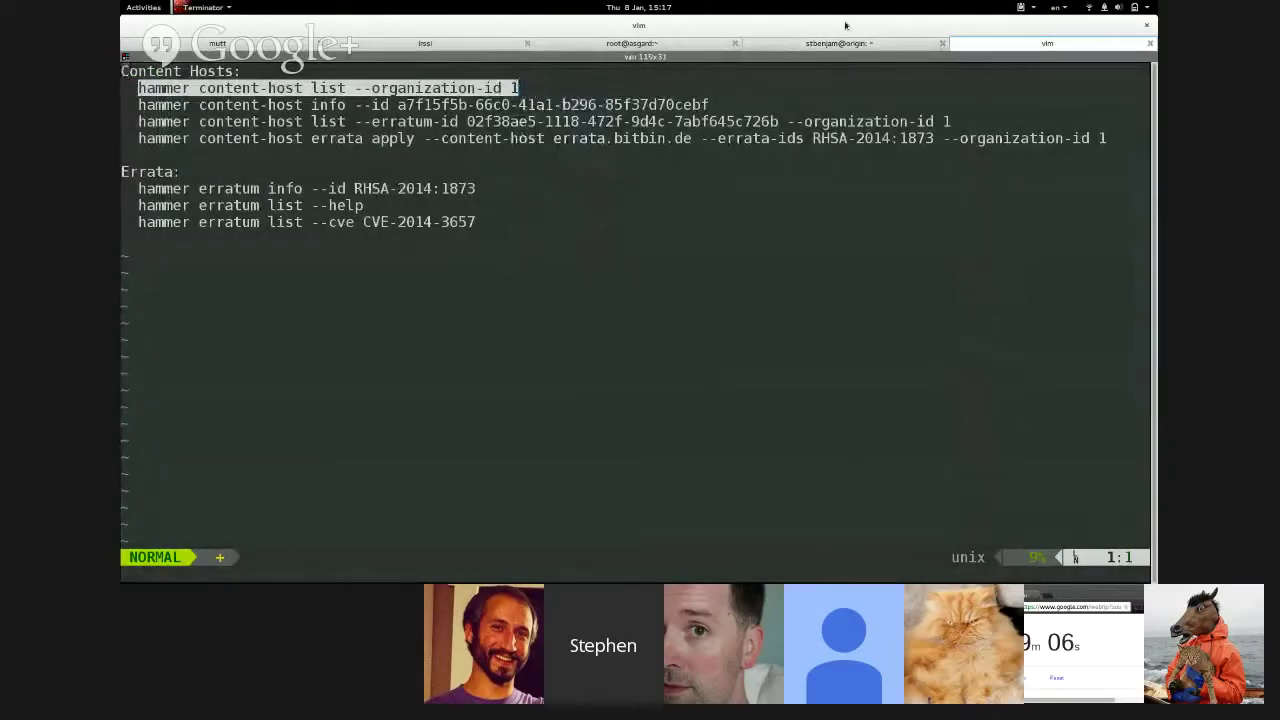
pyautogui.click(840, 42)
pyautogui.rightClick(789, 86)
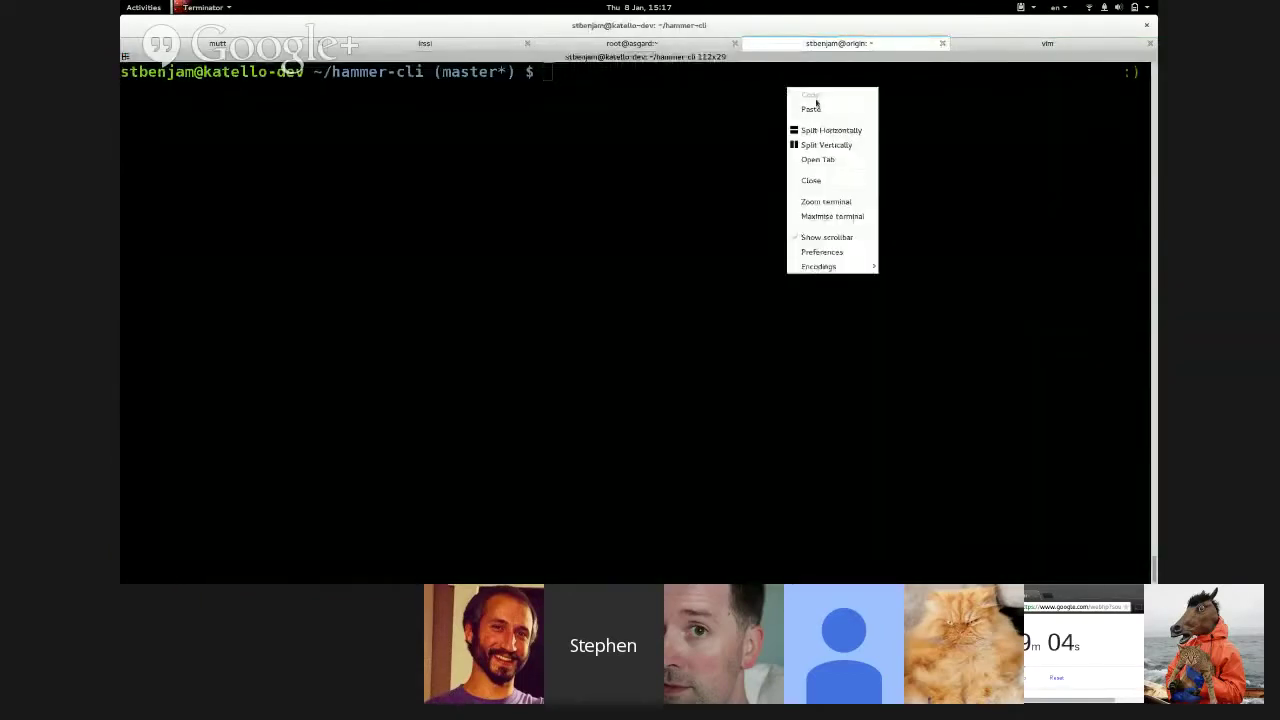
pyautogui.click(817, 107)
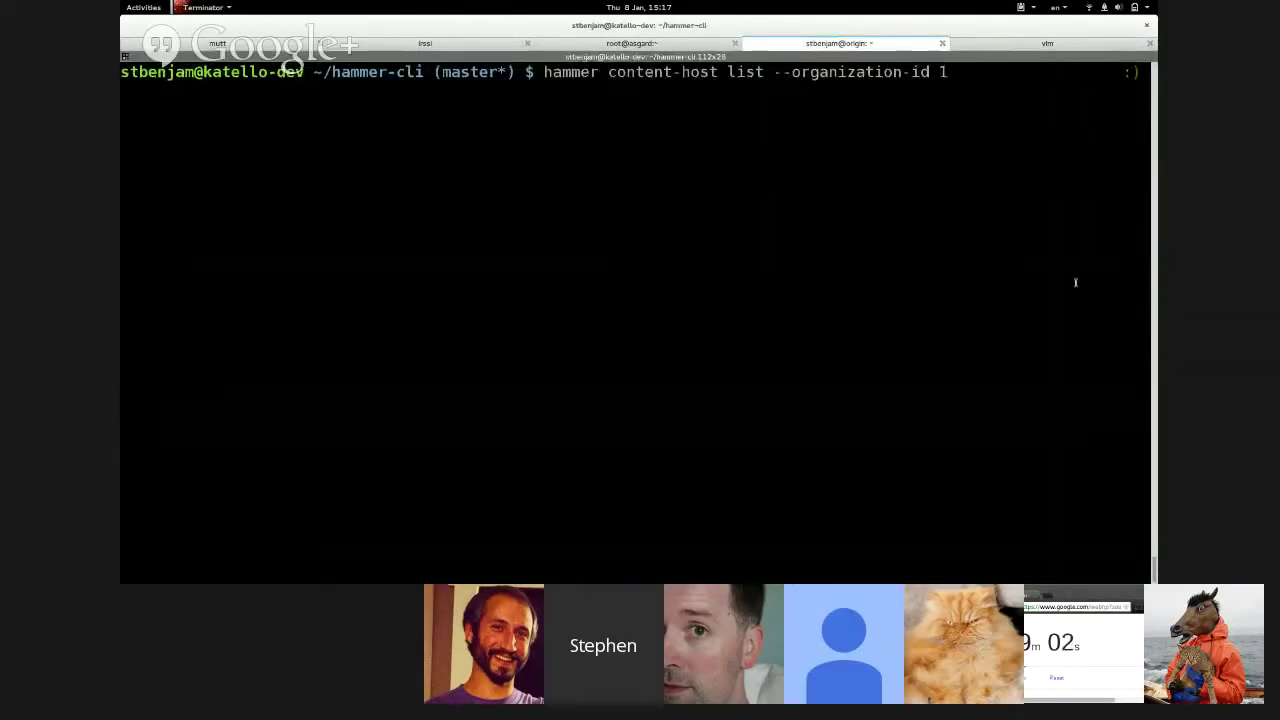
# - Enlarge the text, run the list with organization id 1, and highlight errata.bitbin.de's 32 errata
pyautogui.hotkey('ctrl', '+')
pyautogui.press('BackSpace')
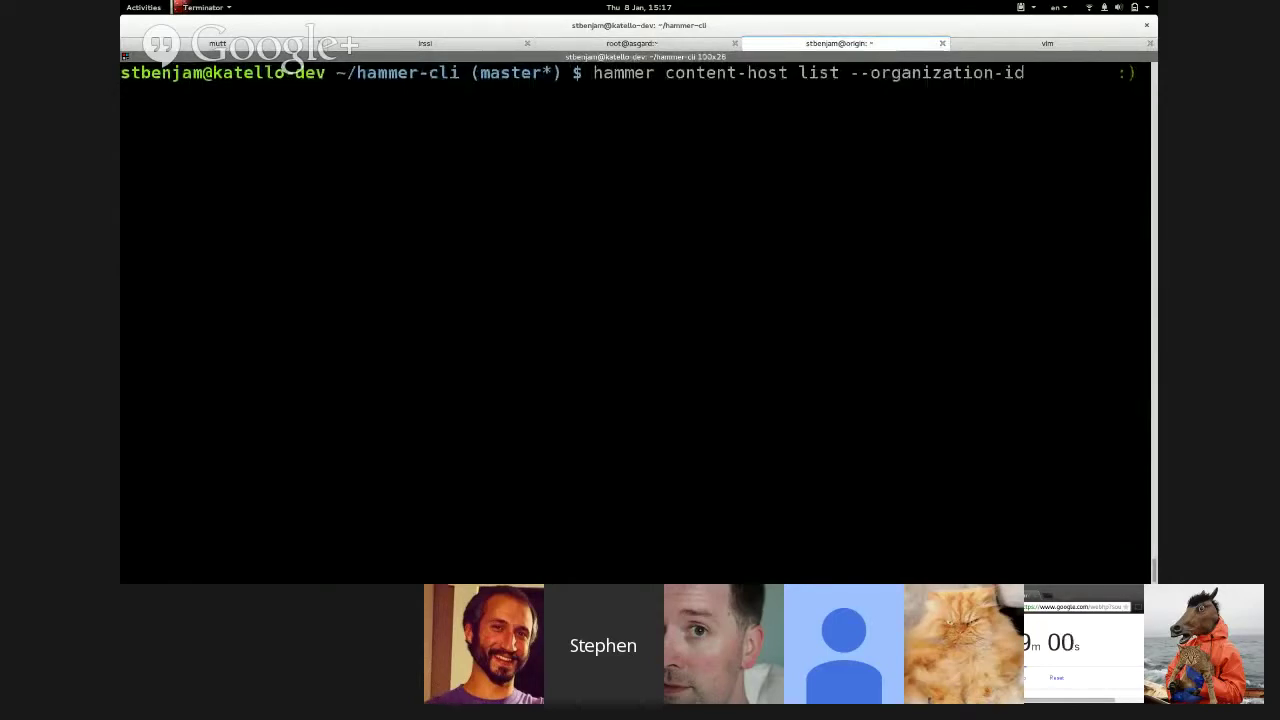
pyautogui.write('1')
pyautogui.press('Return')
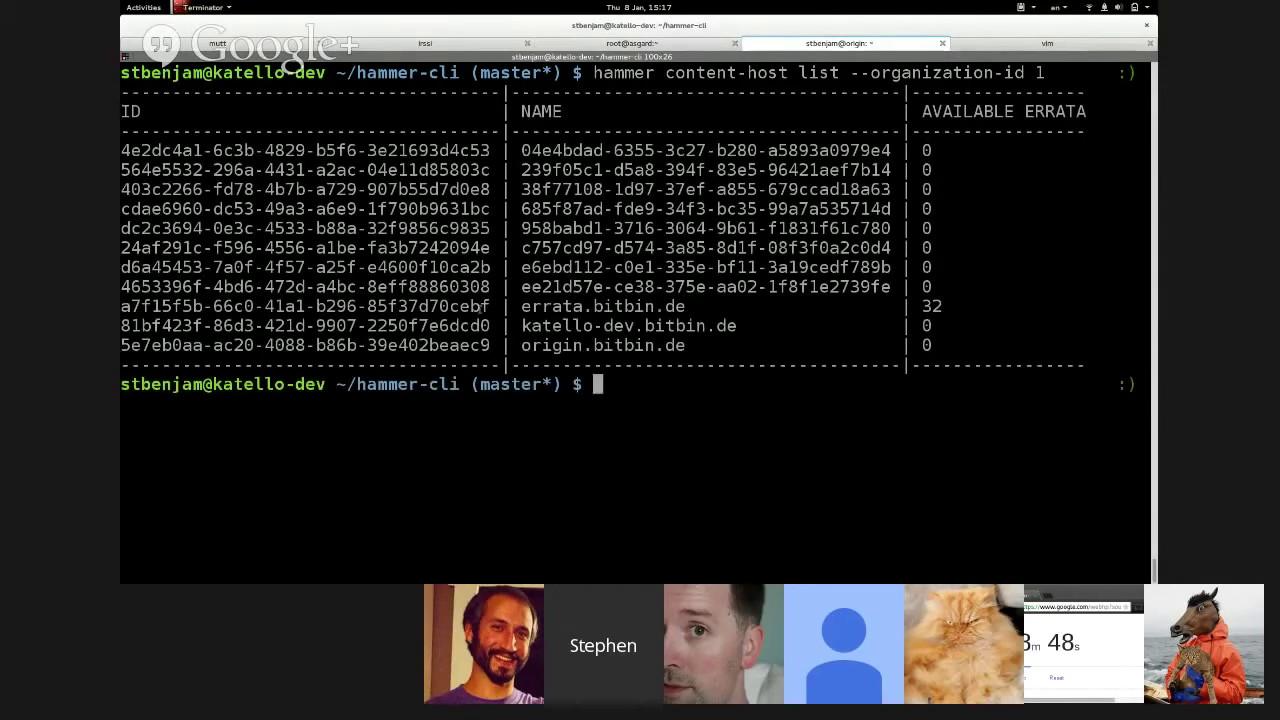
pyautogui.moveTo(511, 307); pyautogui.dragTo(888, 313)
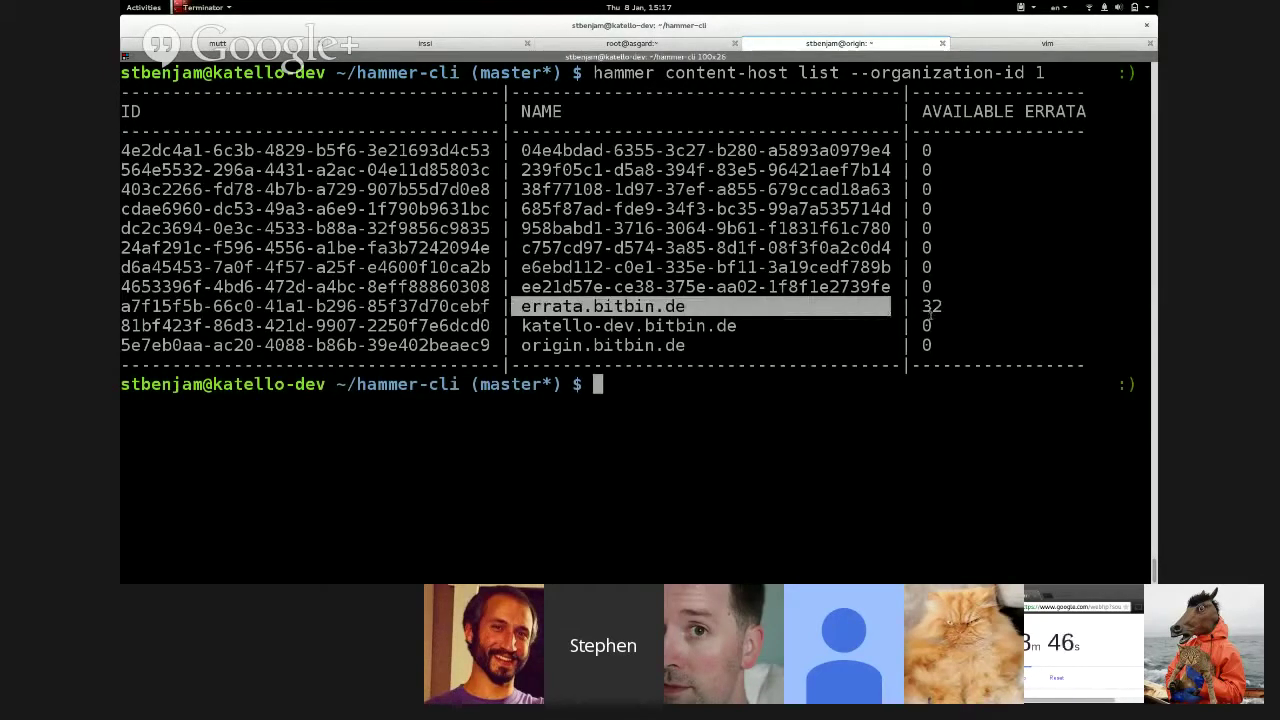
pyautogui.doubleClick(930, 309)
# - Copy the content-host info command from the notes and paste it into the shell
pyautogui.click(968, 44)
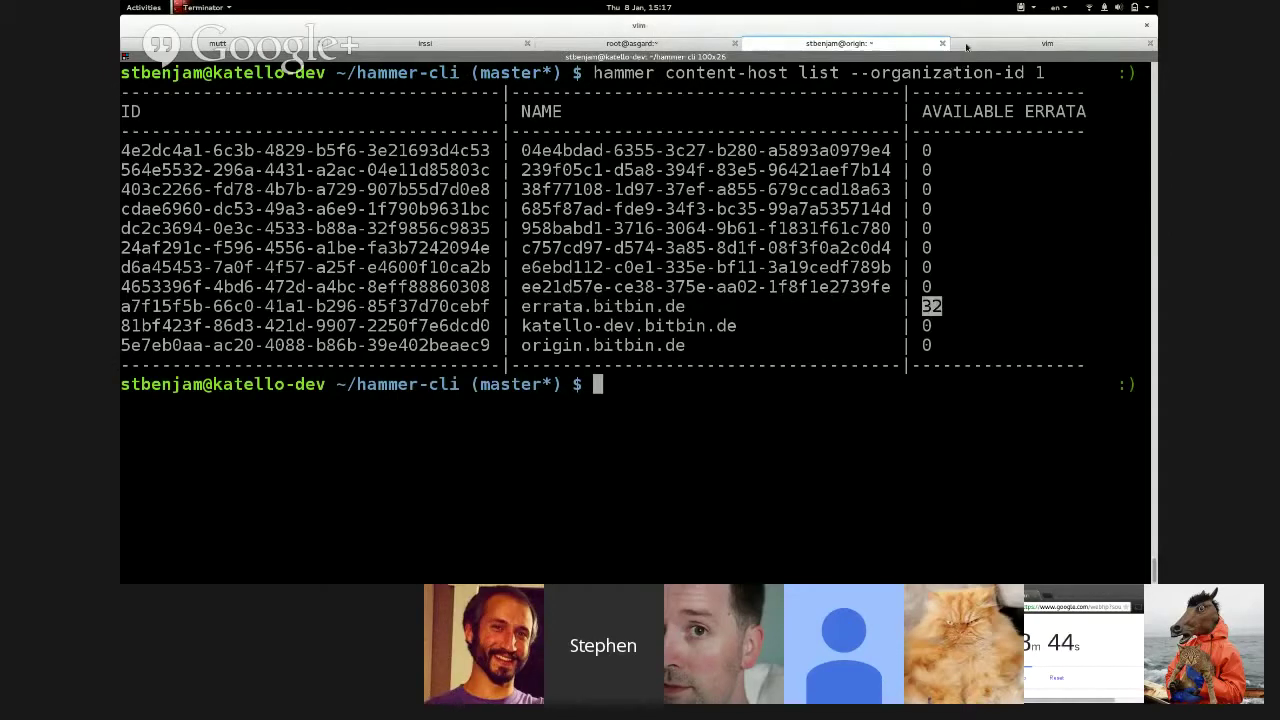
pyautogui.moveTo(138, 104); pyautogui.dragTo(713, 104)
pyautogui.rightClick(713, 104)
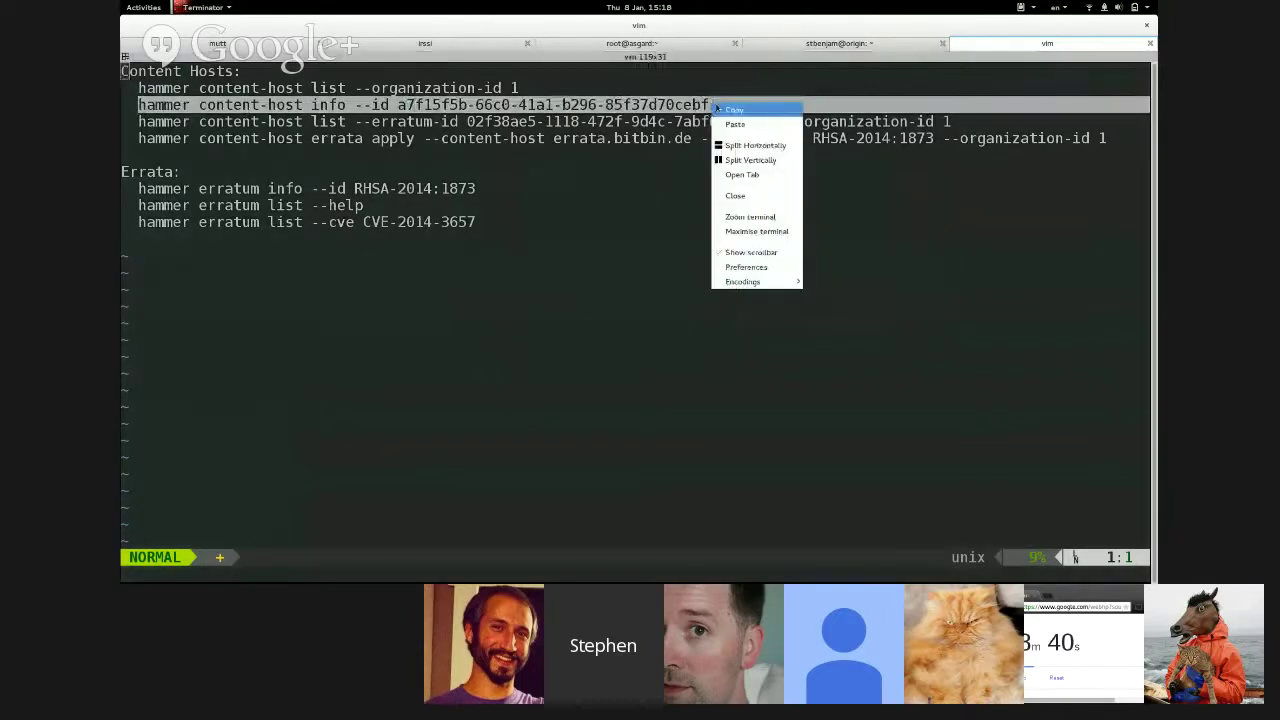
pyautogui.click(728, 110)
pyautogui.click(820, 40)
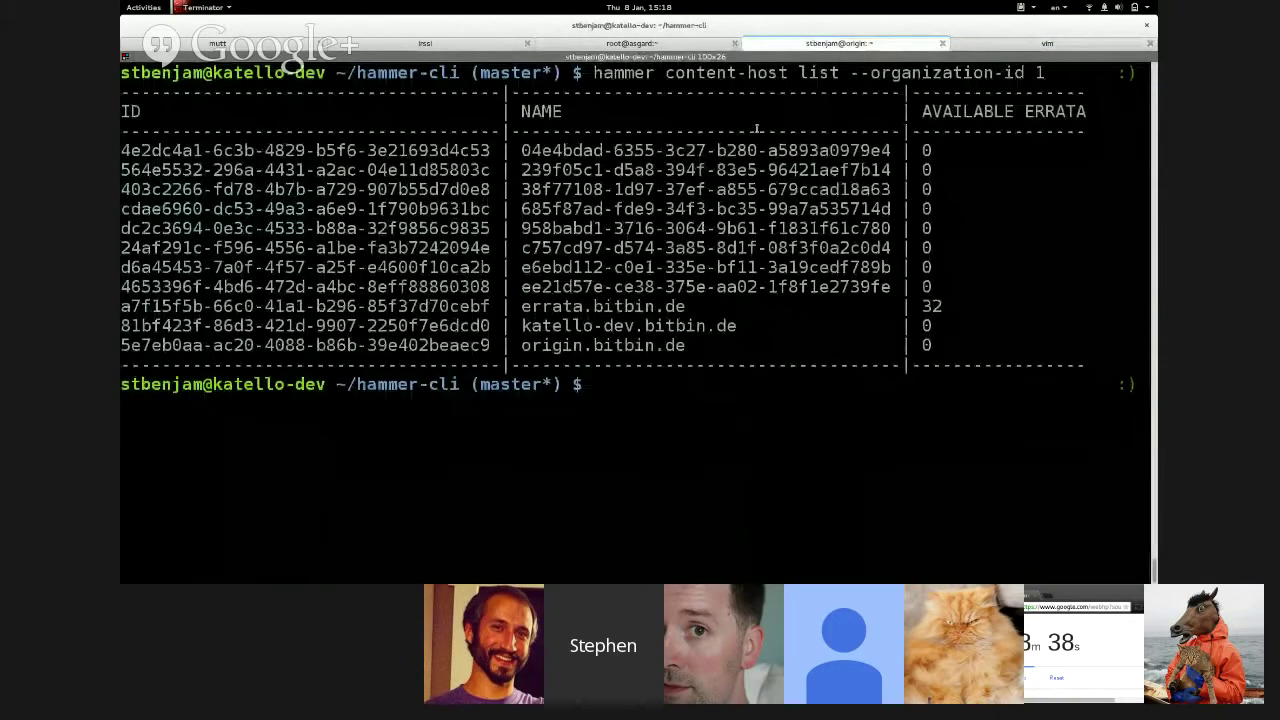
pyautogui.rightClick(750, 127)
pyautogui.click(783, 147)
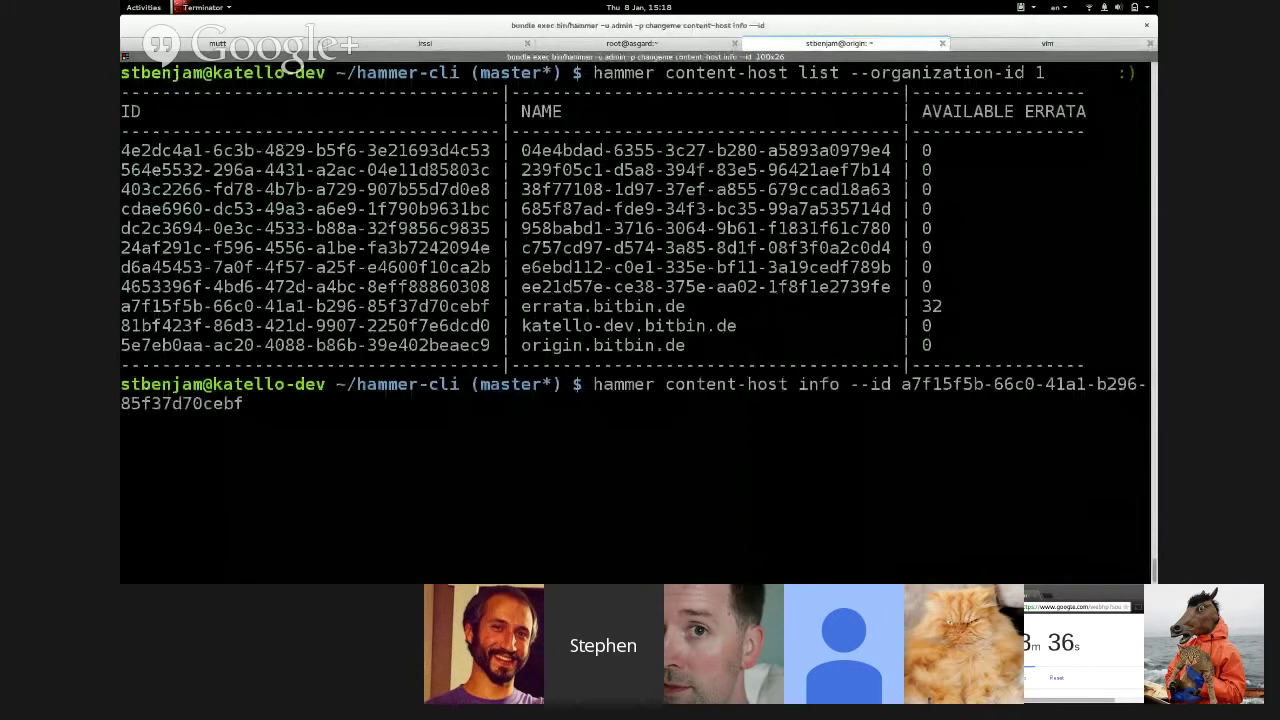
# - Run content-host info, highlight its 10 security, 15 bugfix, 7 enhancement counts, and return to the notes
pyautogui.press('Return')
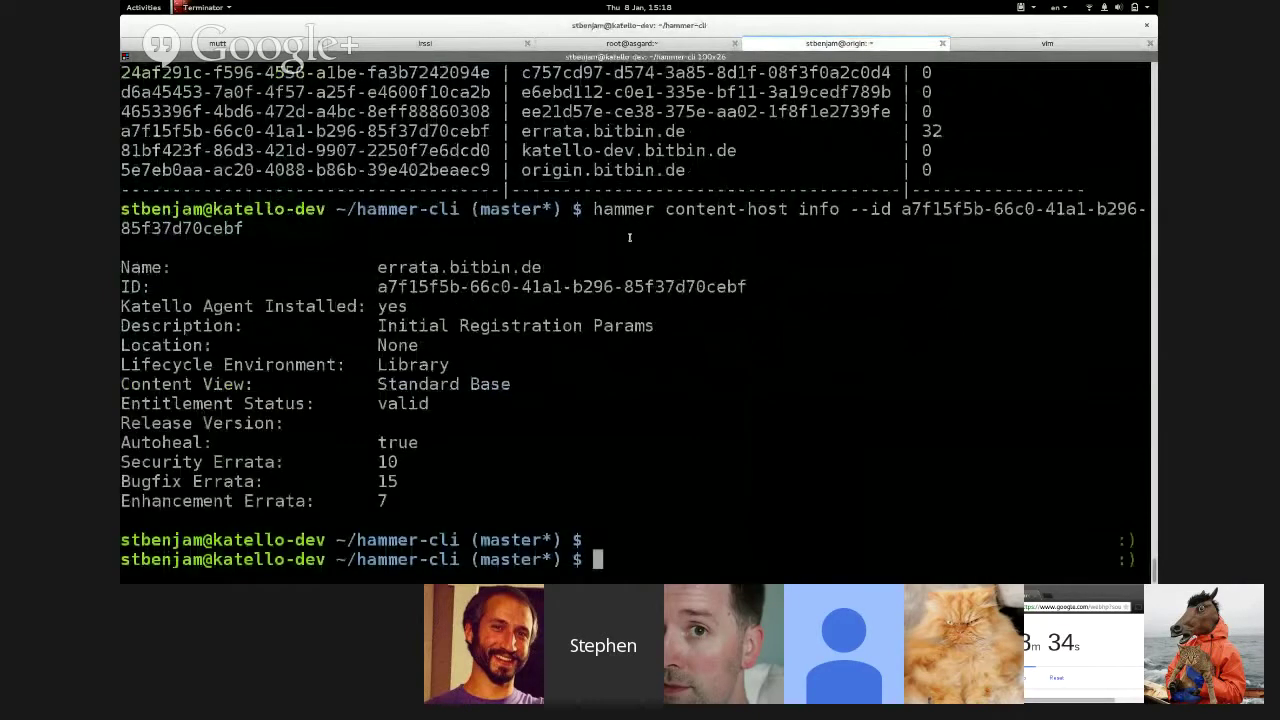
pyautogui.moveTo(446, 501); pyautogui.dragTo(446, 462)
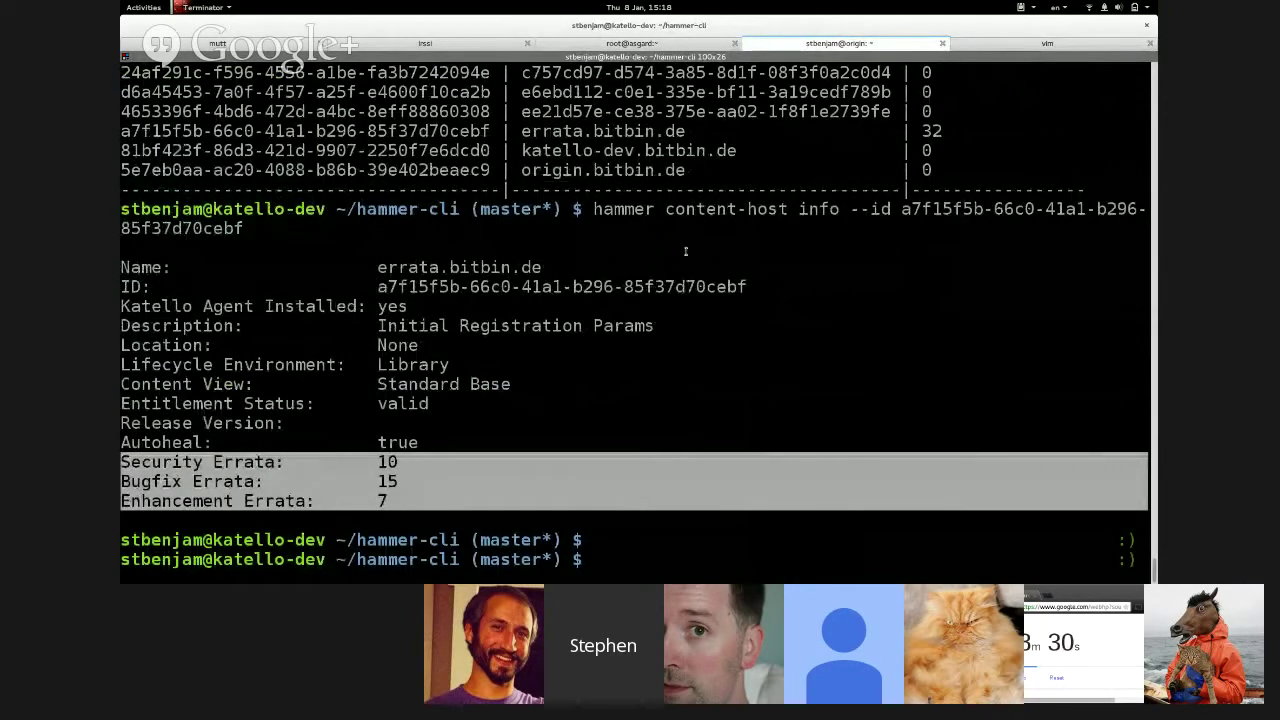
pyautogui.hotkey('ctrl', 'pagedown')
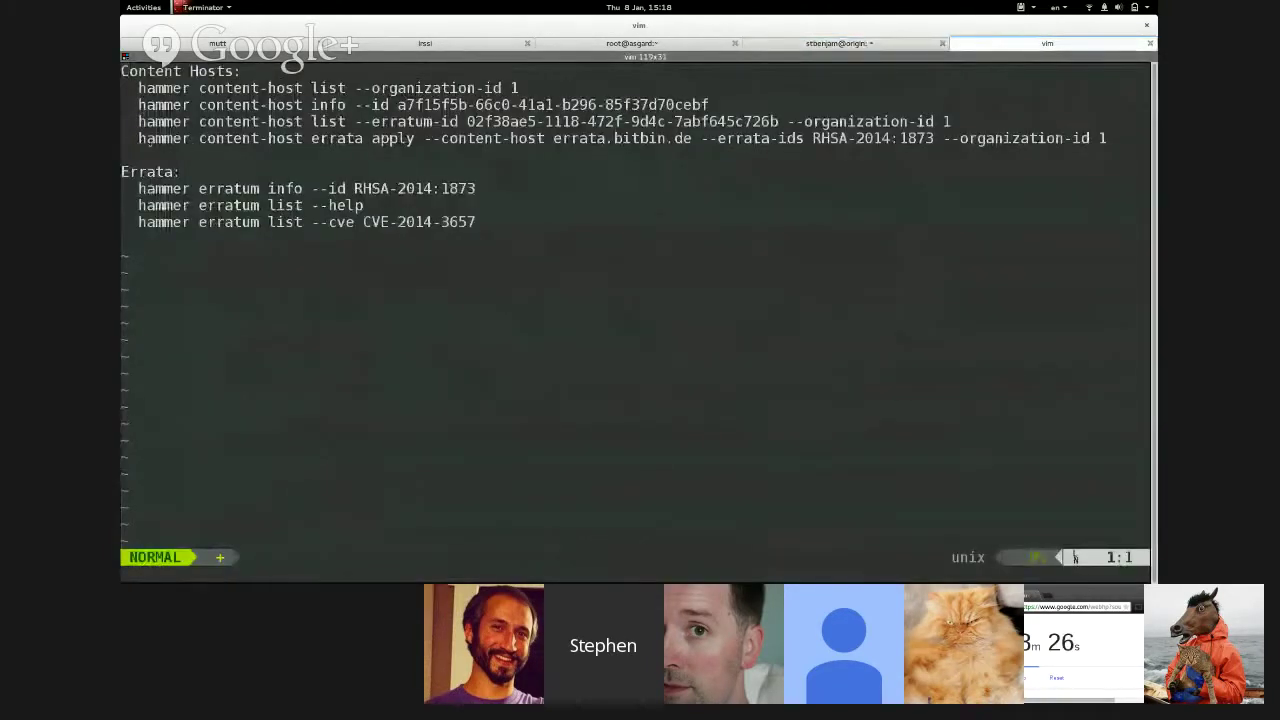
# - Copy the erratum-id host list command into a cleared shell, run it, and select the erratum UUID
pyautogui.moveTo(140, 120); pyautogui.dragTo(852, 121)
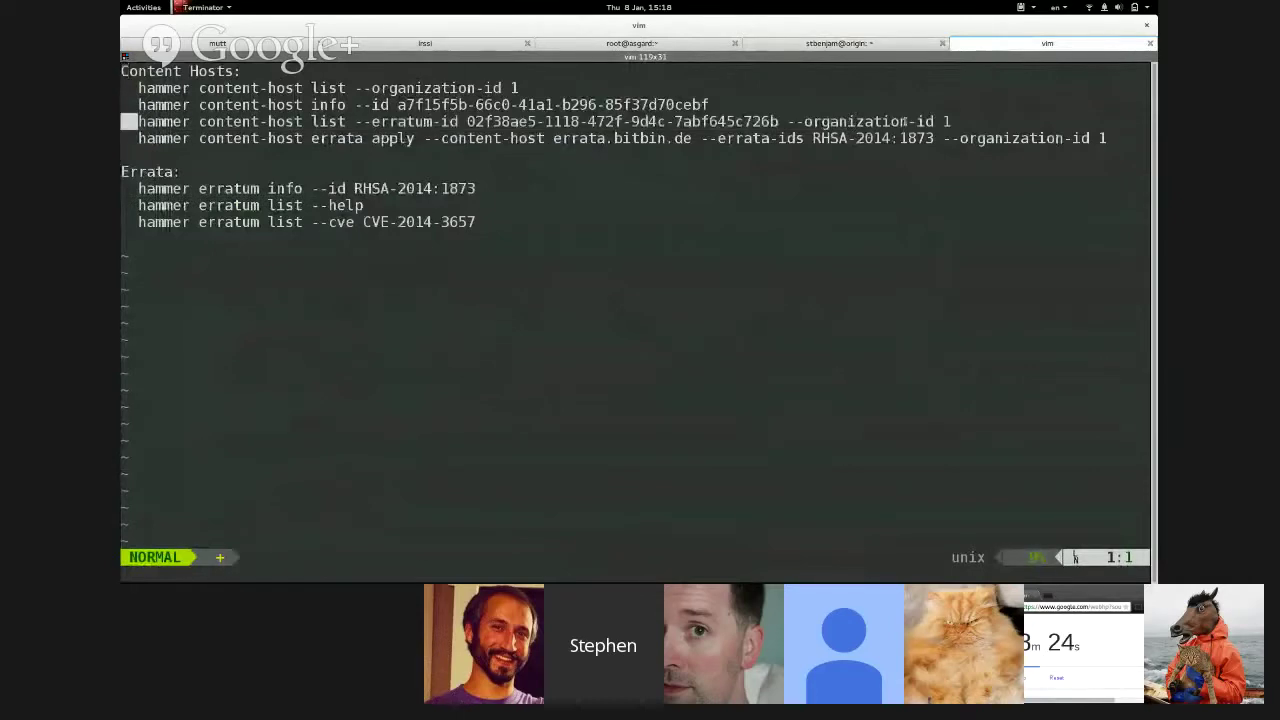
pyautogui.tripleClick(942, 121)
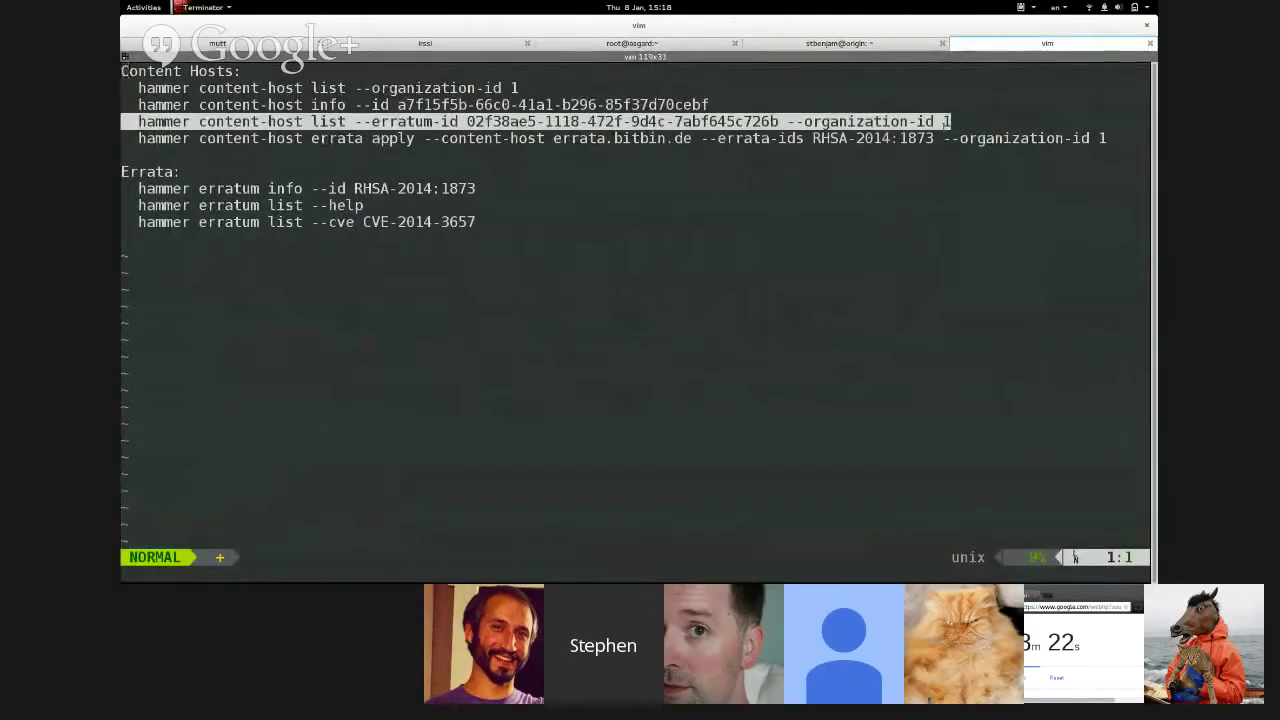
pyautogui.rightClick(944, 121)
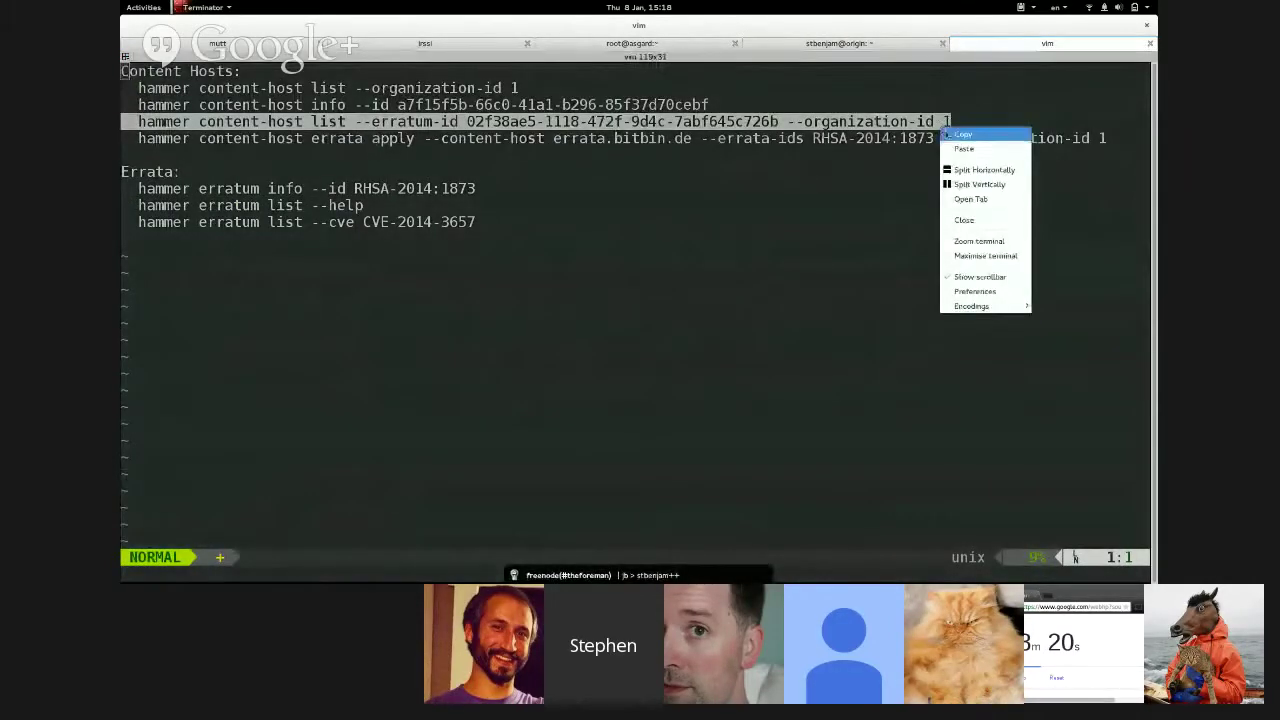
pyautogui.click(962, 143)
pyautogui.click(849, 44)
pyautogui.rightClick(677, 207)
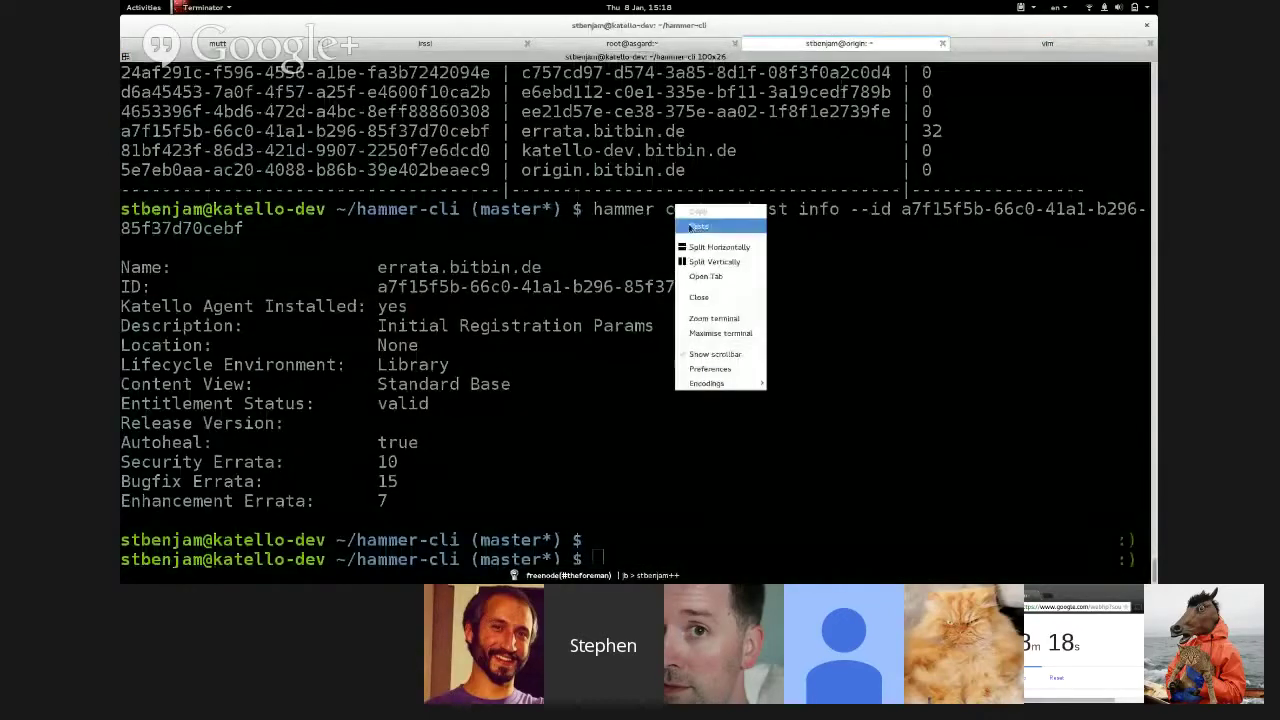
pyautogui.click(697, 226)
pyautogui.hotkey('ctrl', 'c')
pyautogui.hotkey('ctrl', 'l')
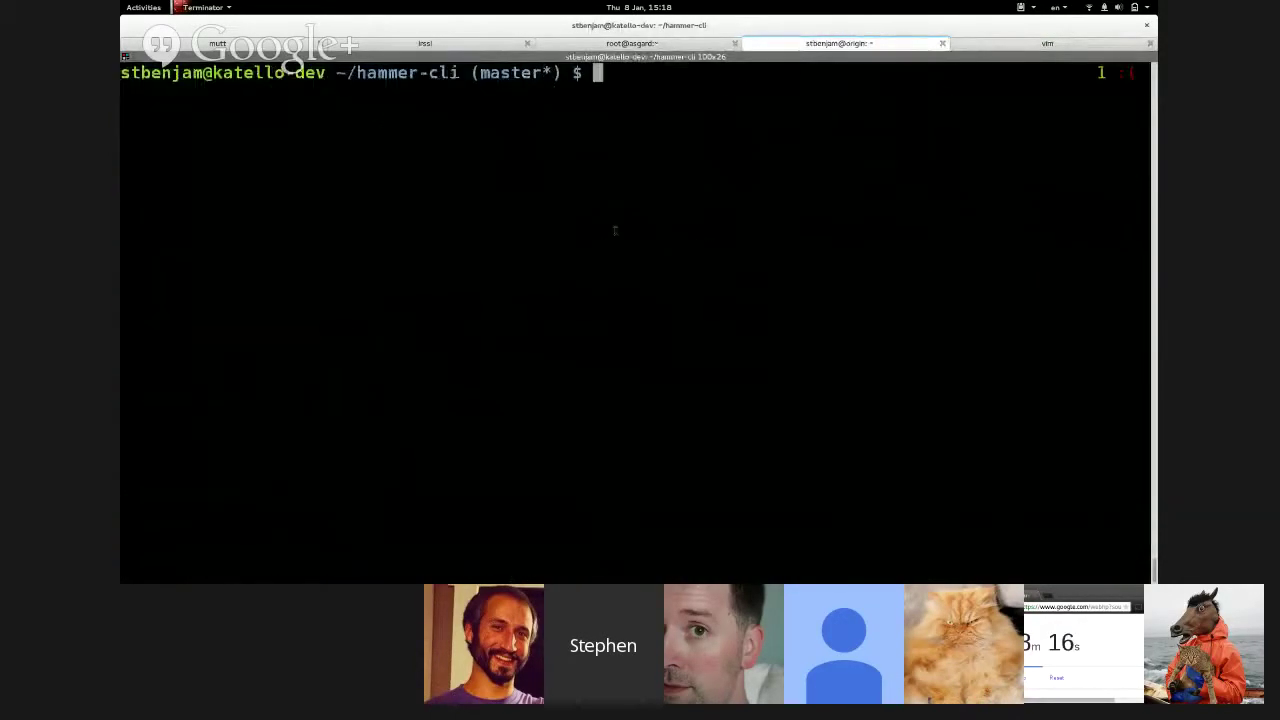
pyautogui.rightClick(617, 234)
pyautogui.click(640, 252)
pyautogui.press('Return')
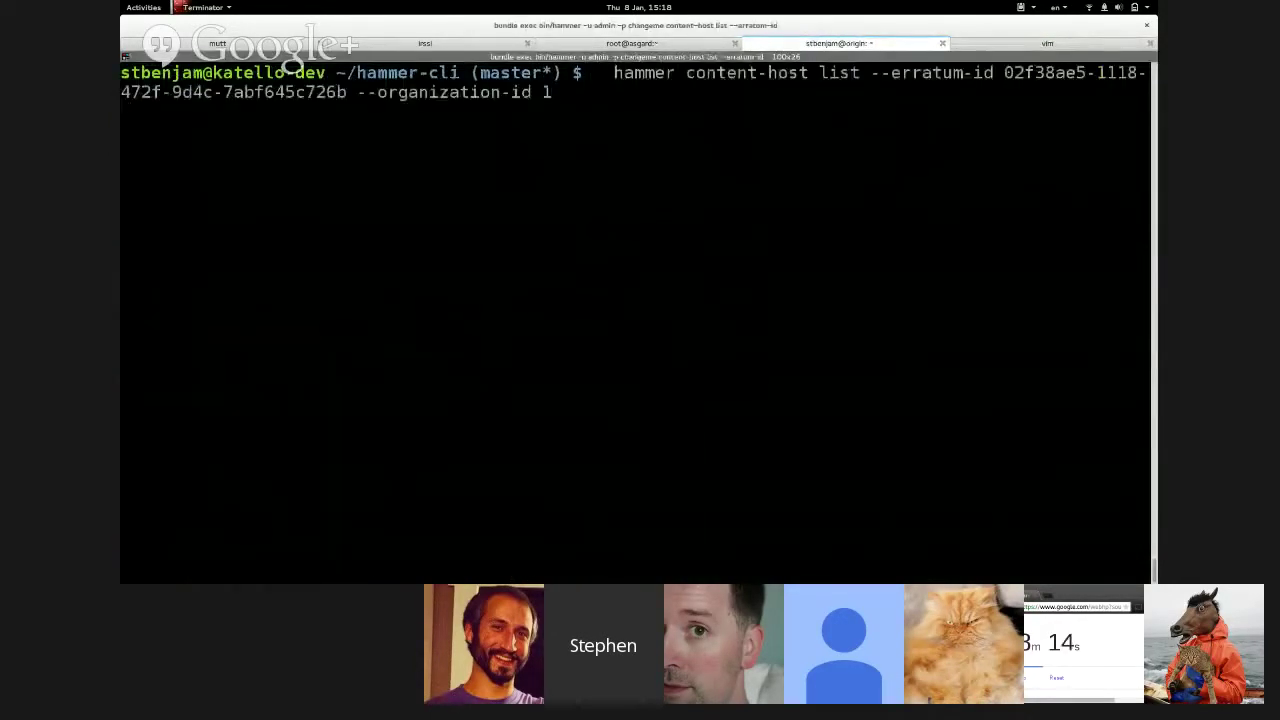
pyautogui.doubleClick(1040, 72)
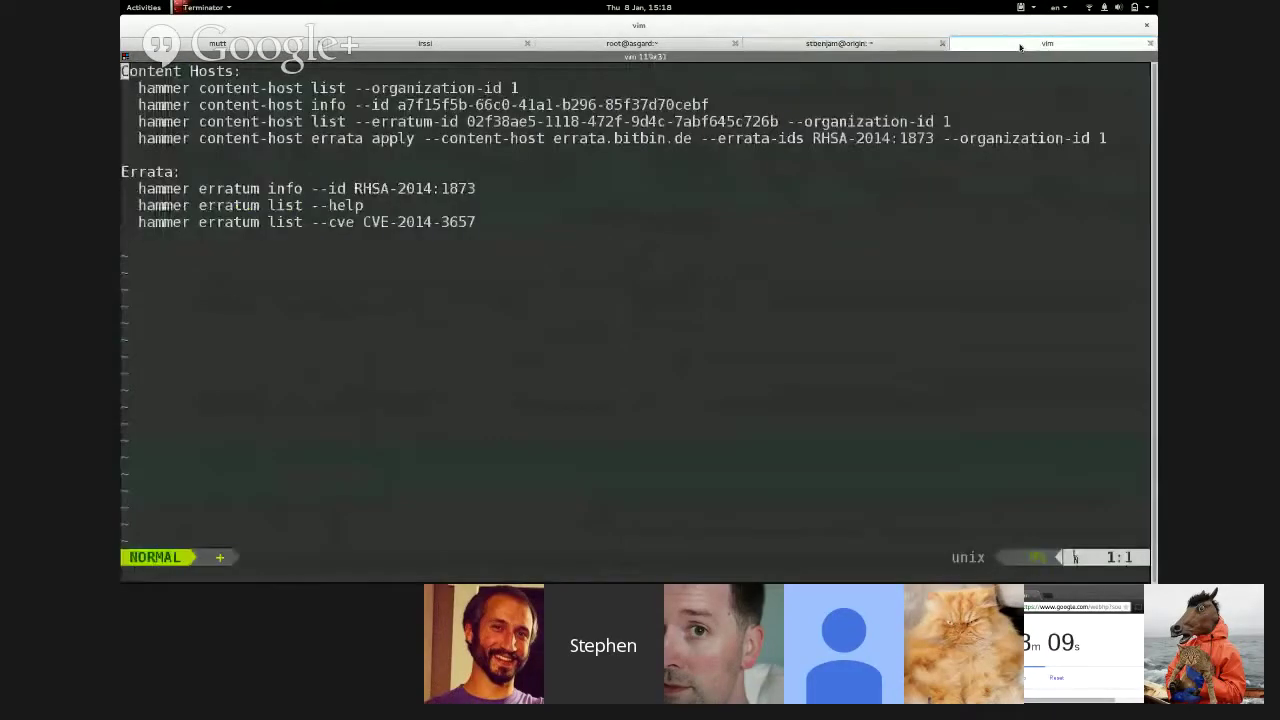
# - Apply RHSA-2014:1873 to errata.bitbin.de with the errata apply command from the notes, then clear the shell
pyautogui.click(1023, 46)
pyautogui.tripleClick(138, 138)
pyautogui.tripleClick(1100, 138)
pyautogui.rightClick(1100, 140)
pyautogui.click(1045, 158)
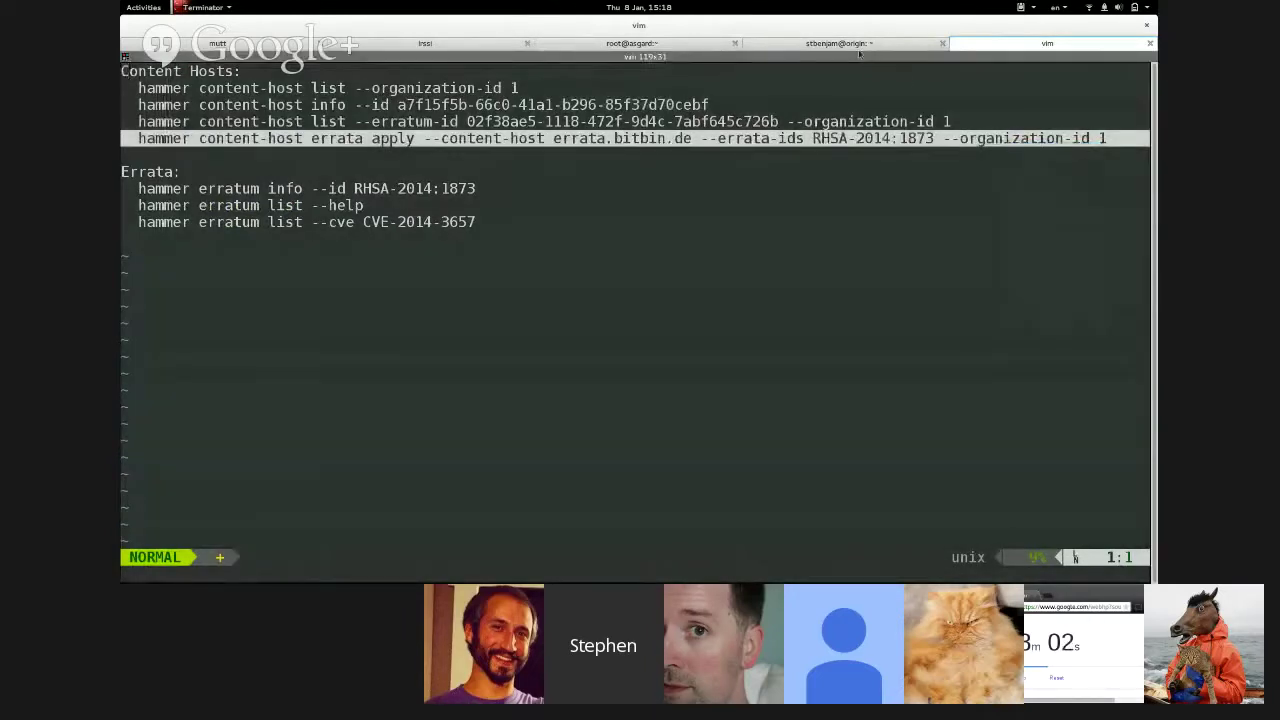
pyautogui.click(858, 45)
pyautogui.rightClick(790, 127)
pyautogui.click(797, 150)
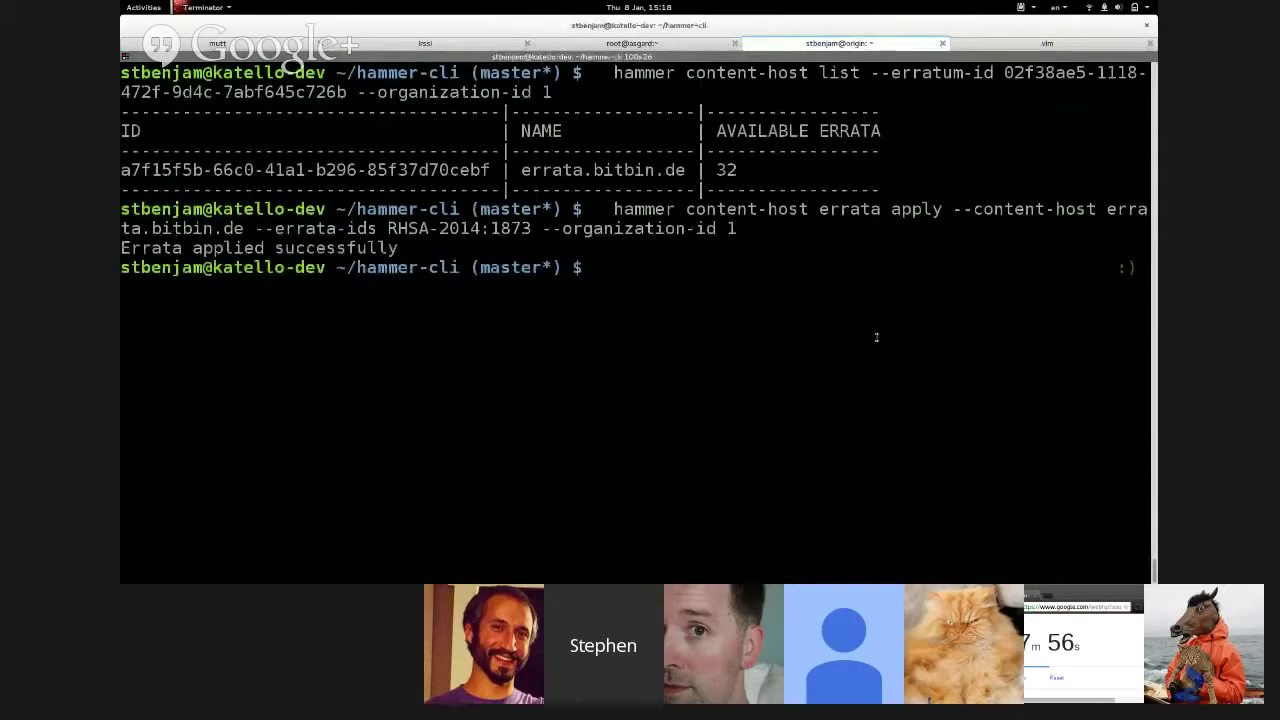
pyautogui.hotkey('ctrl', 'l')
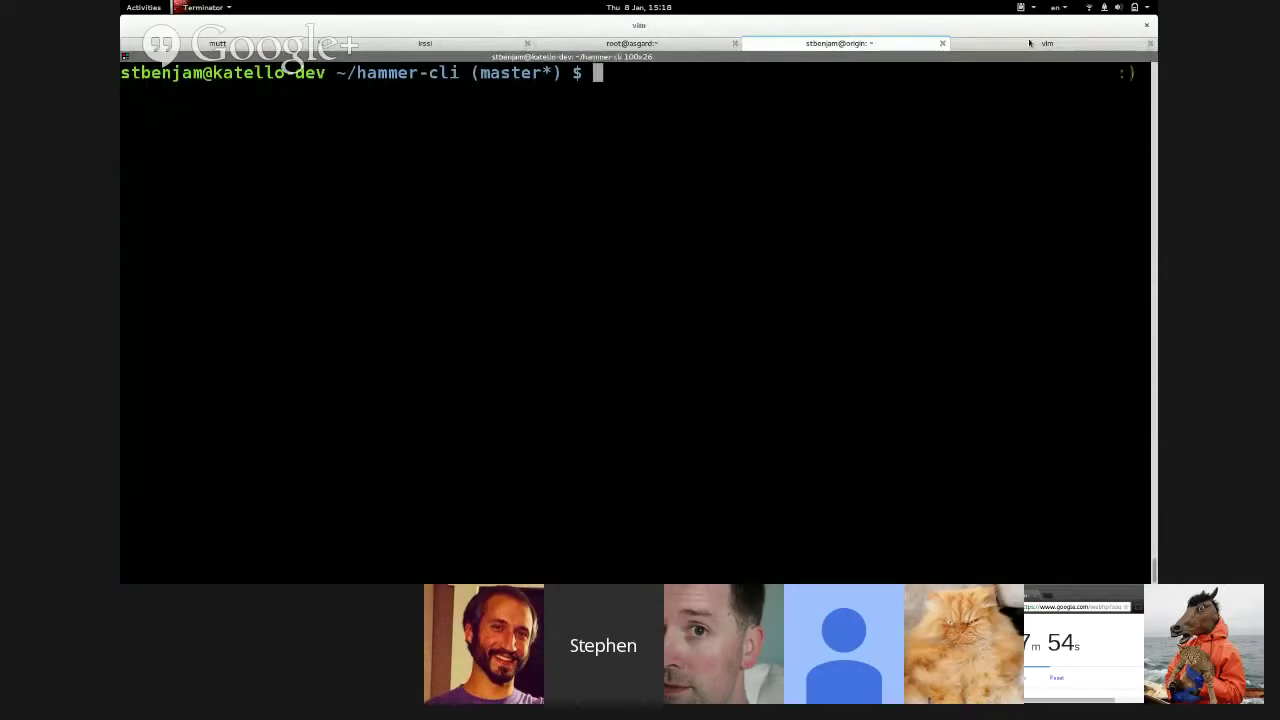
# - Run 'hammer erratum info --id RHSA-2014:1873' and scroll its moderate libvirt update details
pyautogui.click(1030, 43)
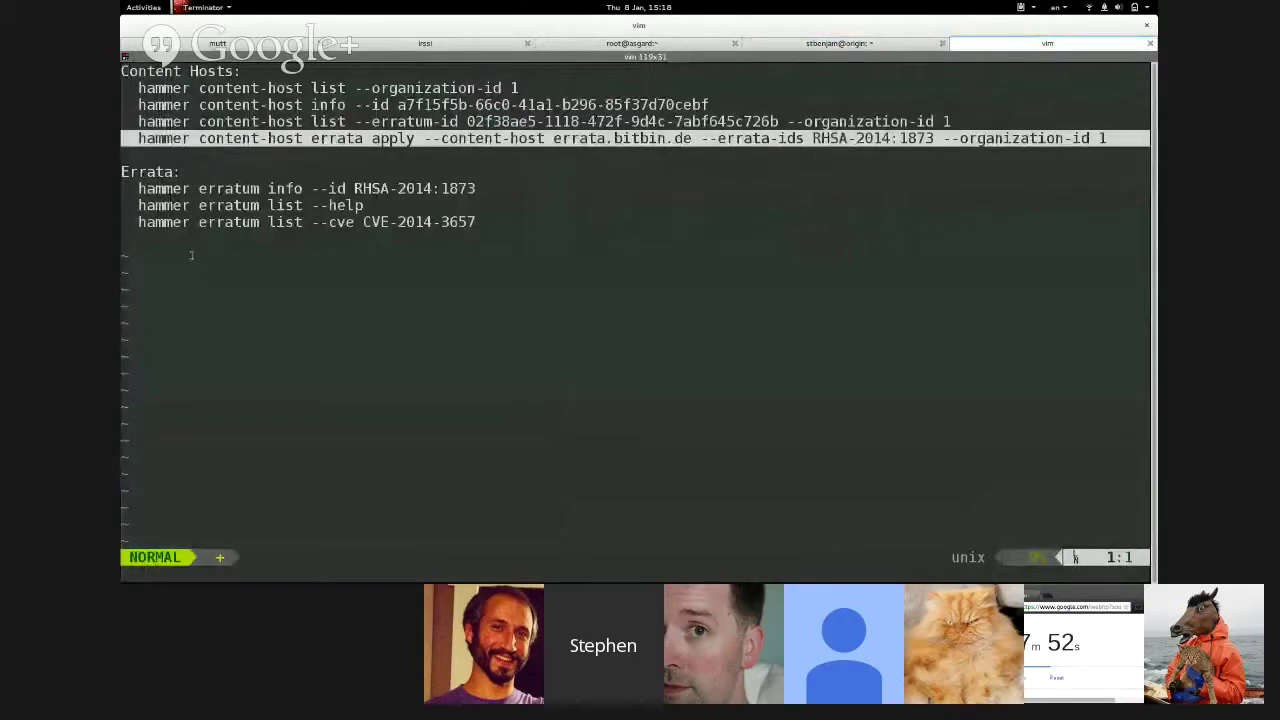
pyautogui.moveTo(138, 188); pyautogui.dragTo(476, 188)
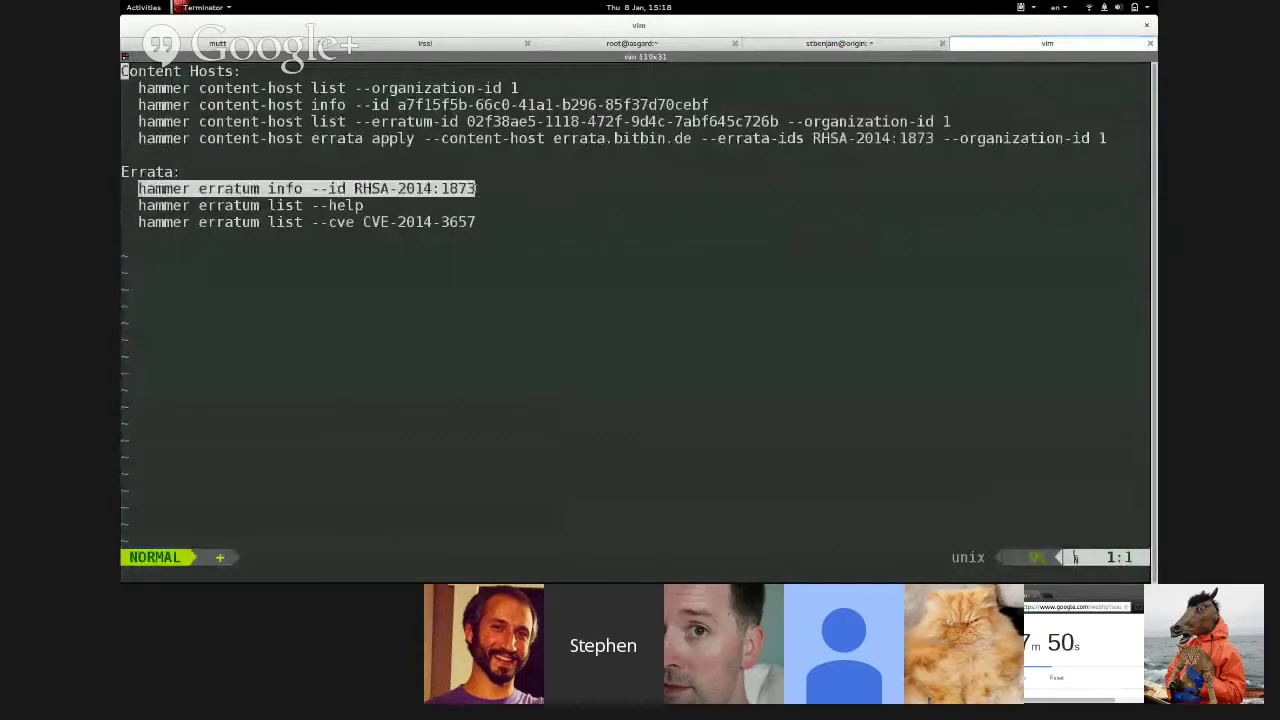
pyautogui.rightClick(476, 189)
pyautogui.click(497, 195)
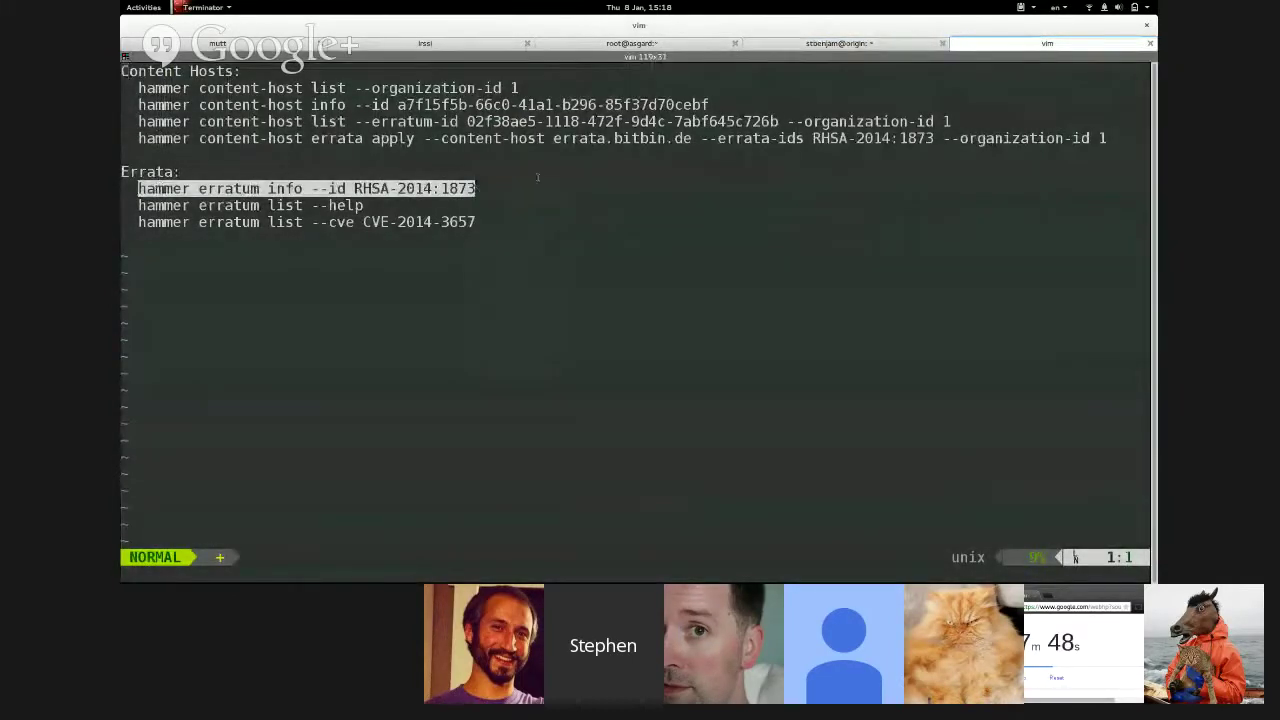
pyautogui.hotkey('ctrl', 'pageup')
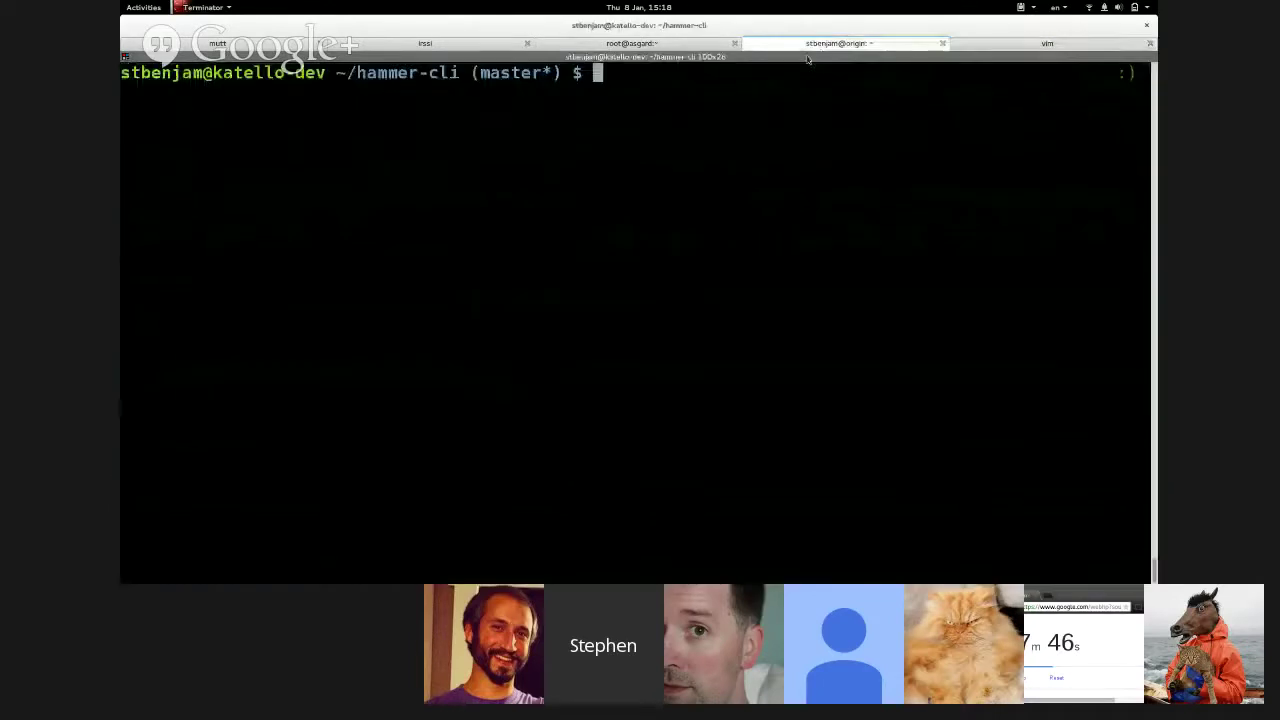
pyautogui.rightClick(672, 262)
pyautogui.click(692, 283)
pyautogui.press('Return')
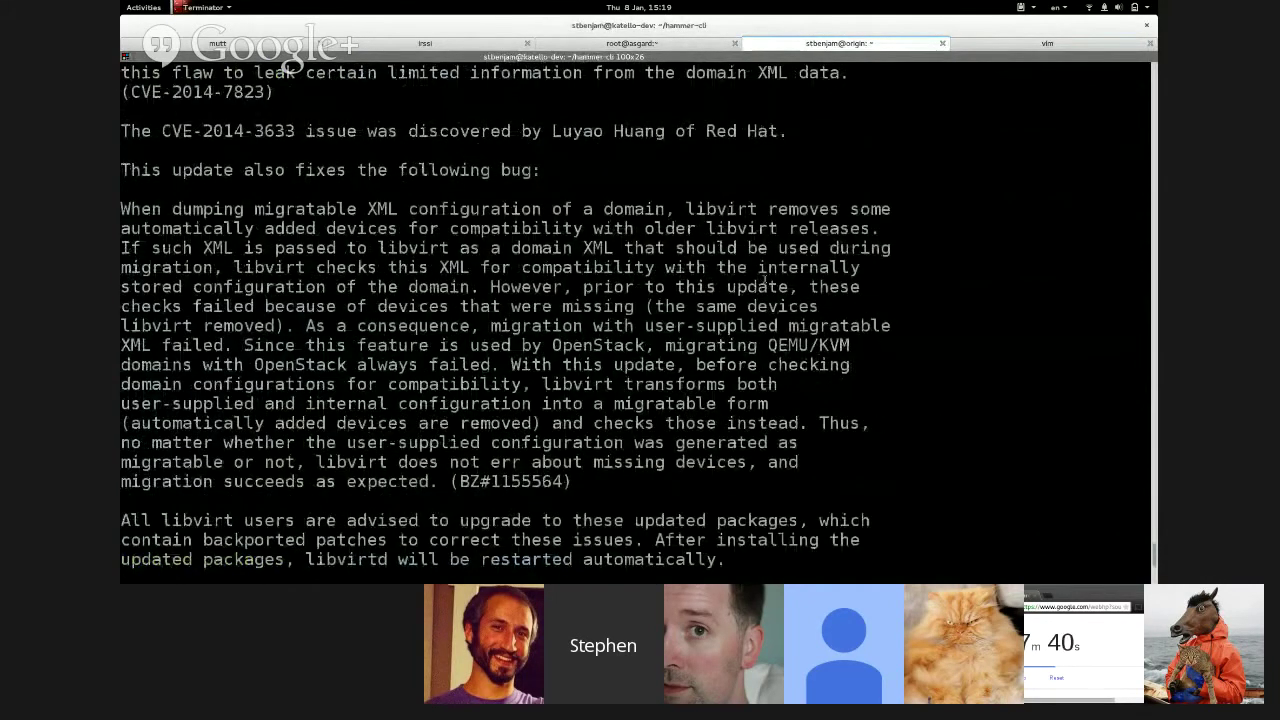
pyautogui.scroll(5, 764, 280)
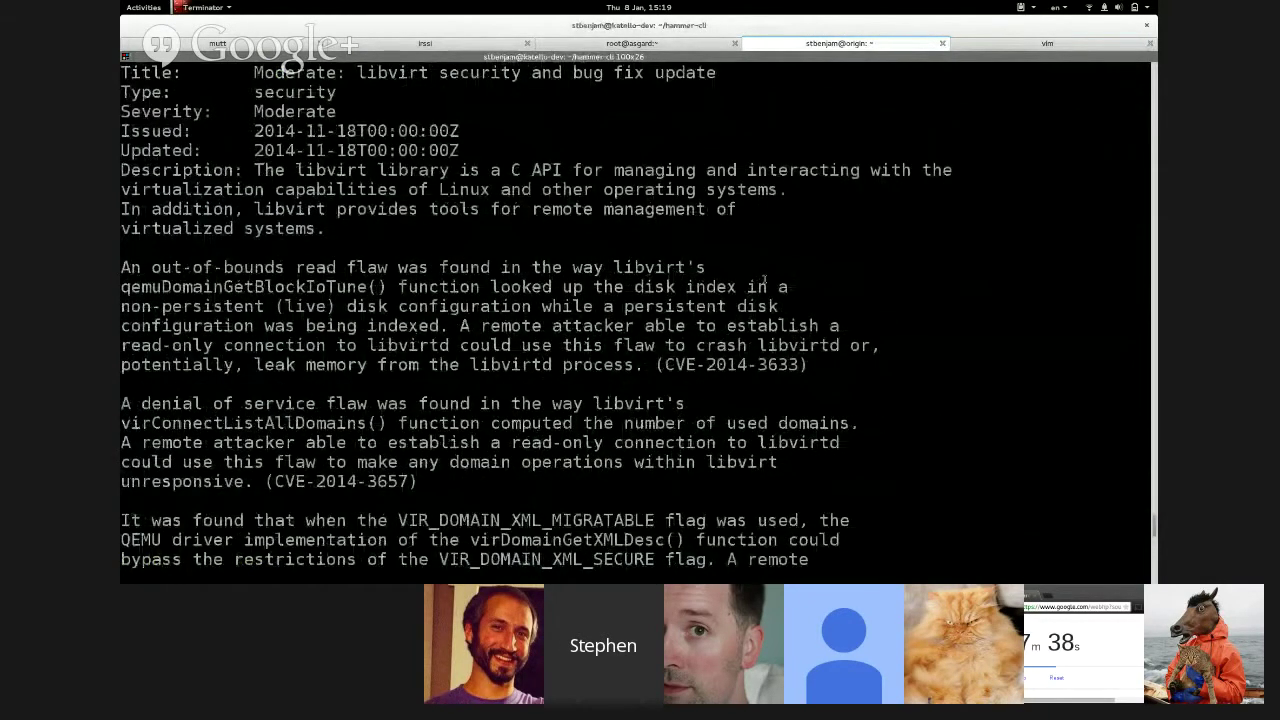
pyautogui.scroll(-5, 764, 280)
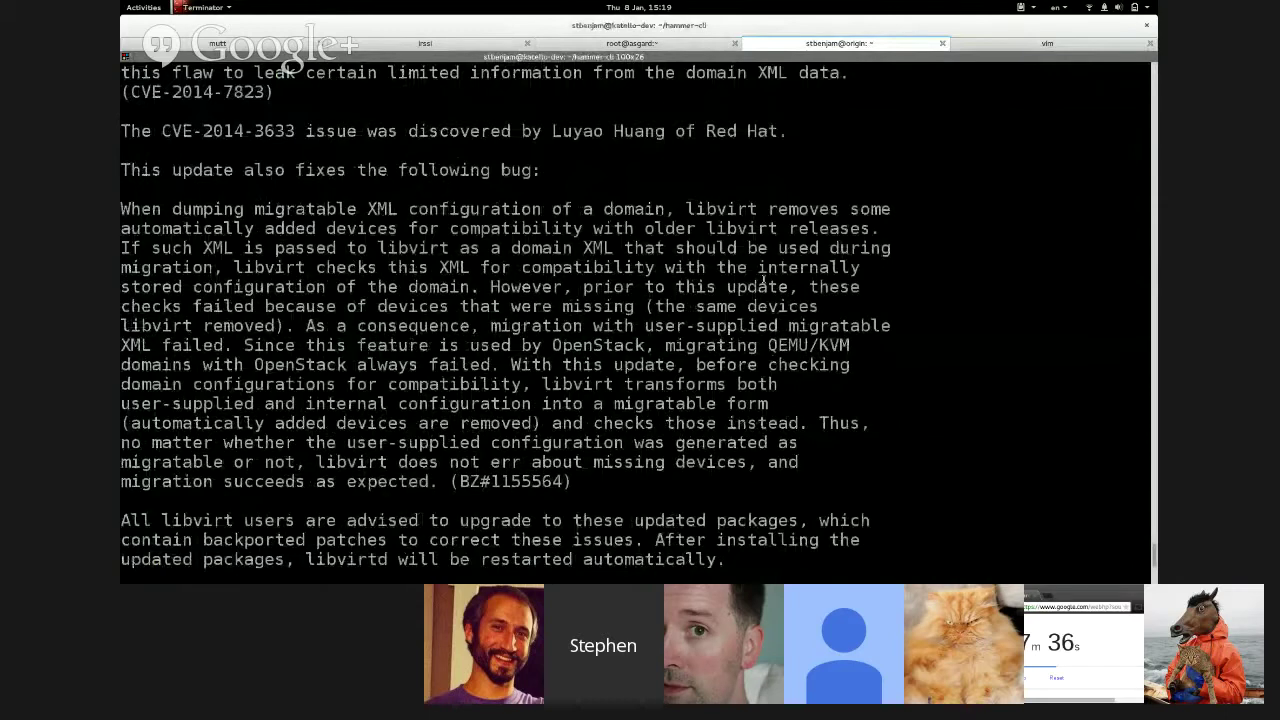
# - Back in the vim notes, copy the erratum list help command
pyautogui.hotkey('ctrl', 'pagedown')
pyautogui.moveTo(138, 205); pyautogui.dragTo(365, 205)
pyautogui.rightClick(366, 206)
pyautogui.click(386, 211)
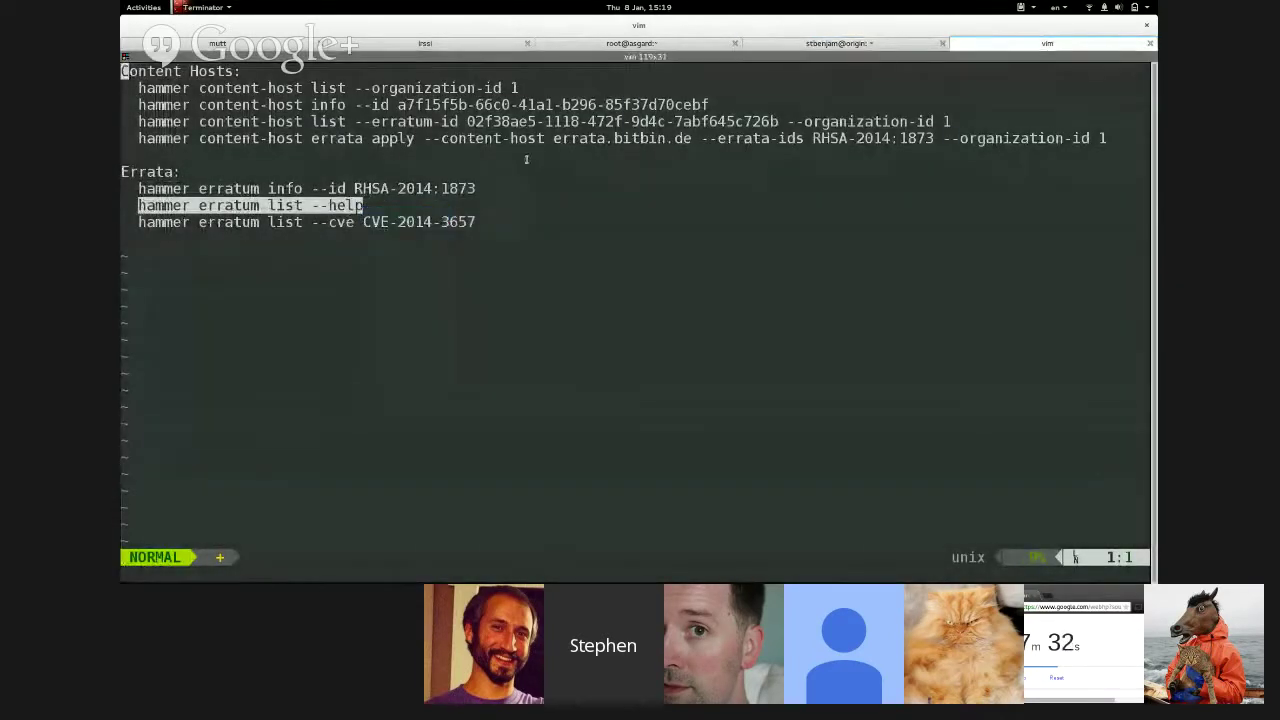
# - Run 'hammer erratum list --help' in the shell, highlight its --cve option, then return to vim
pyautogui.hotkey('ctrl', 'pageup')
pyautogui.hotkey('ctrl', 'l')
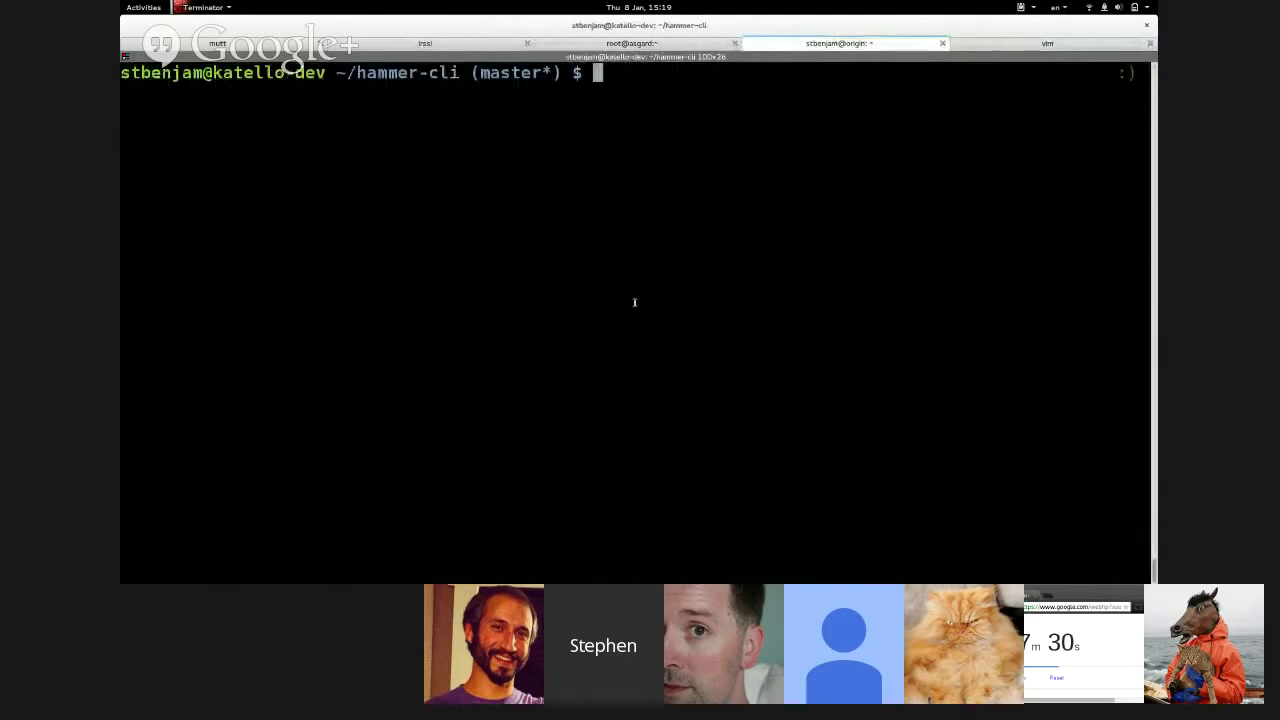
pyautogui.rightClick(634, 302)
pyautogui.click(652, 318)
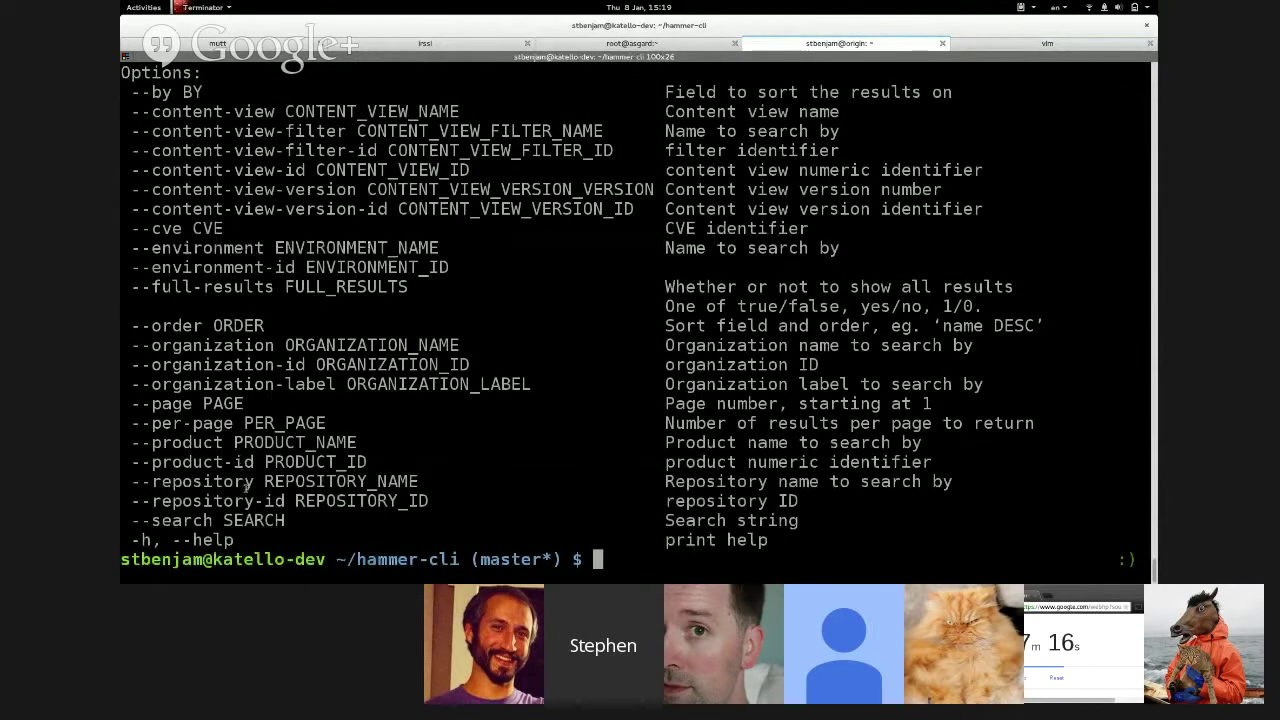
pyautogui.doubleClick(178, 228)
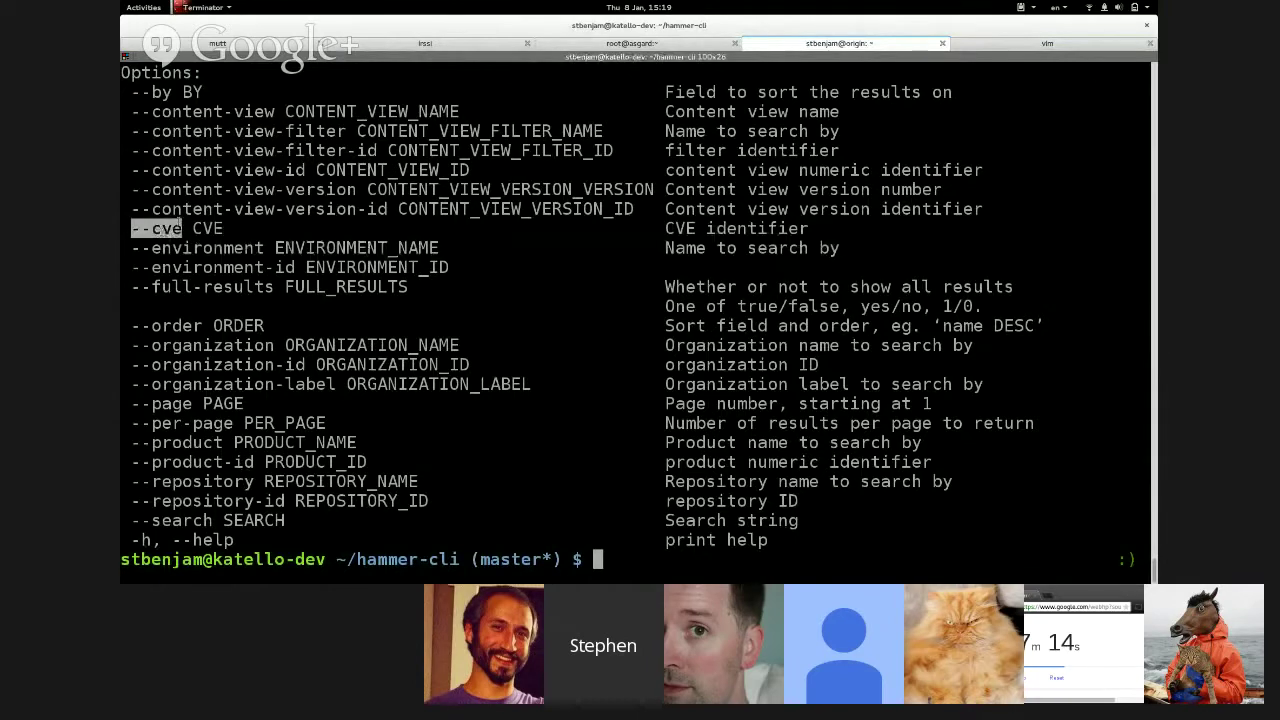
pyautogui.click(995, 44)
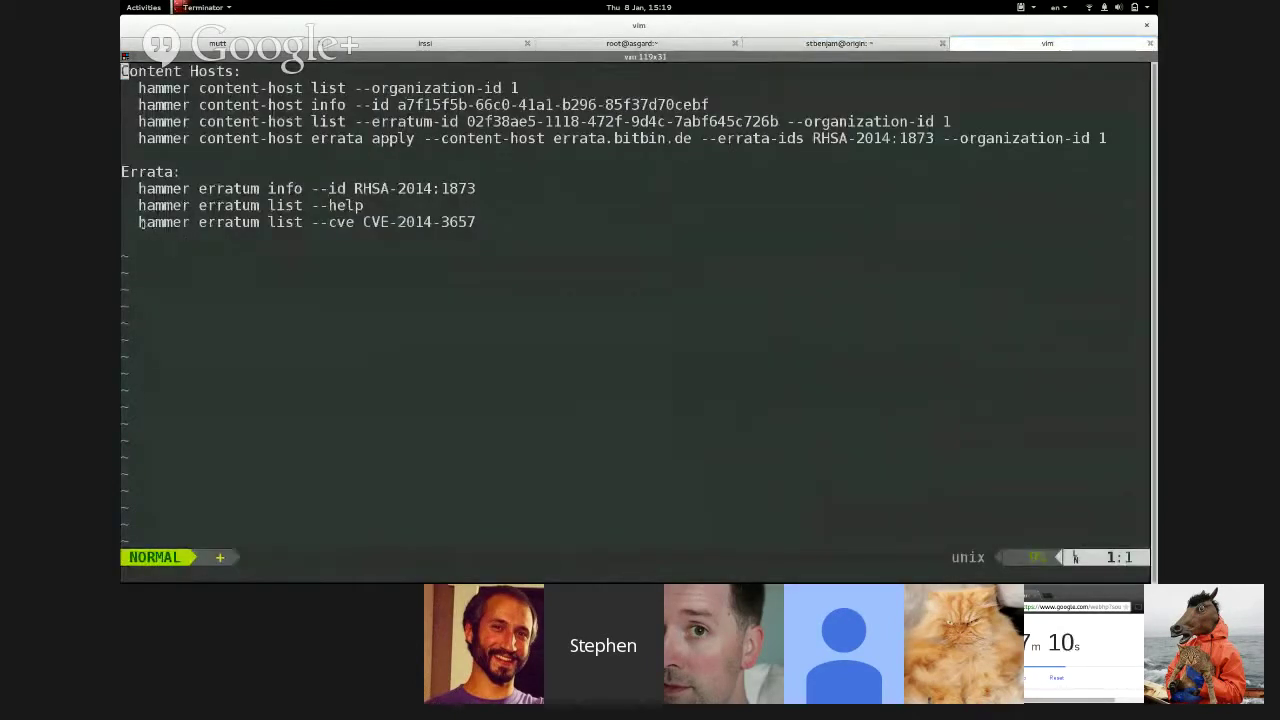
# - Copy the CVE-2014-3657 hammer erratum list query from vim and run it in the hammer-cli tab
pyautogui.moveTo(140, 222); pyautogui.dragTo(478, 219)
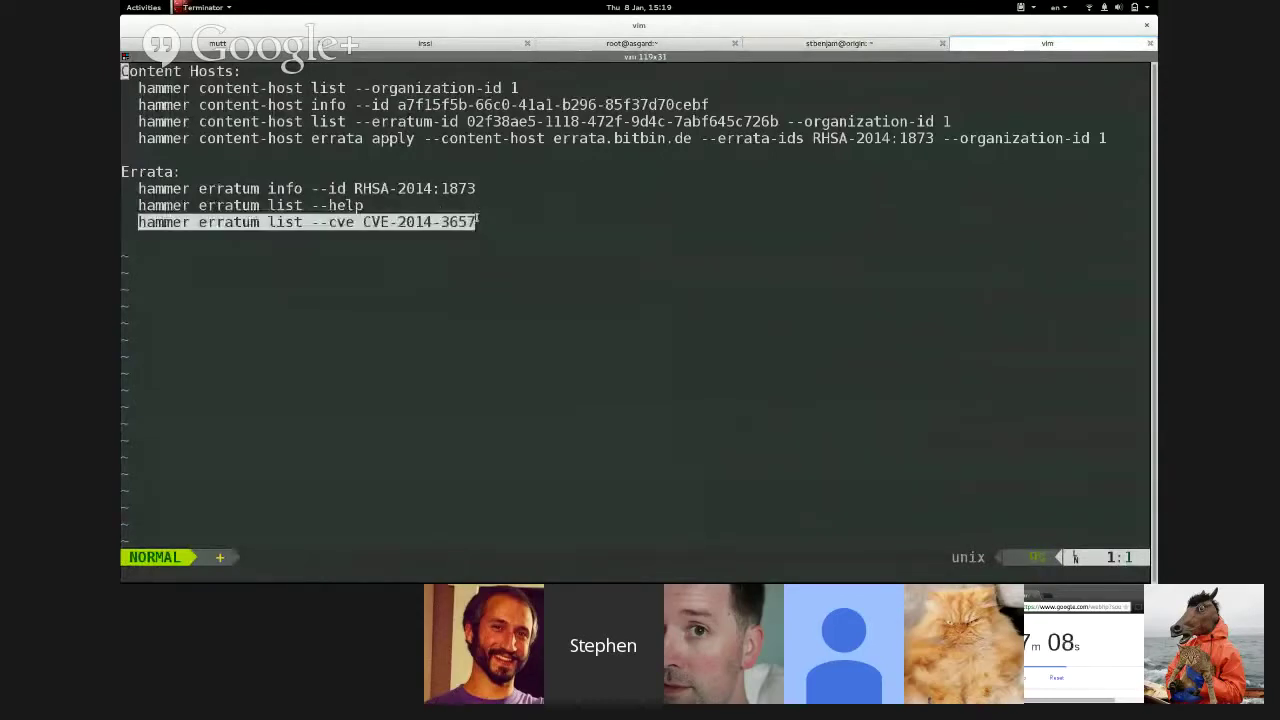
pyautogui.rightClick(478, 219)
pyautogui.click(500, 229)
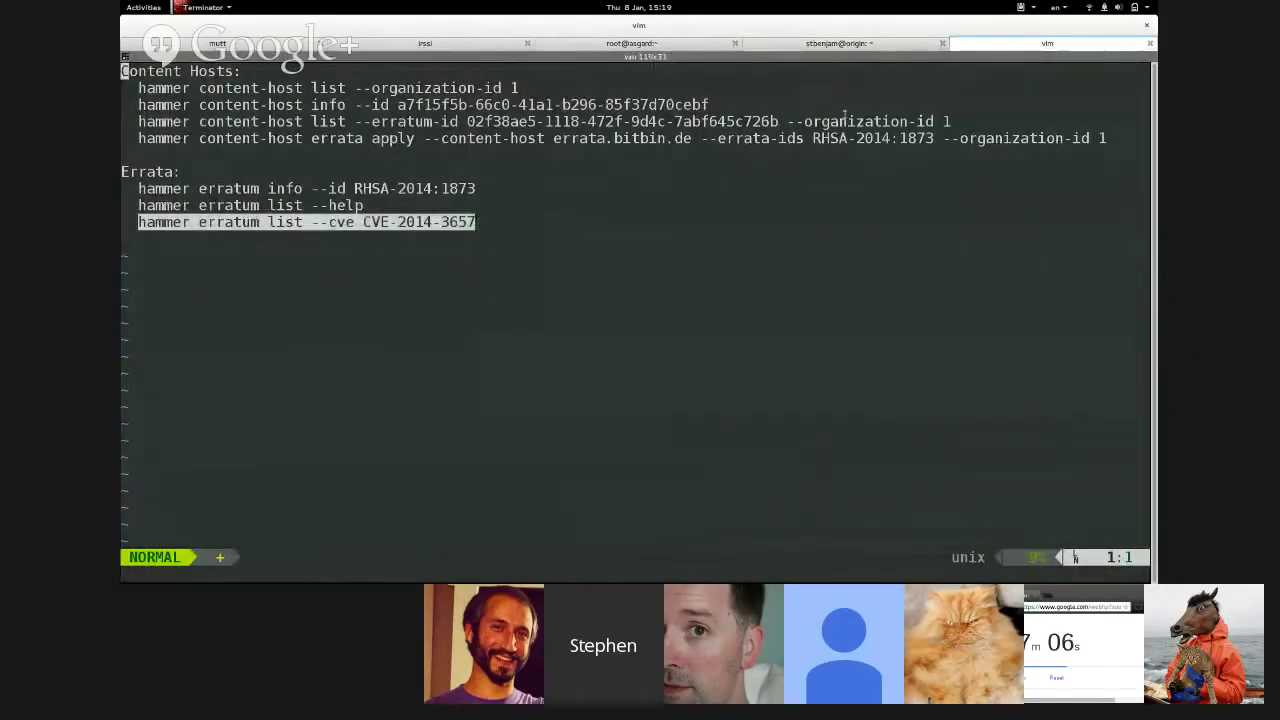
pyautogui.click(816, 44)
pyautogui.hotkey('ctrl', 'l')
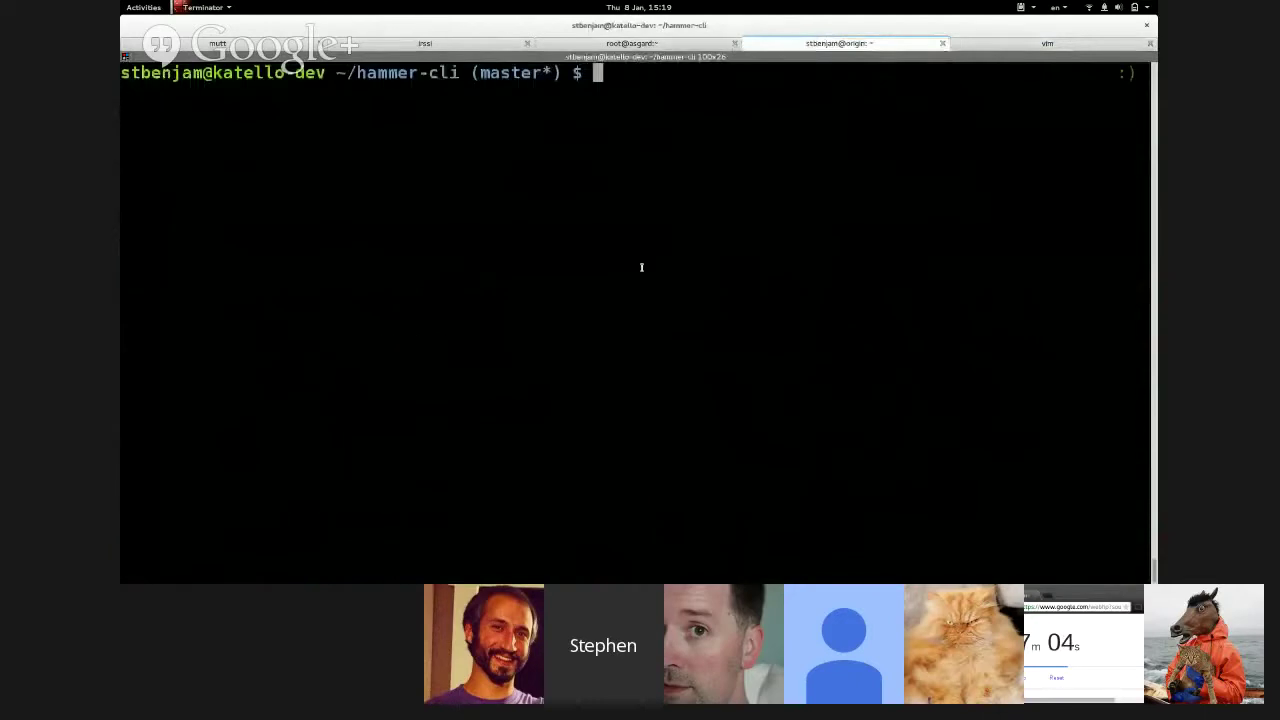
pyautogui.rightClick(640, 268)
pyautogui.click(671, 287)
pyautogui.press('Return')
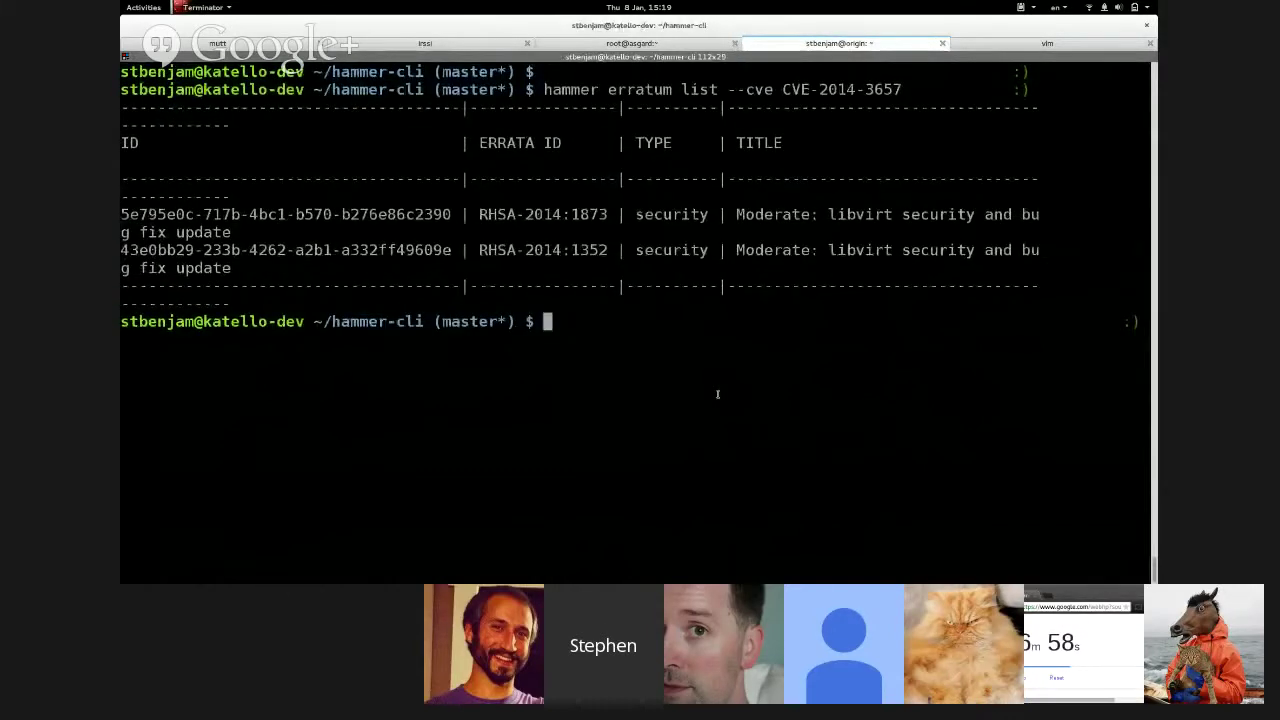
# - Rerun the query with smaller text to show two libvirt security errata, then switch to Hangouts
pyautogui.press('Up')
pyautogui.press('Return')
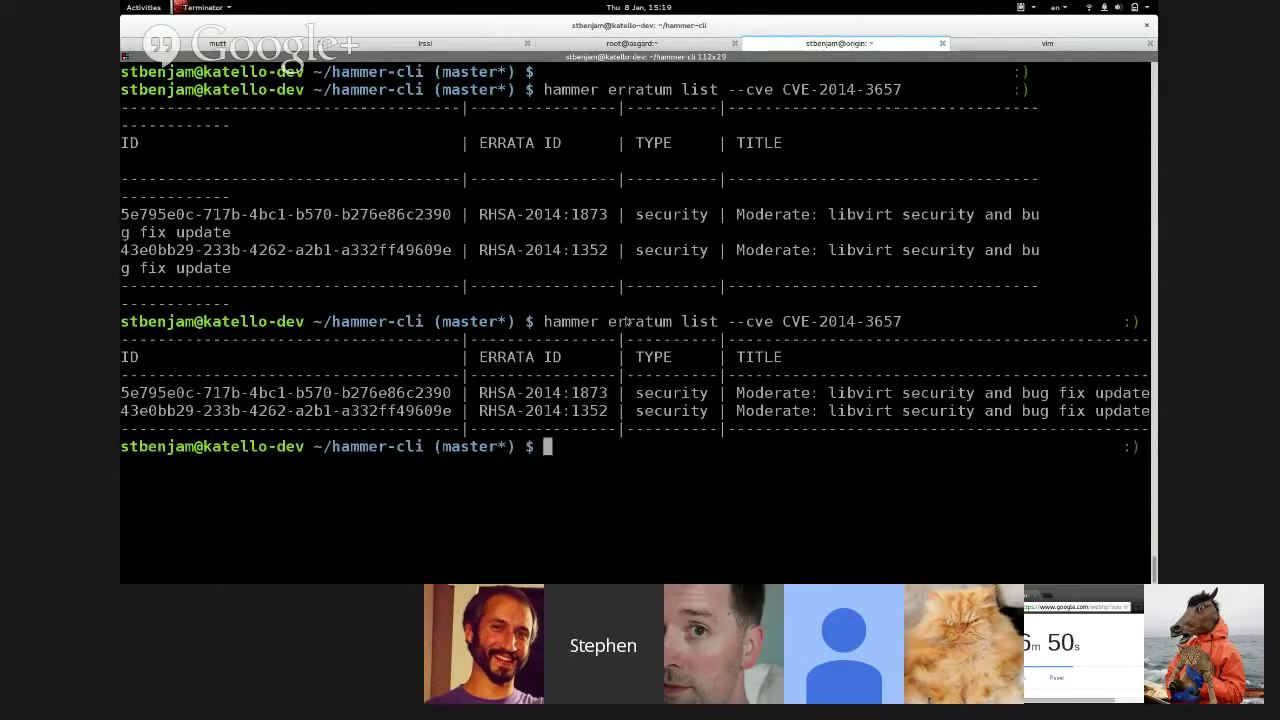
pyautogui.hotkey('alt', 'Tab')
pyautogui.moveTo(622, 305)
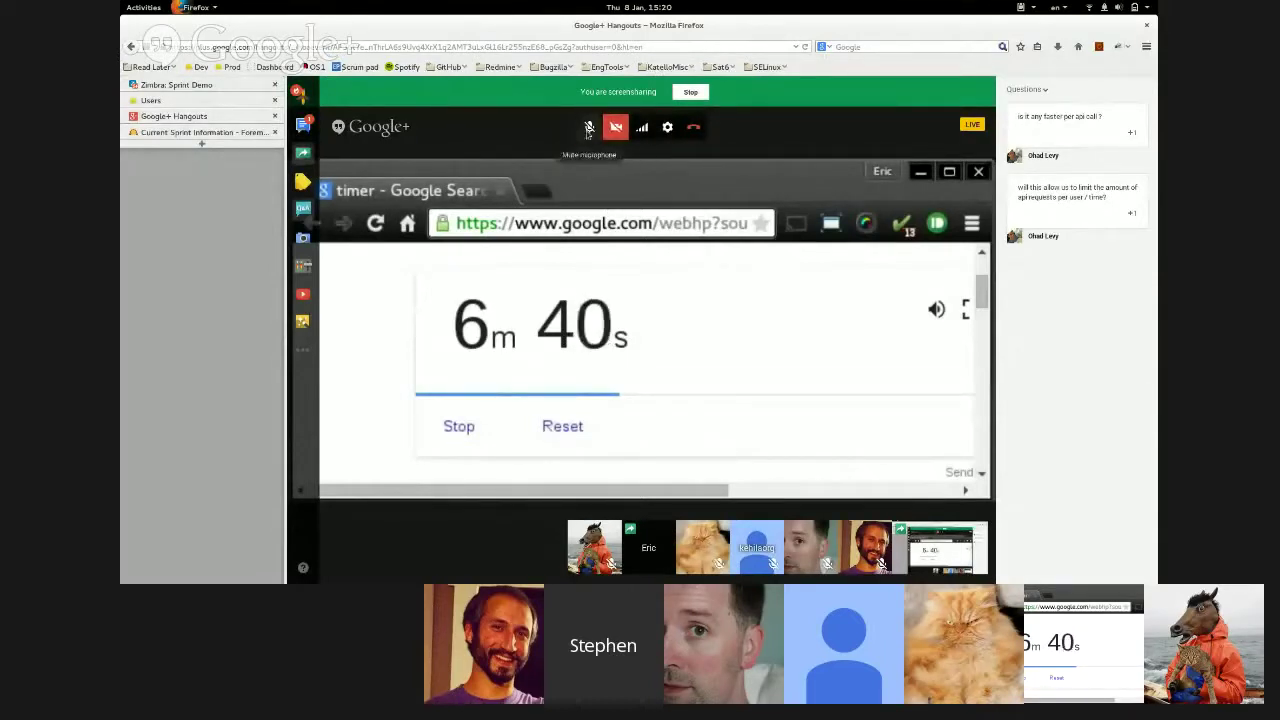
# - Mute the microphone from the Hangouts toolbar
pyautogui.click(590, 134)
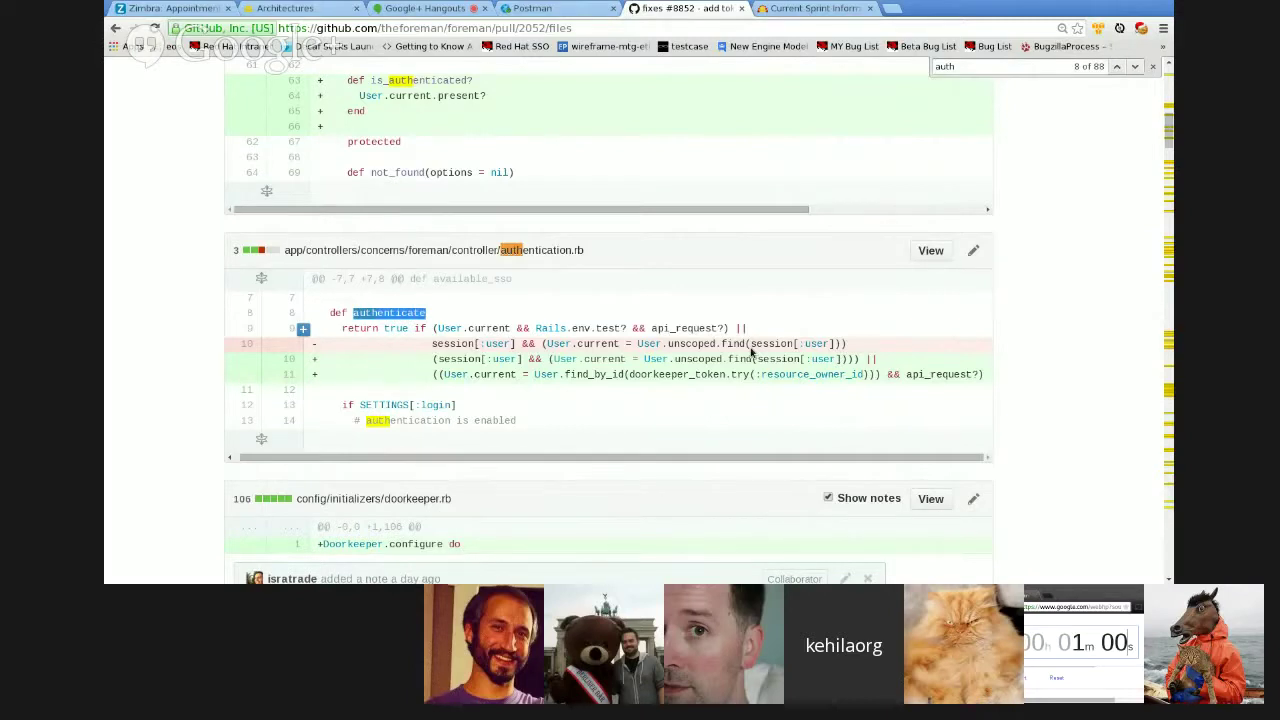
# - Highlight the new doorkeeper_token line 11 in authentication.rb, then switch to Foreman Architectures
pyautogui.tripleClick(668, 390)
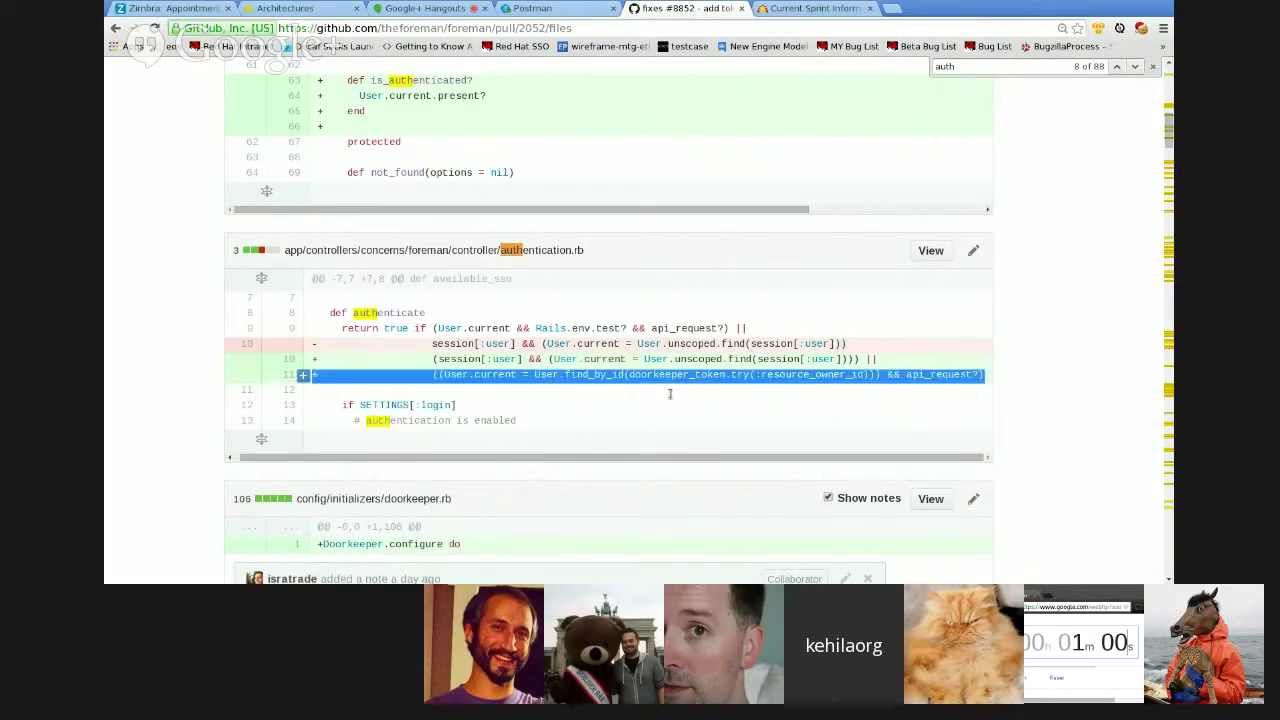
pyautogui.click(670, 393)
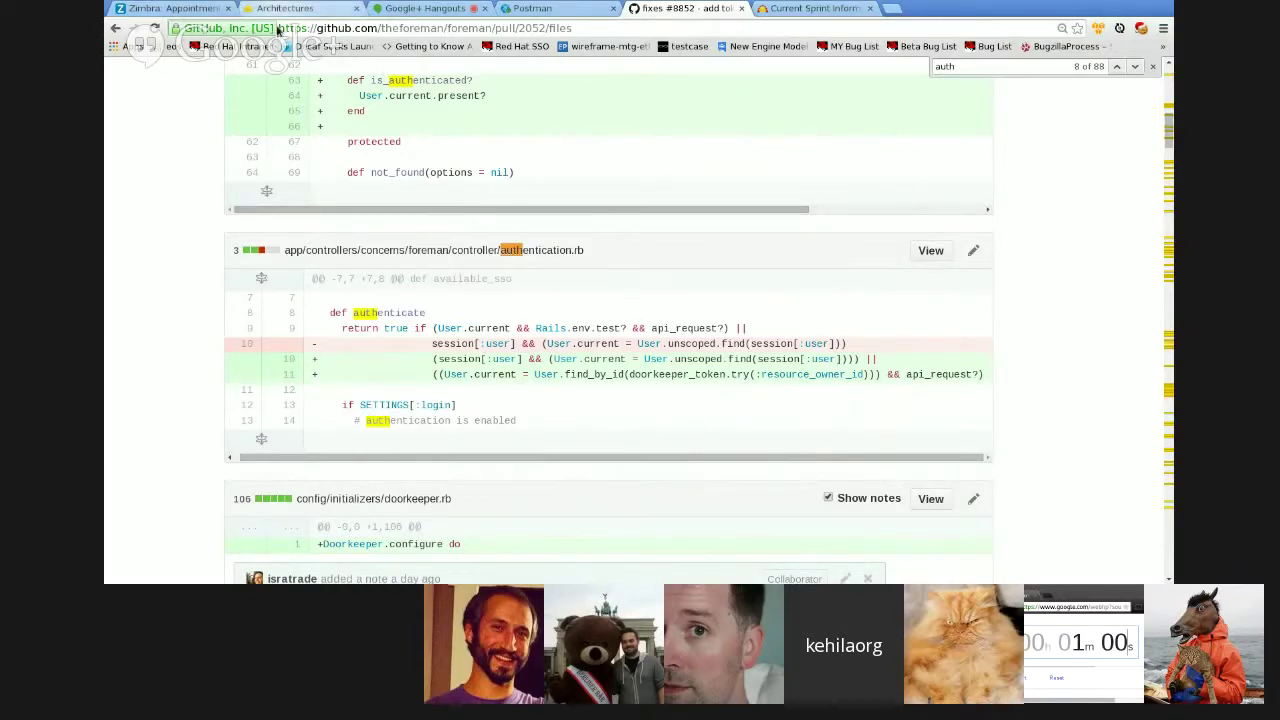
pyautogui.click(282, 9)
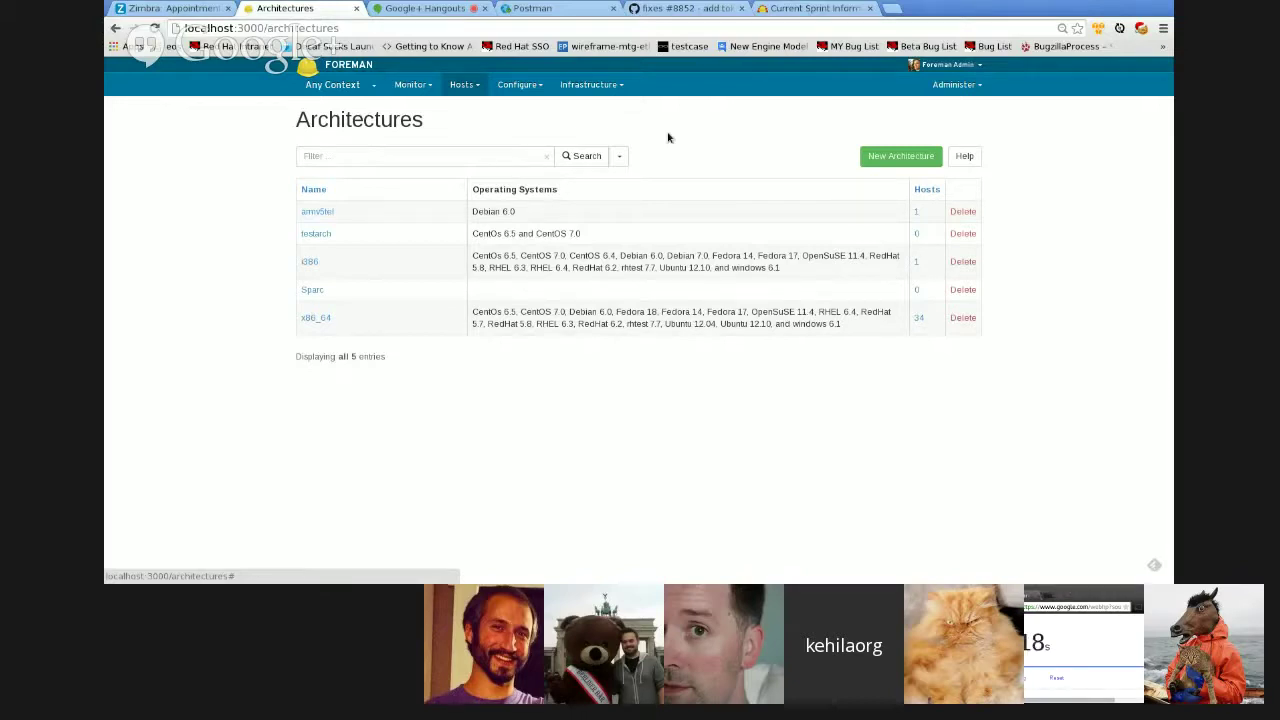
# - Open the Smart Proxies page from the Infrastructure menu
pyautogui.click(590, 84)
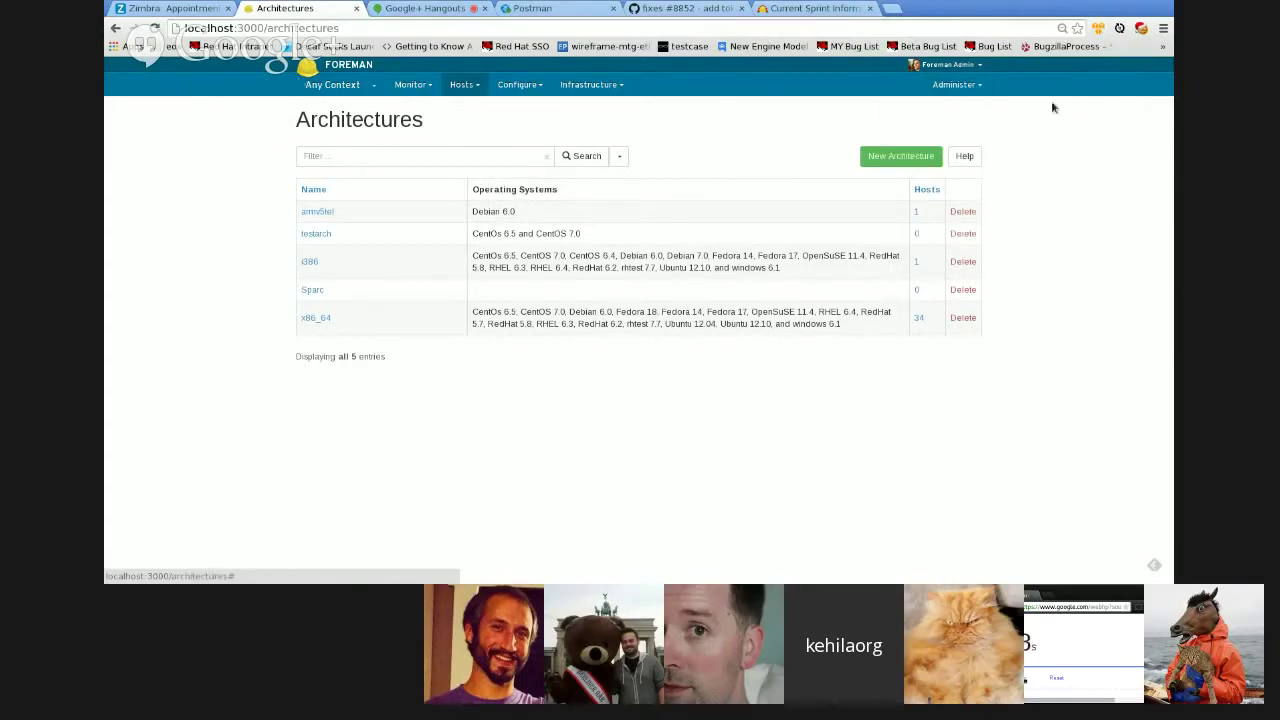
pyautogui.moveTo(589, 86)
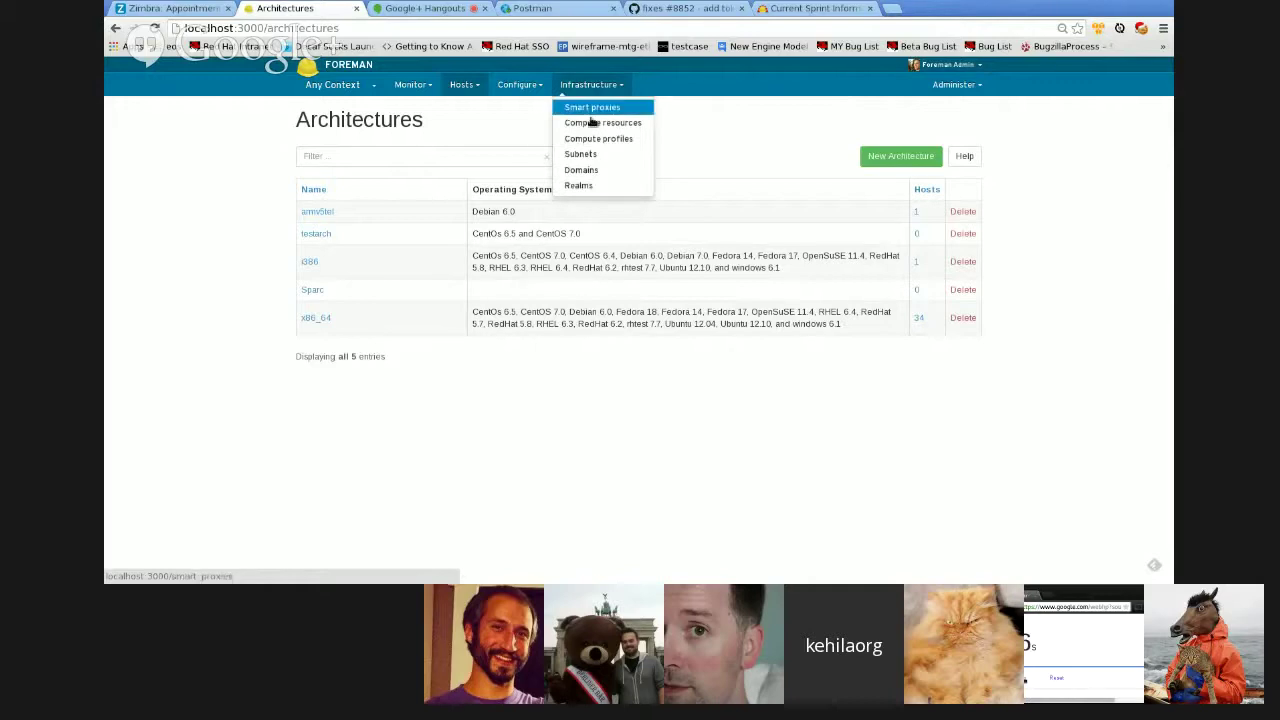
pyautogui.click(591, 110)
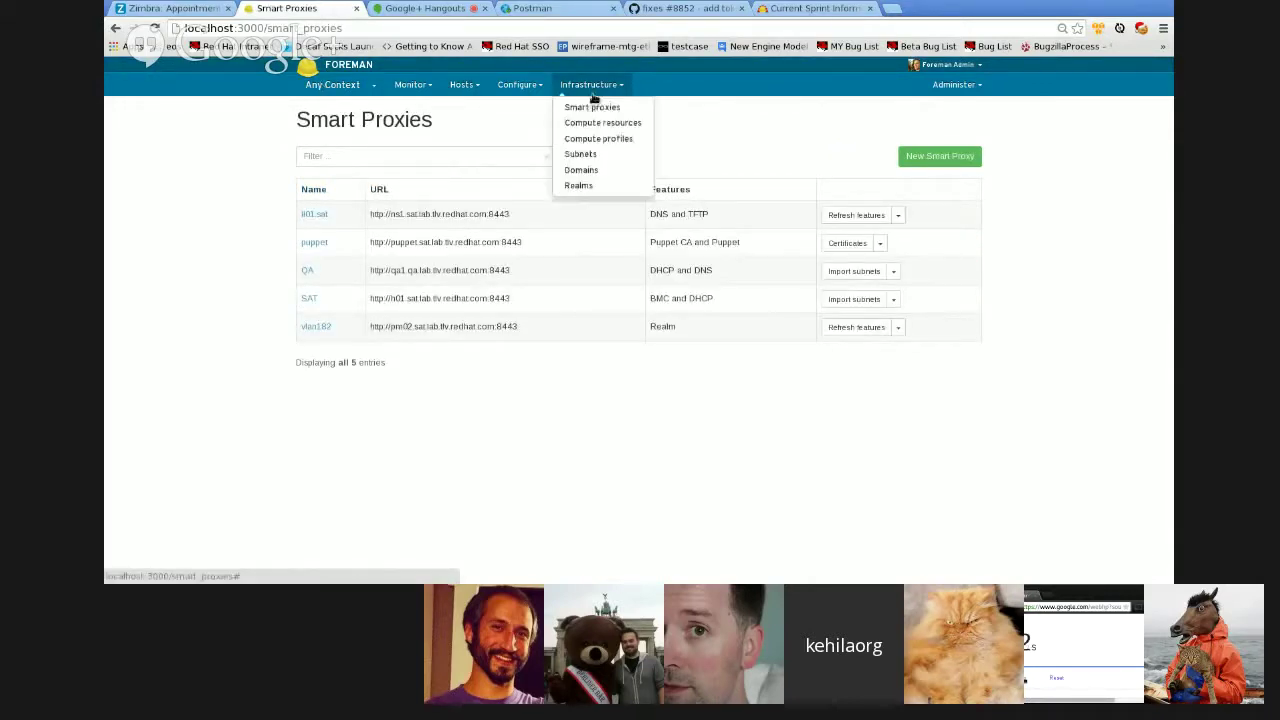
pyautogui.moveTo(519, 86)
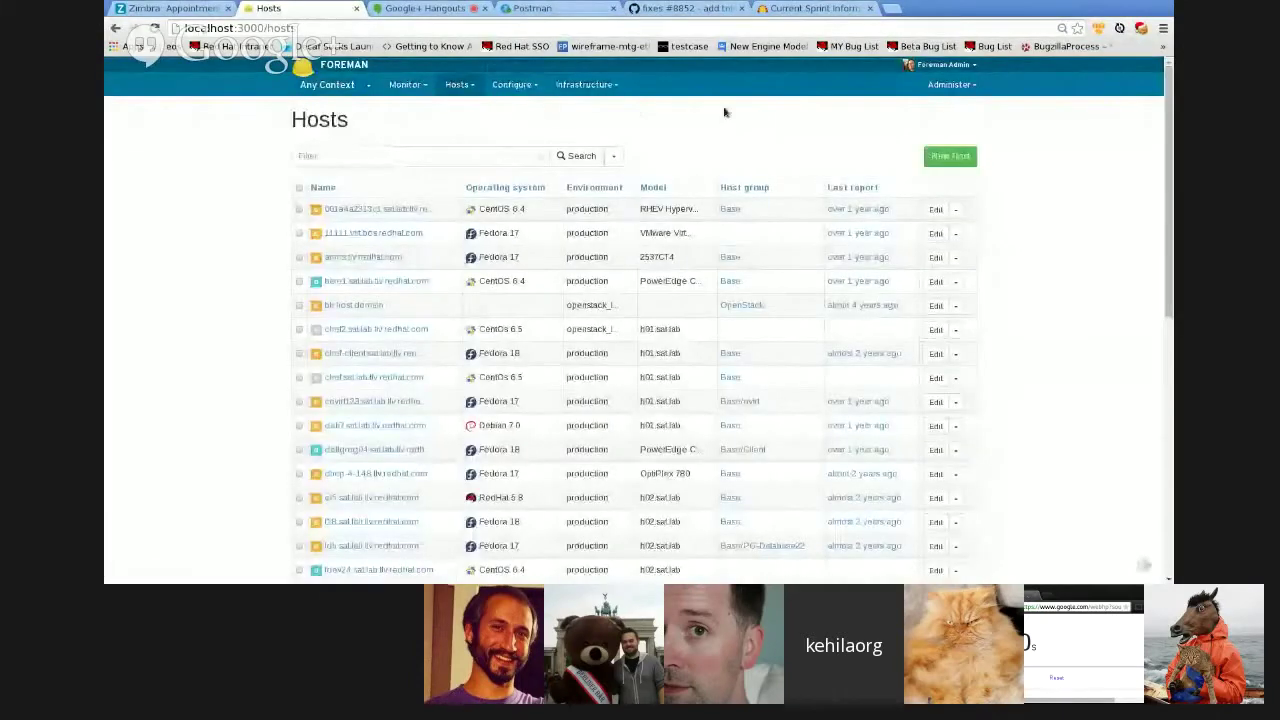
pyautogui.moveTo(586, 96)
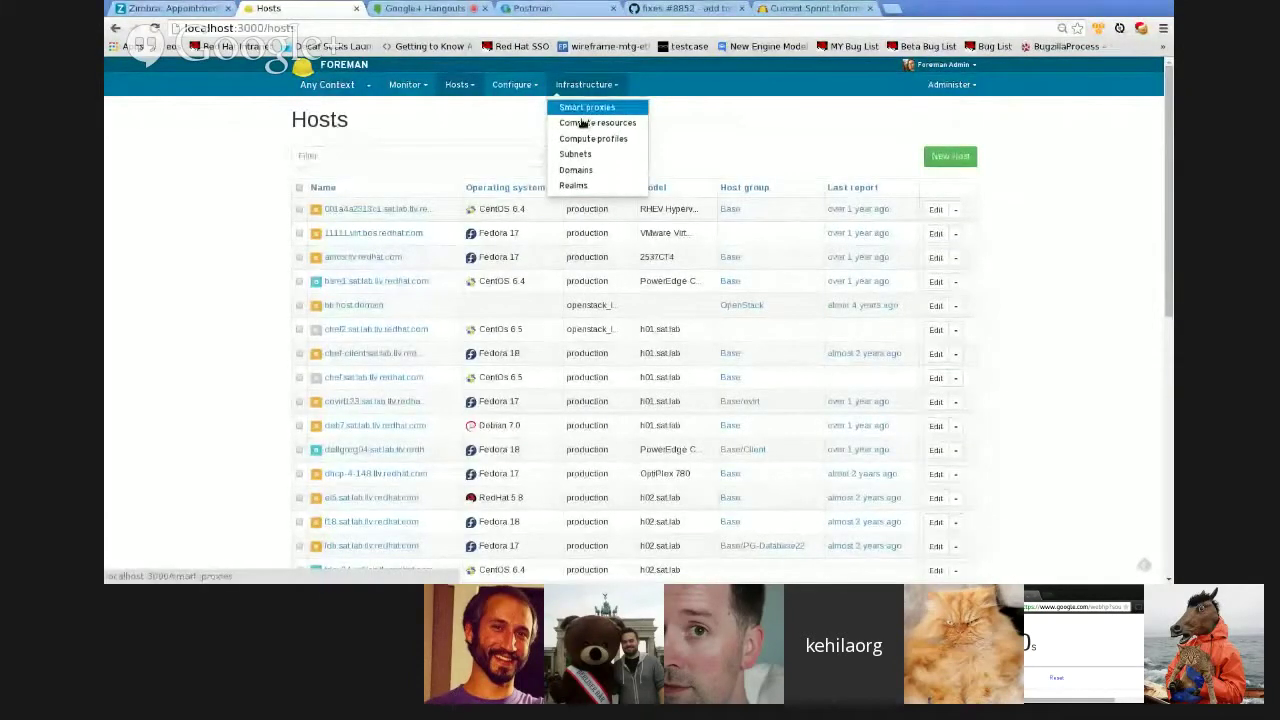
pyautogui.click(588, 106)
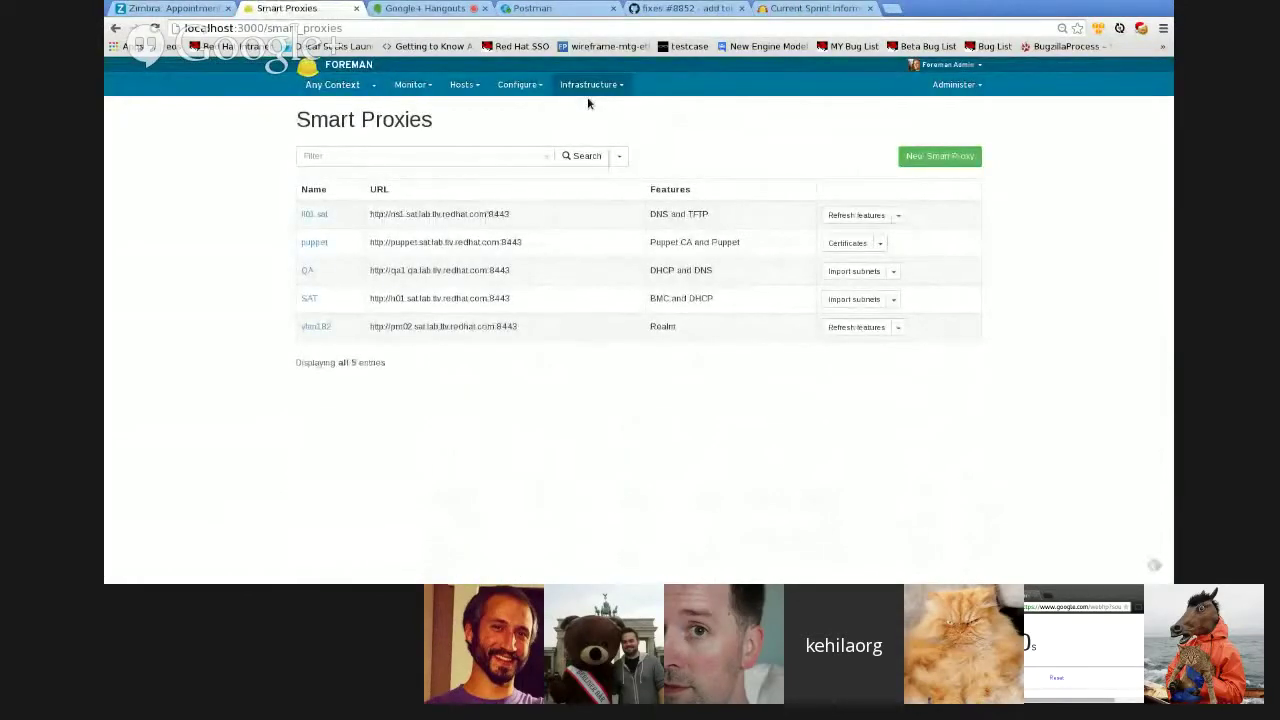
# - Go to Compute Resources under Infrastructure, then switch to the Hangouts call tab
pyautogui.click(587, 92)
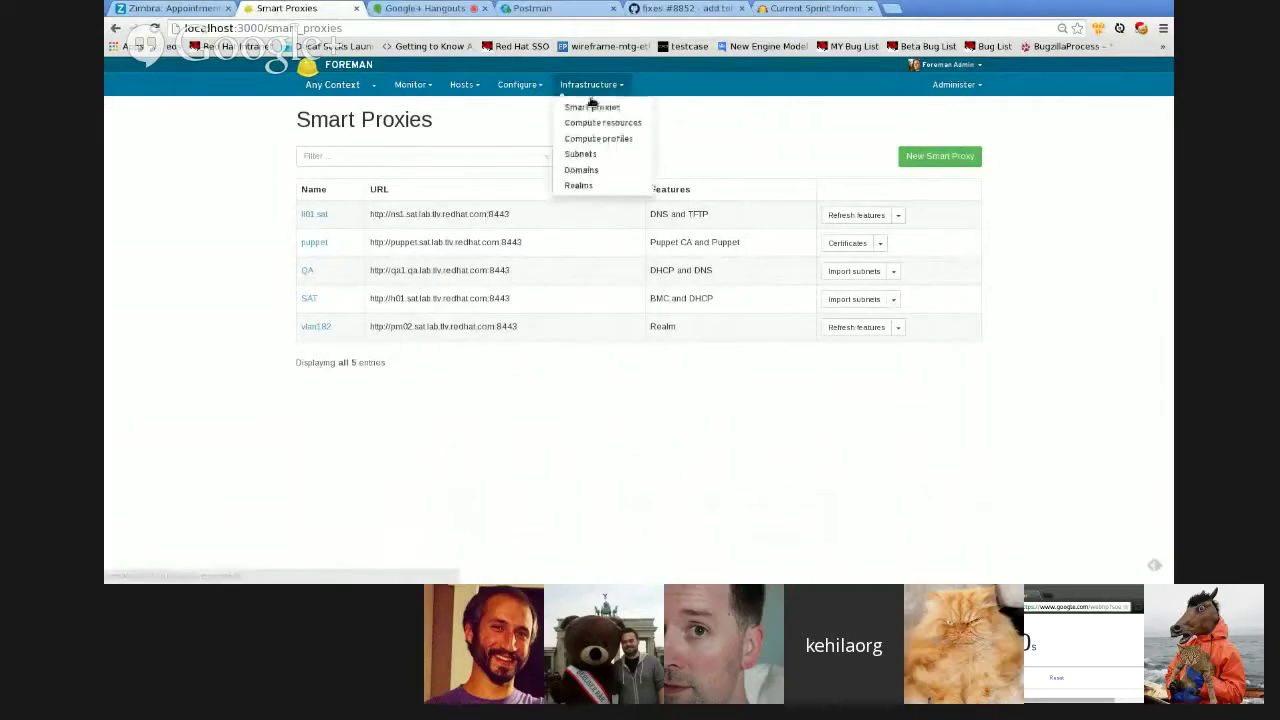
pyautogui.click(584, 140)
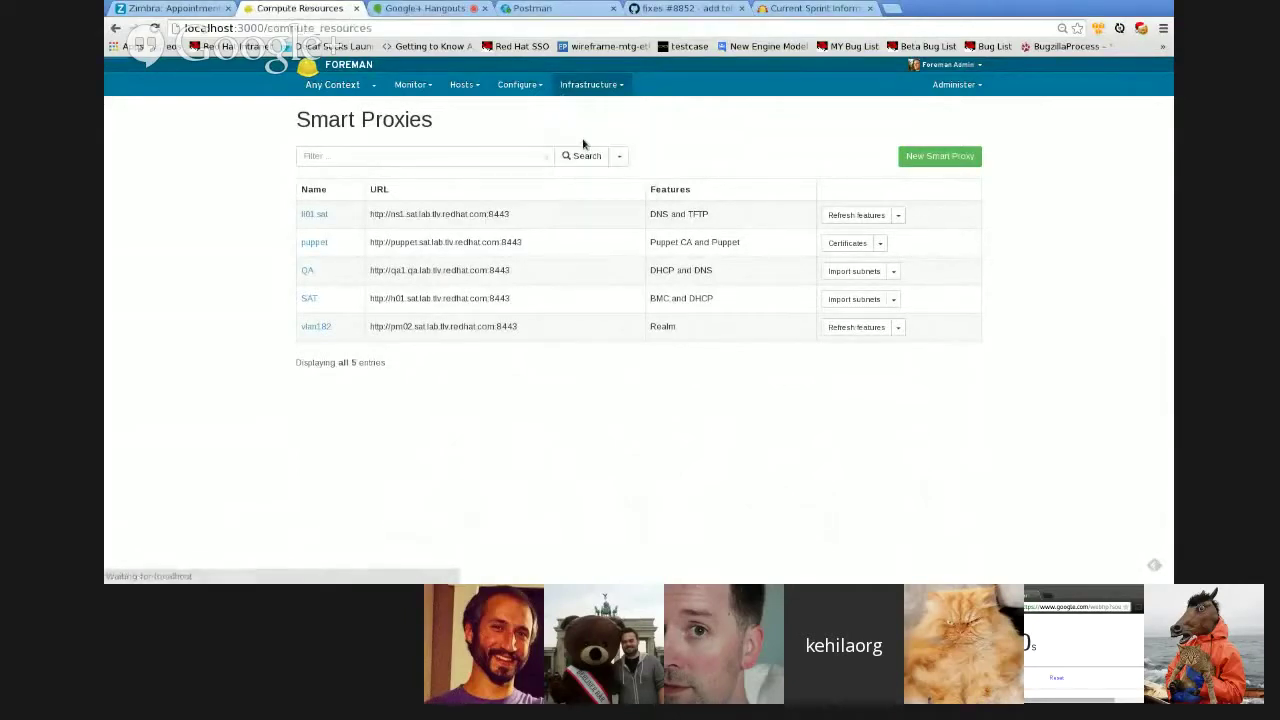
pyautogui.click(587, 88)
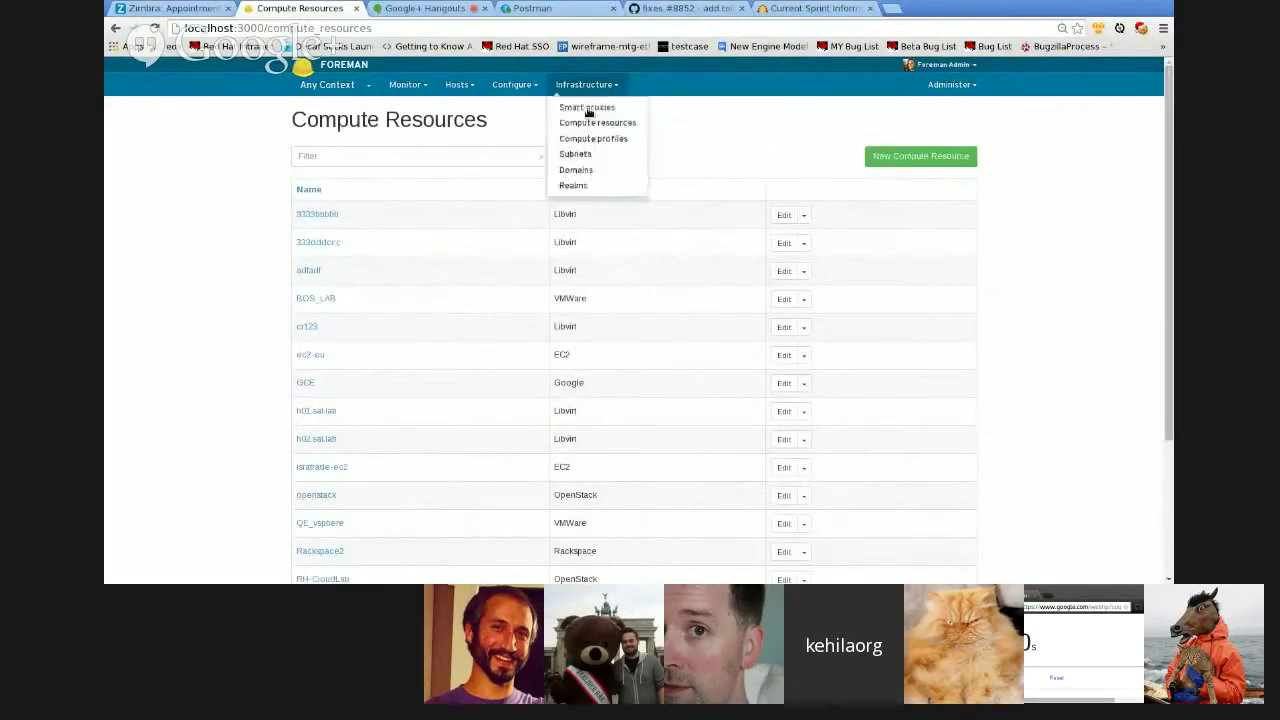
pyautogui.click(587, 121)
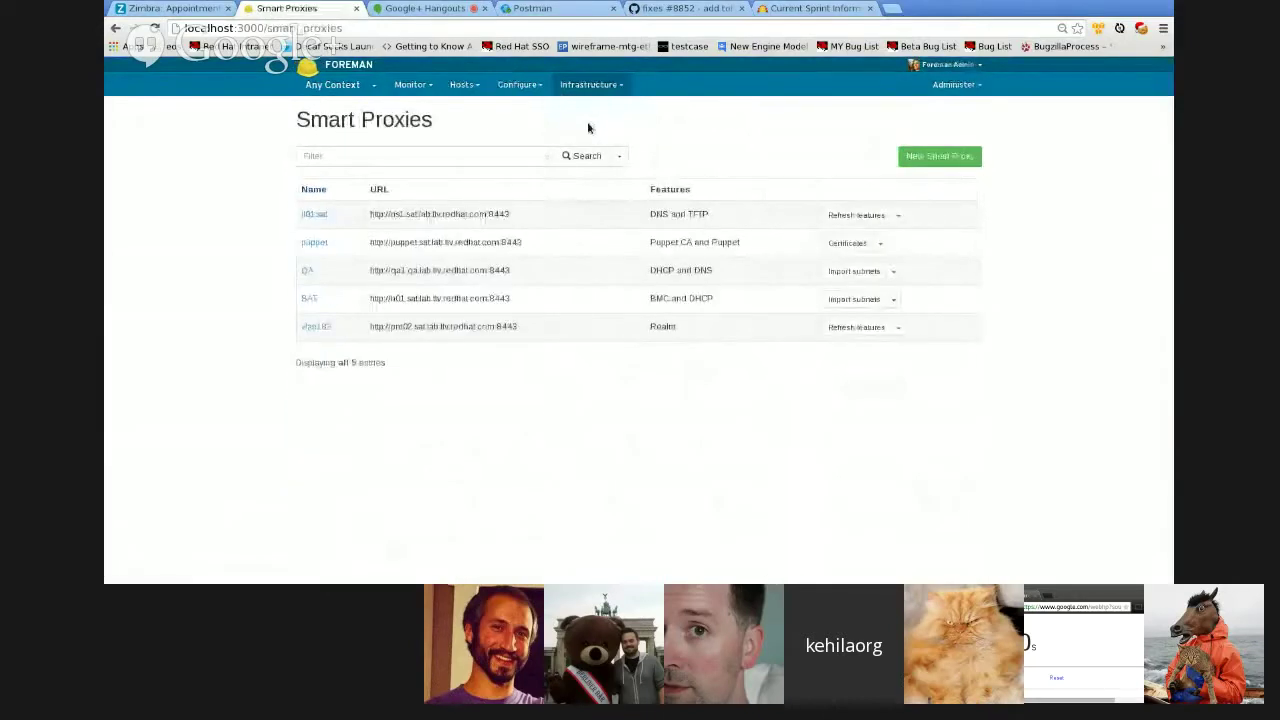
pyautogui.click(590, 84)
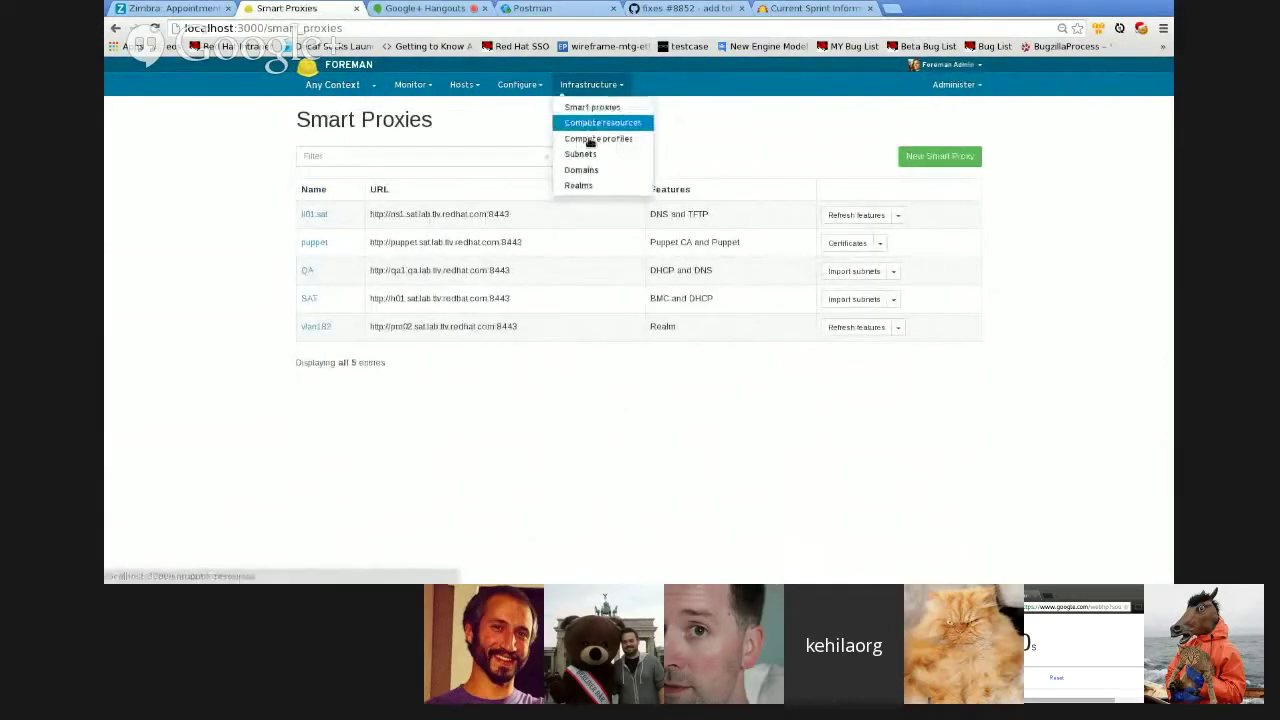
pyautogui.click(590, 136)
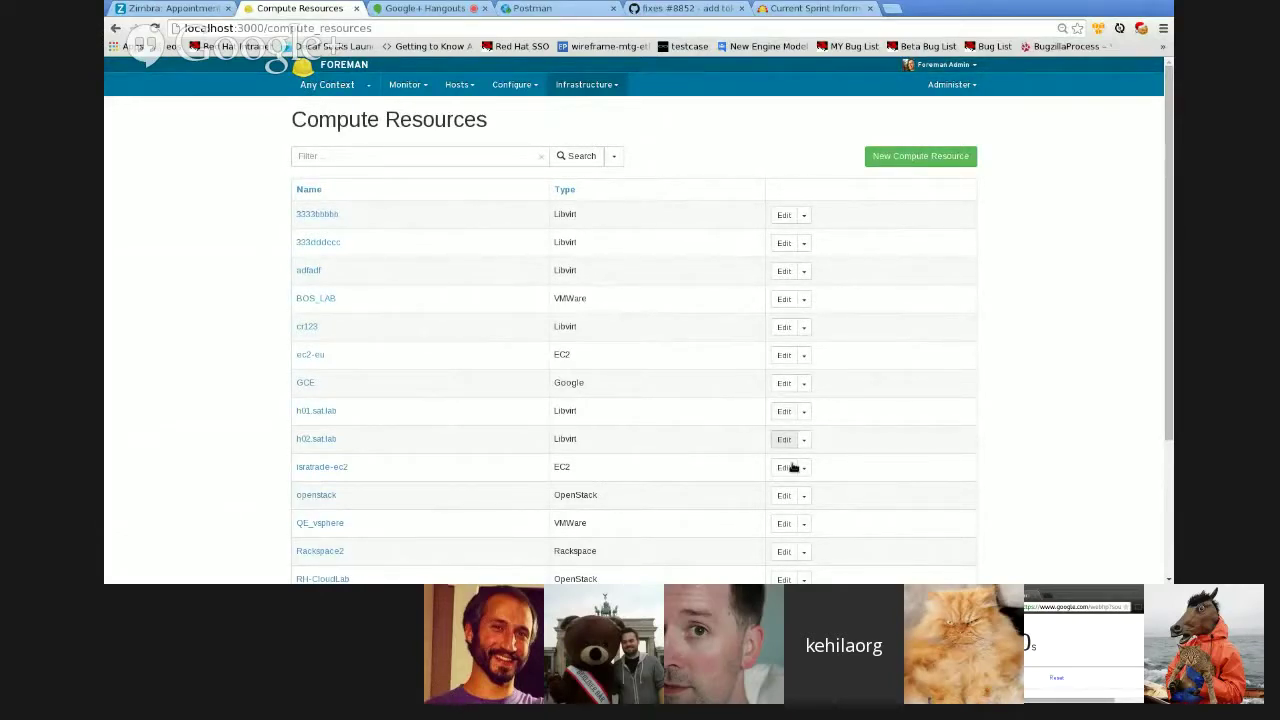
pyautogui.click(425, 8)
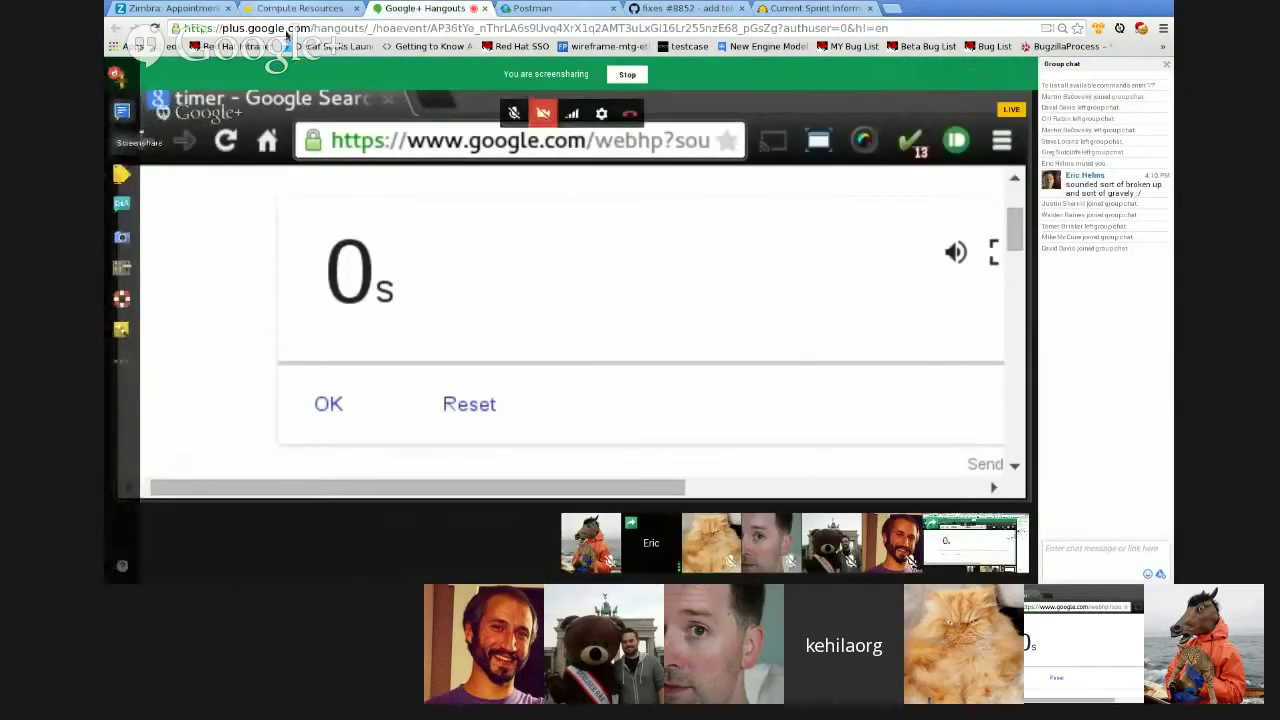
# - Switch back to the Compute Resources browser tab
pyautogui.click(295, 8)
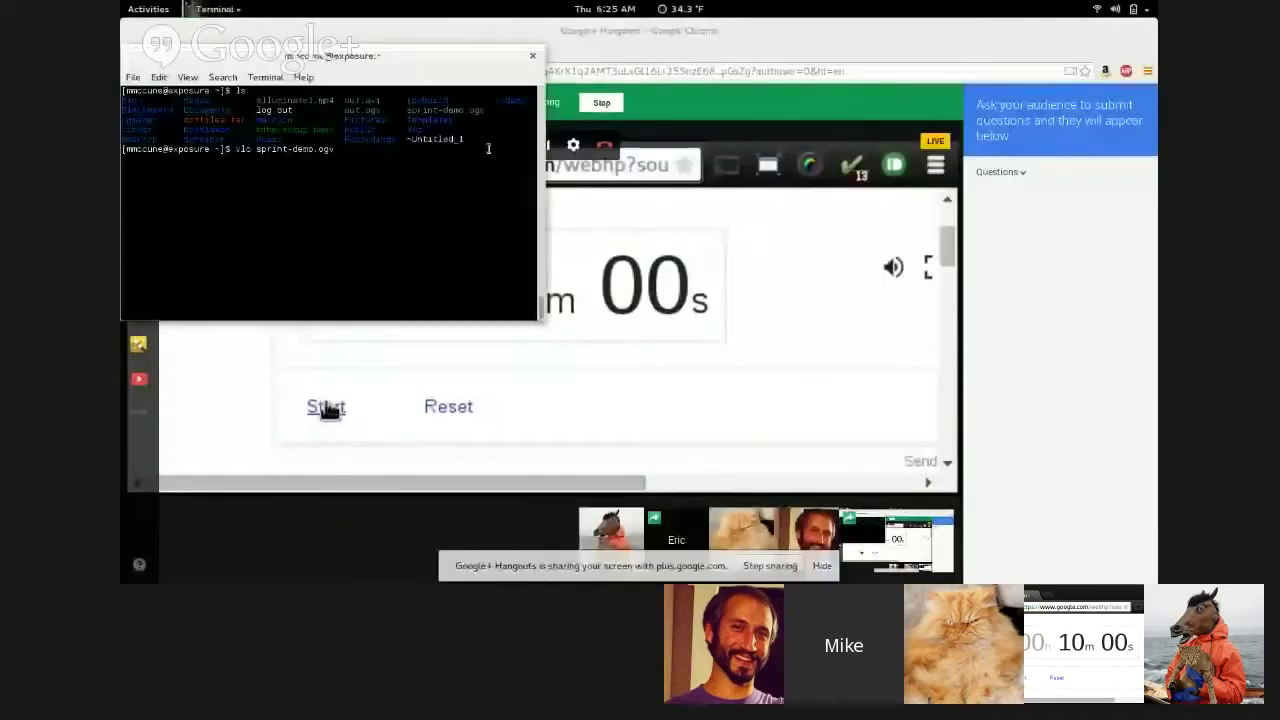
# - Play sprint-demo.ogv in VLC, raise the volume and speed playback up to 1.40x
pyautogui.press('Return')
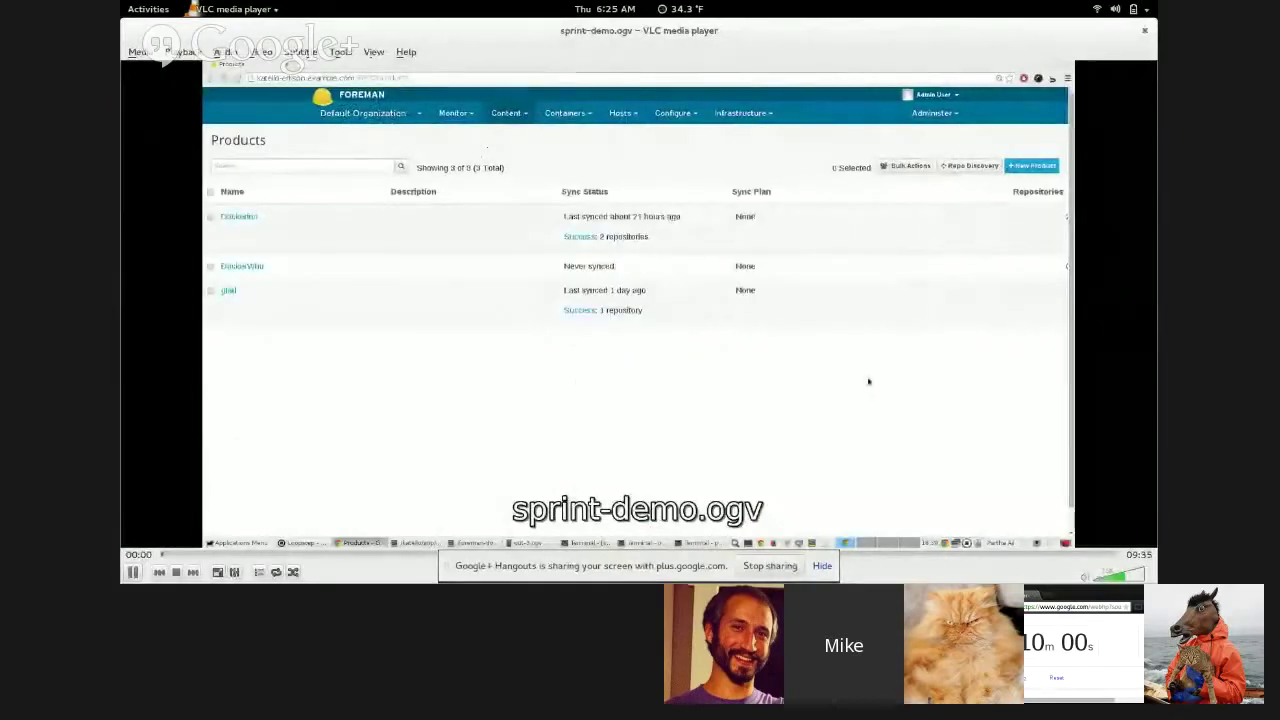
pyautogui.scroll(2, 868, 381)
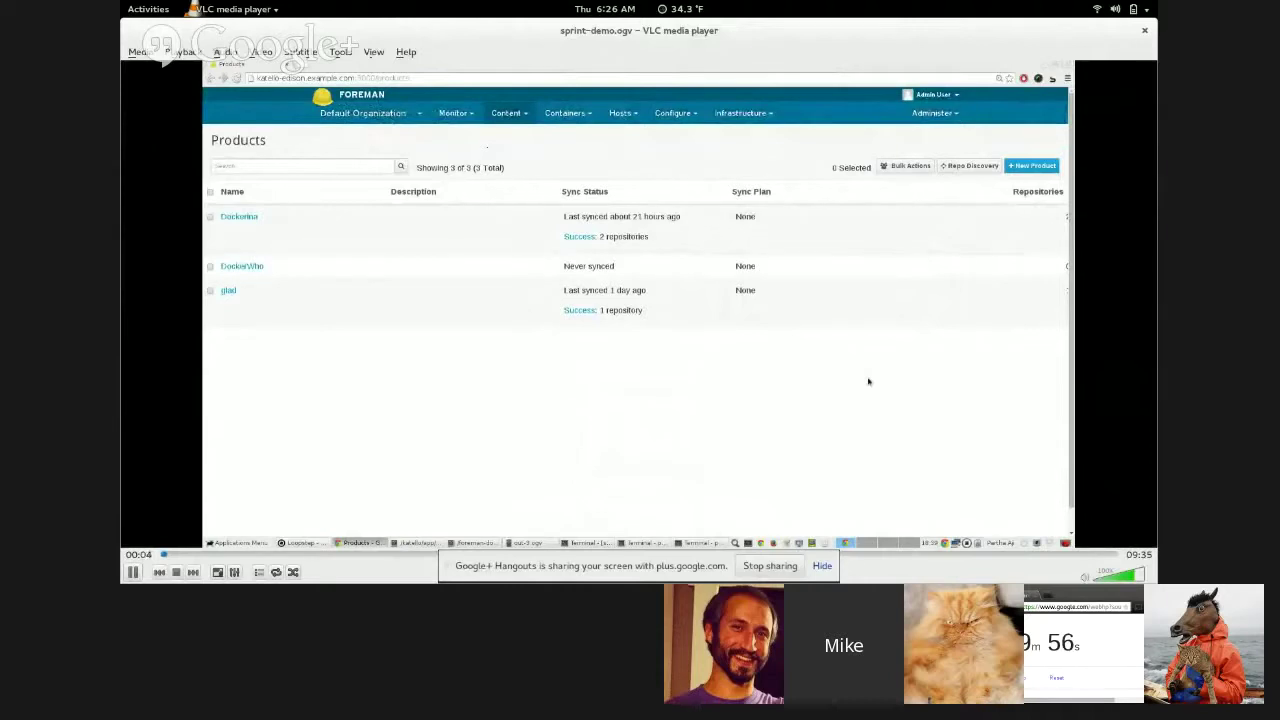
pyautogui.press(']')
pyautogui.press(']')
pyautogui.press(']')
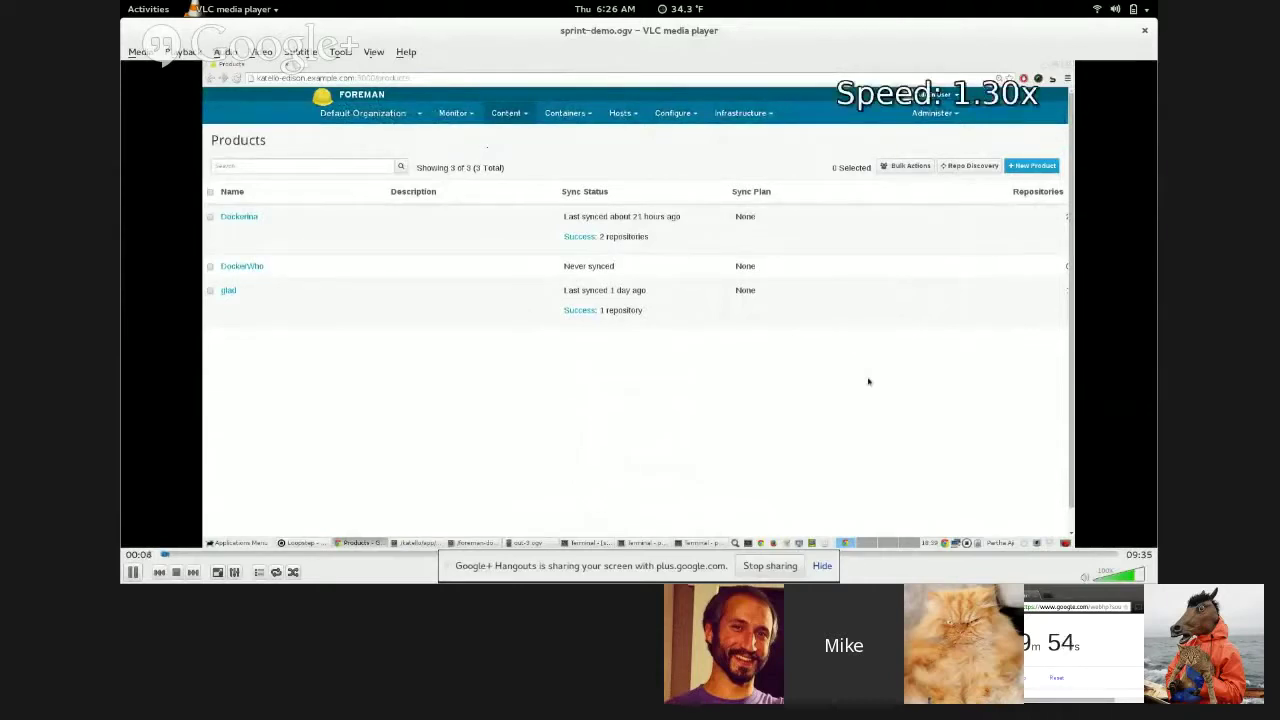
pyautogui.press(']')
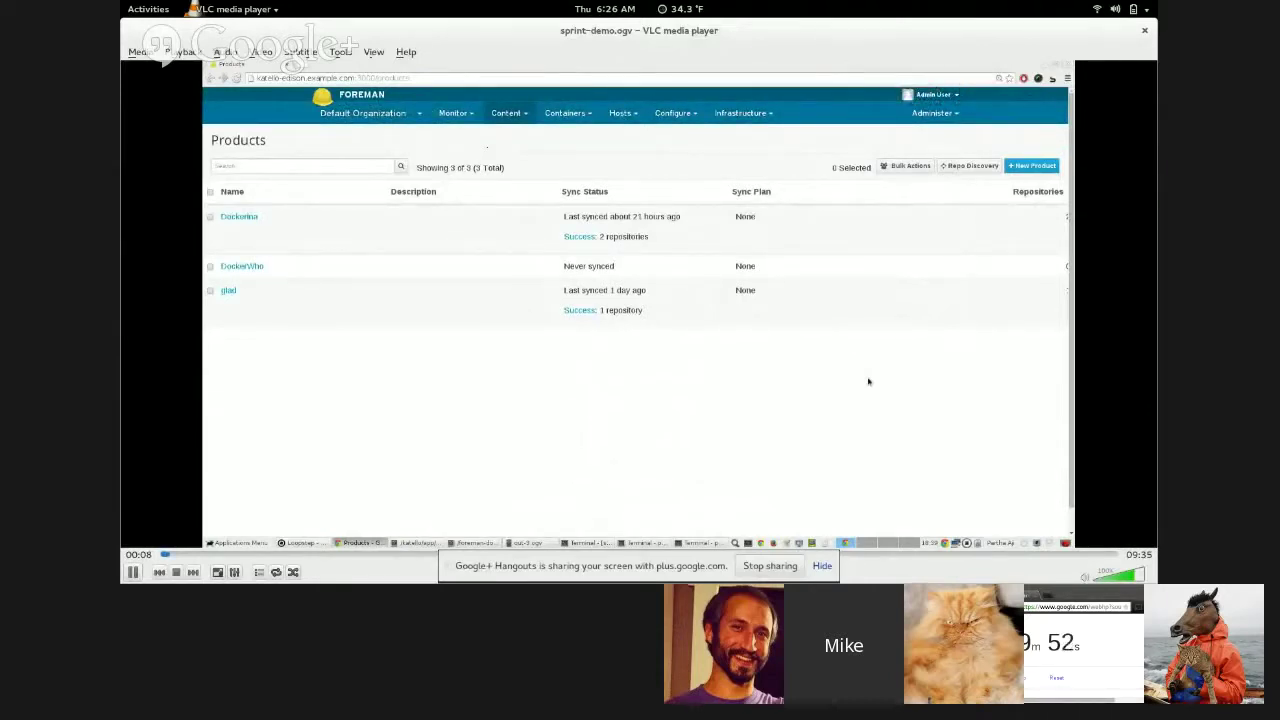
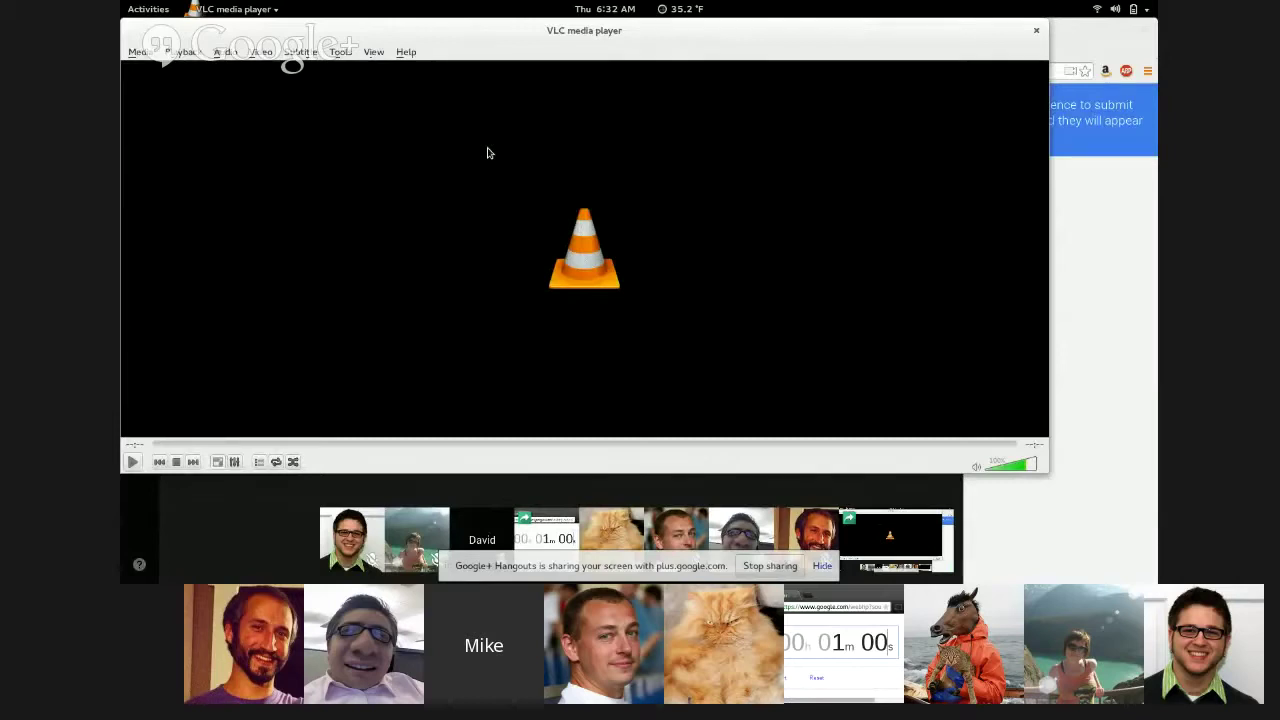
# - Close the VLC player over the hangout, mute the Hangouts microphone and raise the system volume
pyautogui.click(1089, 237)
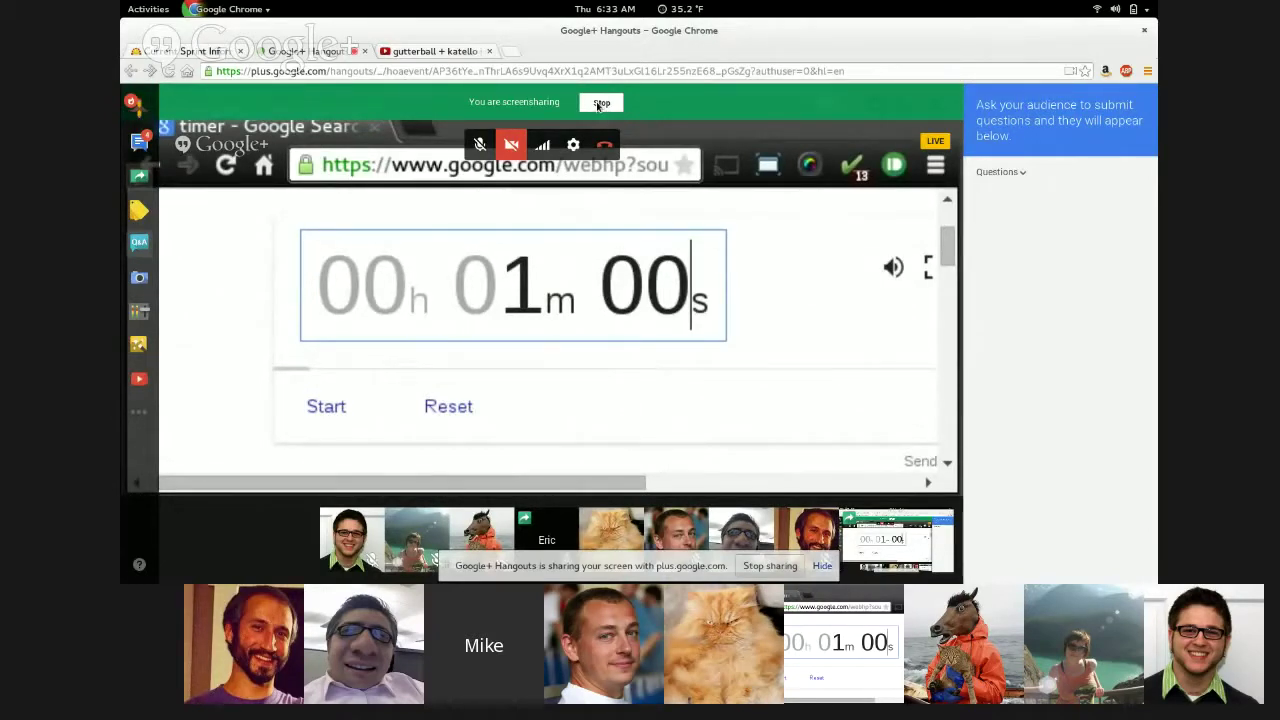
pyautogui.click(480, 144)
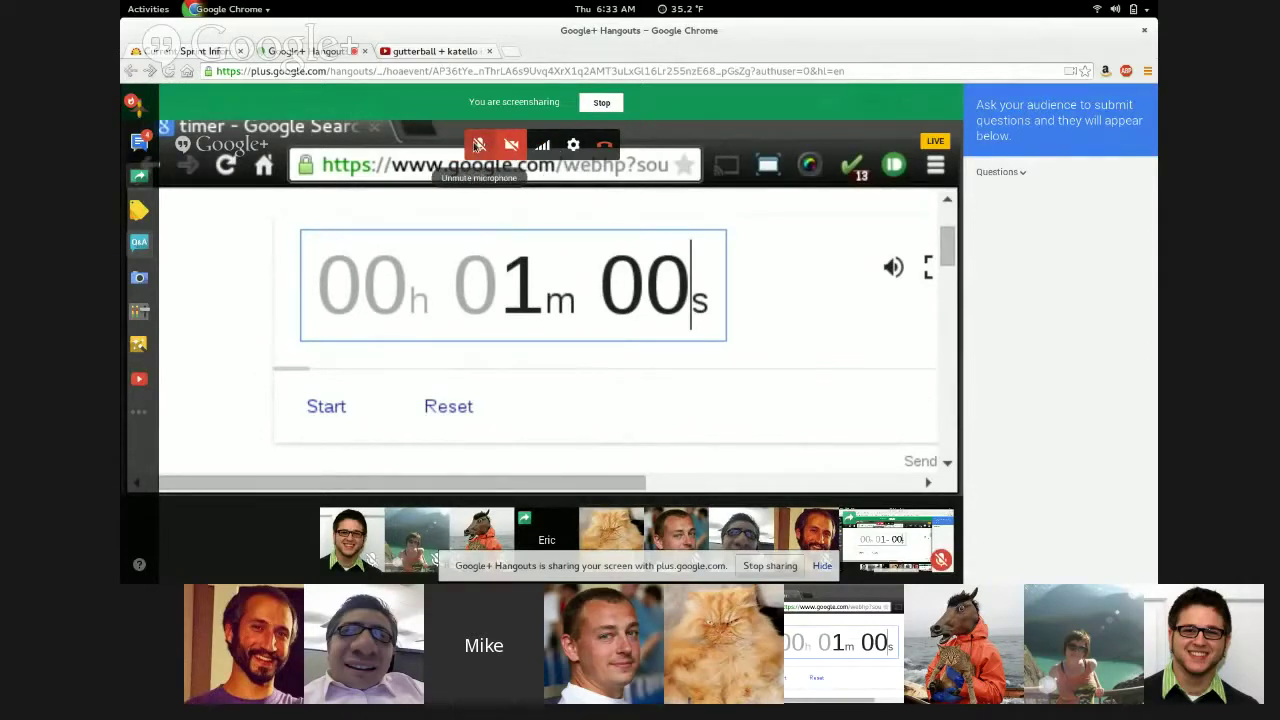
pyautogui.press('XF86AudioRaiseVolume')
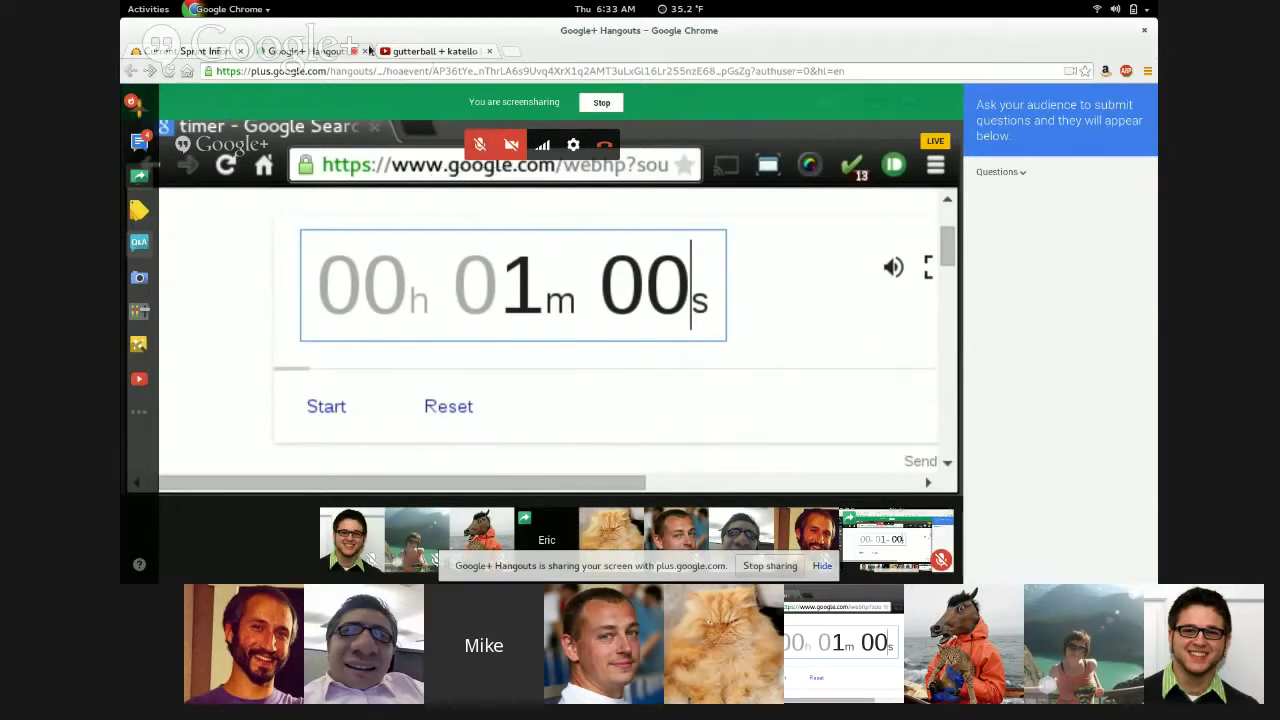
# - Show the Current Sprint Information wiki page and scroll to the Sprint 32 demo agenda
pyautogui.click(185, 51)
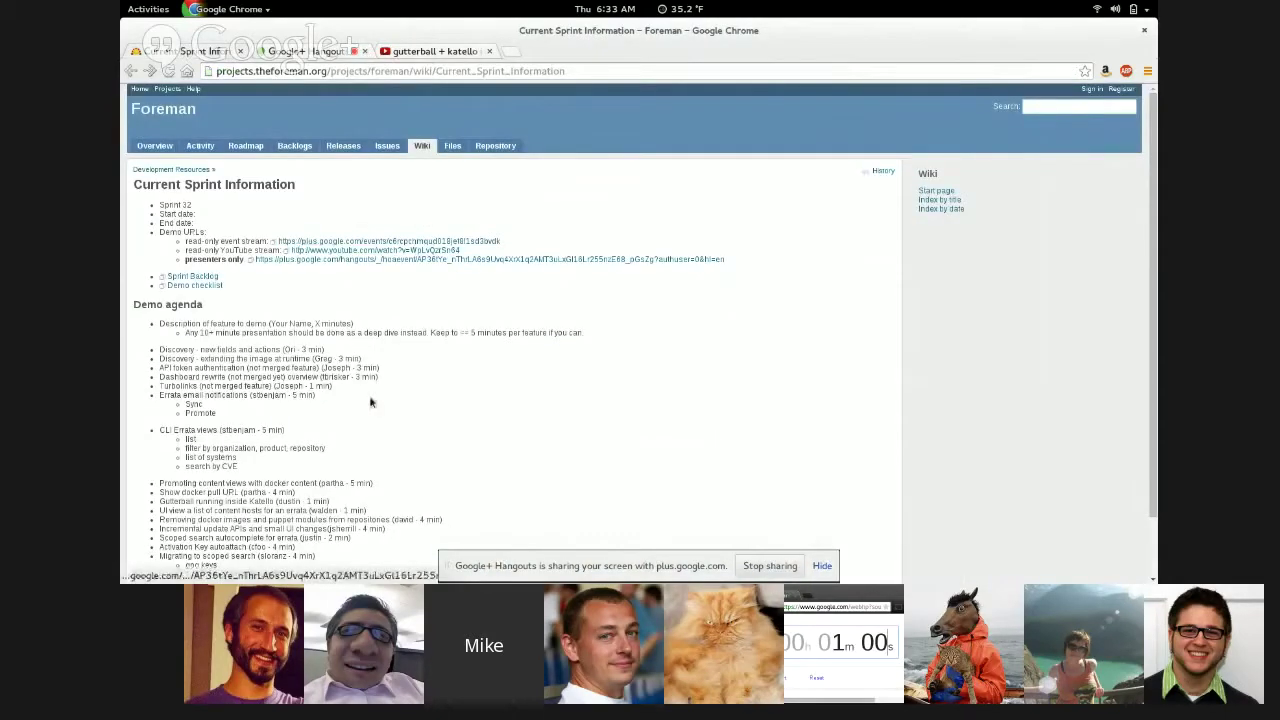
pyautogui.scroll(-2, 370, 402)
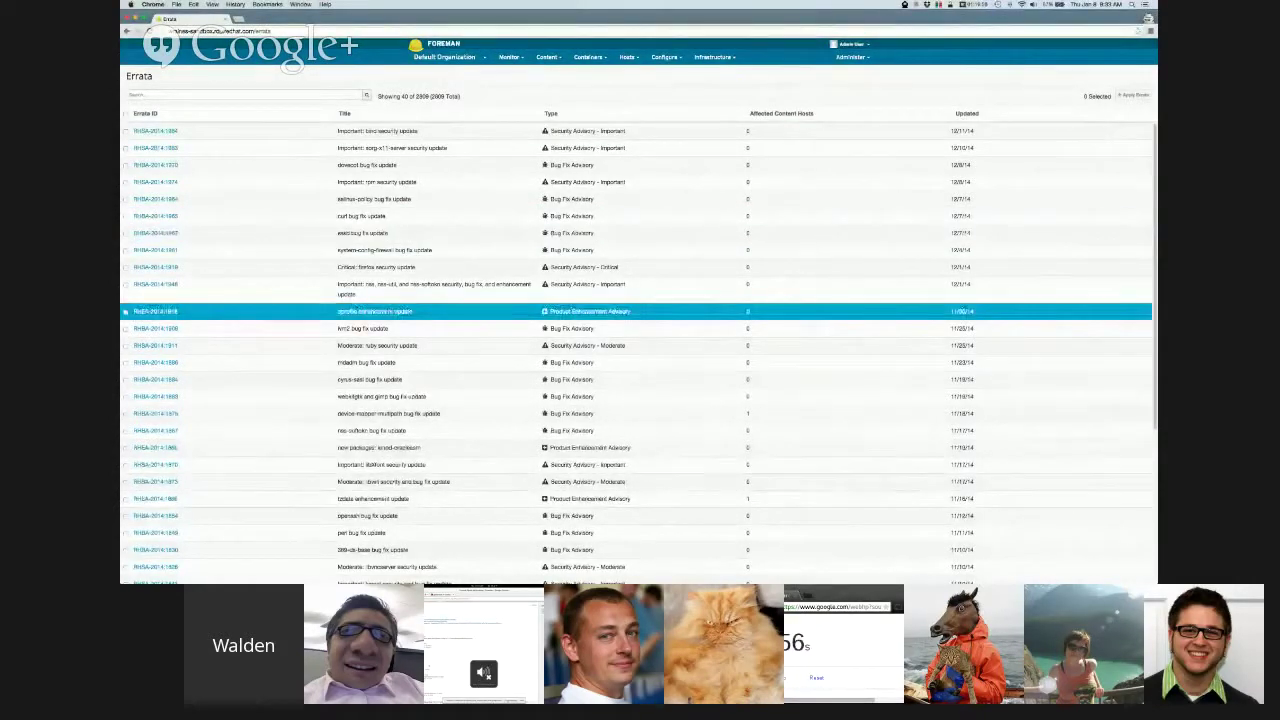
pyautogui.click(160, 413)
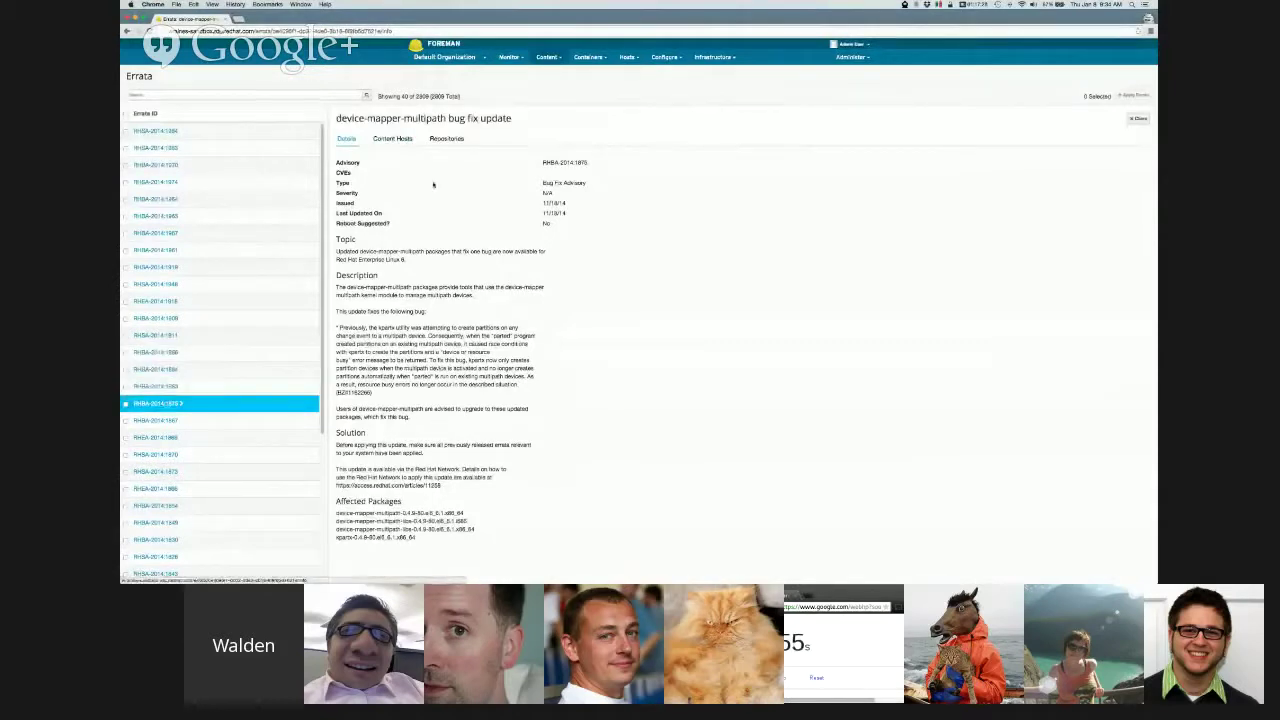
pyautogui.click(404, 142)
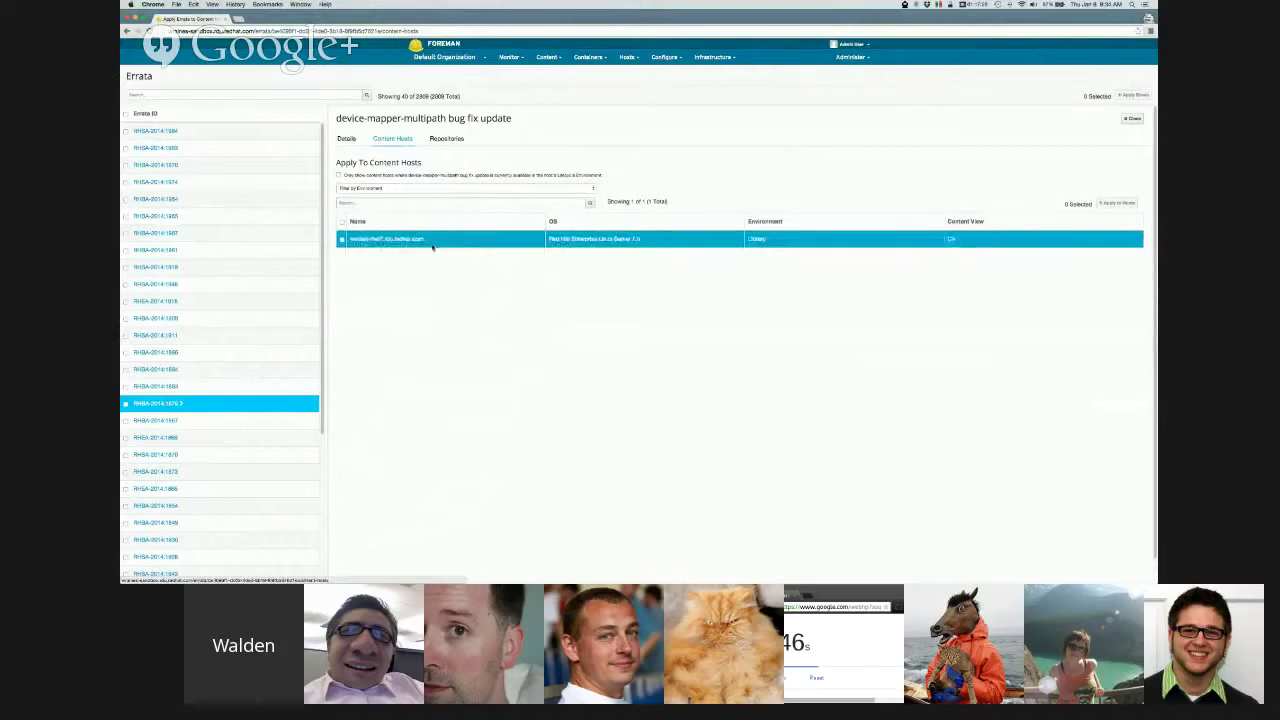
pyautogui.click(464, 188)
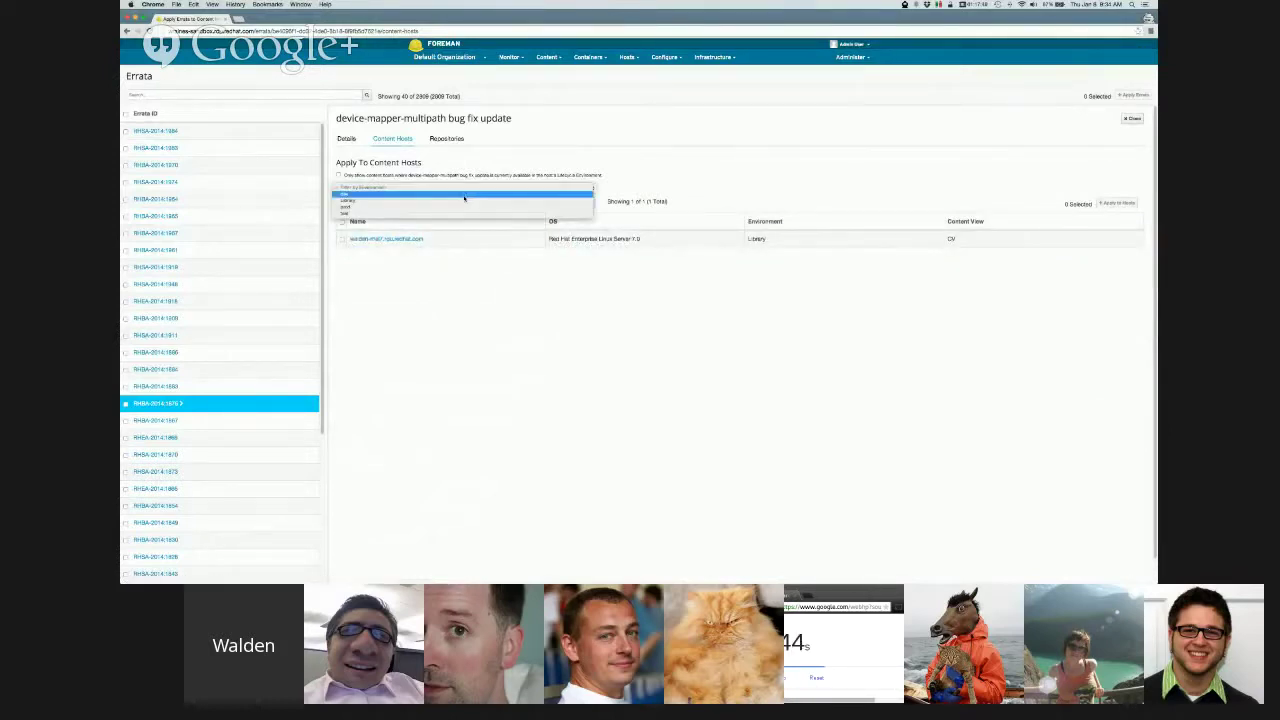
pyautogui.click(464, 196)
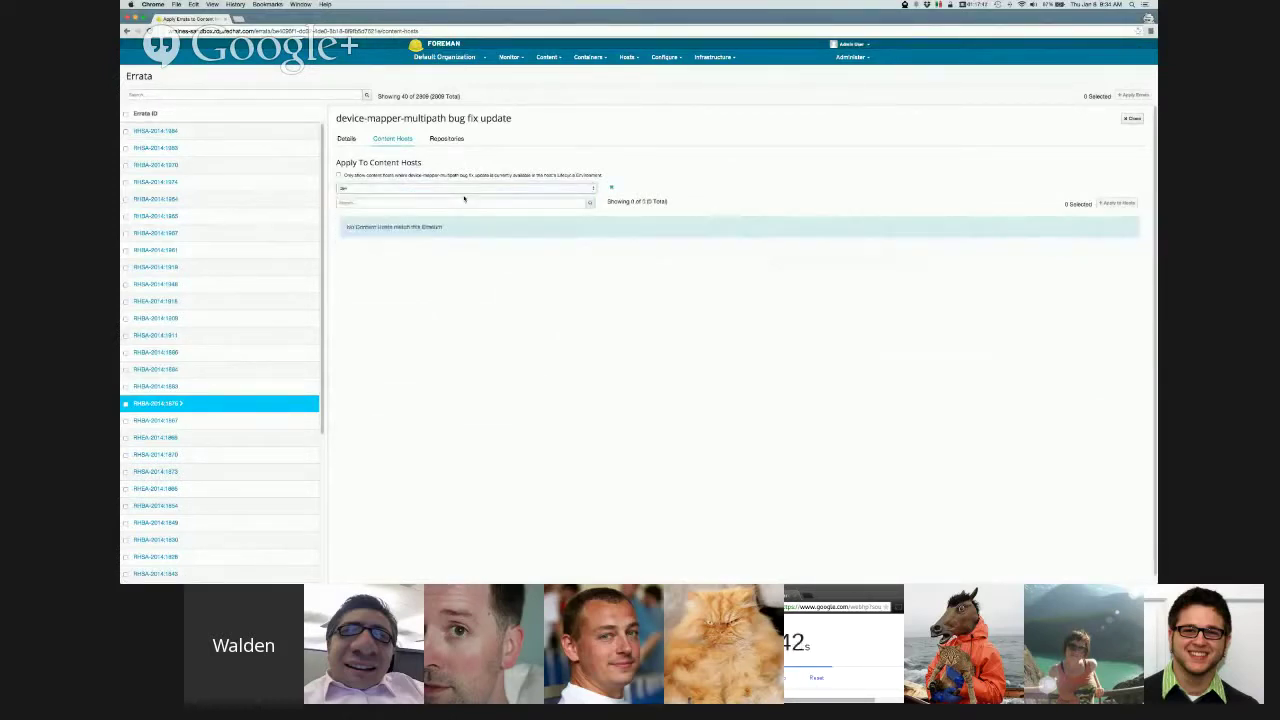
pyautogui.click(466, 188)
pyautogui.click(514, 197)
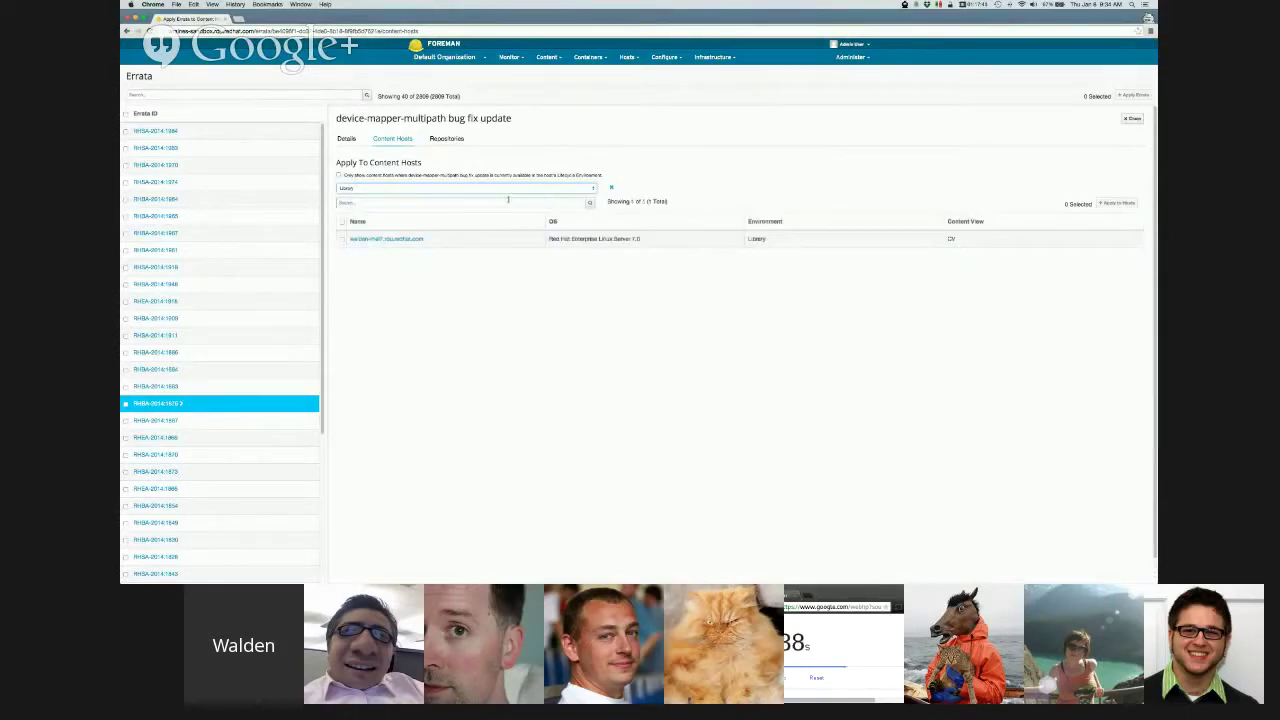
pyautogui.click(342, 240)
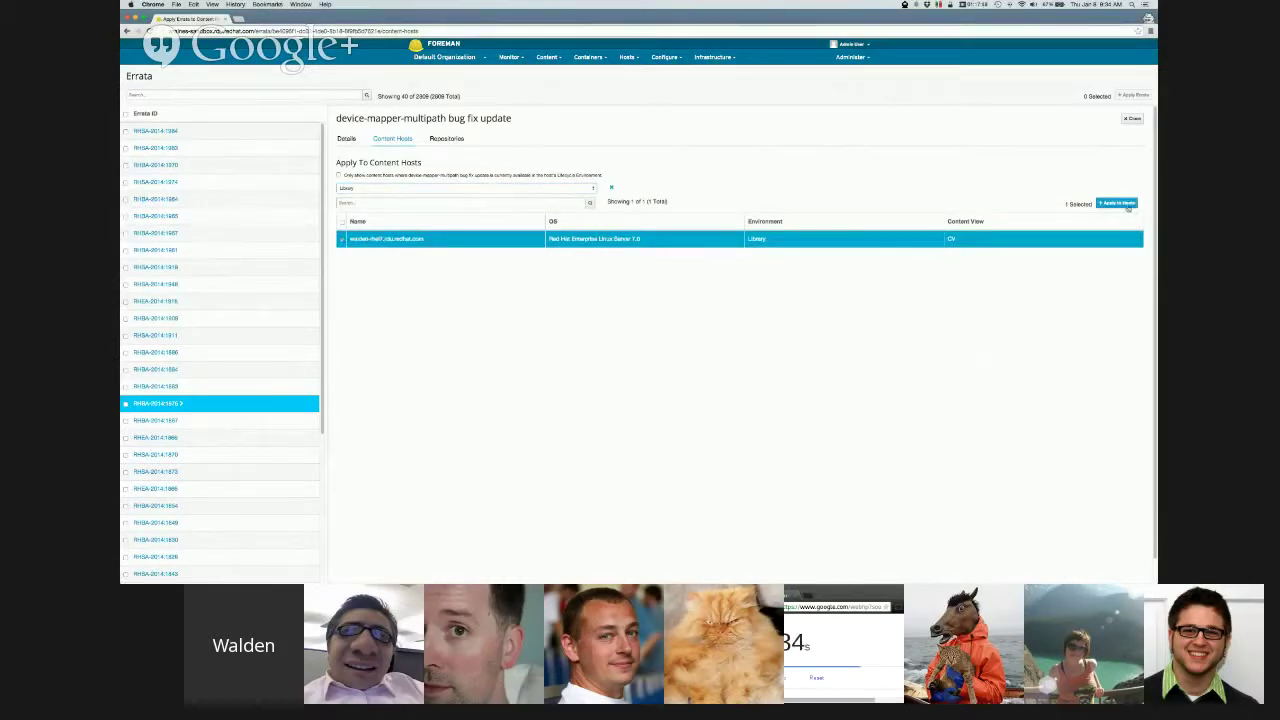
pyautogui.click(1118, 203)
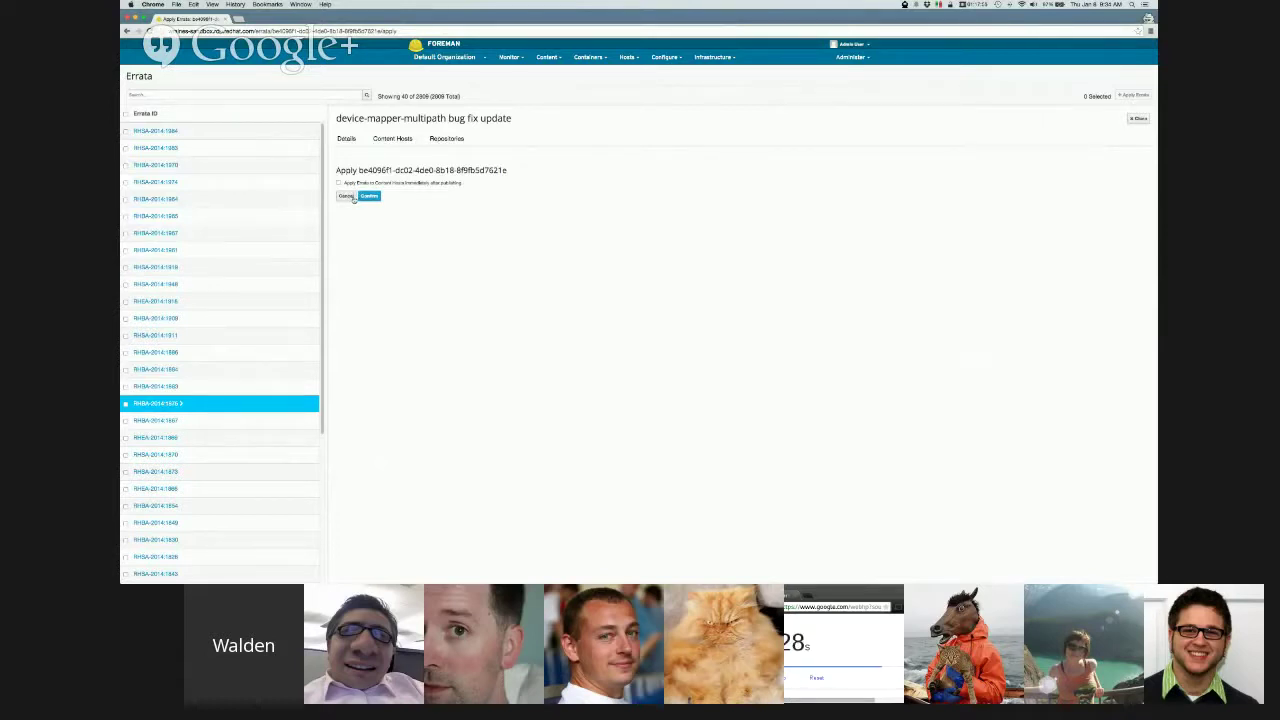
pyautogui.click(347, 196)
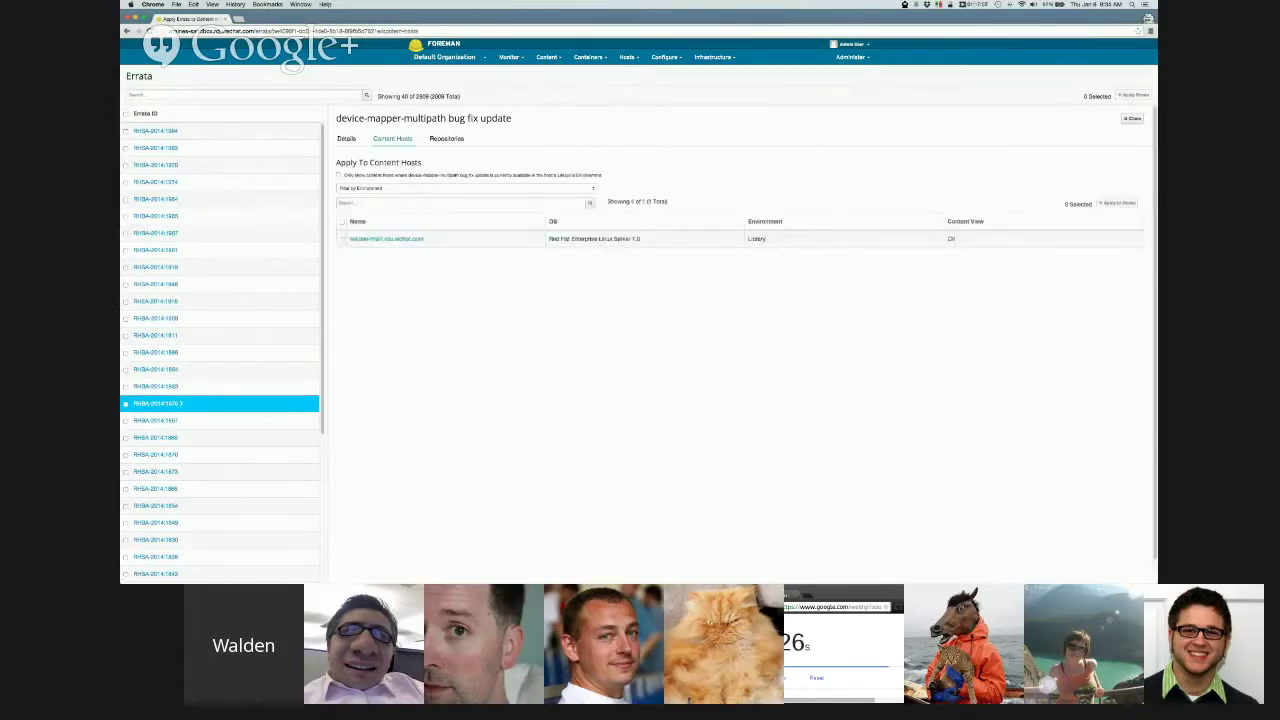
pyautogui.click(1132, 118)
pyautogui.click(1132, 118)
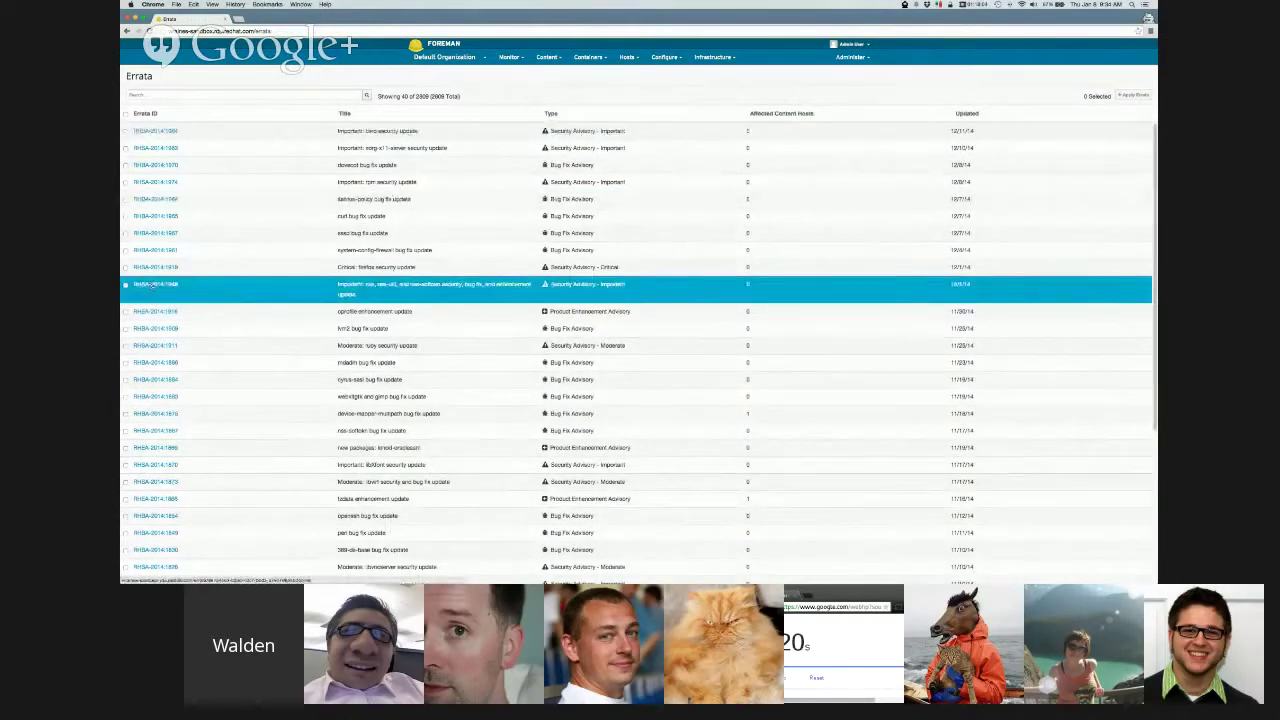
# - Select the content host for erratum RHSA-2014:1948 and begin applying it to that host
pyautogui.click(155, 285)
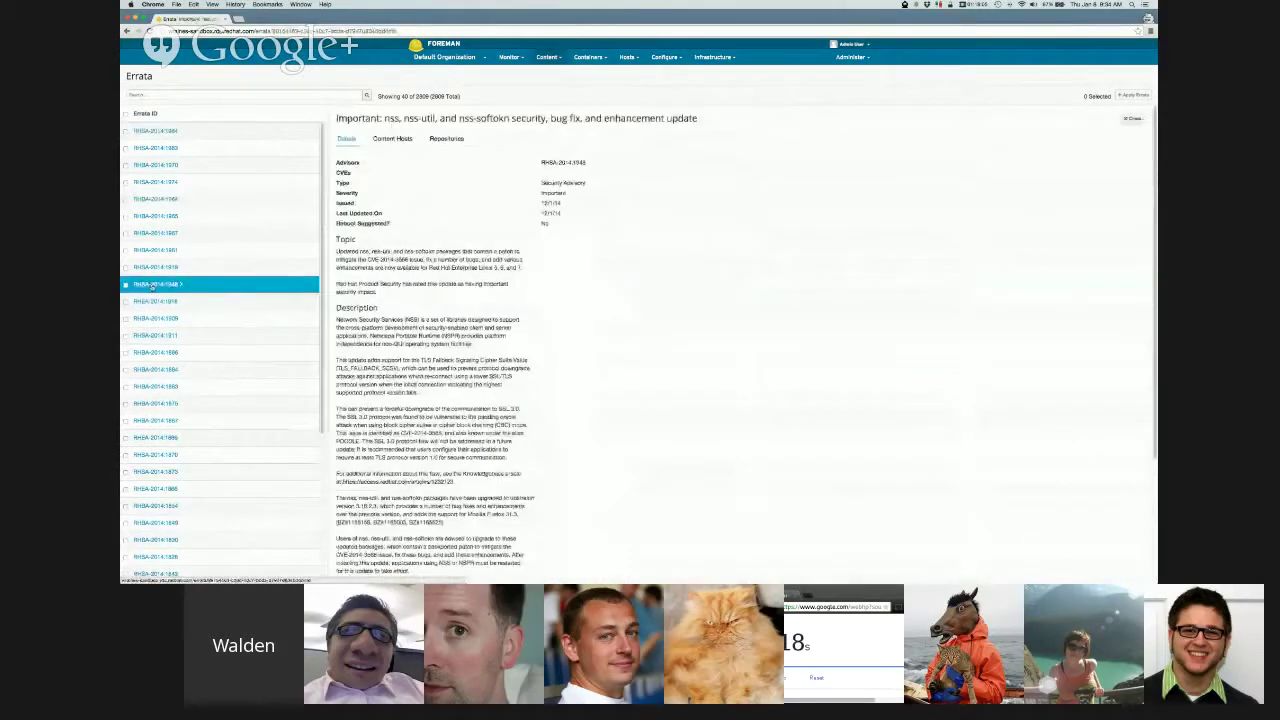
pyautogui.click(393, 138)
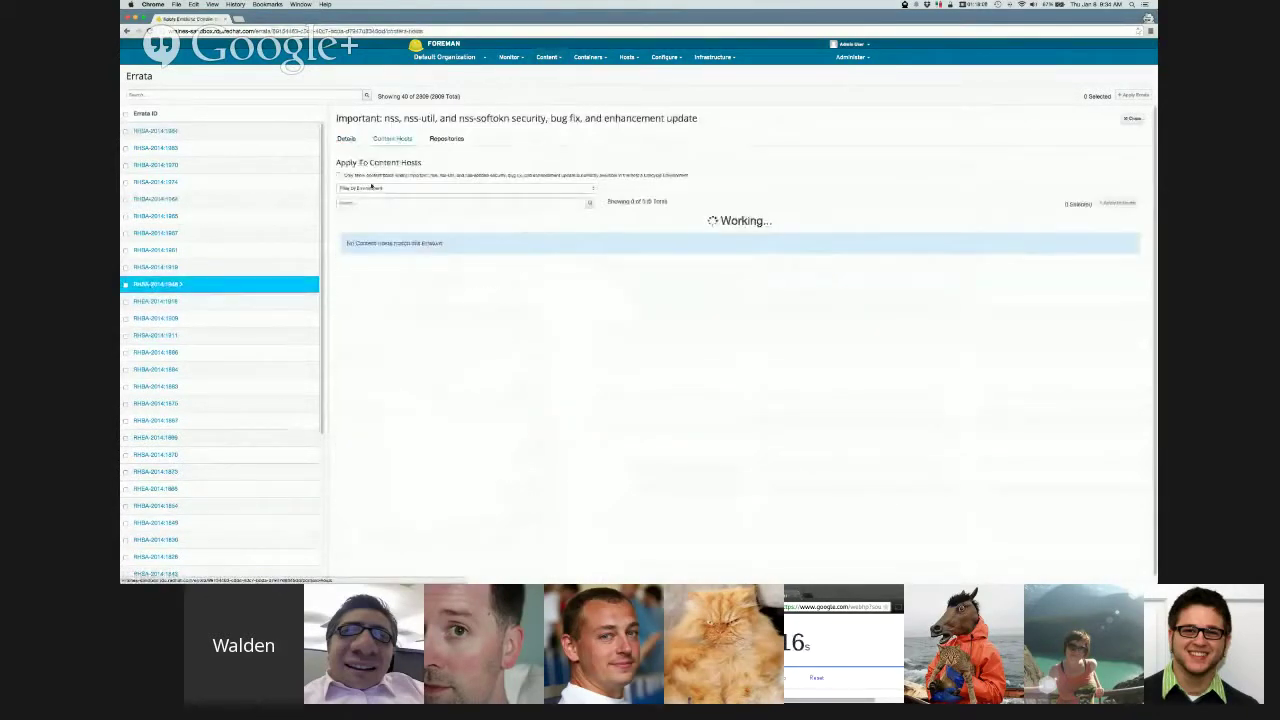
pyautogui.click(342, 239)
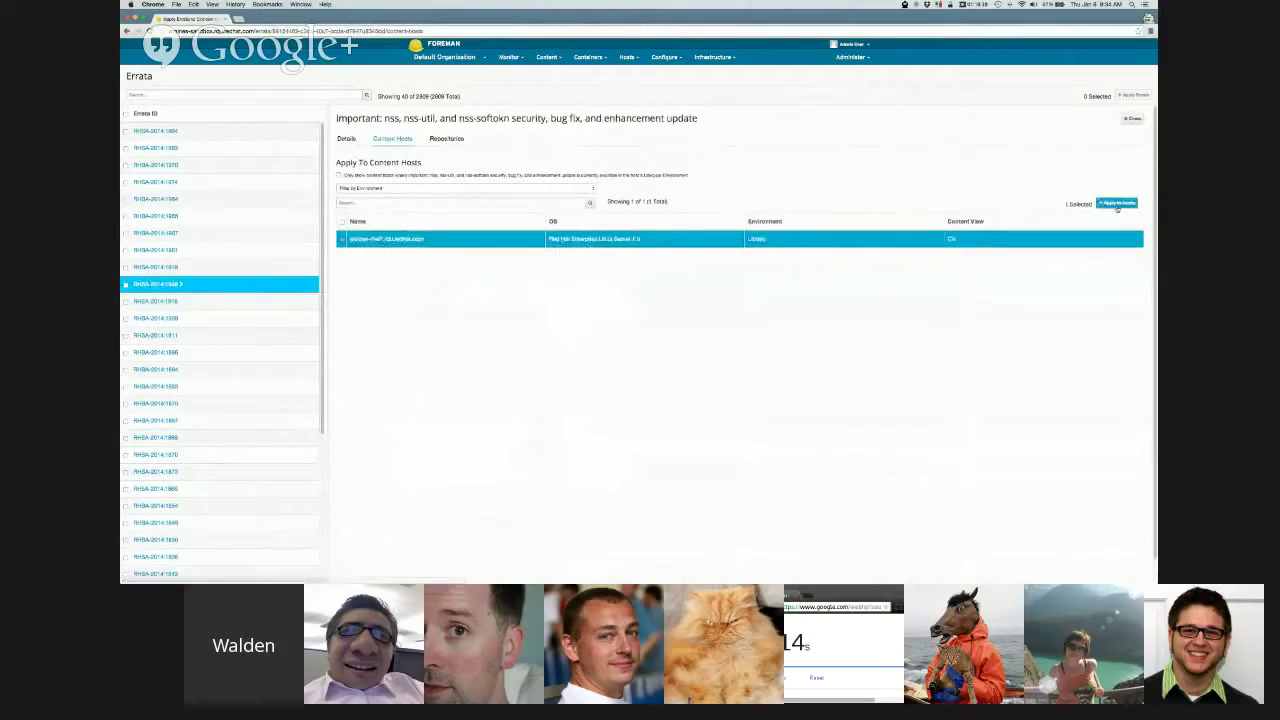
pyautogui.click(1117, 203)
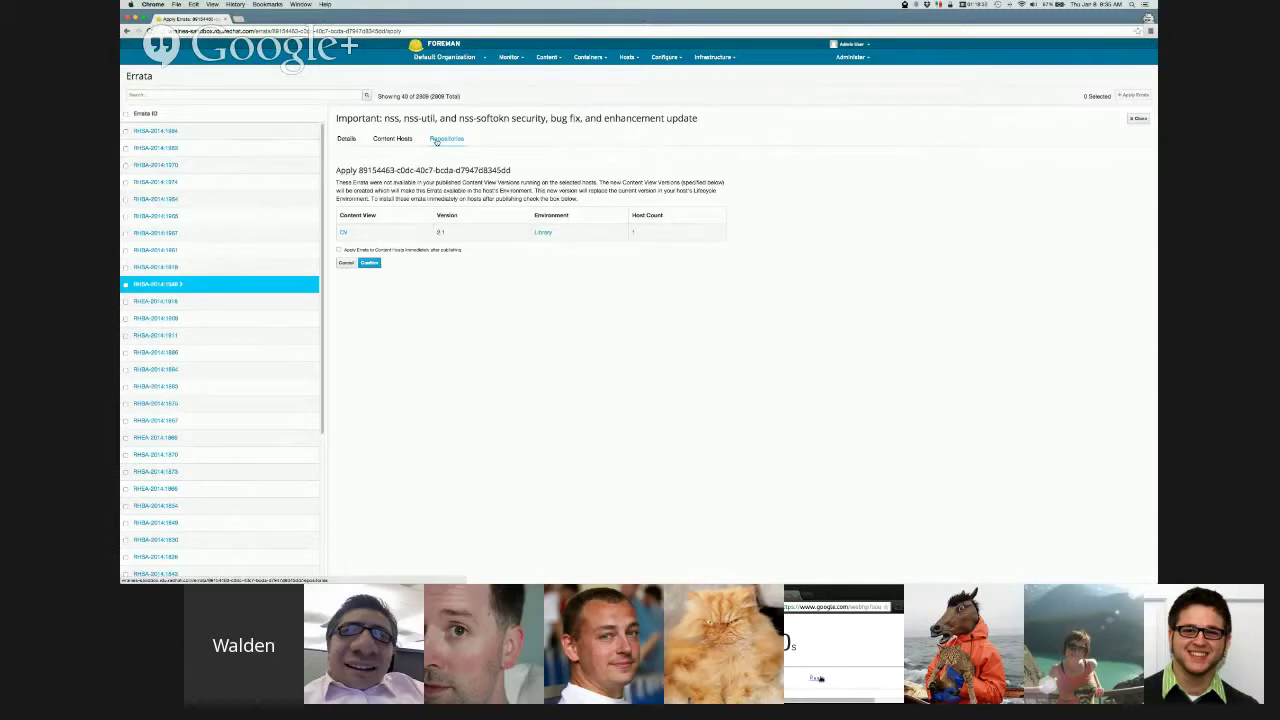
# - List repositories containing RHSA-2014:1948, switching the environment filter and back
pyautogui.click(436, 140)
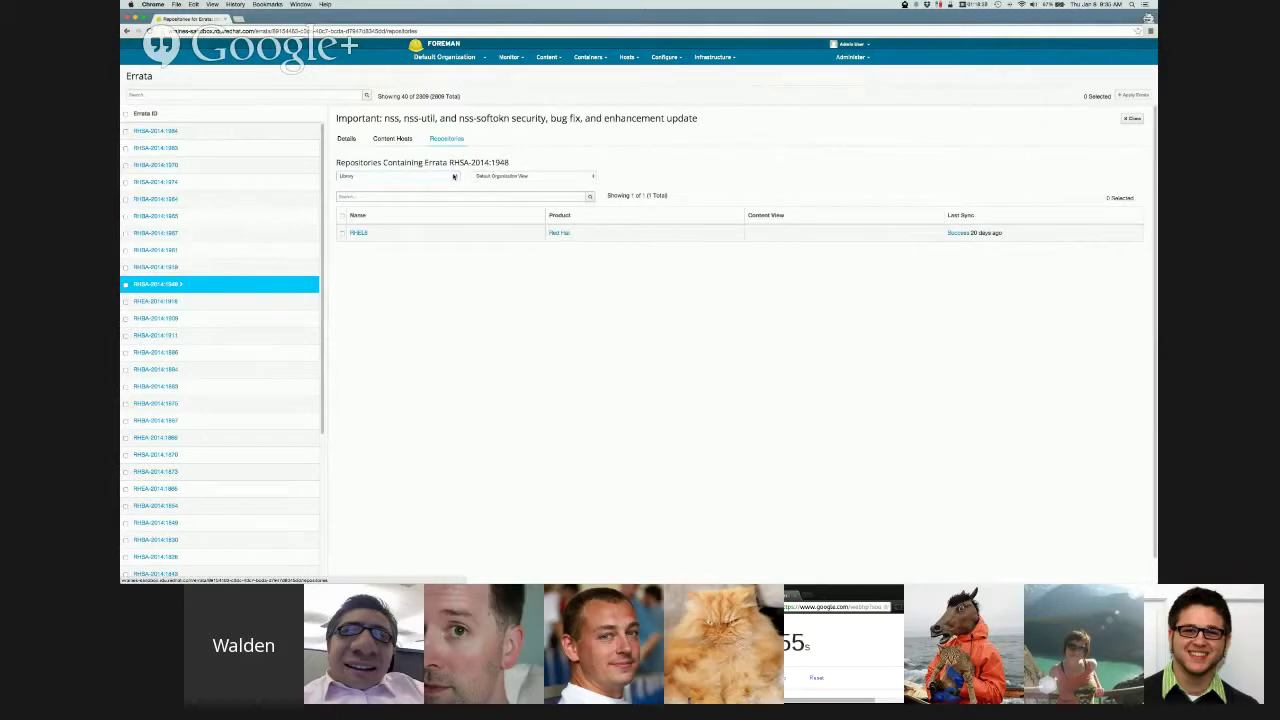
pyautogui.click(453, 177)
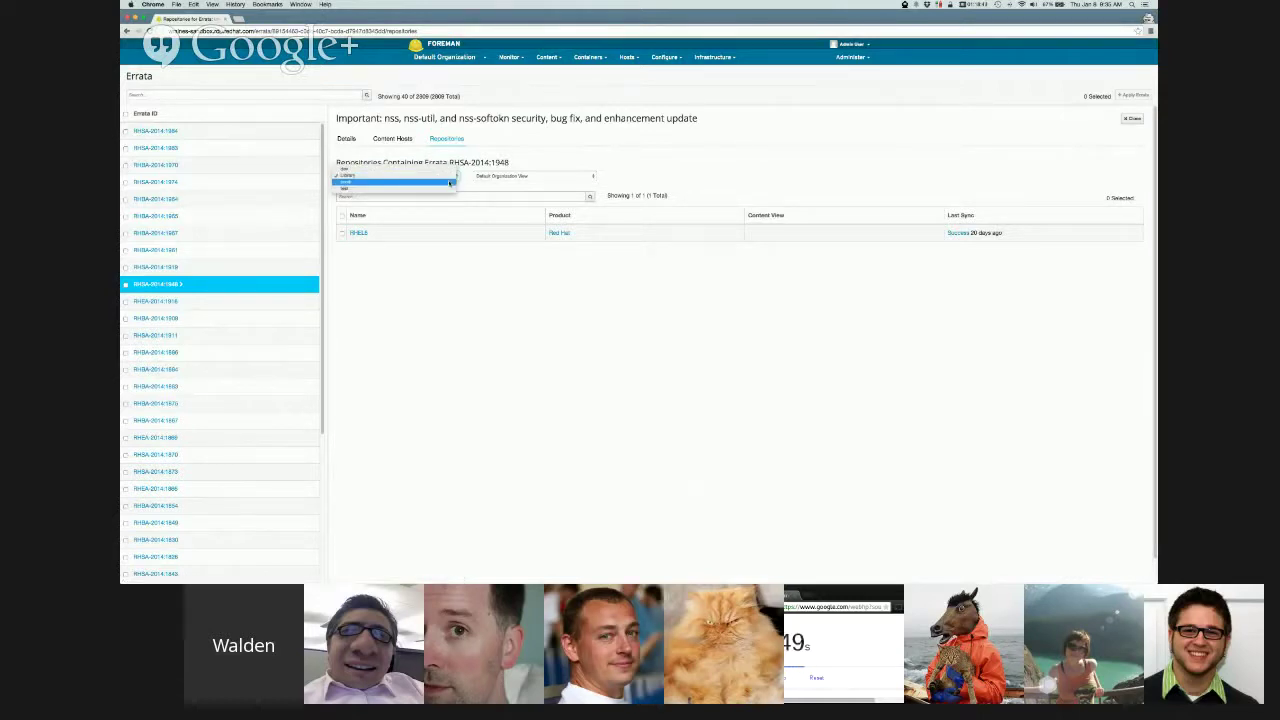
pyautogui.click(450, 183)
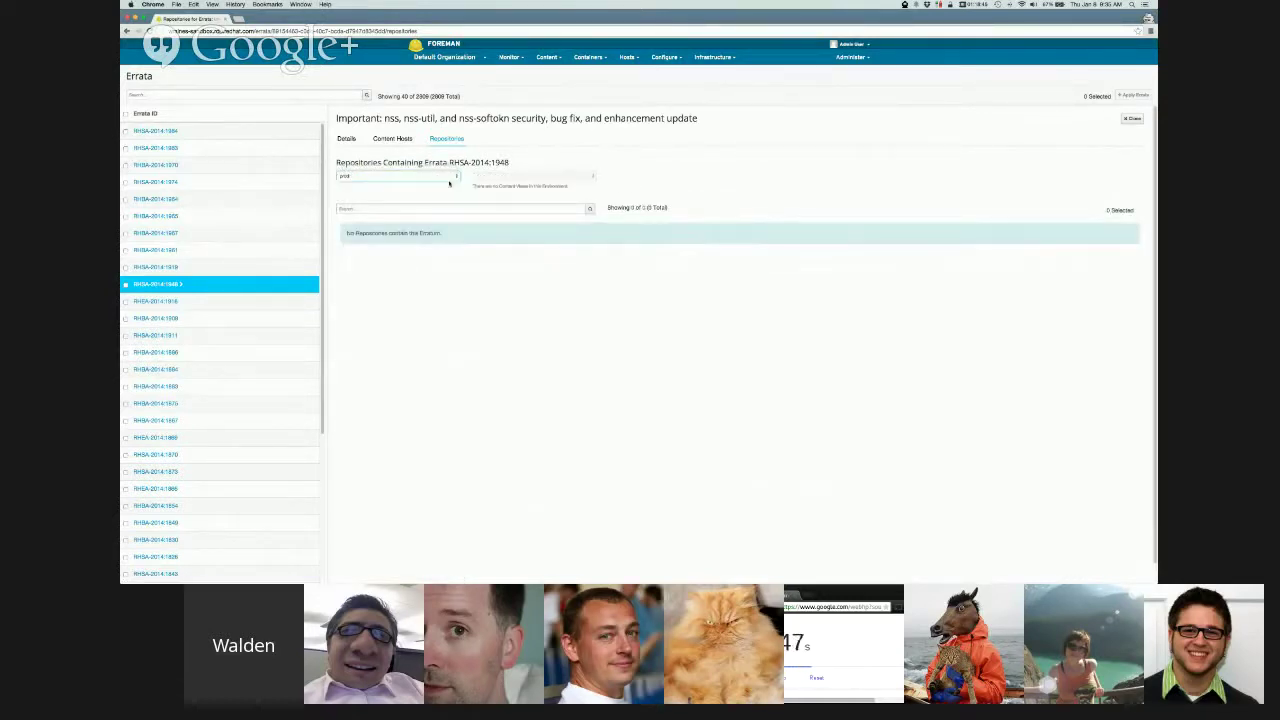
pyautogui.click(450, 176)
pyautogui.click(450, 176)
# - Filter the repositories by content views CV, NO ERRATA, then Default Organization View
pyautogui.click(500, 176)
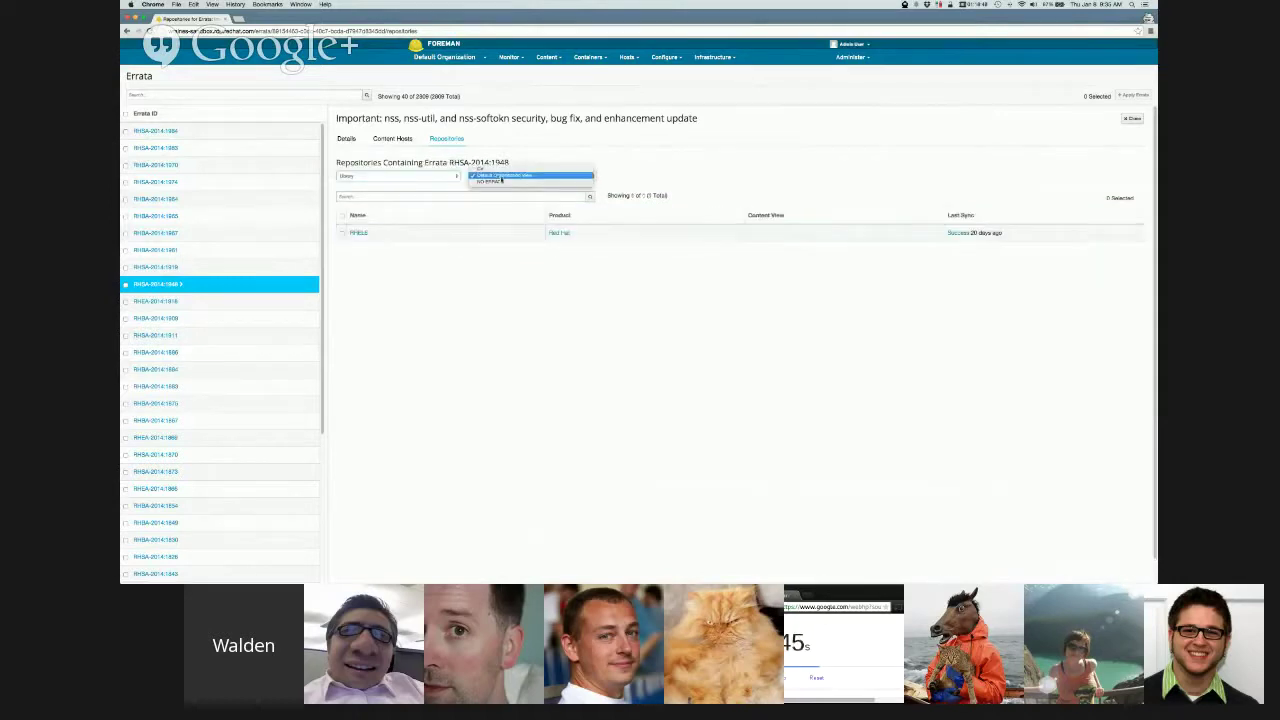
pyautogui.click(500, 170)
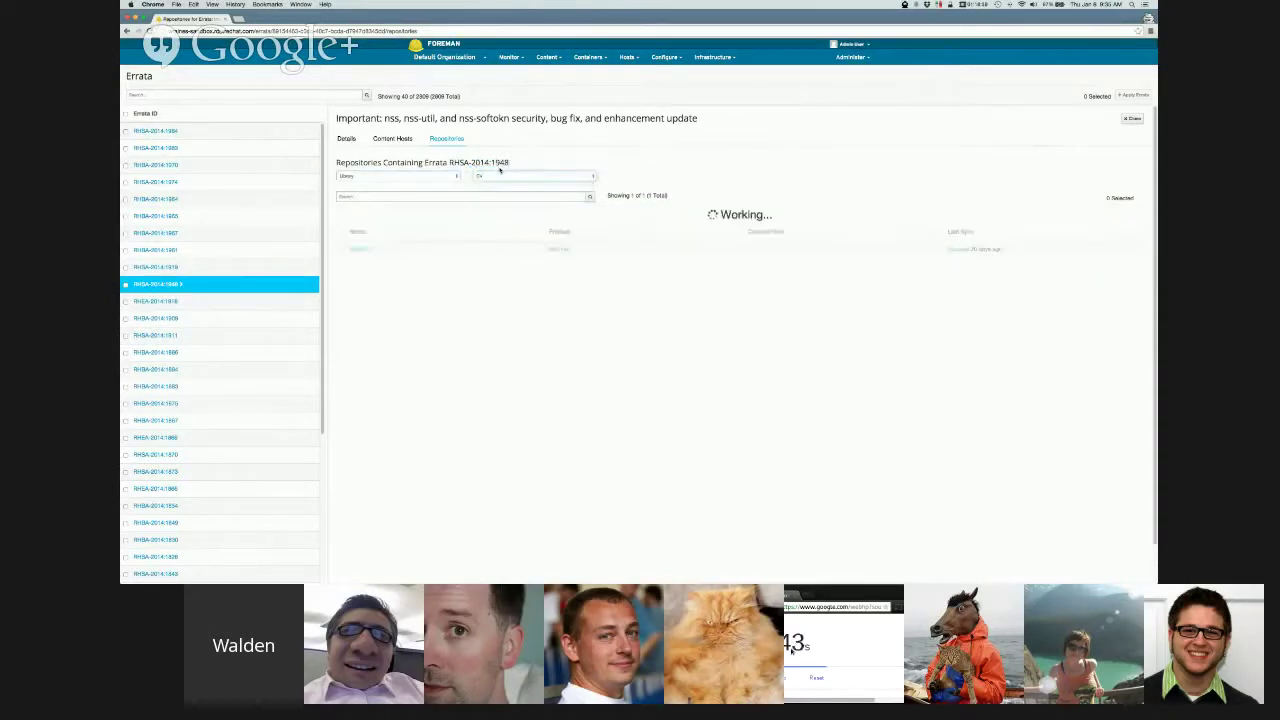
pyautogui.click(500, 176)
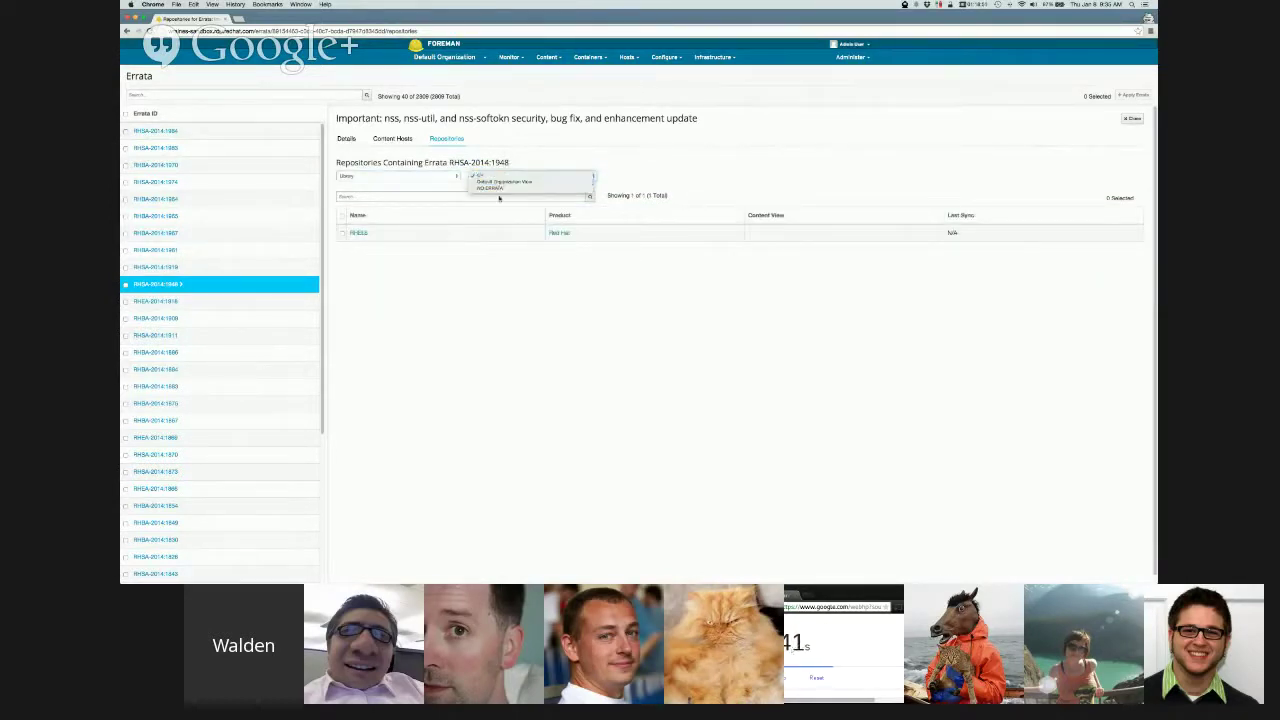
pyautogui.click(503, 188)
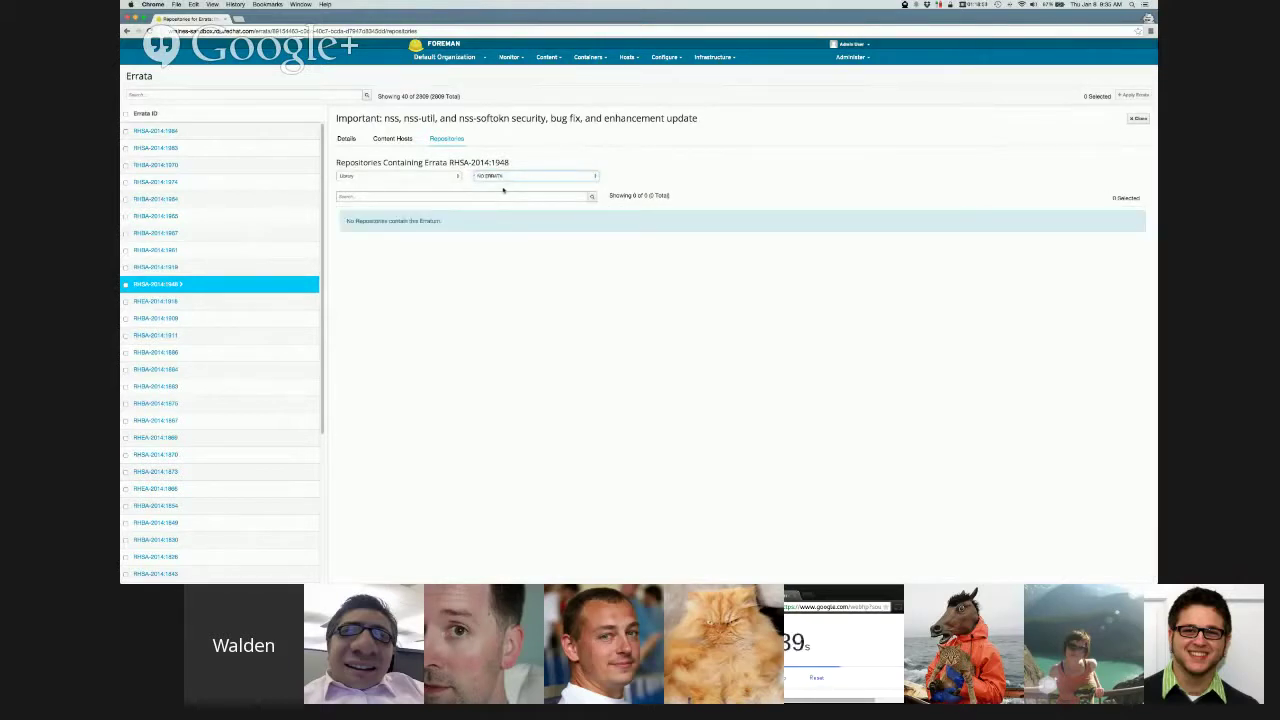
pyautogui.click(508, 176)
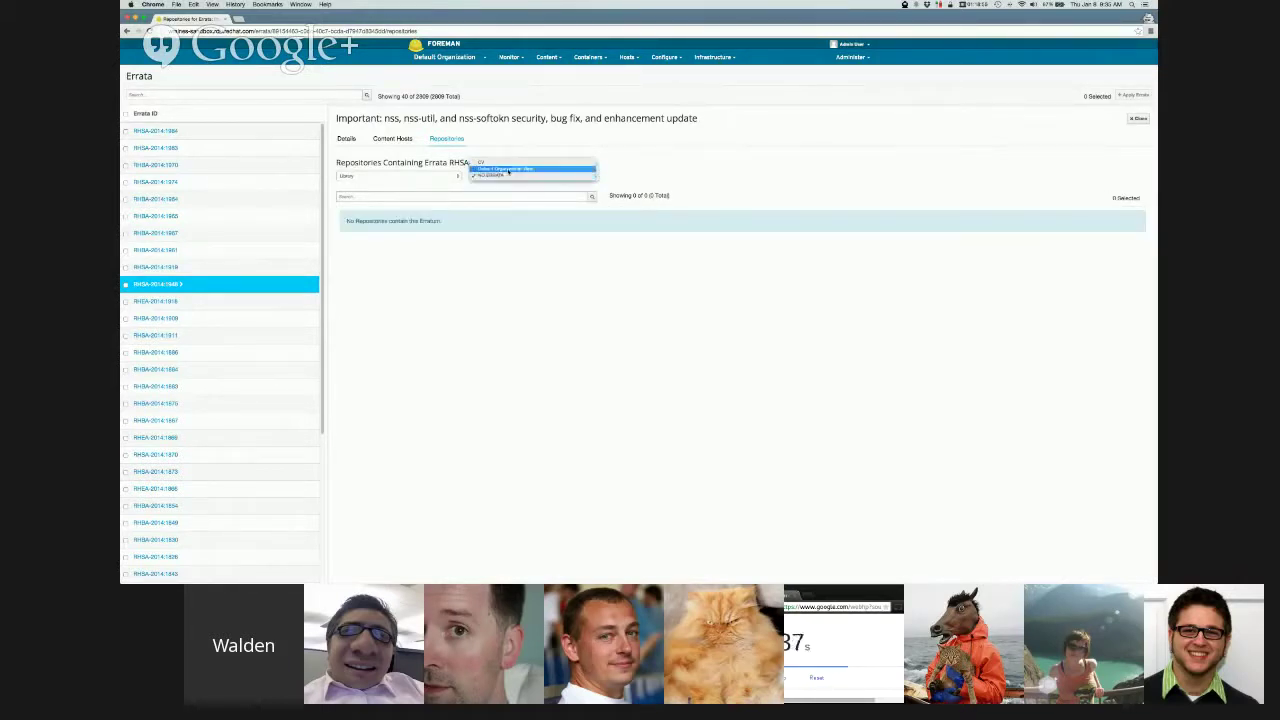
pyautogui.click(509, 170)
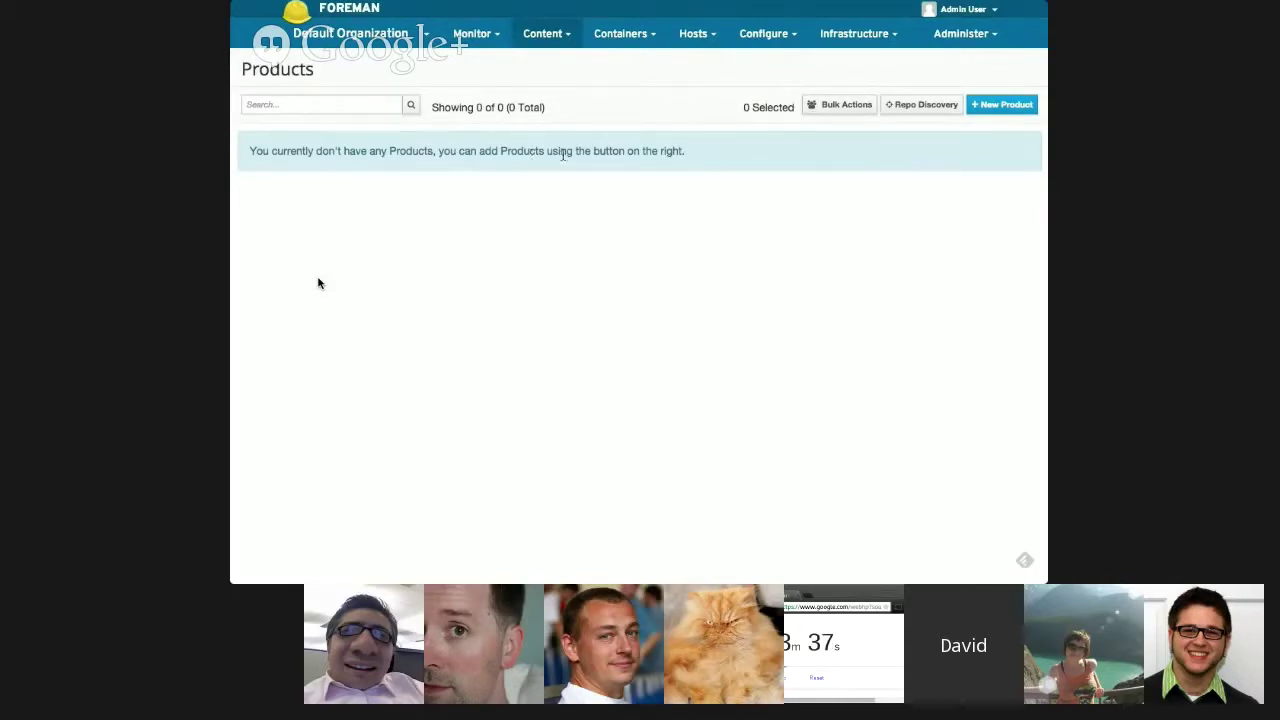
# - Create a new product named Photoshop
pyautogui.click(1000, 106)
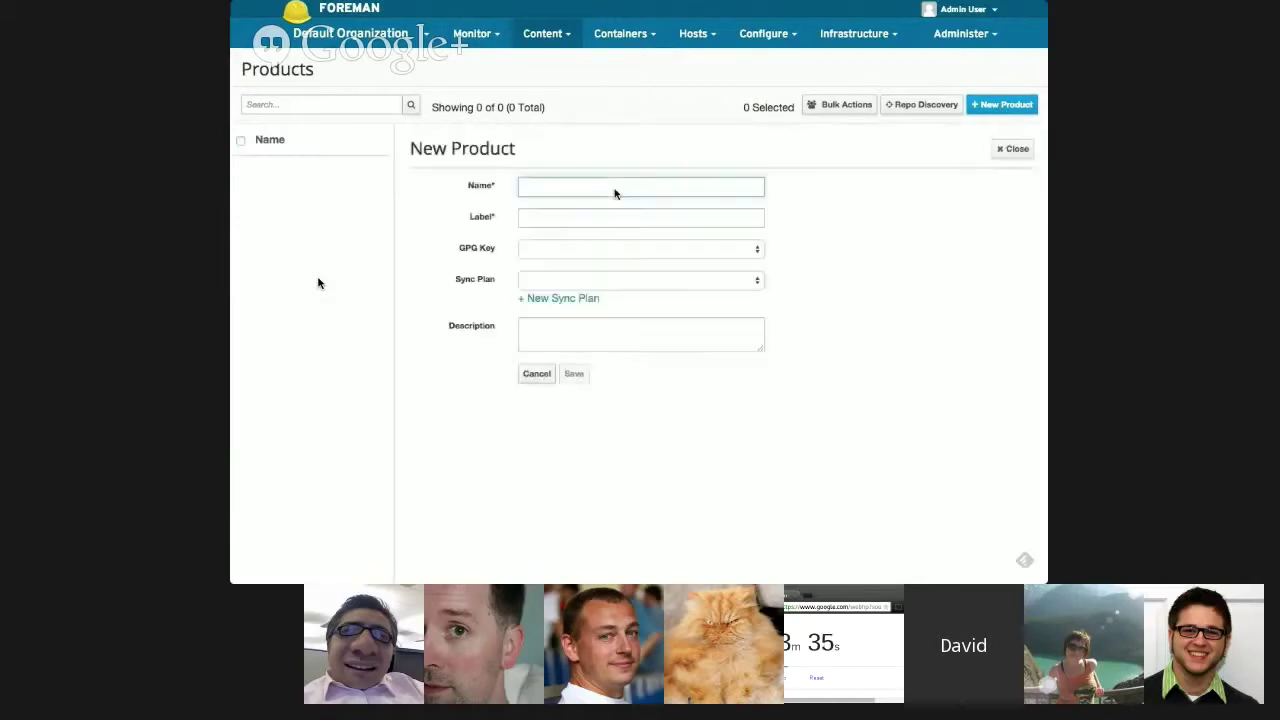
pyautogui.write('Pho')
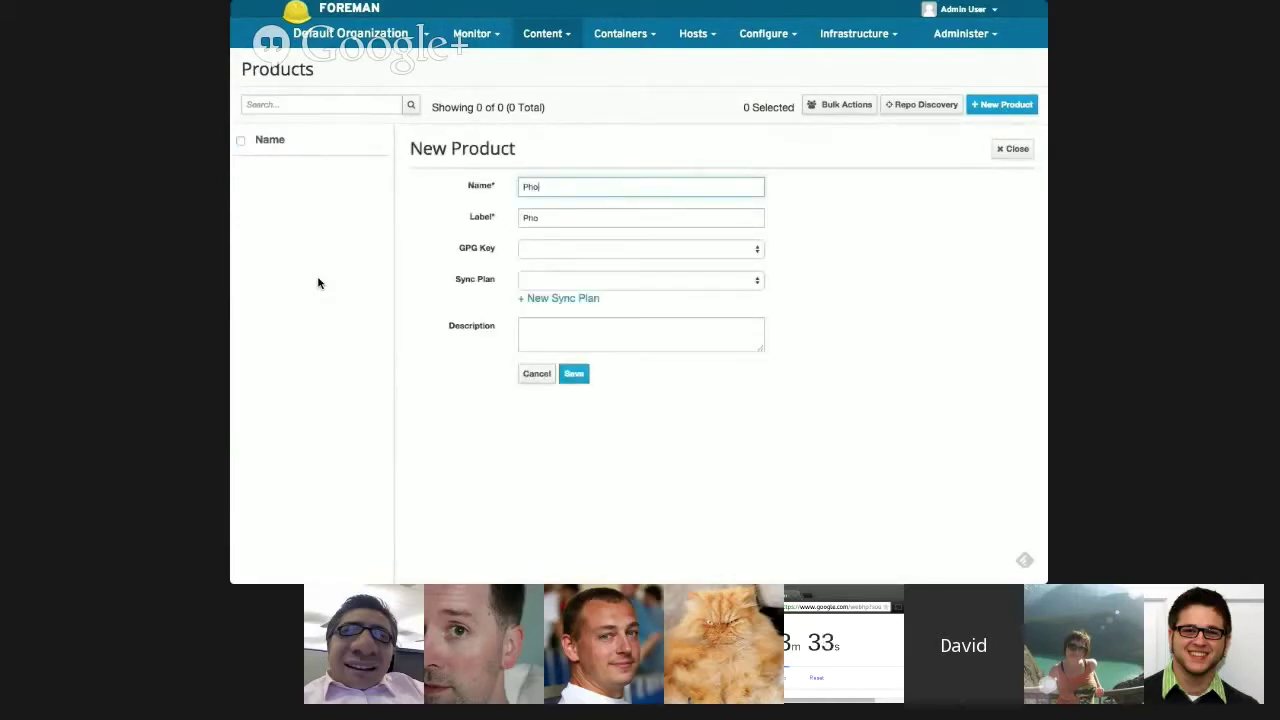
pyautogui.write('toshop')
pyautogui.click(576, 374)
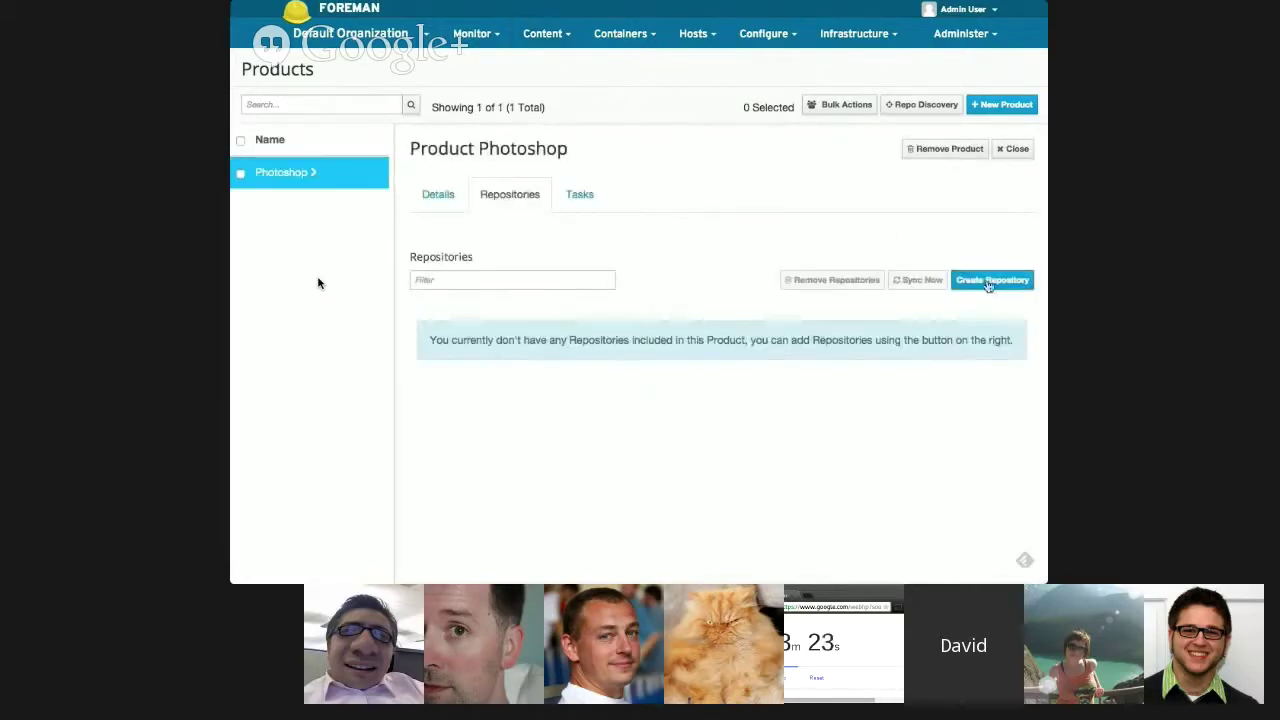
# - Add a puppet-type repository named puppet to the Photoshop product
pyautogui.click(992, 280)
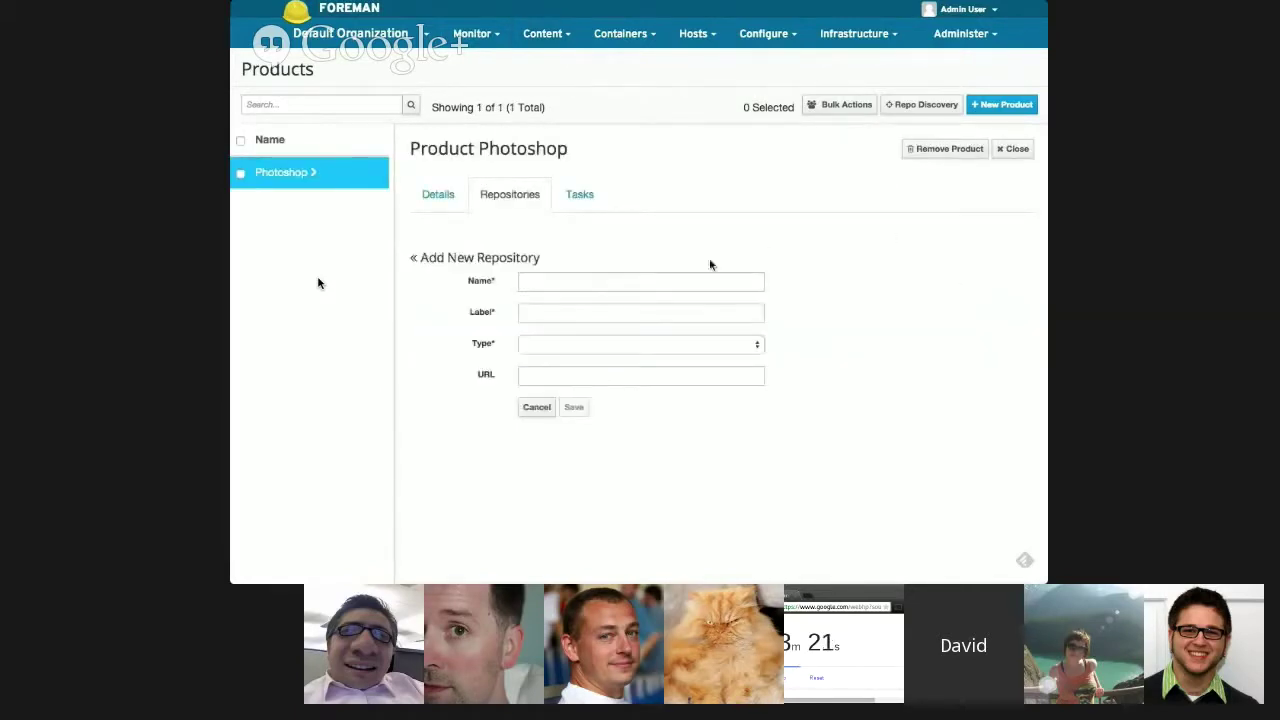
pyautogui.click(611, 280)
pyautogui.write('oy')
pyautogui.press('BackSpace')
pyautogui.press('BackSpace')
pyautogui.write('pup')
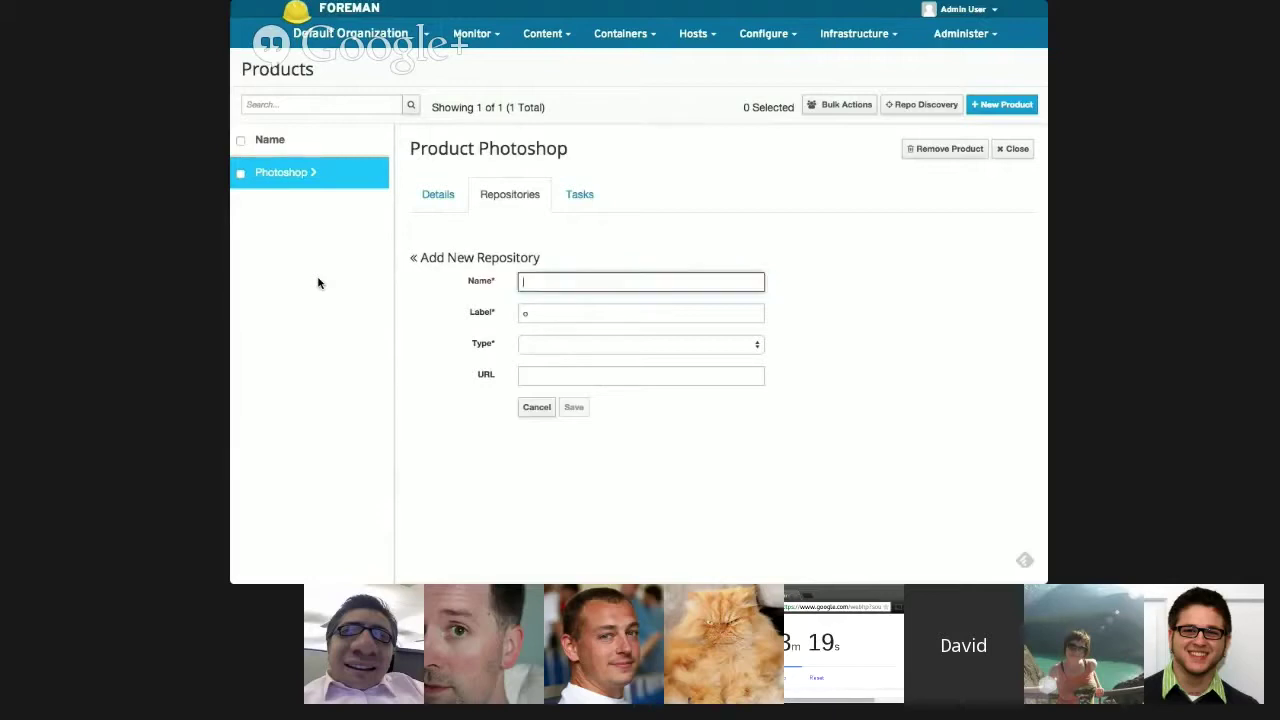
pyautogui.write('pet')
pyautogui.click(604, 344)
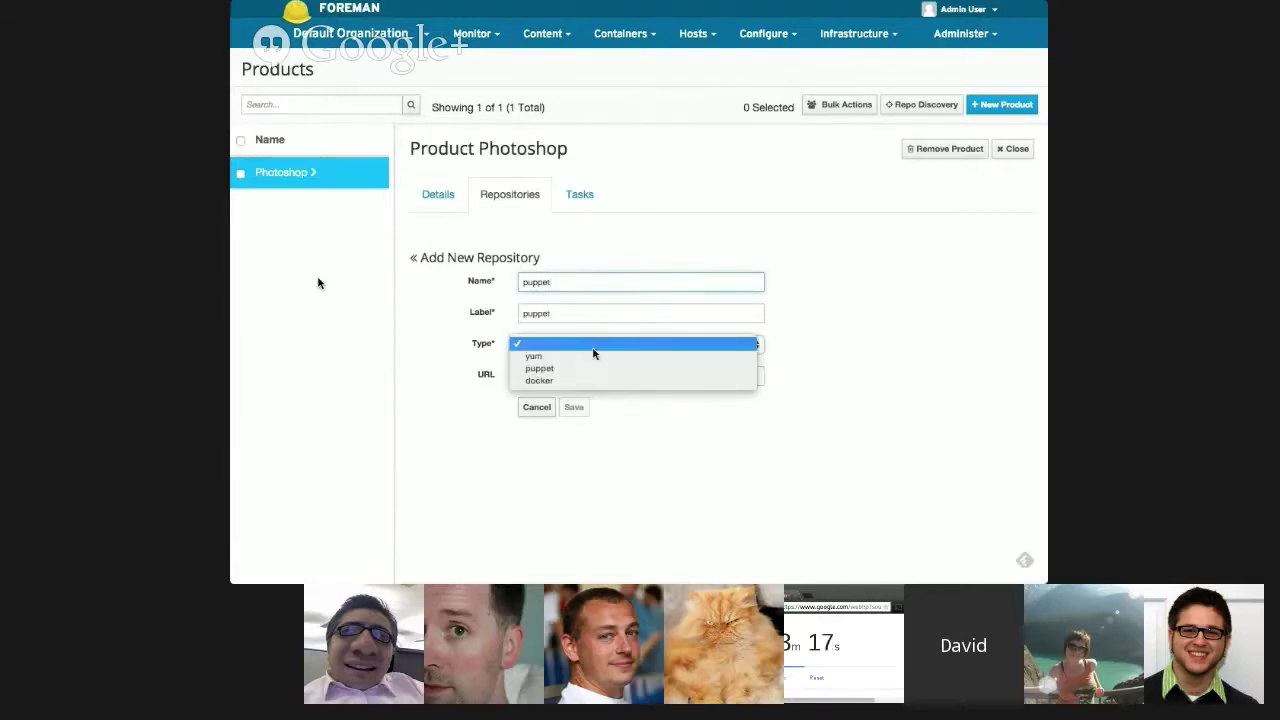
pyautogui.click(586, 367)
pyautogui.click(575, 407)
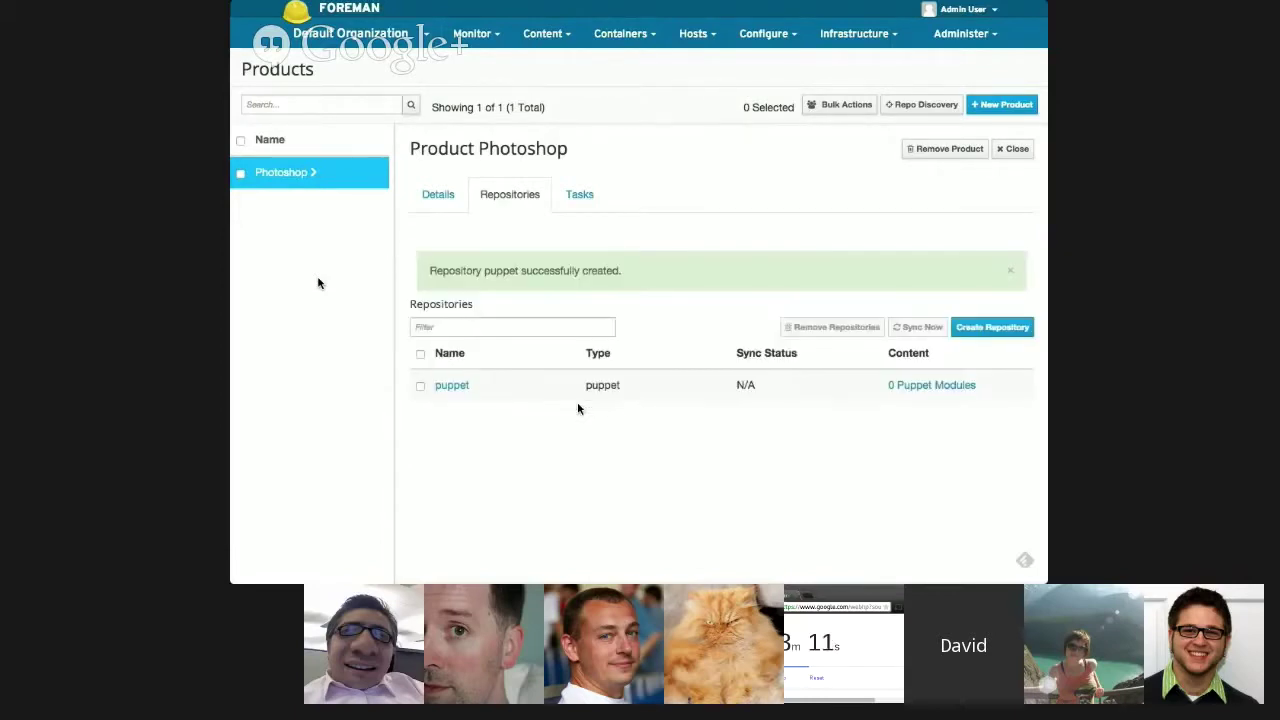
pyautogui.click(985, 329)
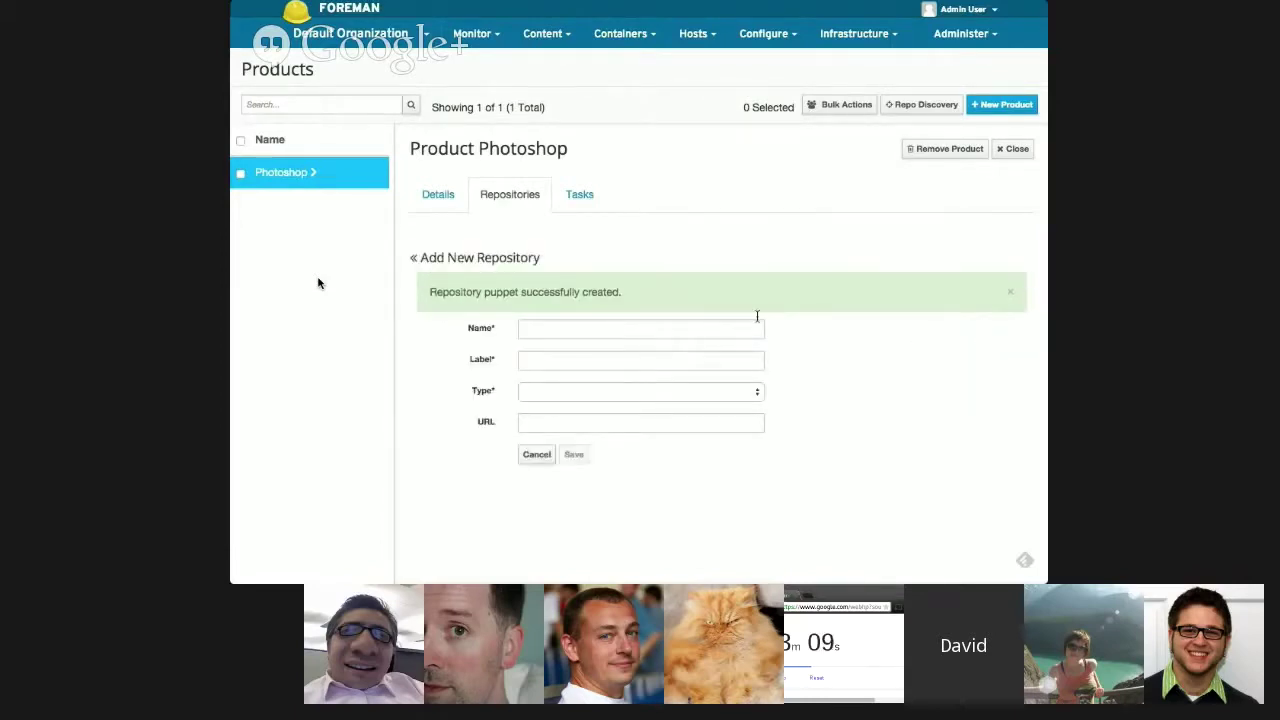
pyautogui.click(1009, 284)
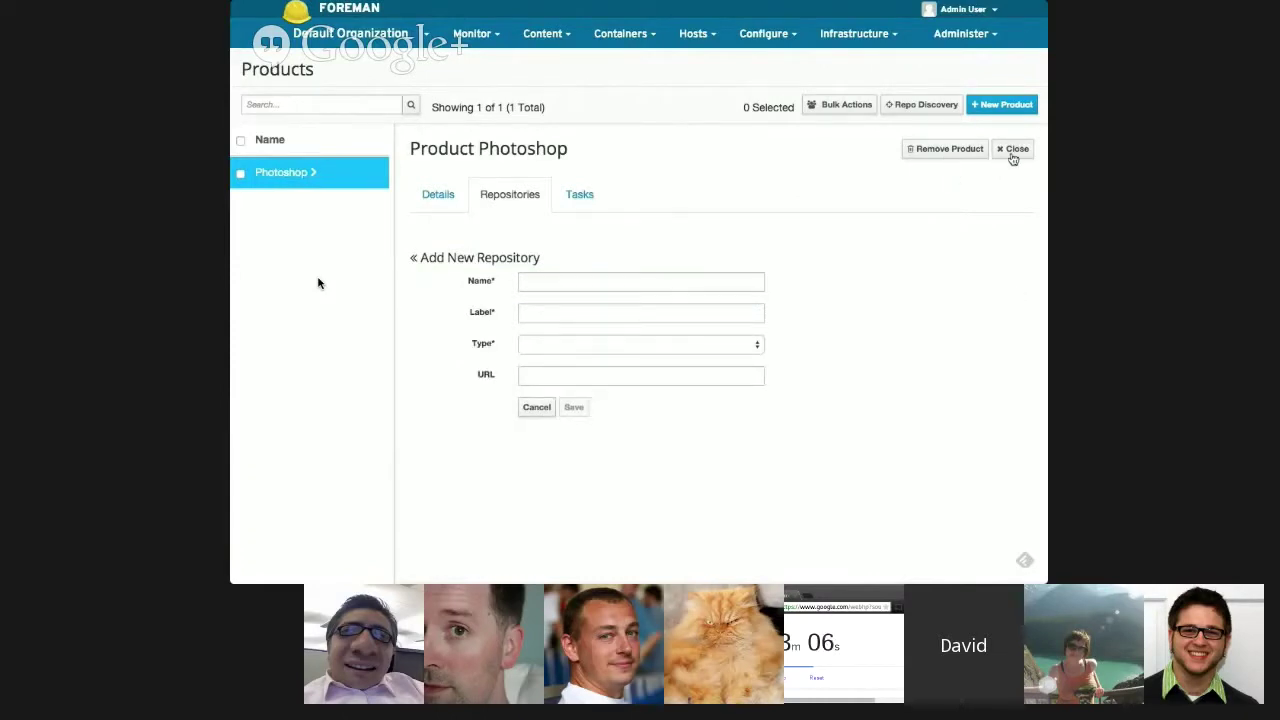
# - Upload the puppetlabs acl 1.0.4 module archive into the puppet repository
pyautogui.click(523, 194)
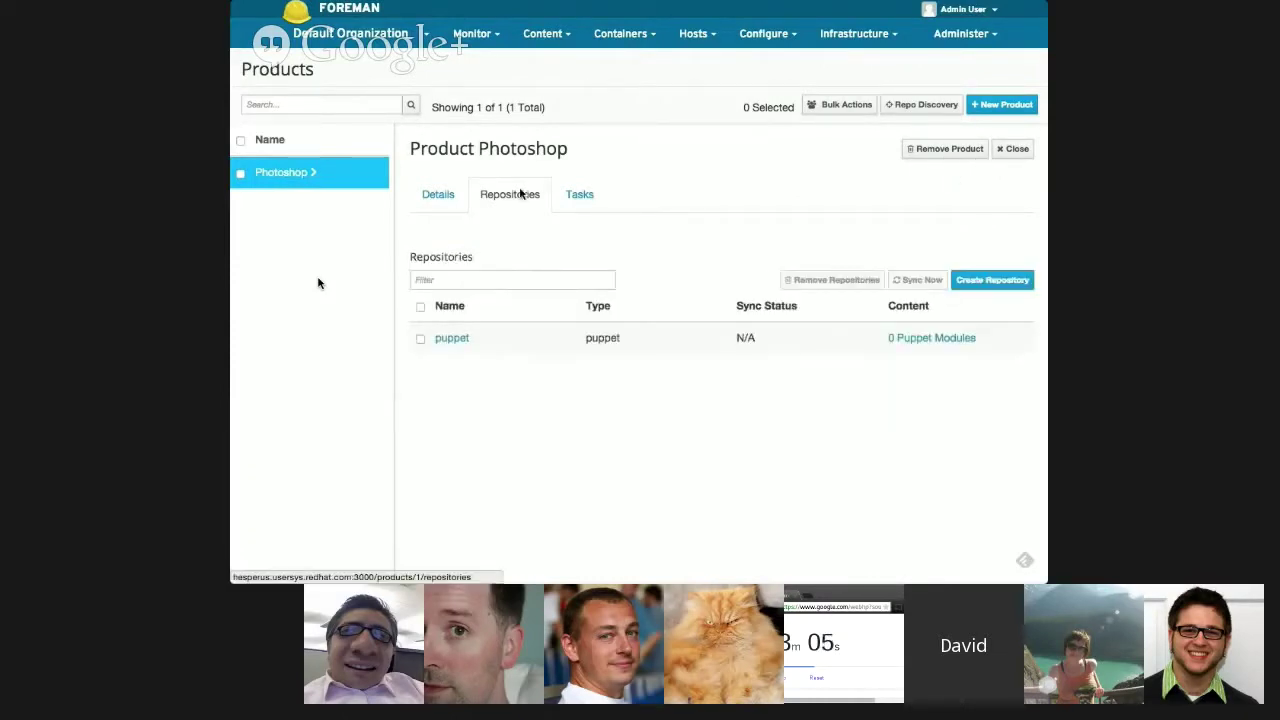
pyautogui.click(450, 340)
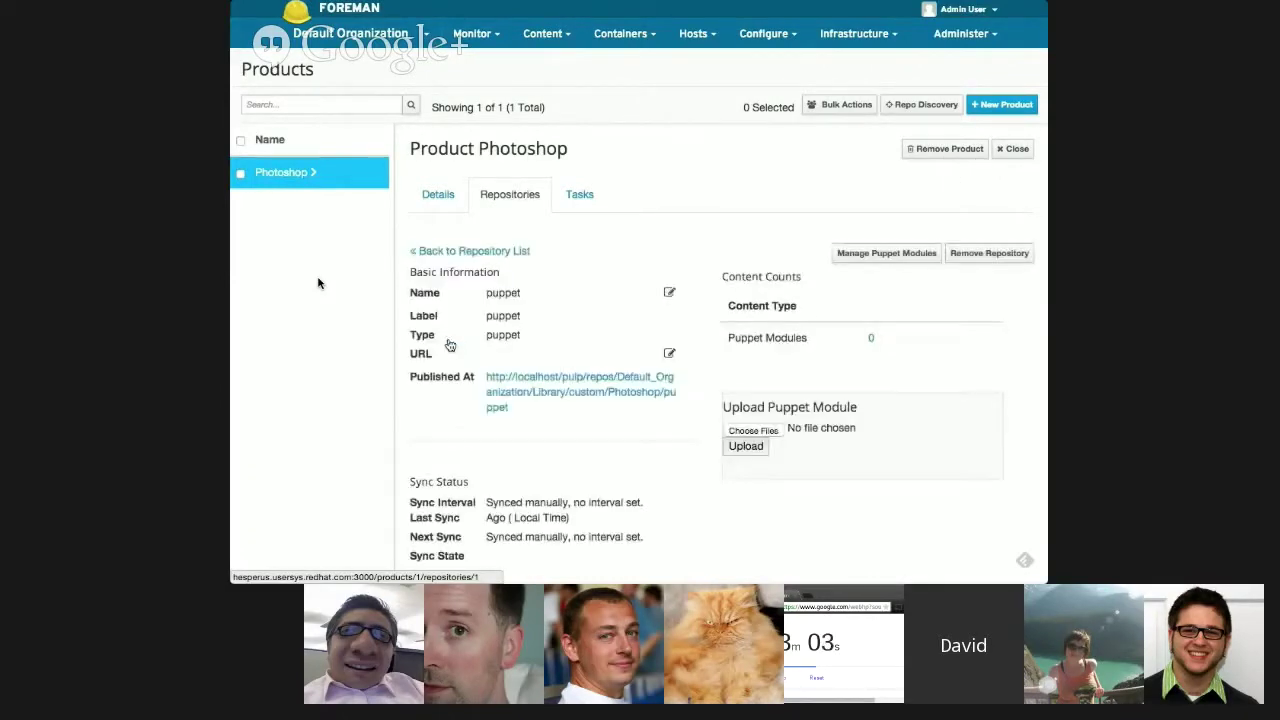
pyautogui.click(753, 431)
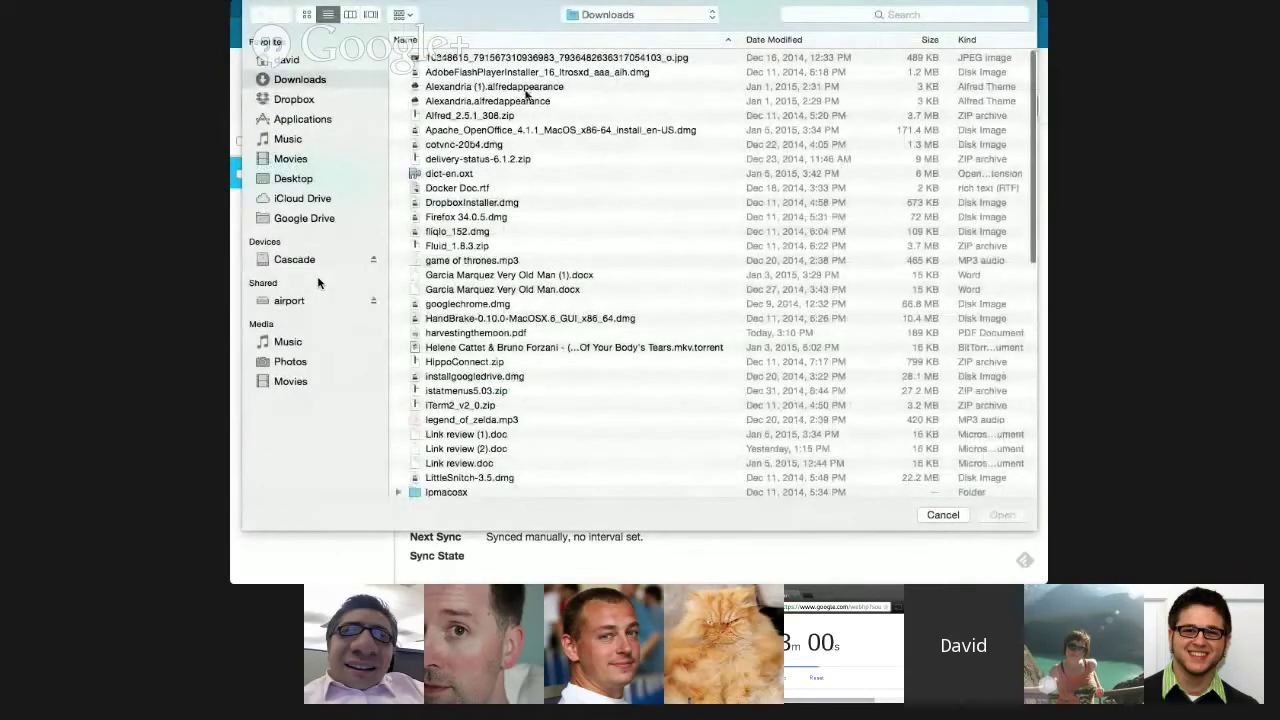
pyautogui.scroll(-10, 524, 260)
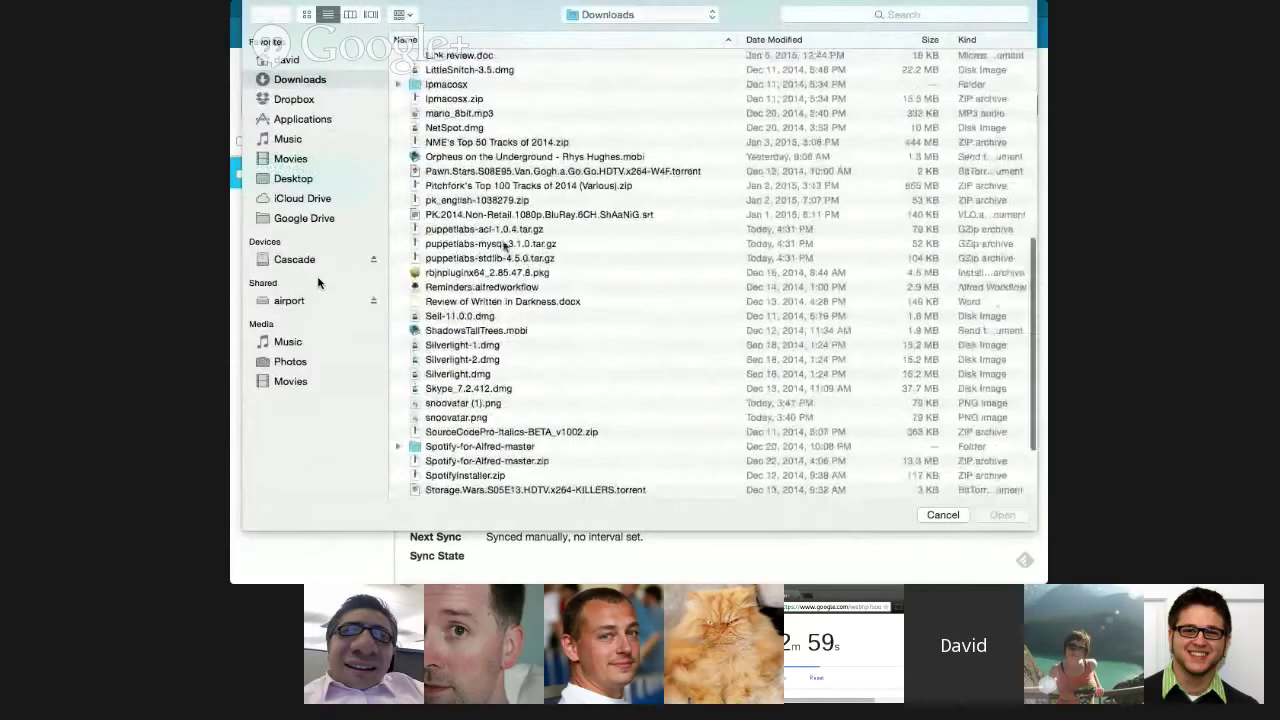
pyautogui.click(502, 229)
pyautogui.click(1016, 518)
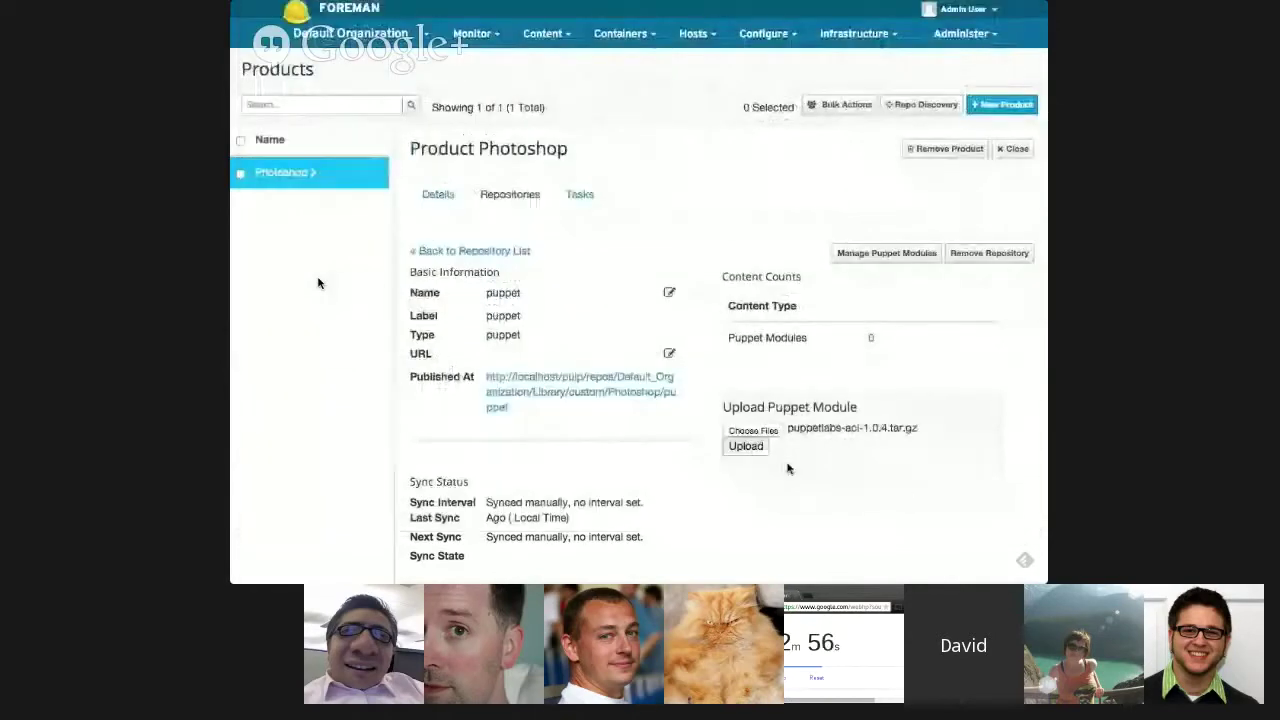
pyautogui.click(755, 451)
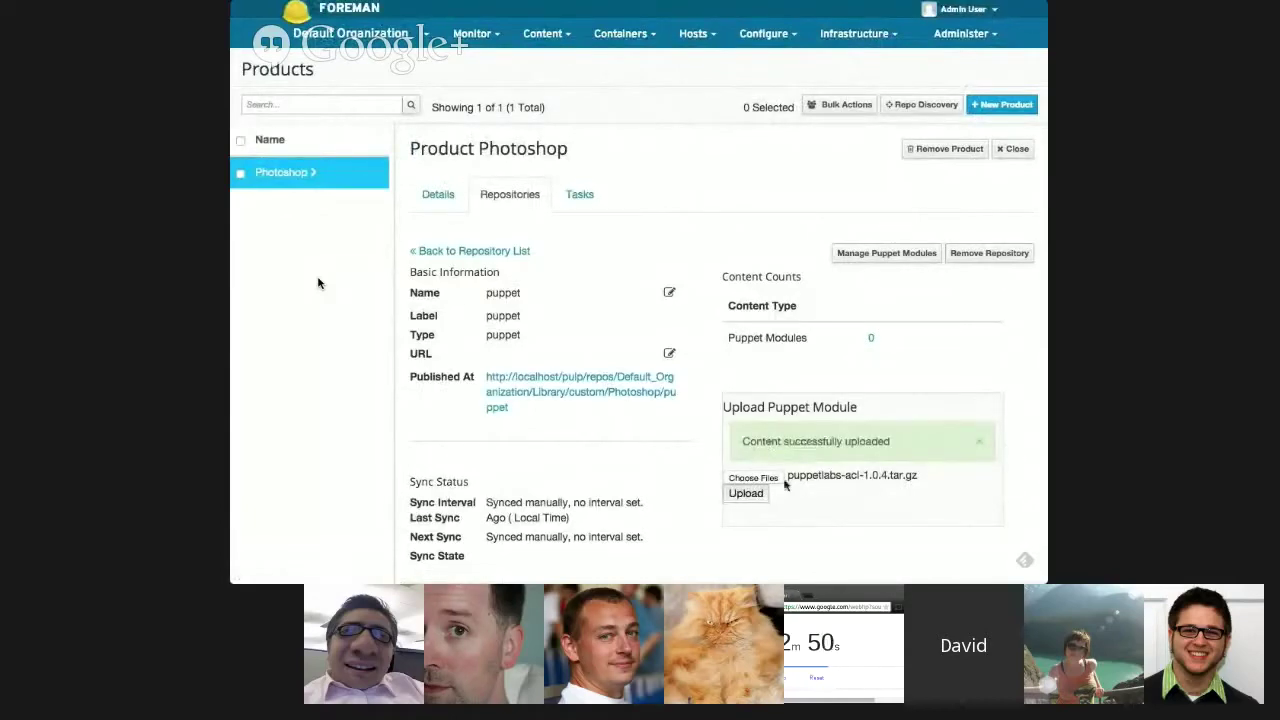
# - Upload puppetlabs-mysql-3.1.0.tar.gz into the puppet repository
pyautogui.click(760, 479)
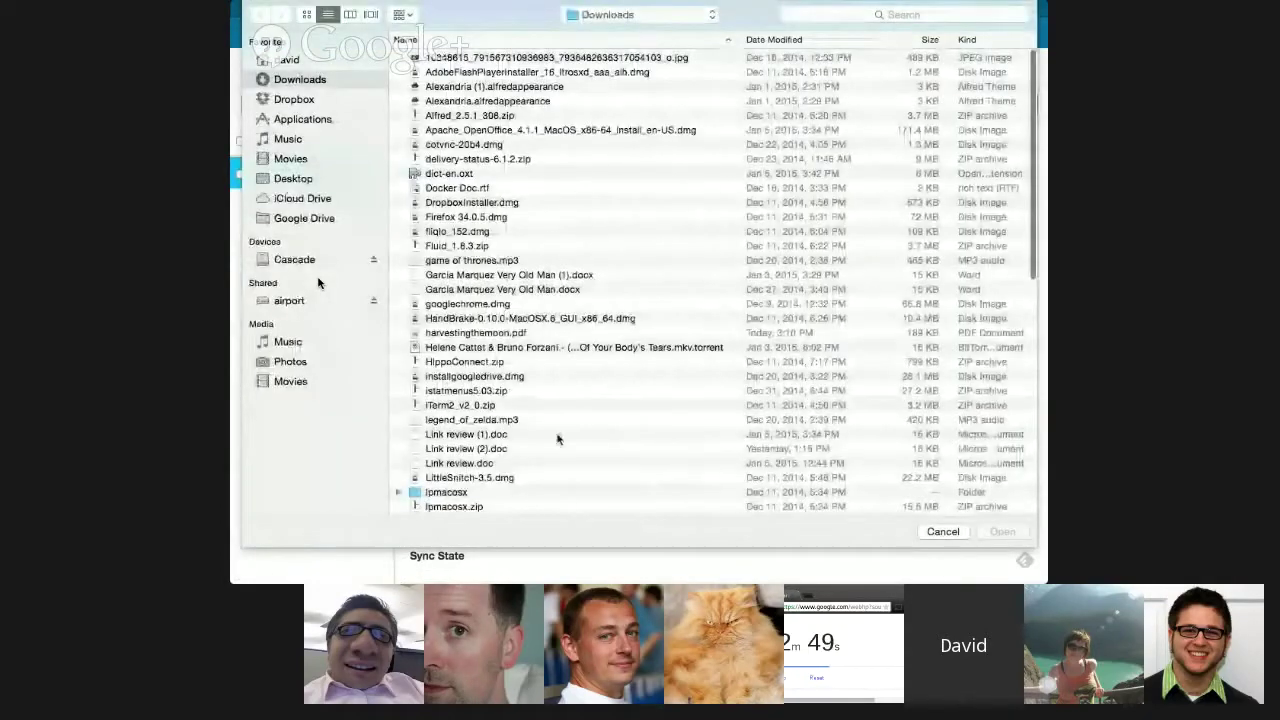
pyautogui.scroll(-5, 557, 440)
pyautogui.scroll(-3, 557, 440)
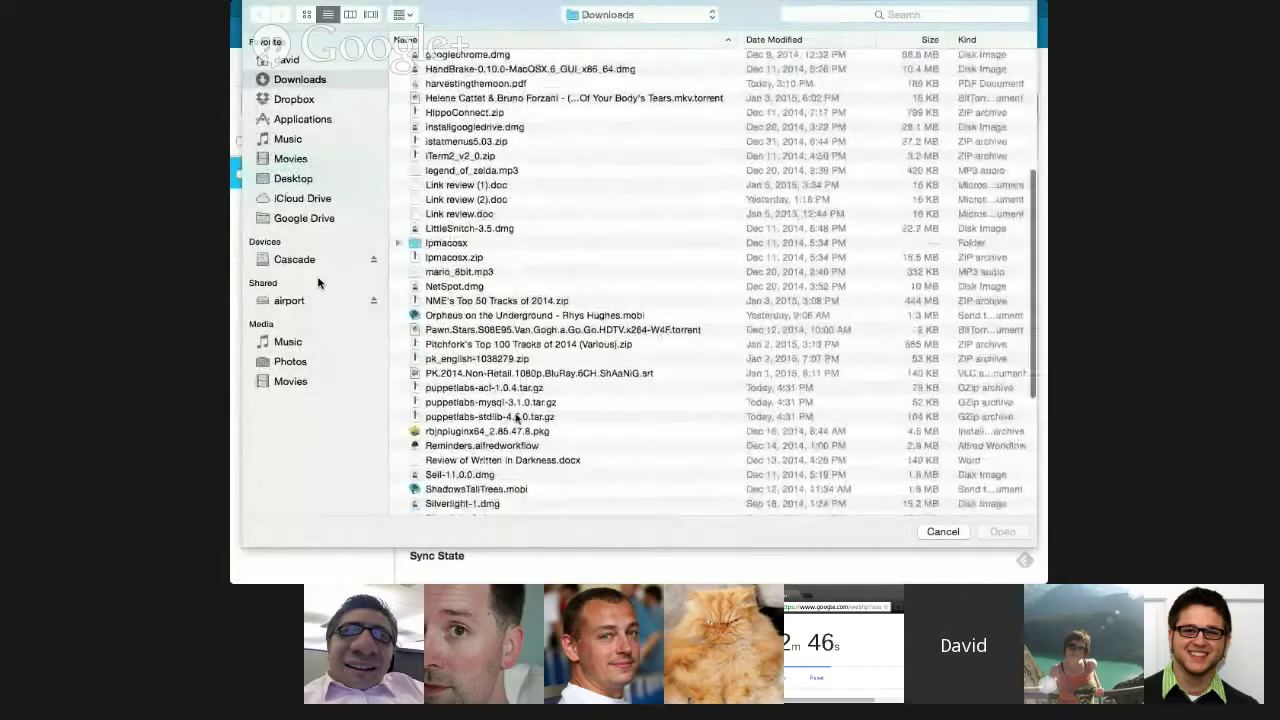
pyautogui.click(510, 404)
pyautogui.click(1000, 532)
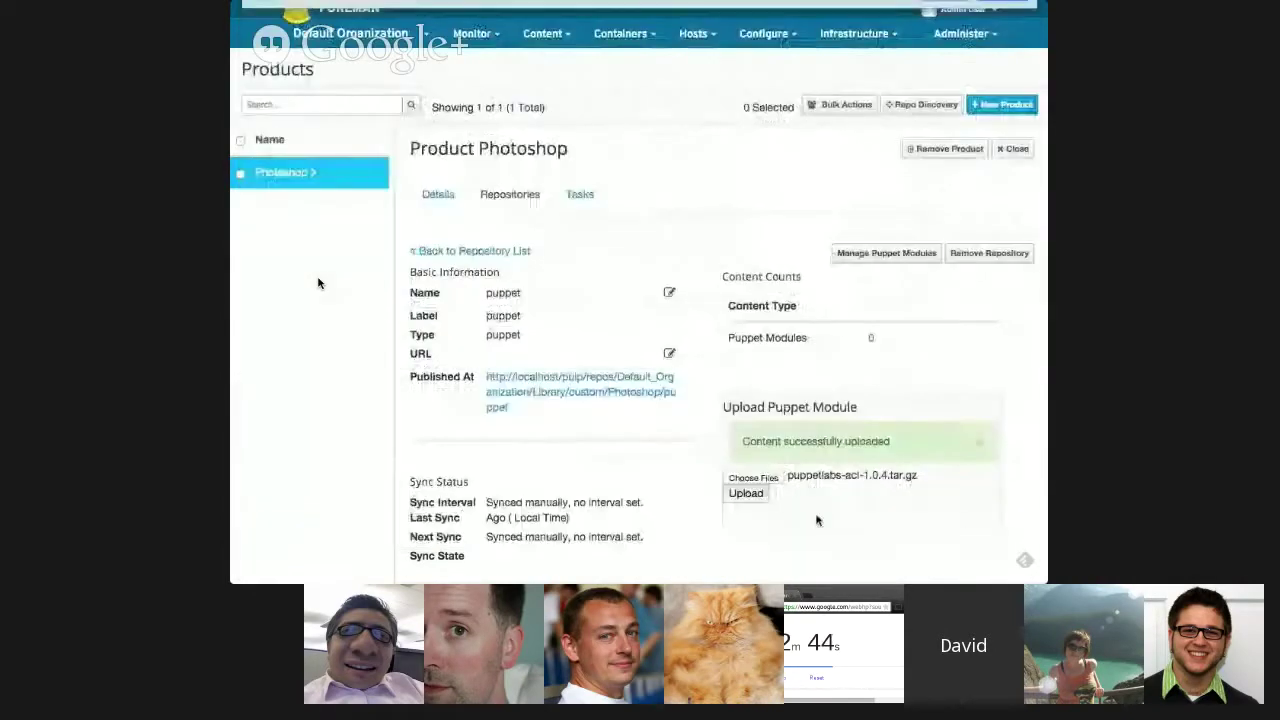
pyautogui.click(760, 498)
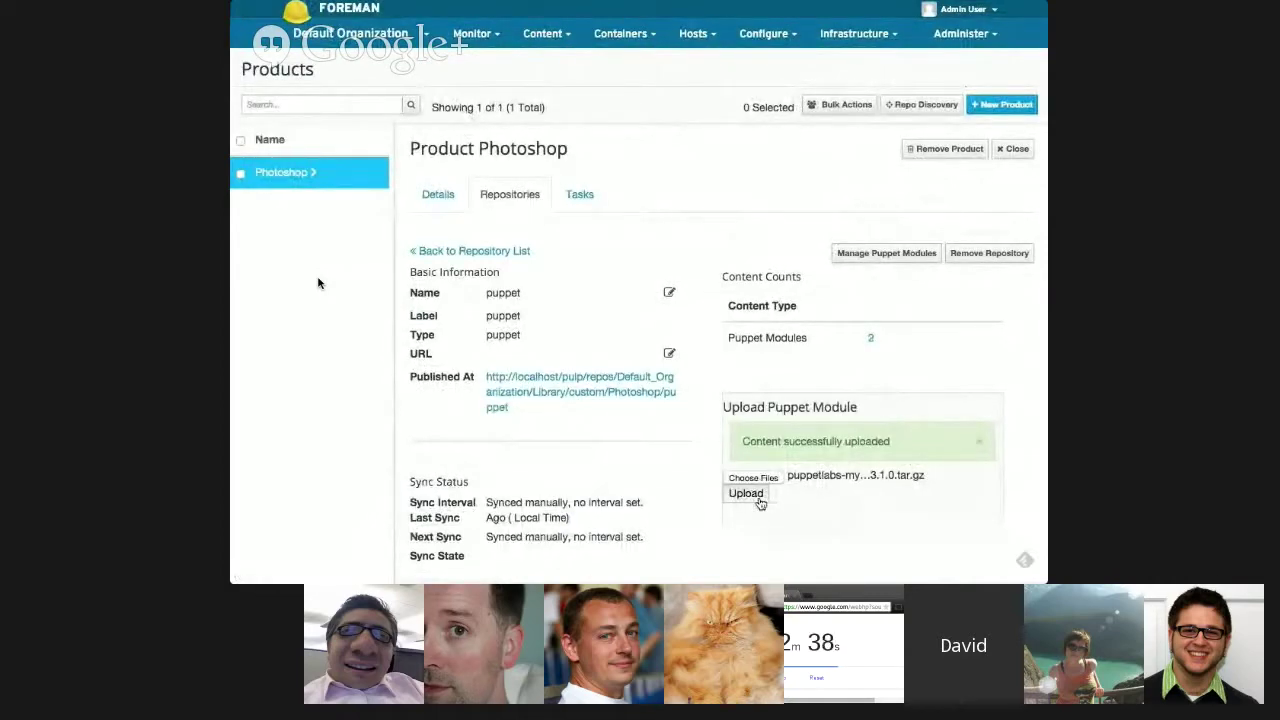
# - Upload puppetlabs-stdlib-4.5.0.tar.gz into the puppet repository
pyautogui.click(751, 477)
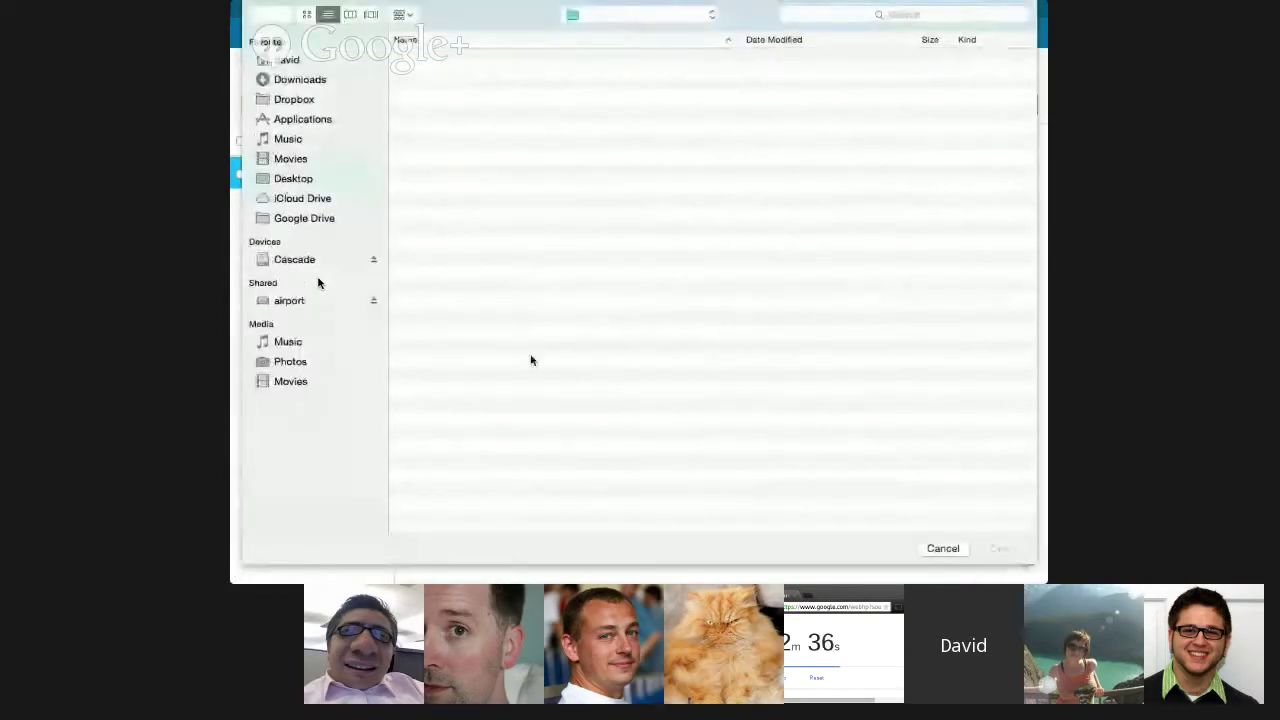
pyautogui.scroll(-5, 570, 362)
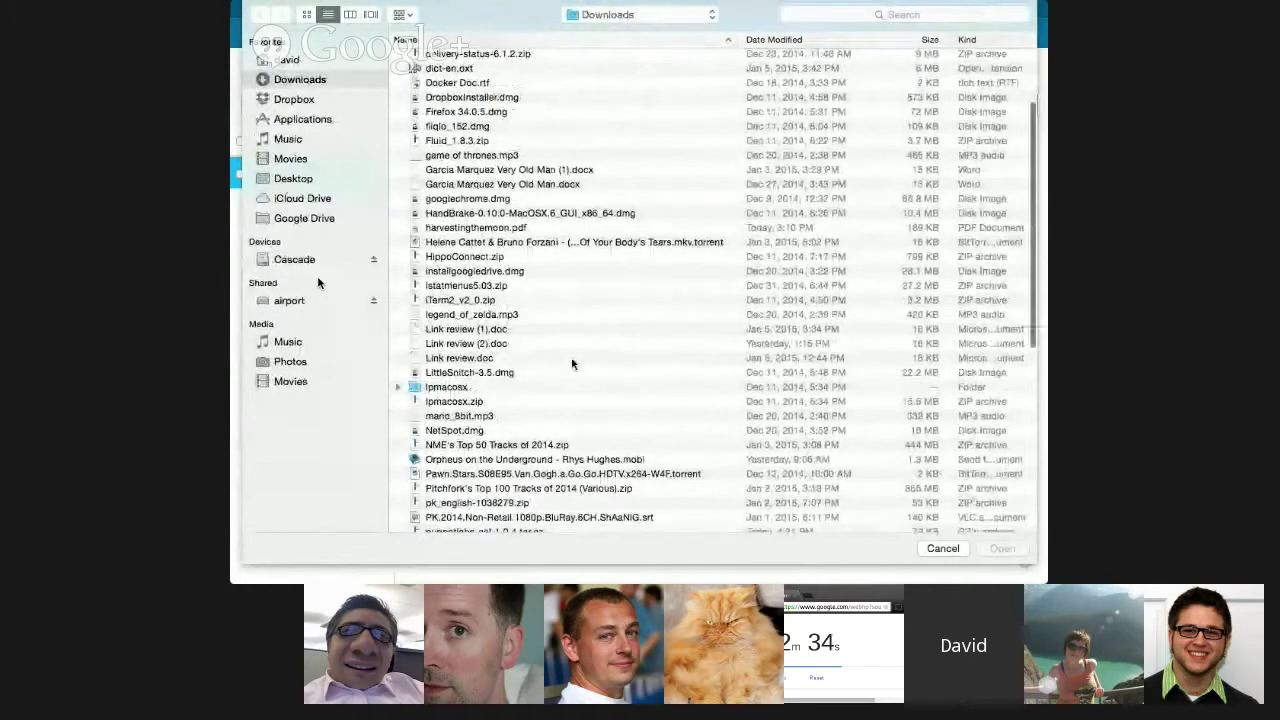
pyautogui.press('p')
pyautogui.press('u')
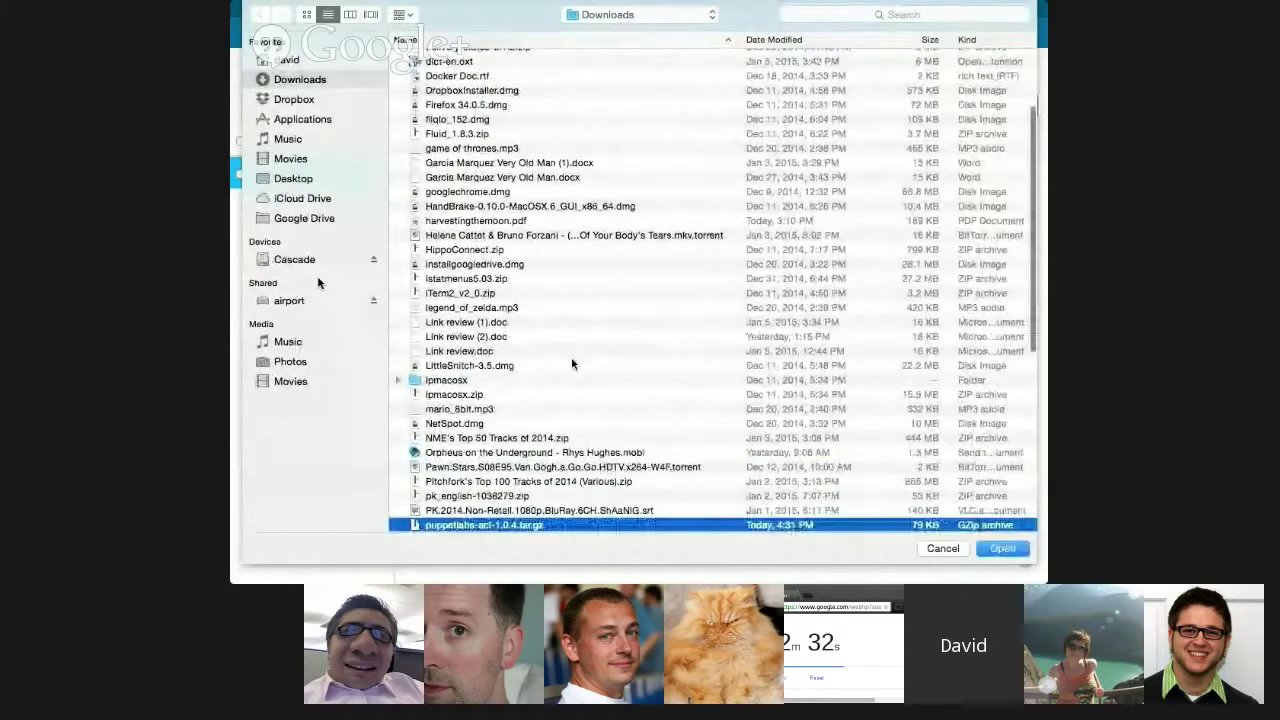
pyautogui.scroll(-4, 571, 361)
pyautogui.press('Down')
pyautogui.press('Down')
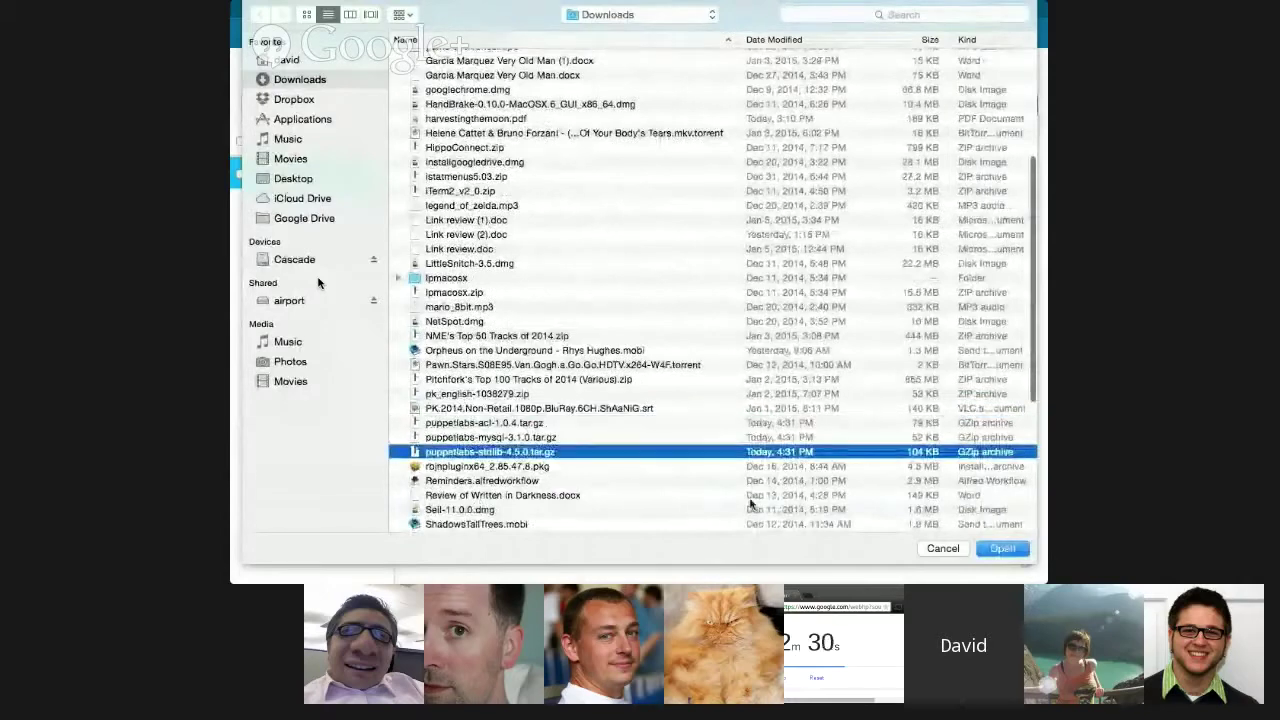
pyautogui.click(985, 545)
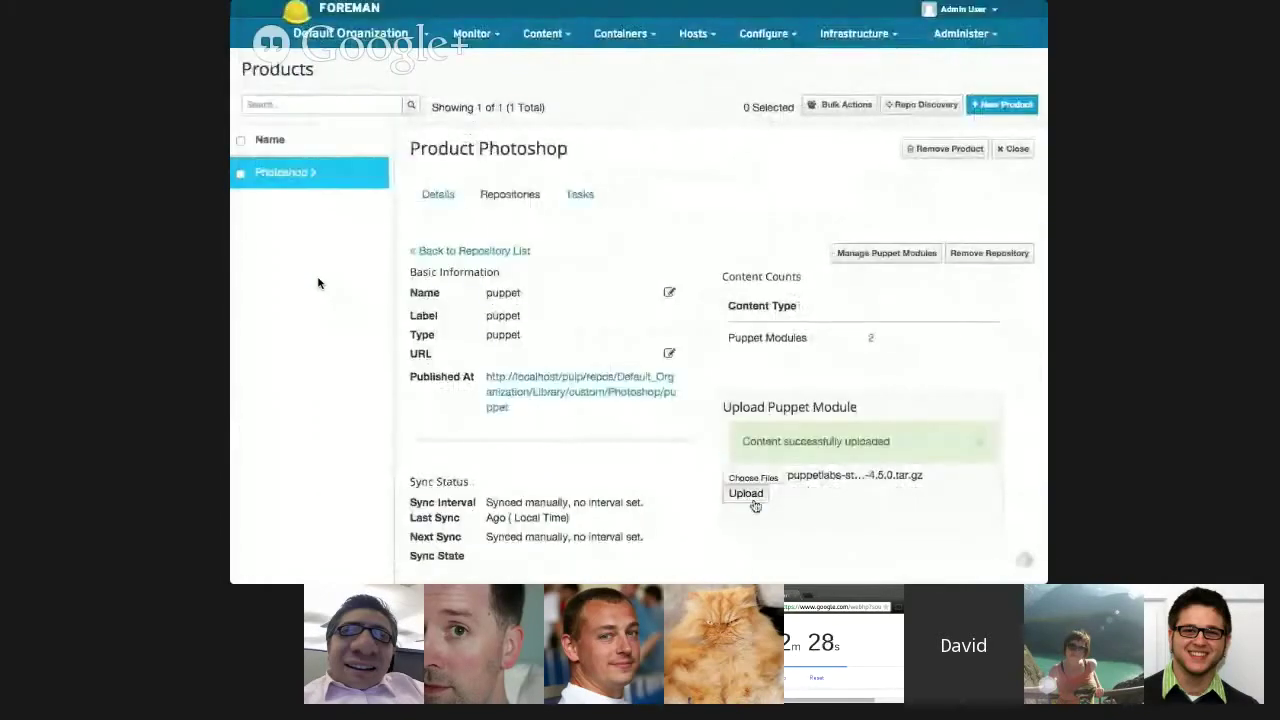
pyautogui.click(748, 500)
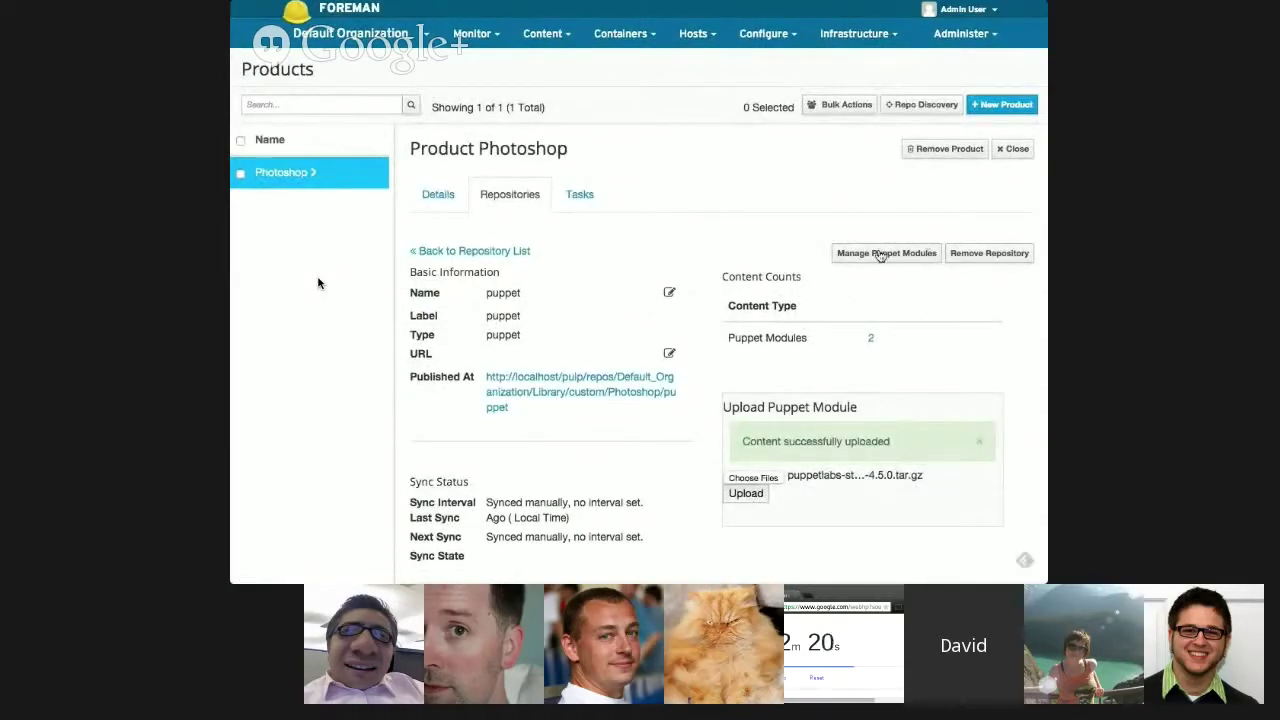
# - Delete the mysql 3.1.0 module from the puppet repository, keeping acl 1.0.4 and stdlib 4.5.0
pyautogui.click(553, 216)
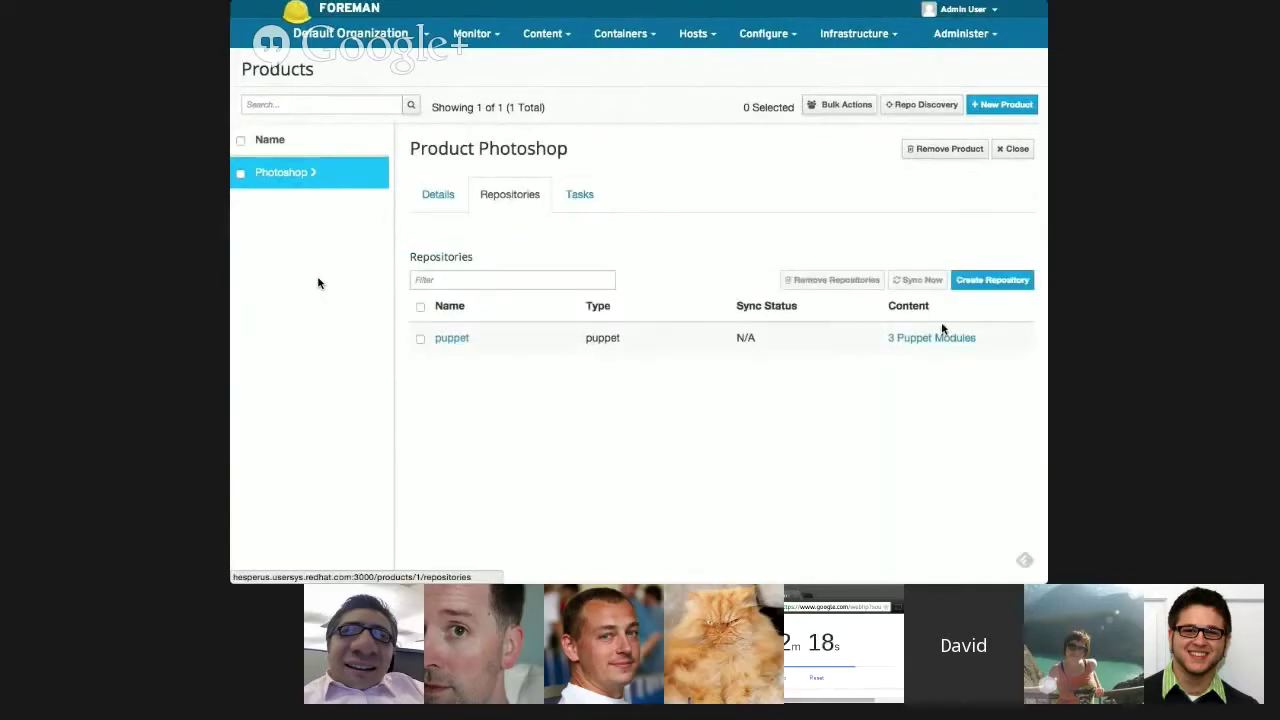
pyautogui.click(452, 338)
pyautogui.click(877, 251)
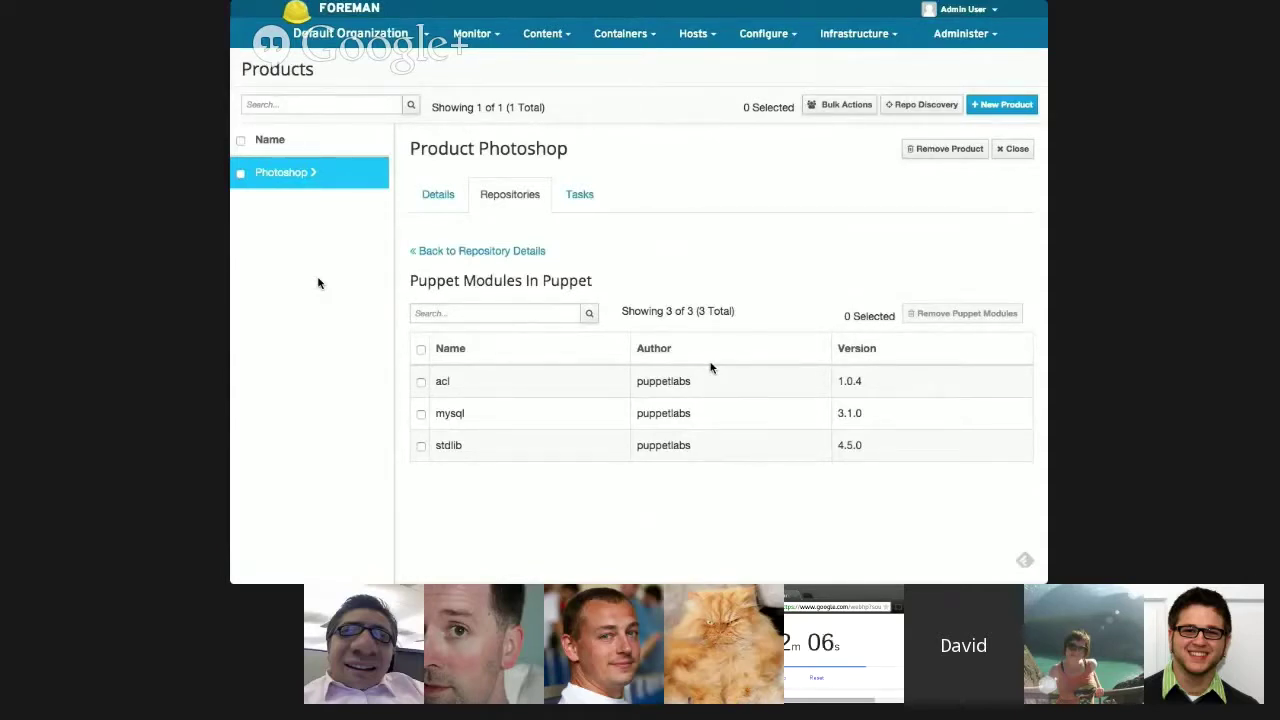
pyautogui.click(421, 414)
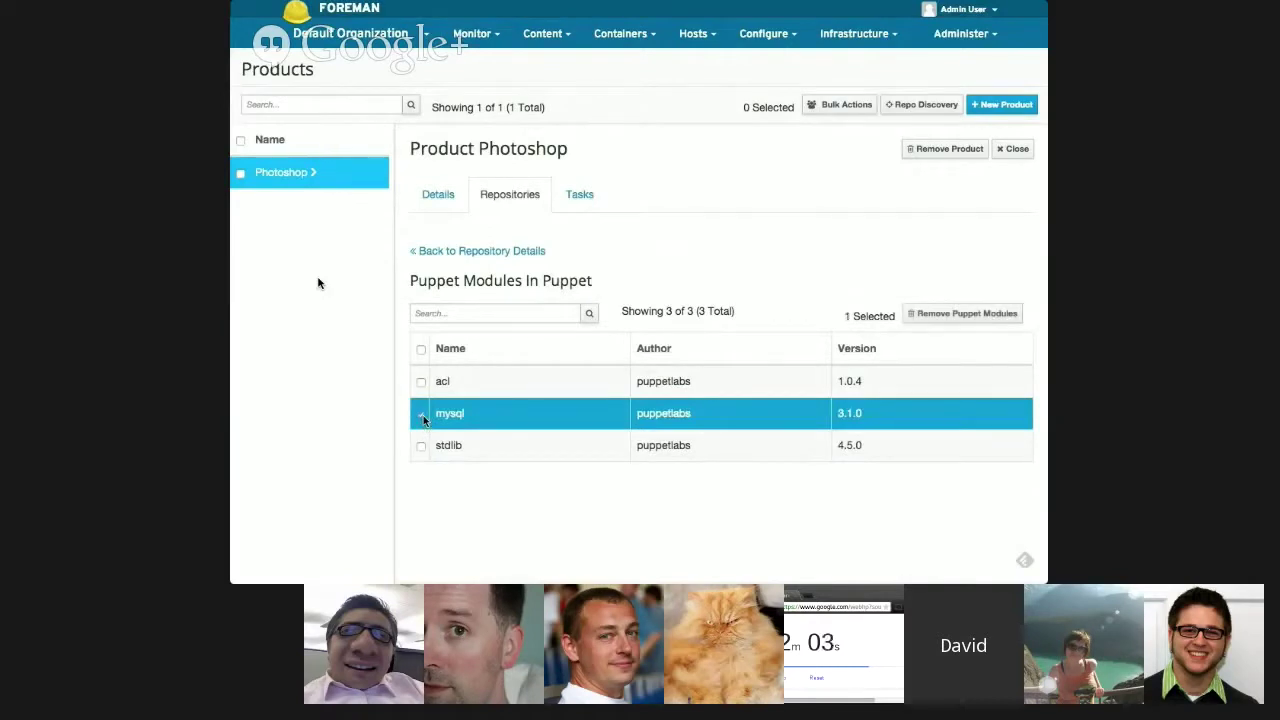
pyautogui.click(938, 316)
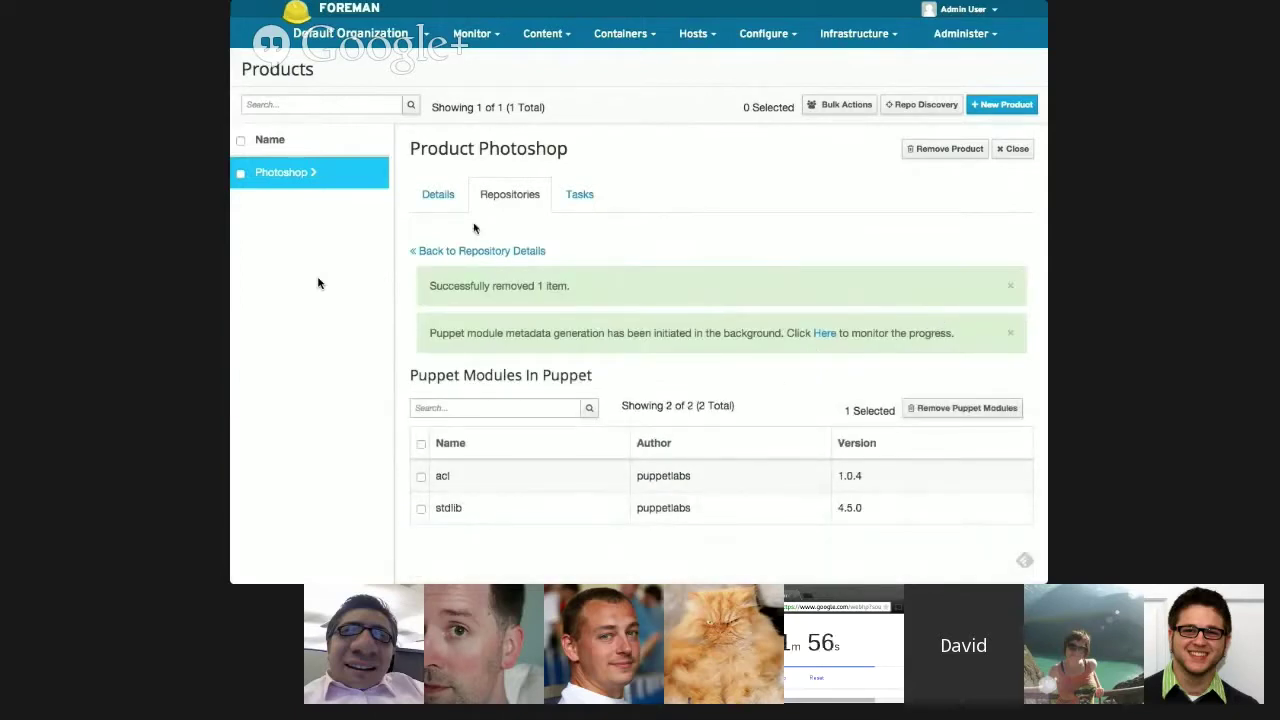
pyautogui.click(490, 252)
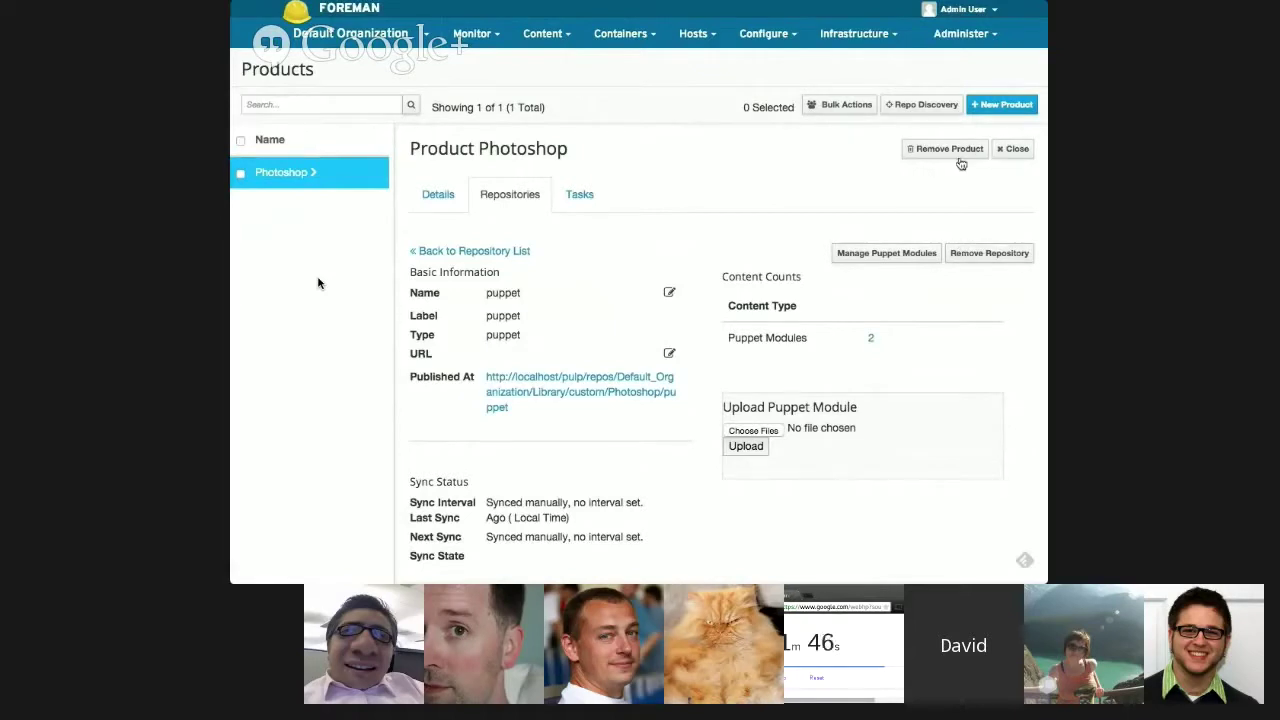
# - Open a new repository form, then switch to the Docker Hub busybox page for its address
pyautogui.click(510, 194)
pyautogui.click(980, 255)
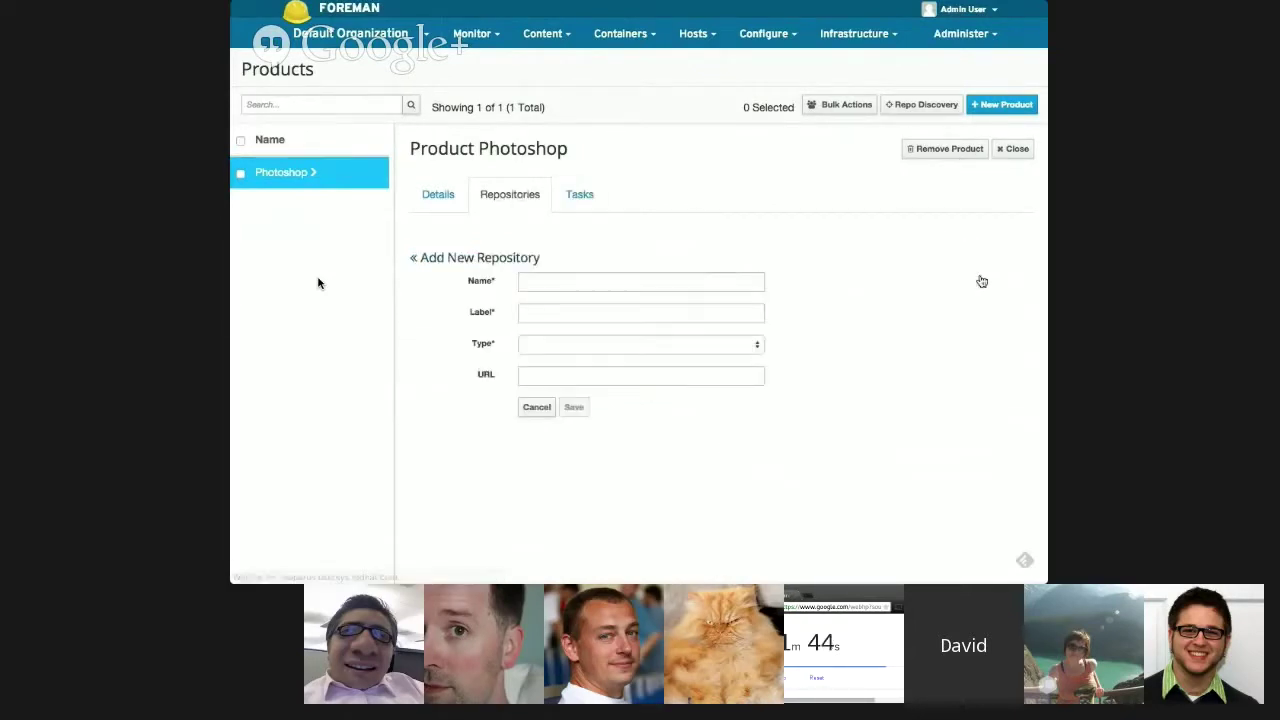
pyautogui.click(630, 280)
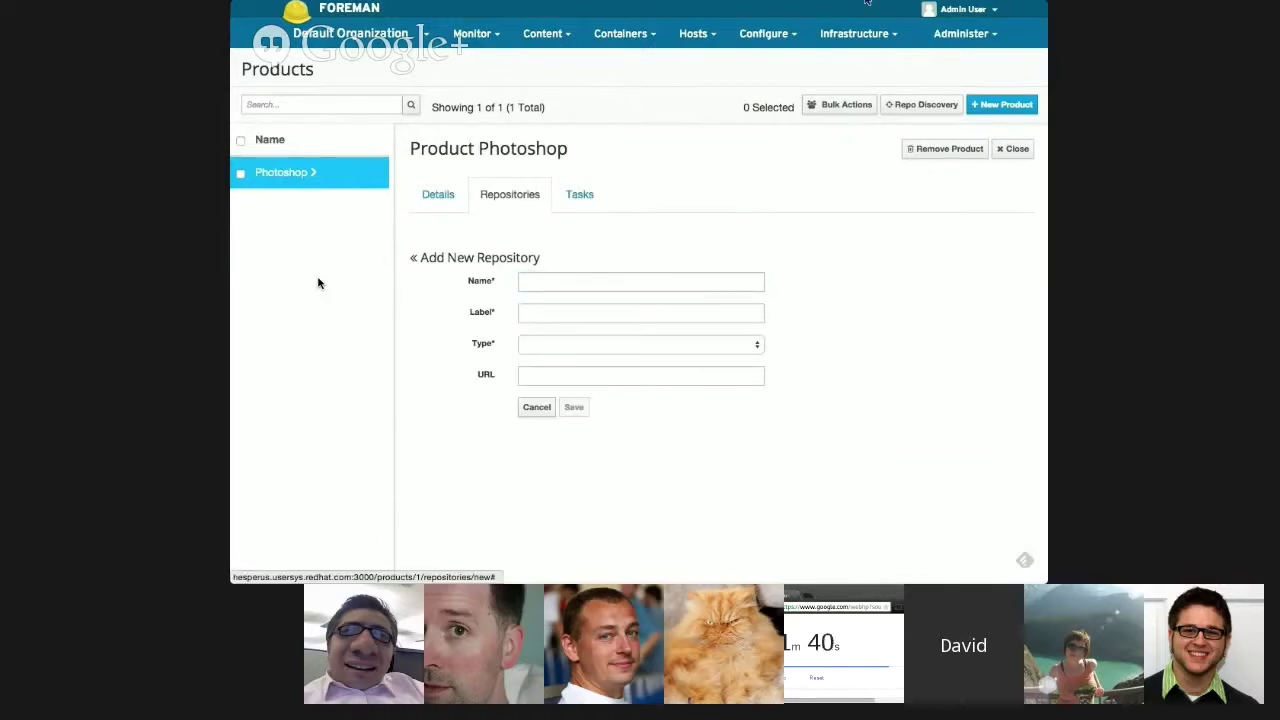
pyautogui.hotkey('ctrl', 'Tab')
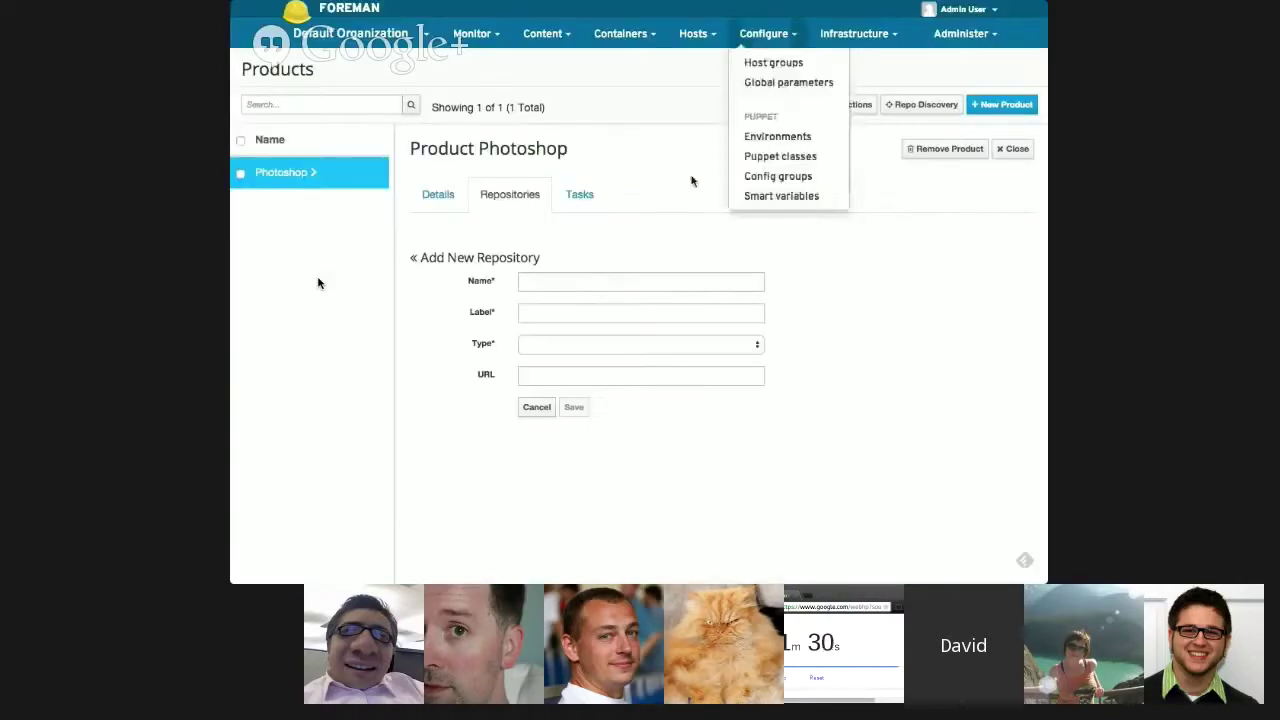
# - Save a docker repository named busybox with the trimmed Docker Hub busybox URL
pyautogui.click(590, 281)
pyautogui.write('busy')
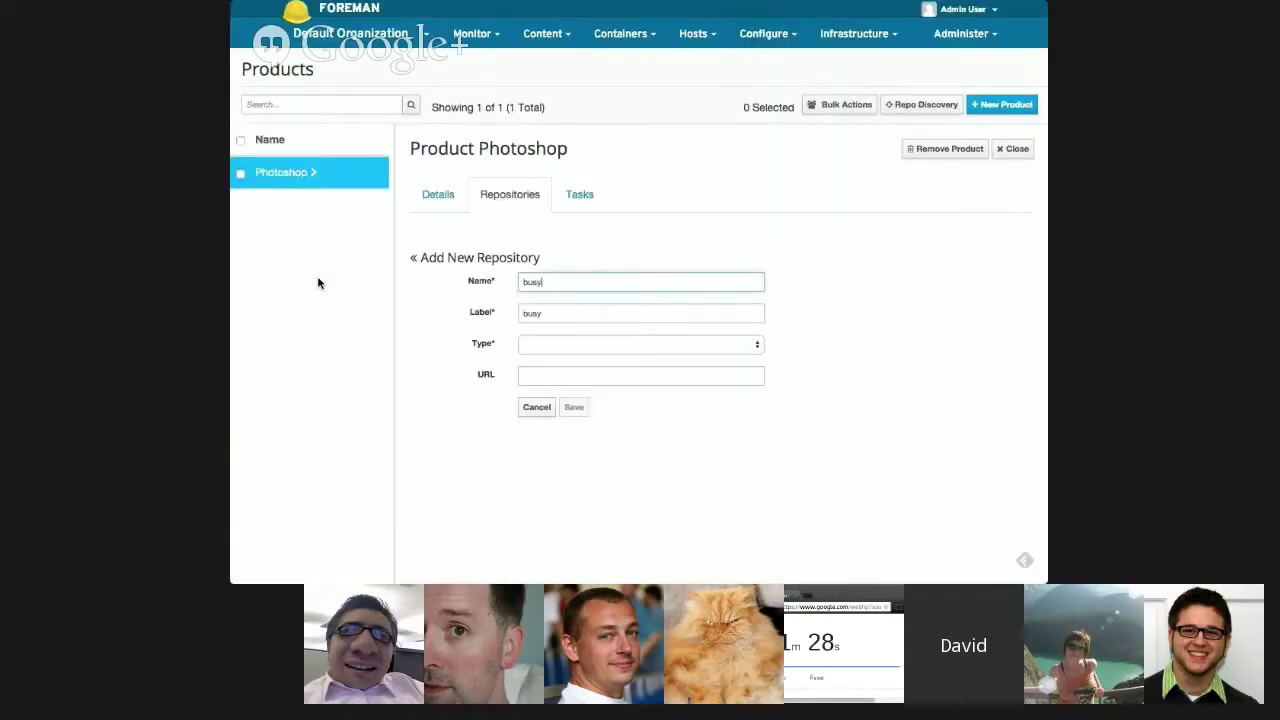
pyautogui.write('box')
pyautogui.press('Tab')
pyautogui.press('Tab')
pyautogui.press('d')
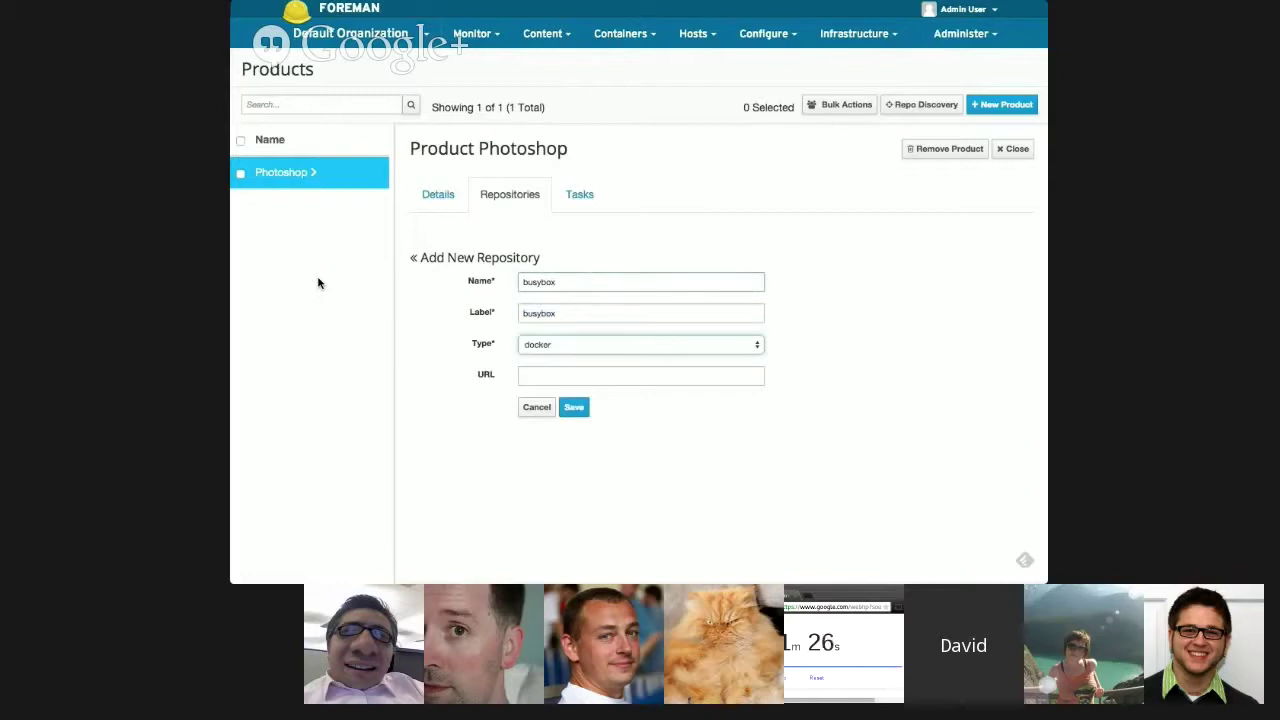
pyautogui.press('Tab')
pyautogui.write('https://registry.hub.docker.com/_/busybox/tags/manage/')
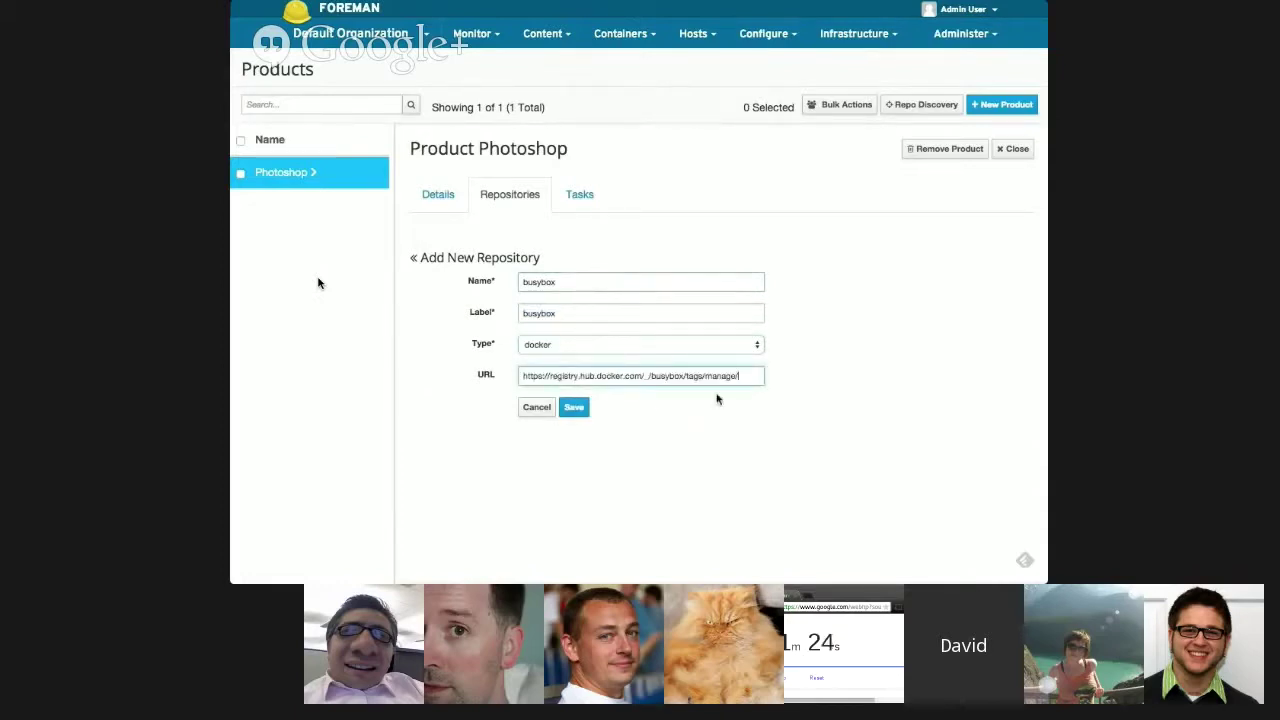
pyautogui.moveTo(688, 375); pyautogui.dragTo(778, 434)
pyautogui.press('BackSpace')
pyautogui.press('BackSpace')
pyautogui.write('/')
pyautogui.click(576, 407)
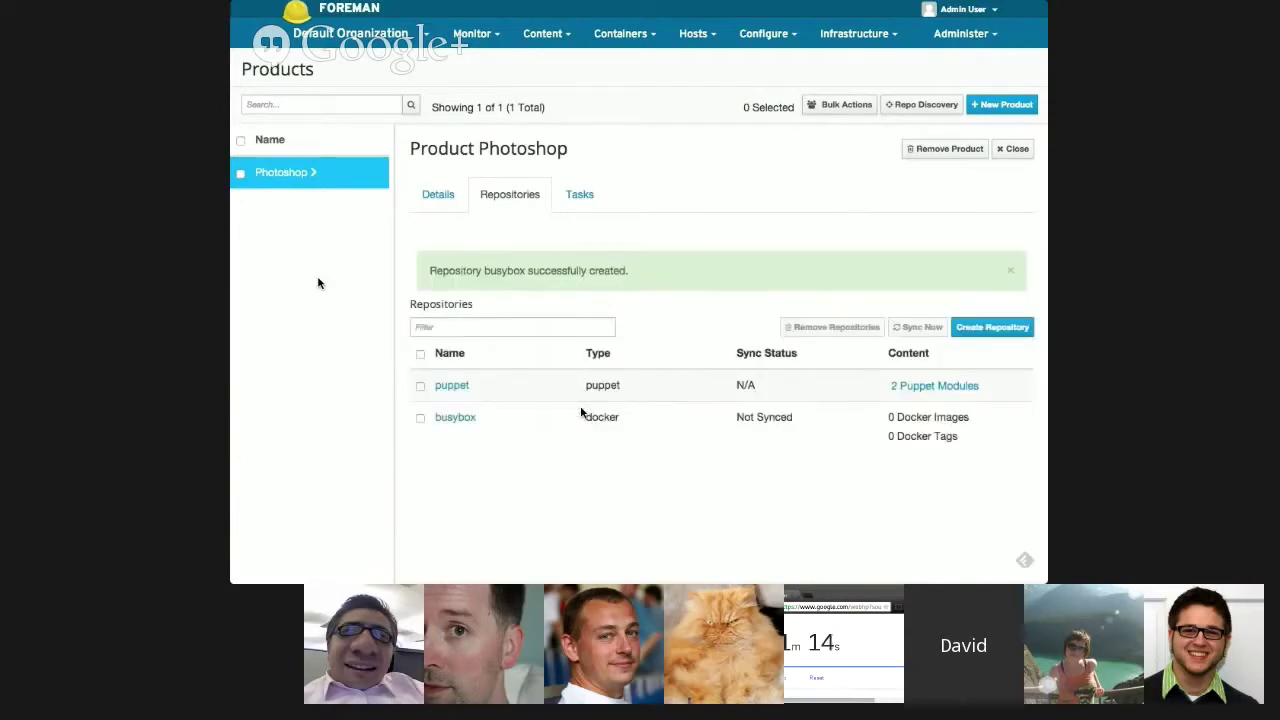
# - Sync busybox to 10 Docker images and 5 tags, then open the busybox repository details
pyautogui.click(420, 418)
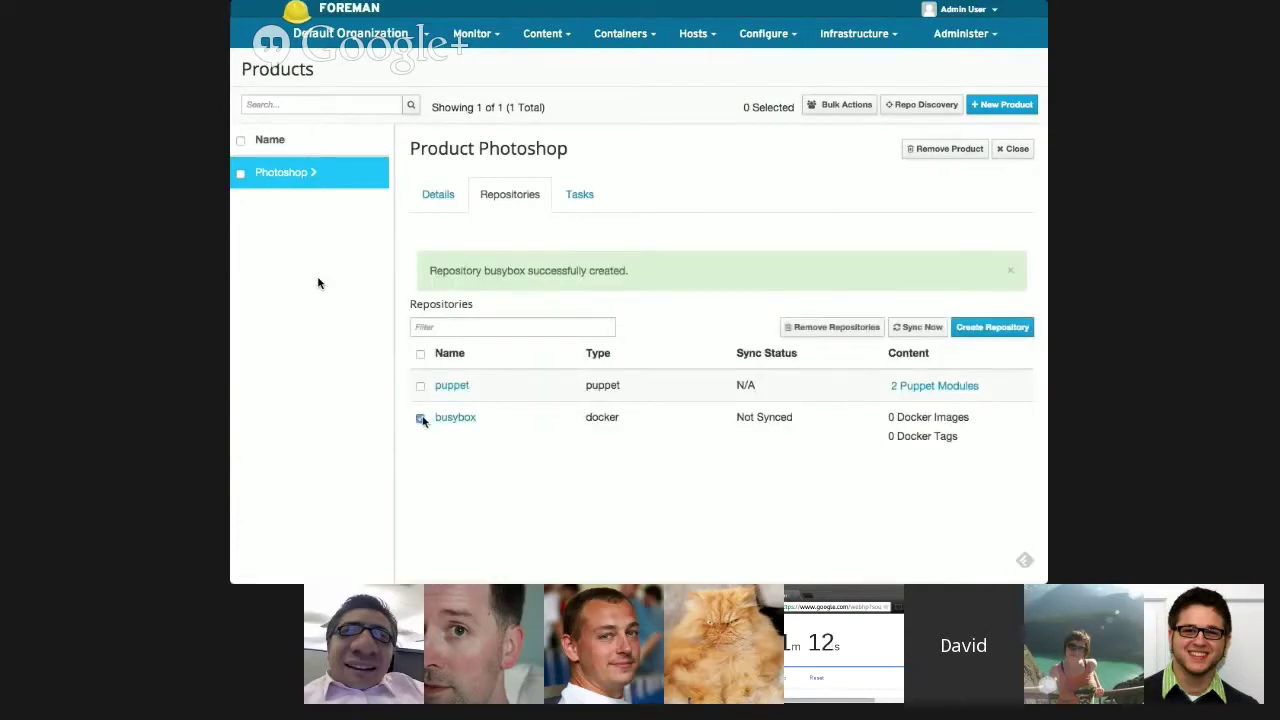
pyautogui.click(922, 333)
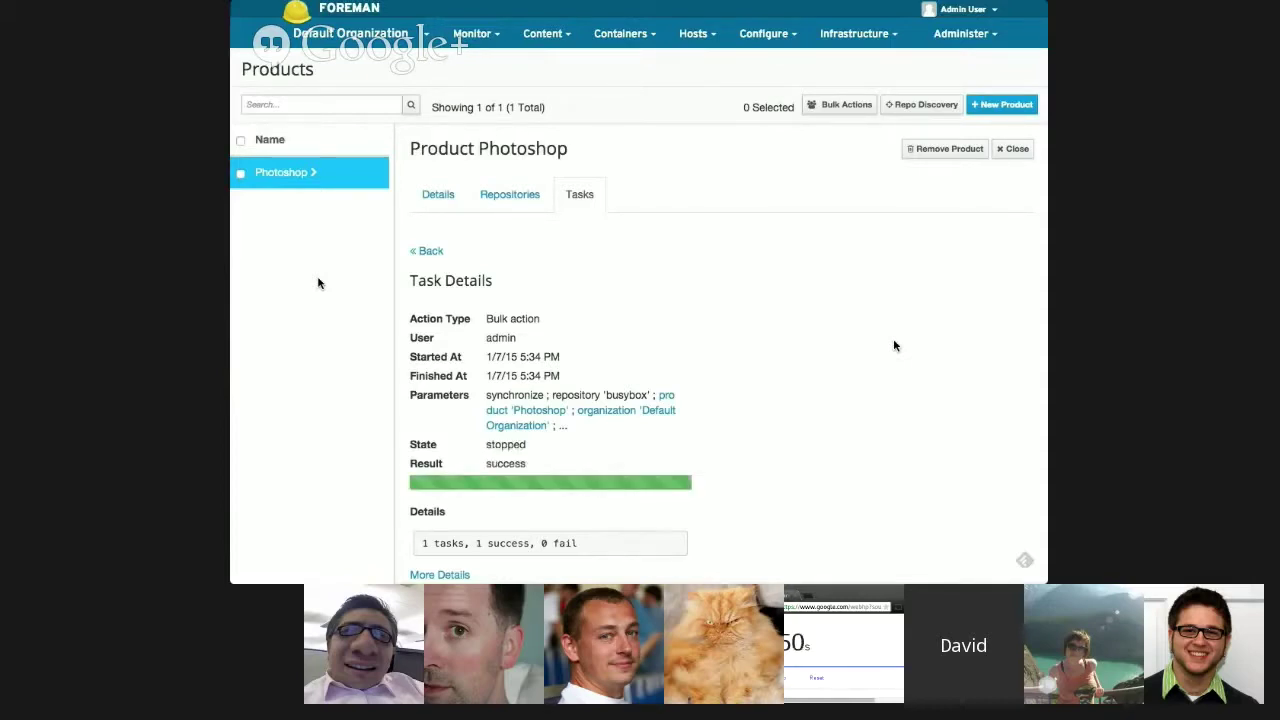
pyautogui.click(516, 204)
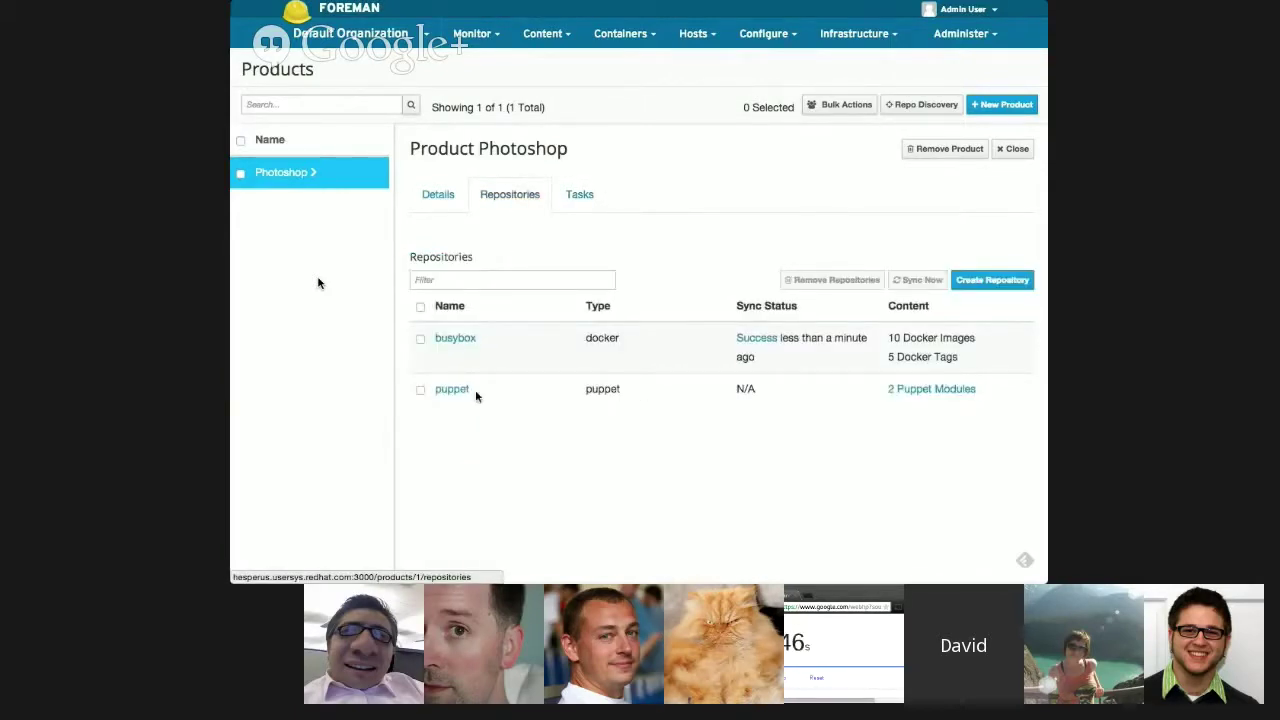
pyautogui.click(455, 339)
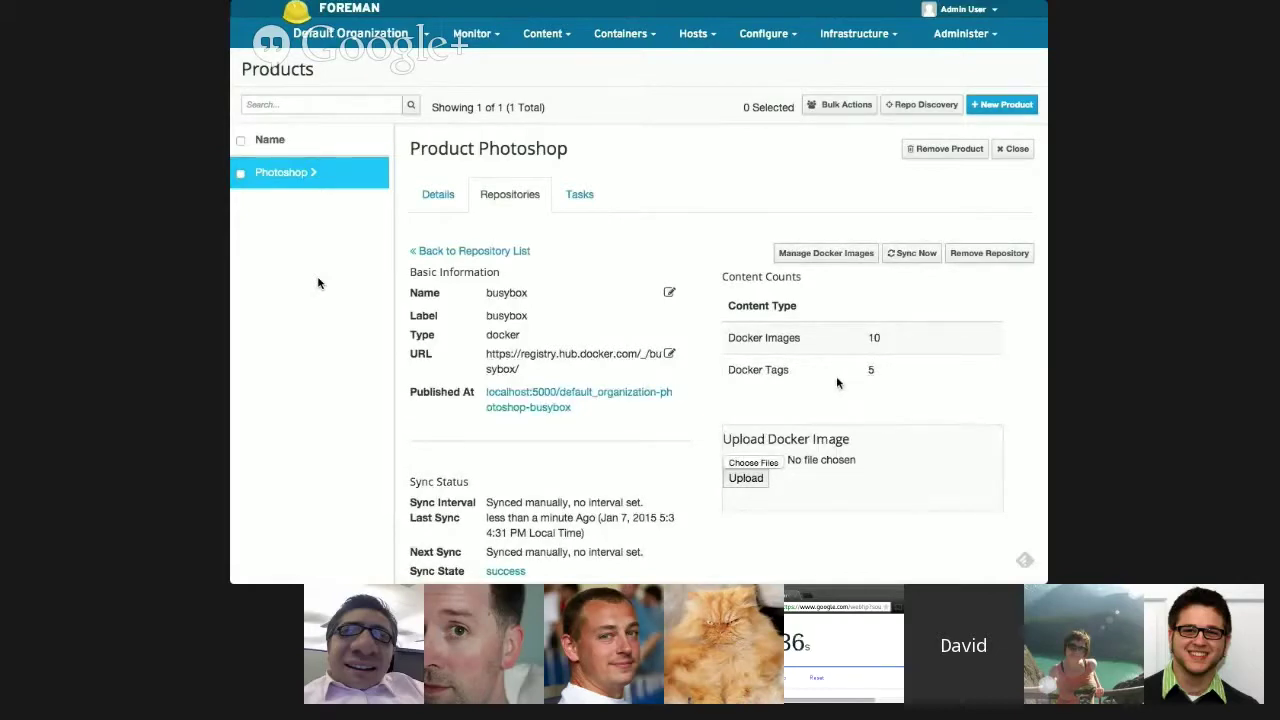
# - Delete the ubuntu-12.04 Docker image from busybox and return to the repository details
pyautogui.click(819, 258)
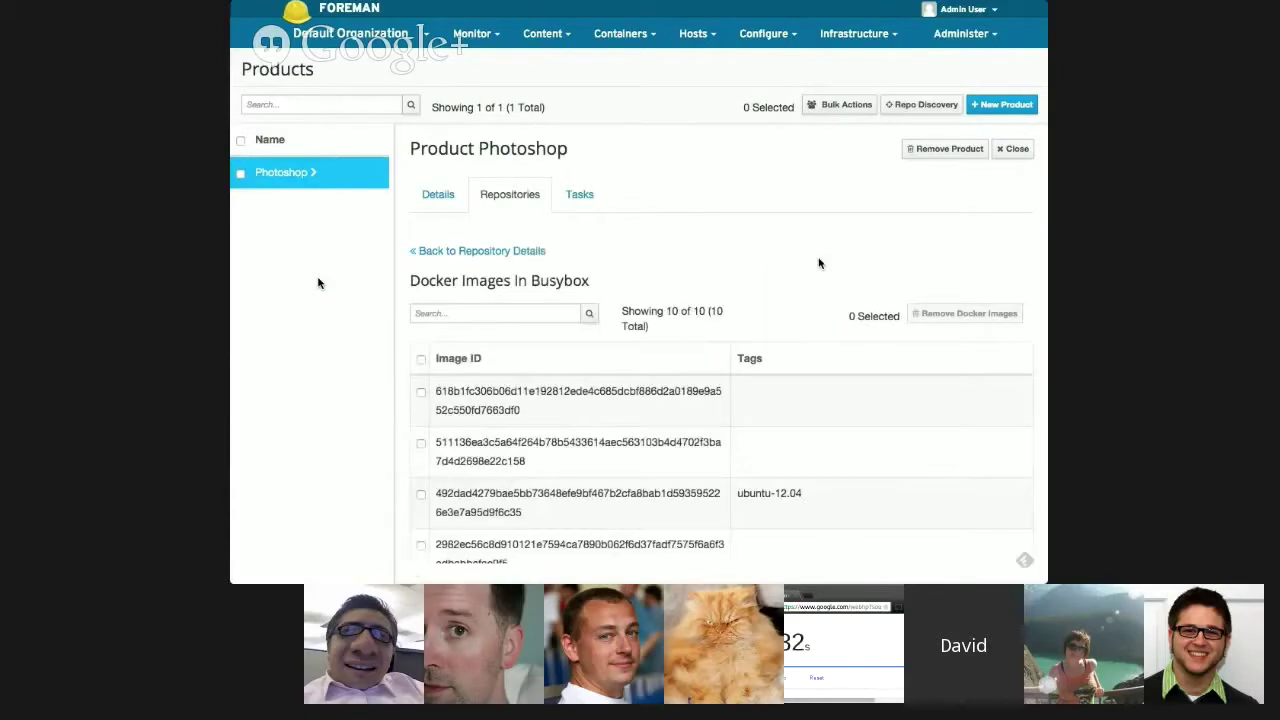
pyautogui.click(420, 494)
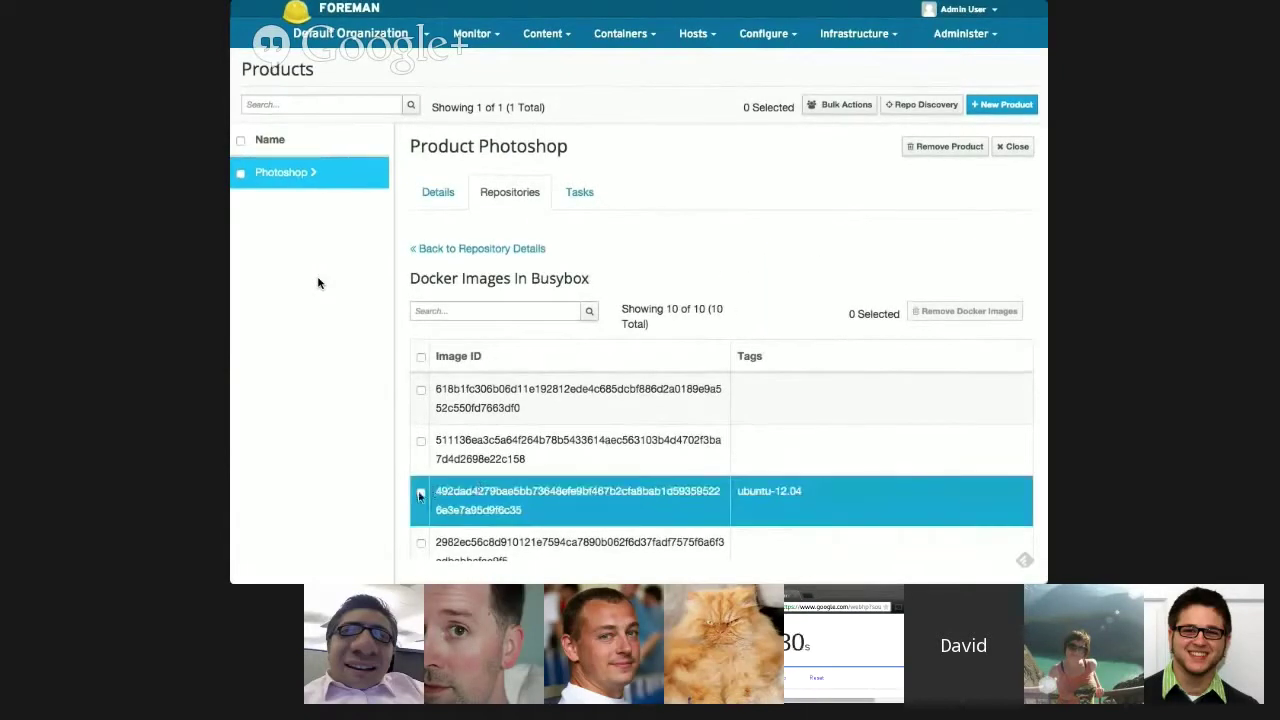
pyautogui.scroll(-5, 597, 486)
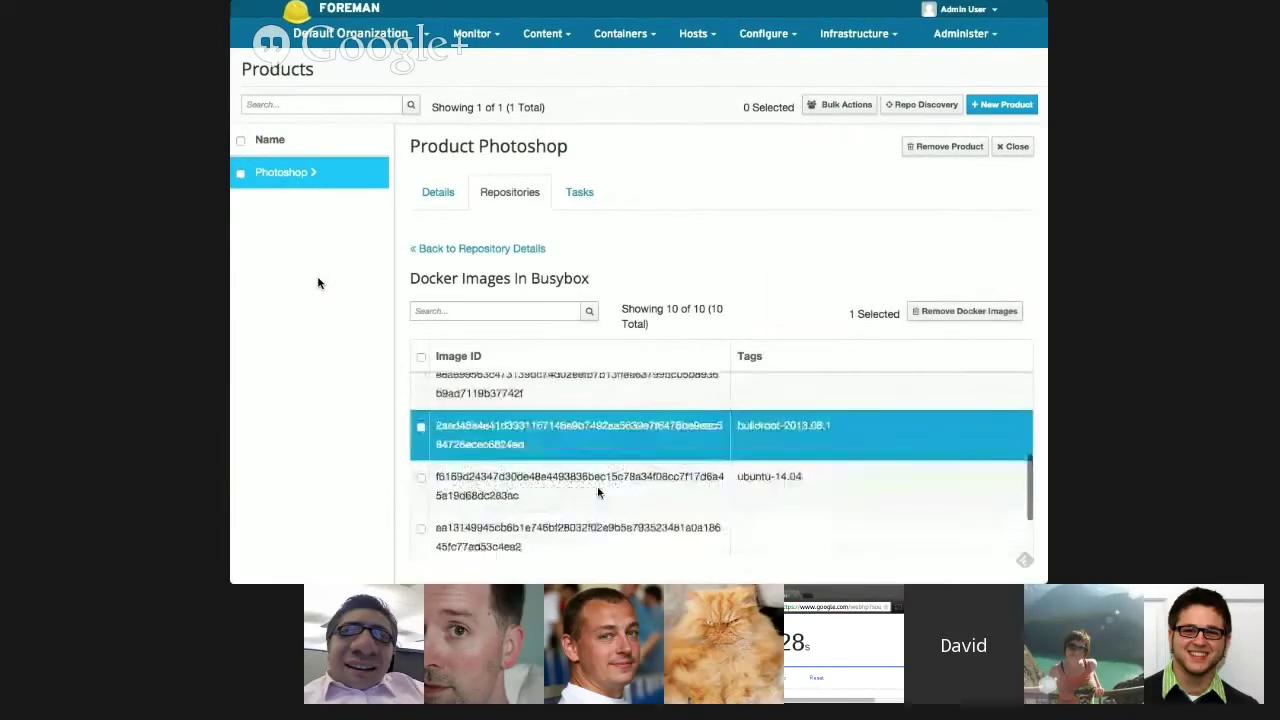
pyautogui.scroll(3, 597, 486)
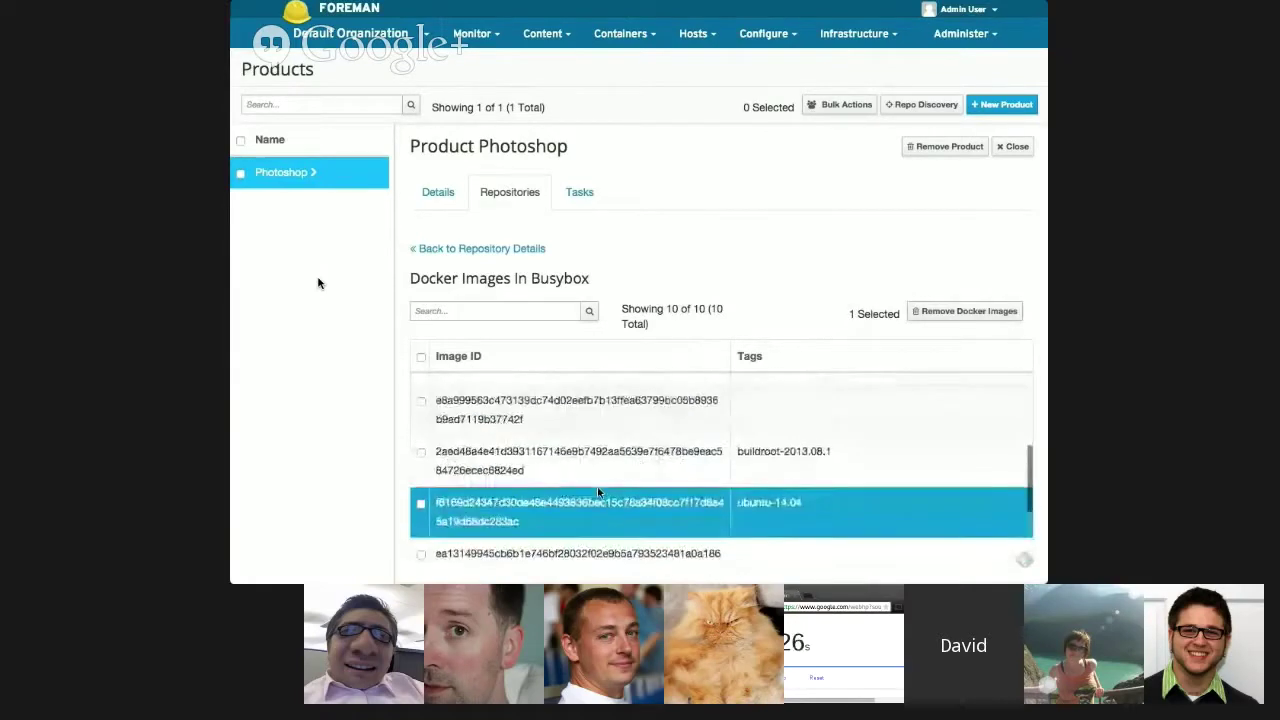
pyautogui.scroll(4, 598, 492)
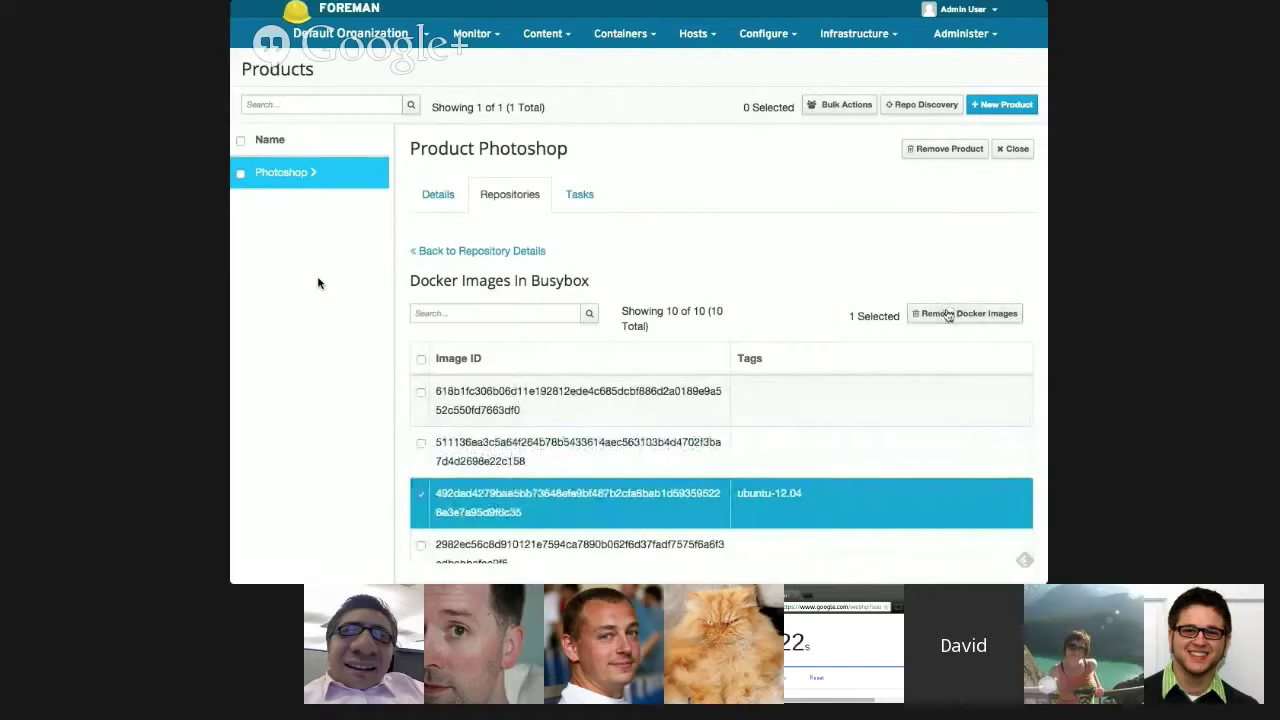
pyautogui.click(948, 315)
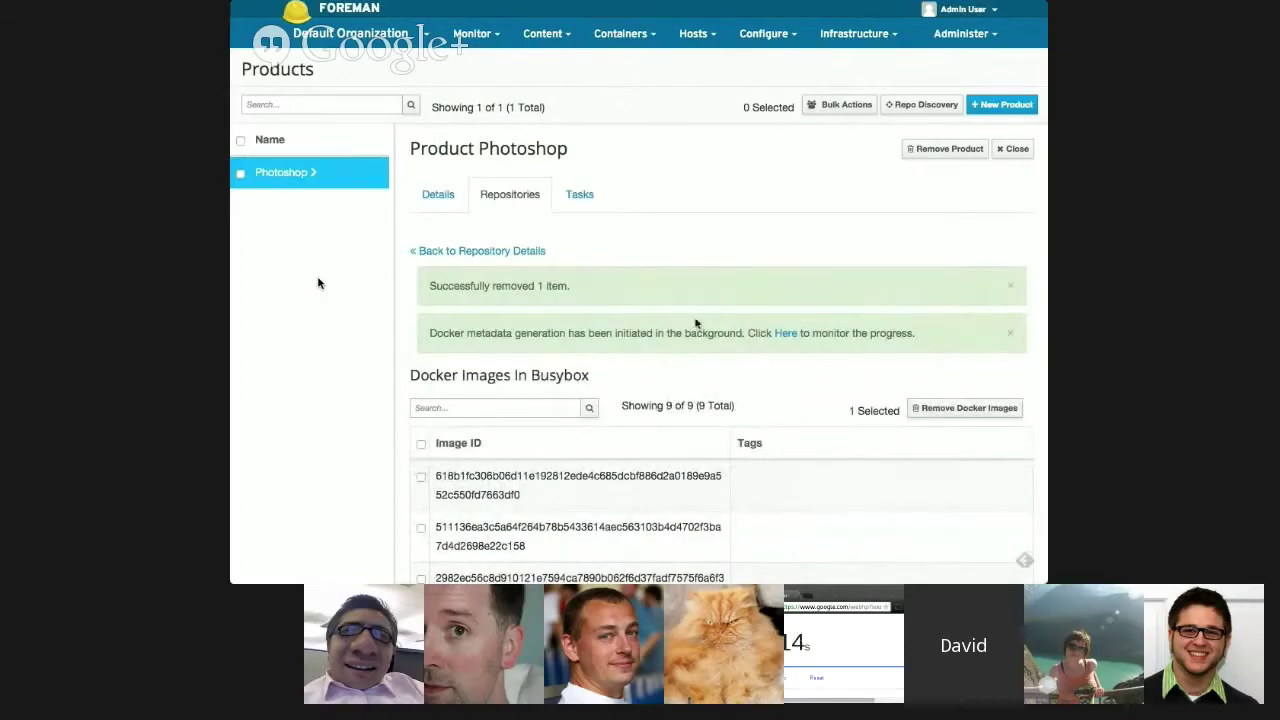
pyautogui.click(452, 251)
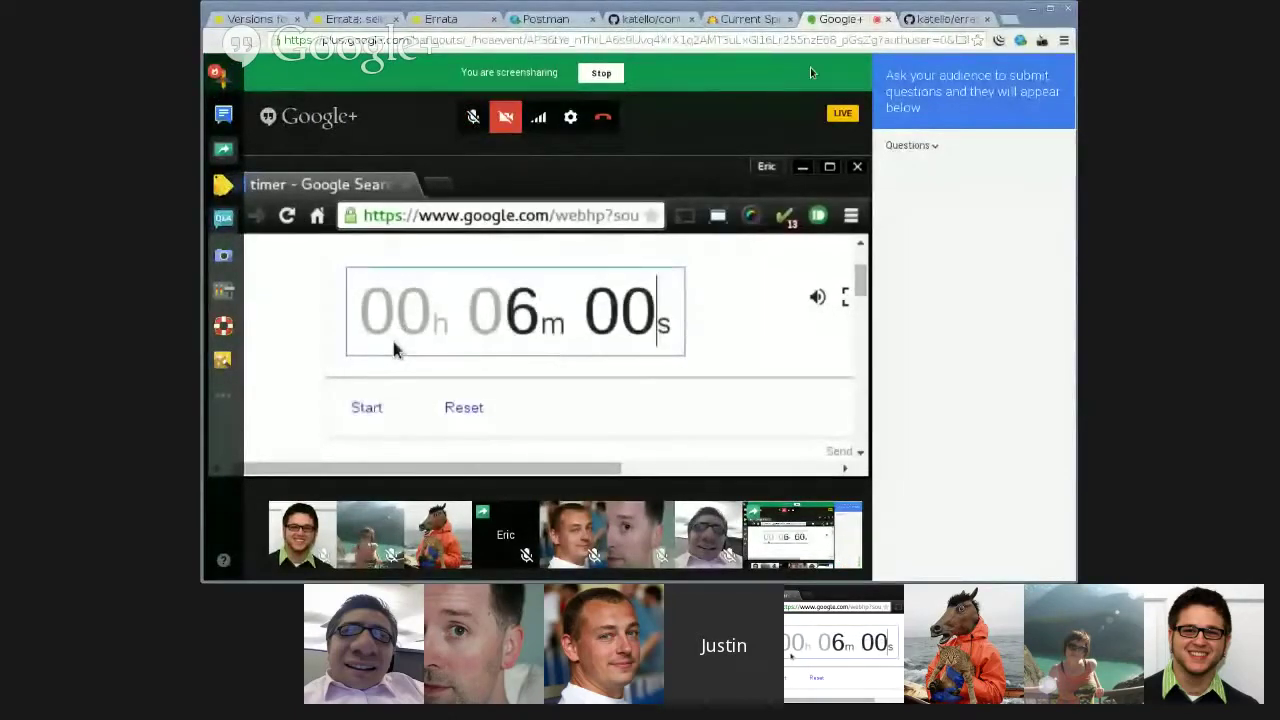
# - Glance at the katello incremental update code on GitHub, then return to erratum RHBA-2014:1964
pyautogui.click(650, 19)
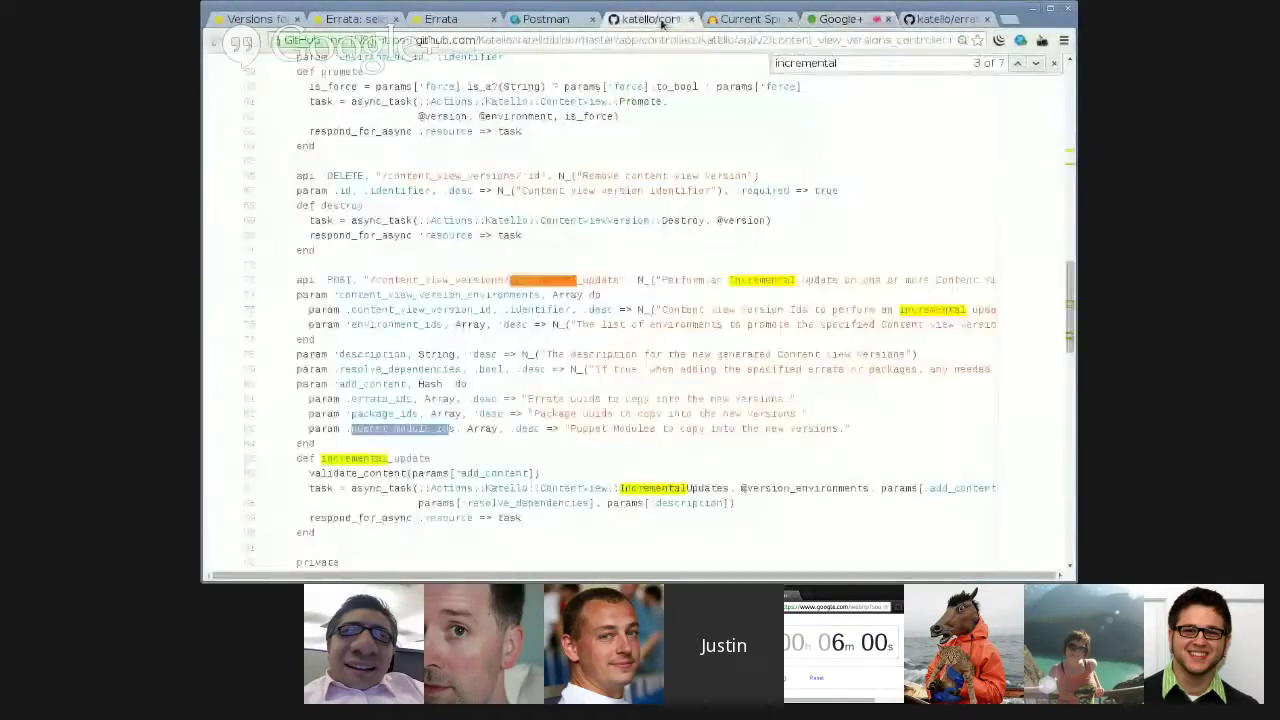
pyautogui.click(380, 12)
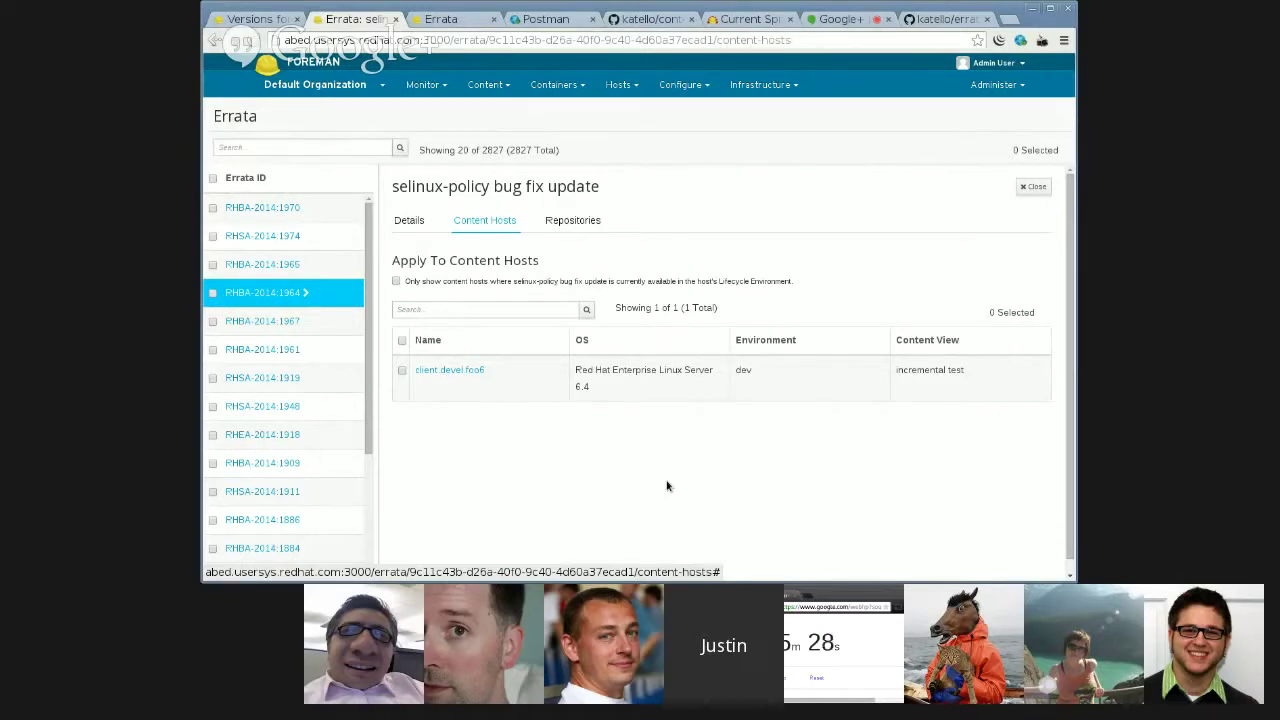
# - Check the organization menu, then return to the incremental test versions page showing Version 1.1
pyautogui.click(322, 84)
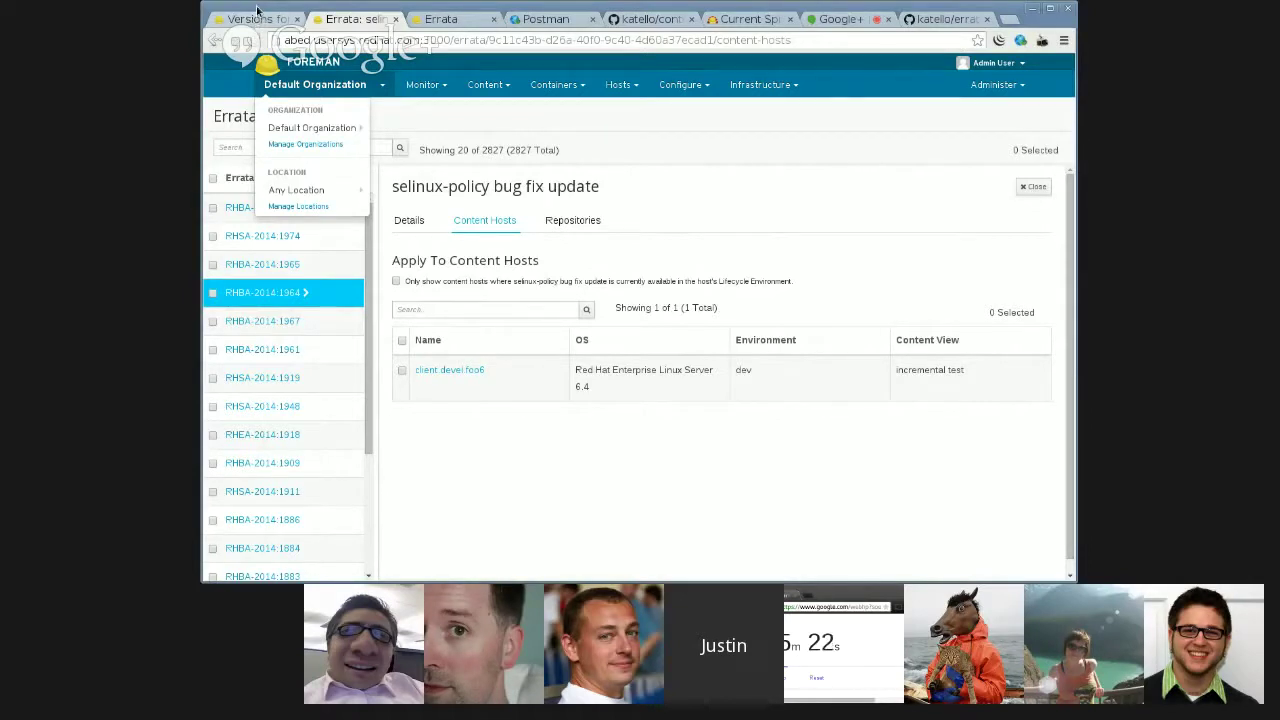
pyautogui.click(258, 18)
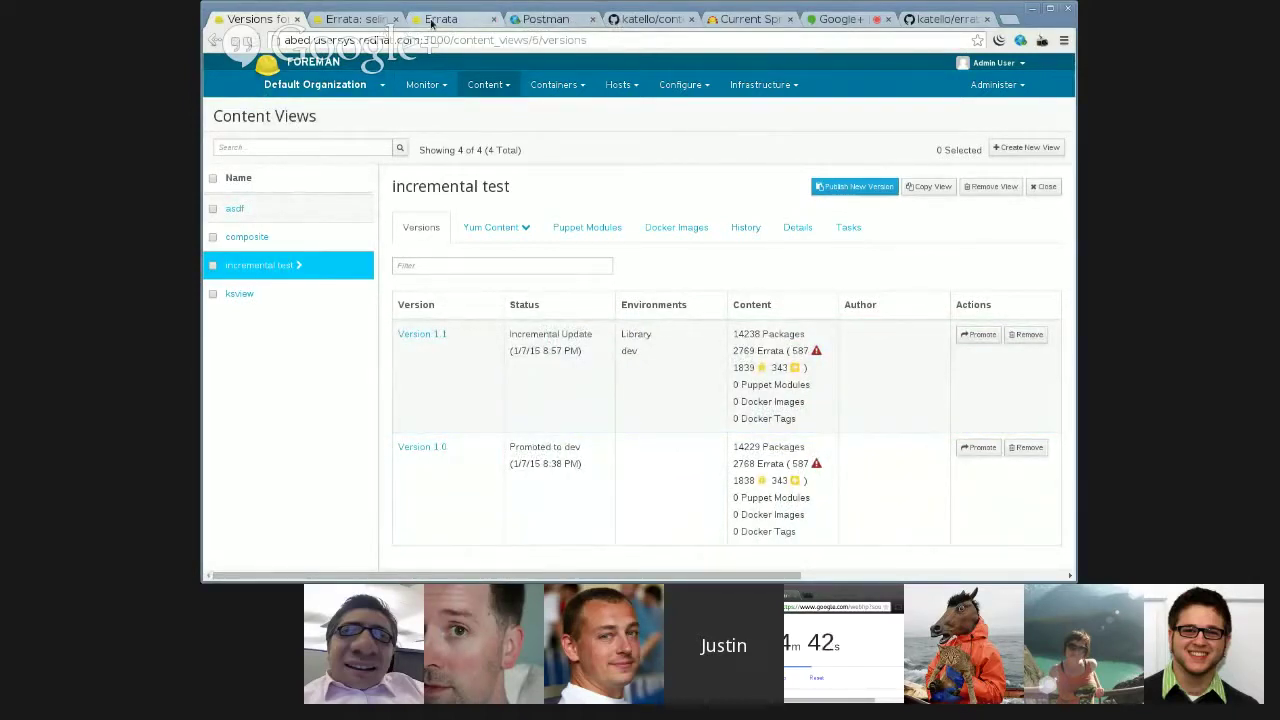
# - Open erratum RHBA-2014:1964 and toggle 'Only show content hosts' on and off, then go to Postman
pyautogui.click(432, 20)
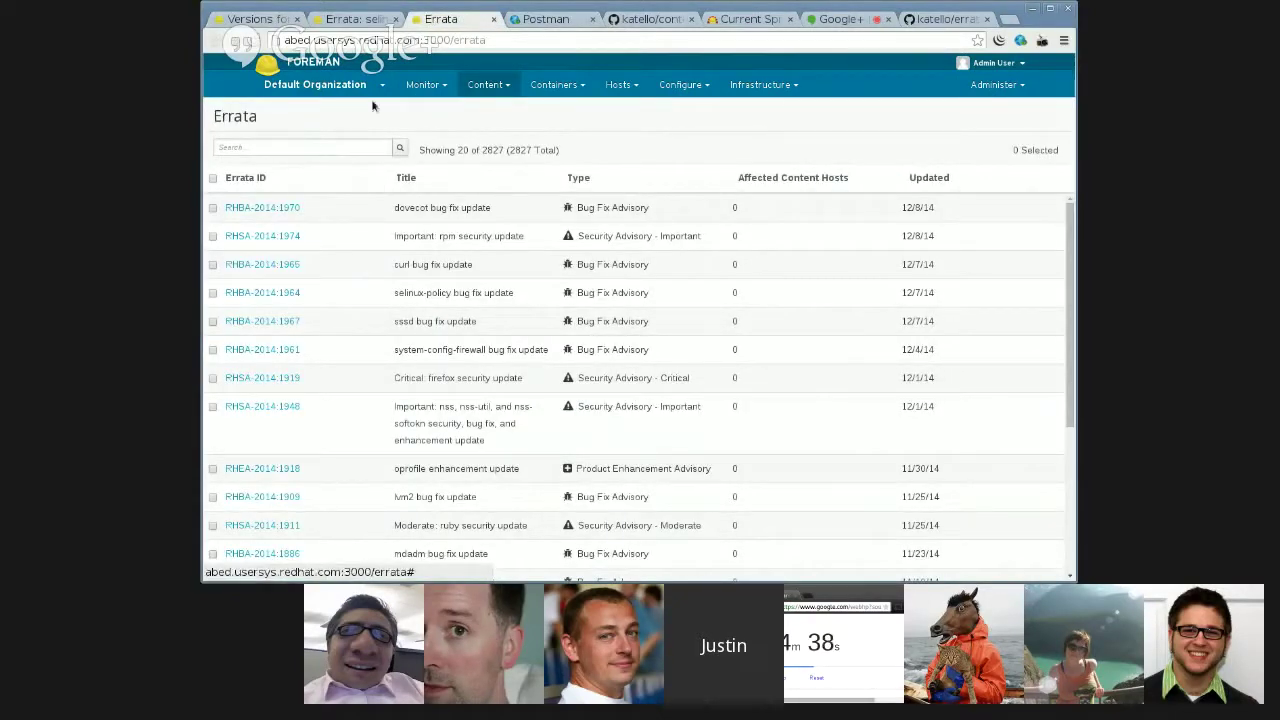
pyautogui.click(262, 292)
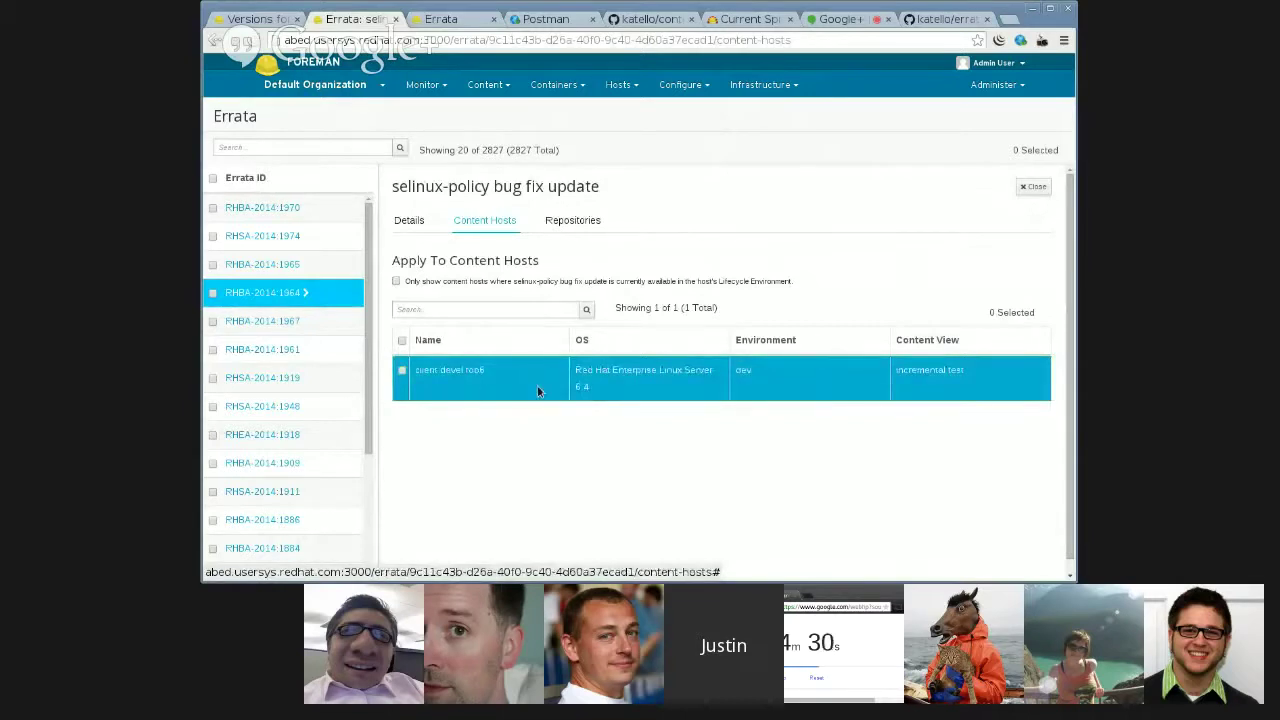
pyautogui.click(395, 282)
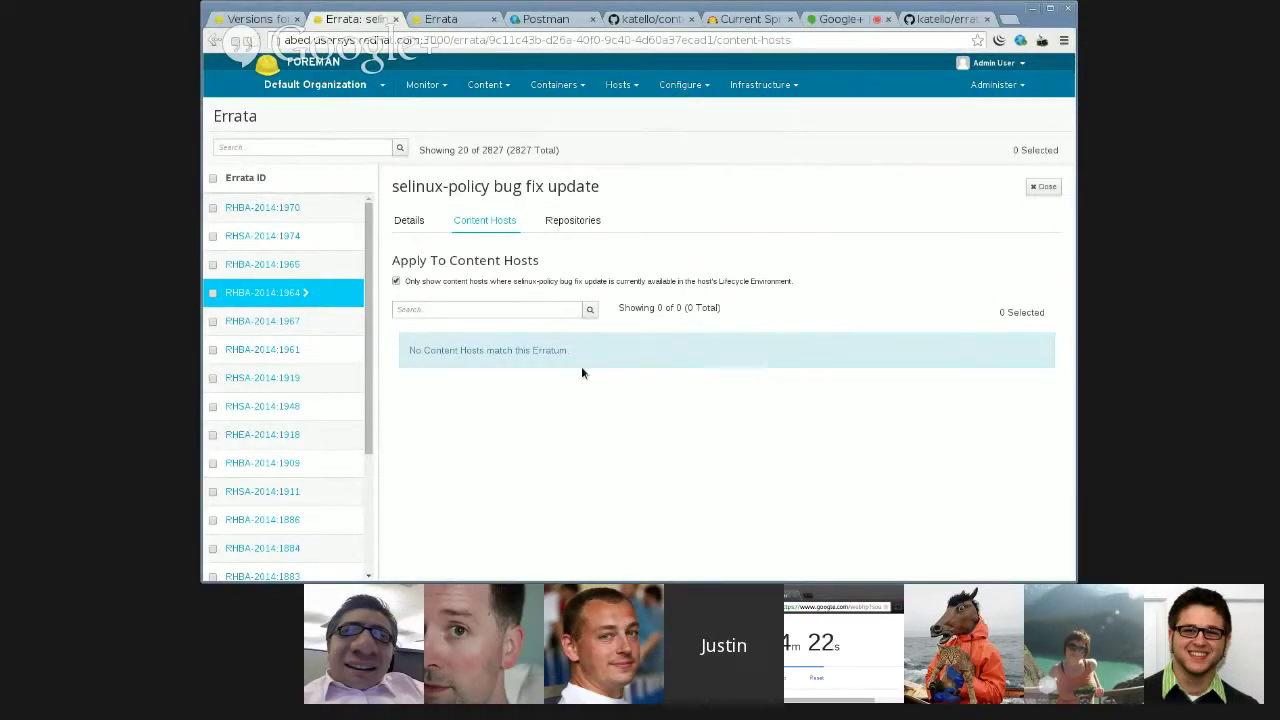
pyautogui.click(439, 285)
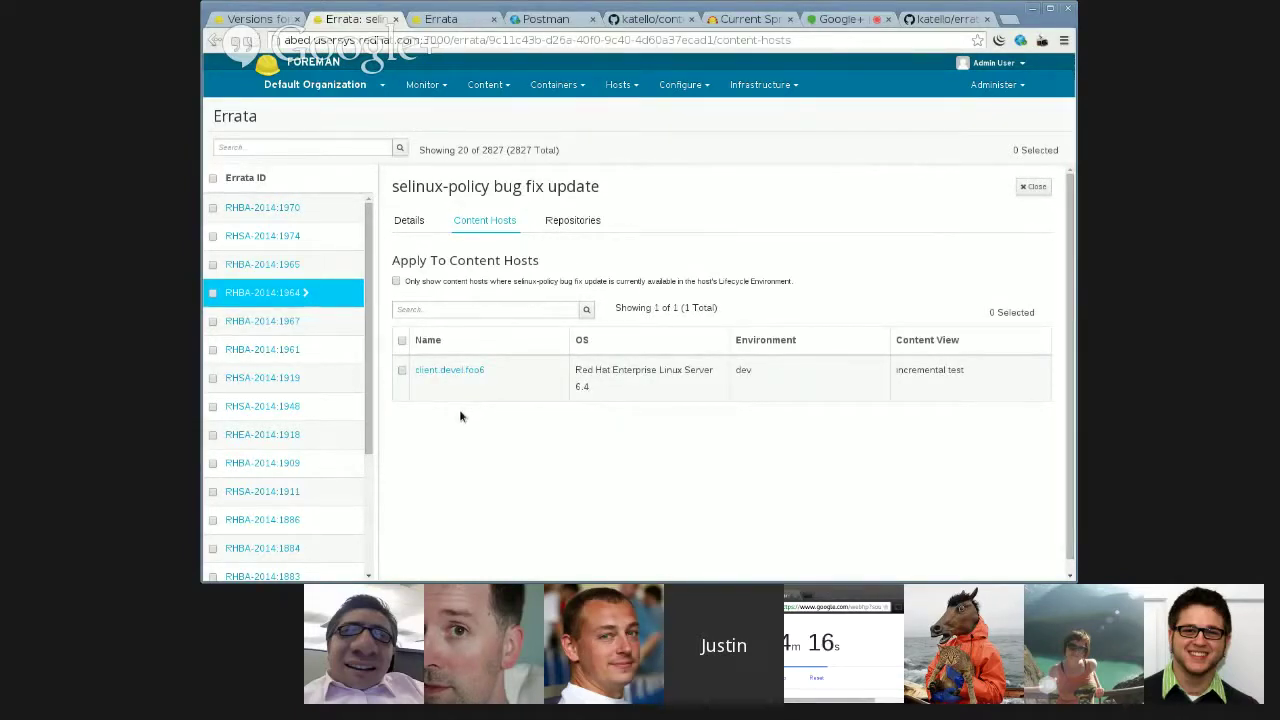
pyautogui.click(540, 20)
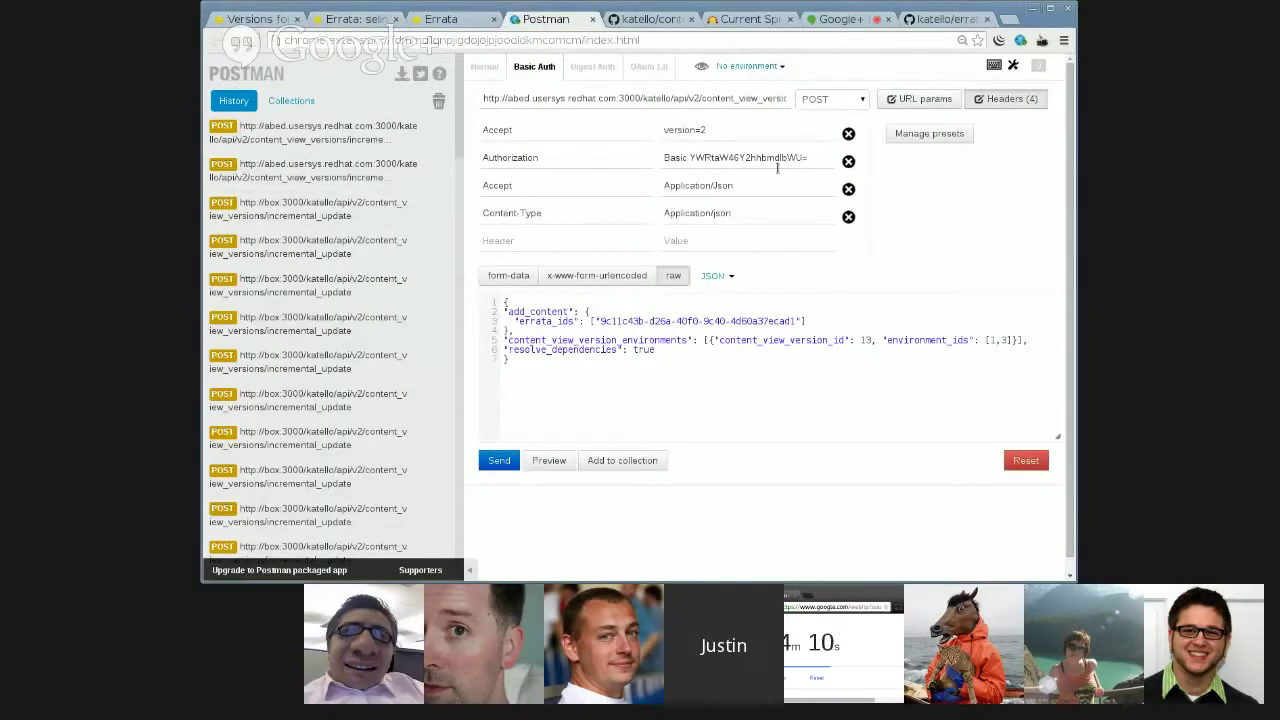
# - Highlight the incremental_update endpoint in the request URL and briefly revisit the erratum tabs
pyautogui.moveTo(734, 98); pyautogui.dragTo(815, 107)
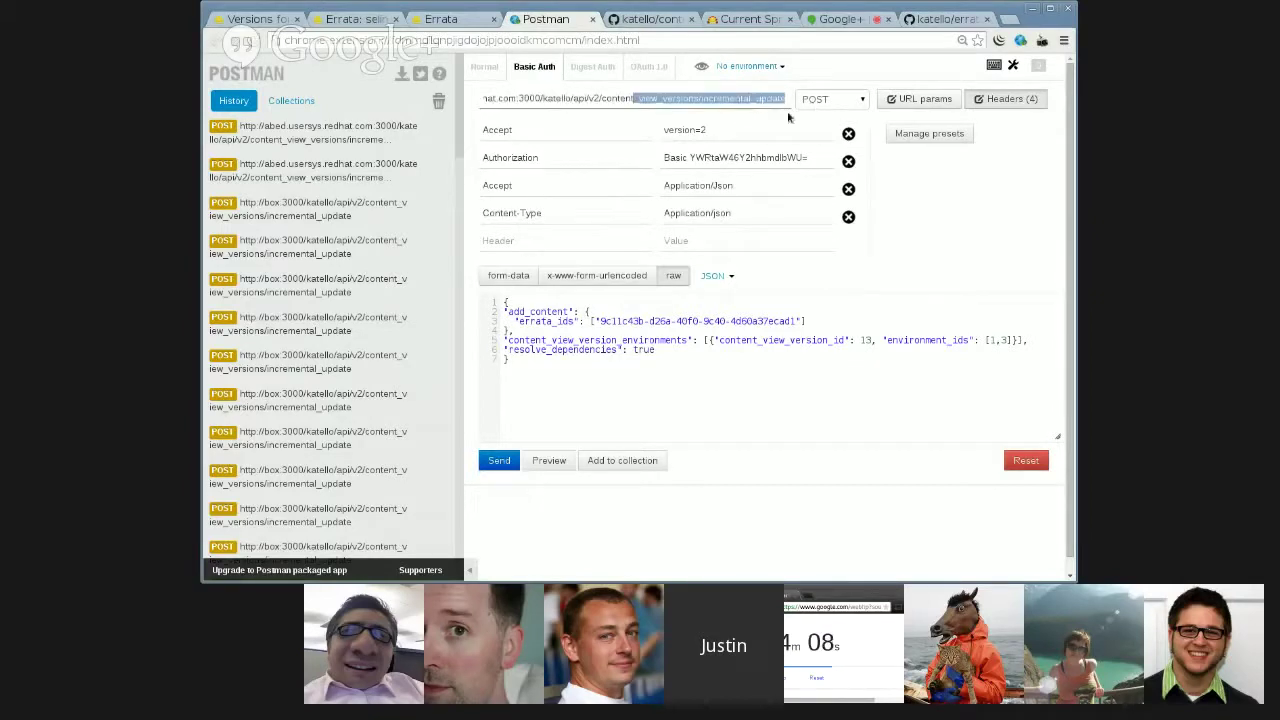
pyautogui.click(742, 96)
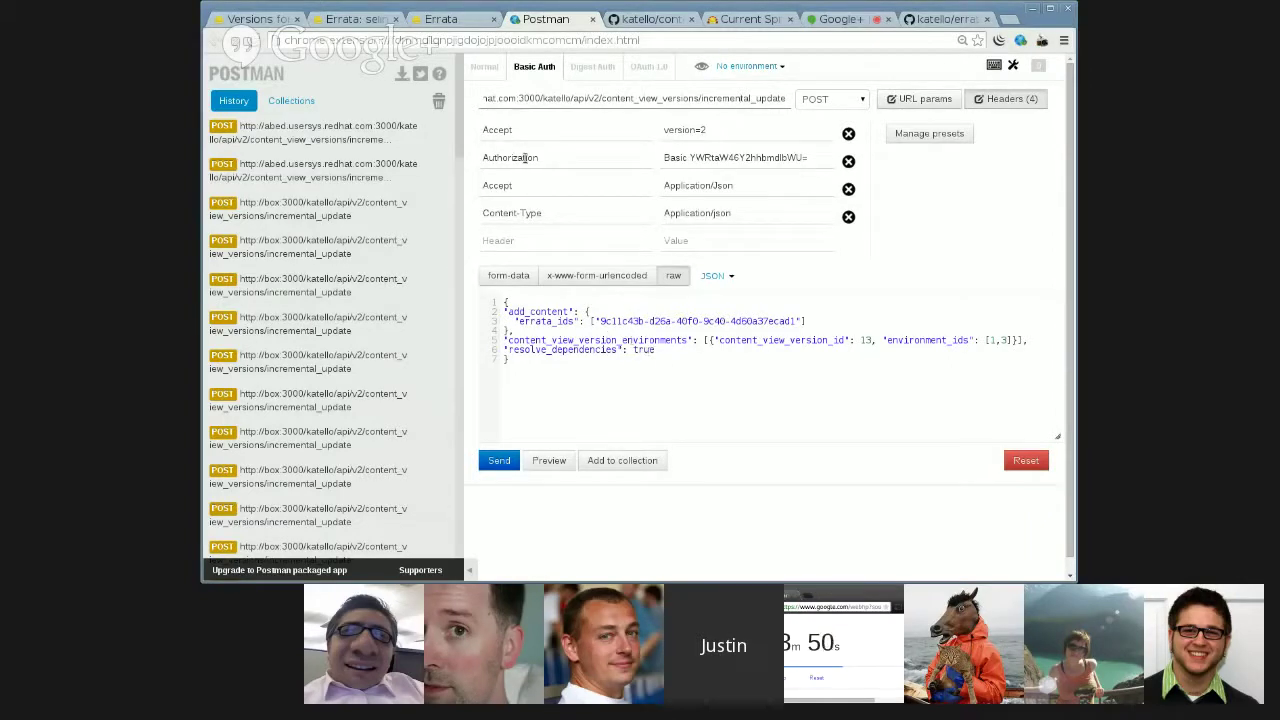
pyautogui.click(441, 19)
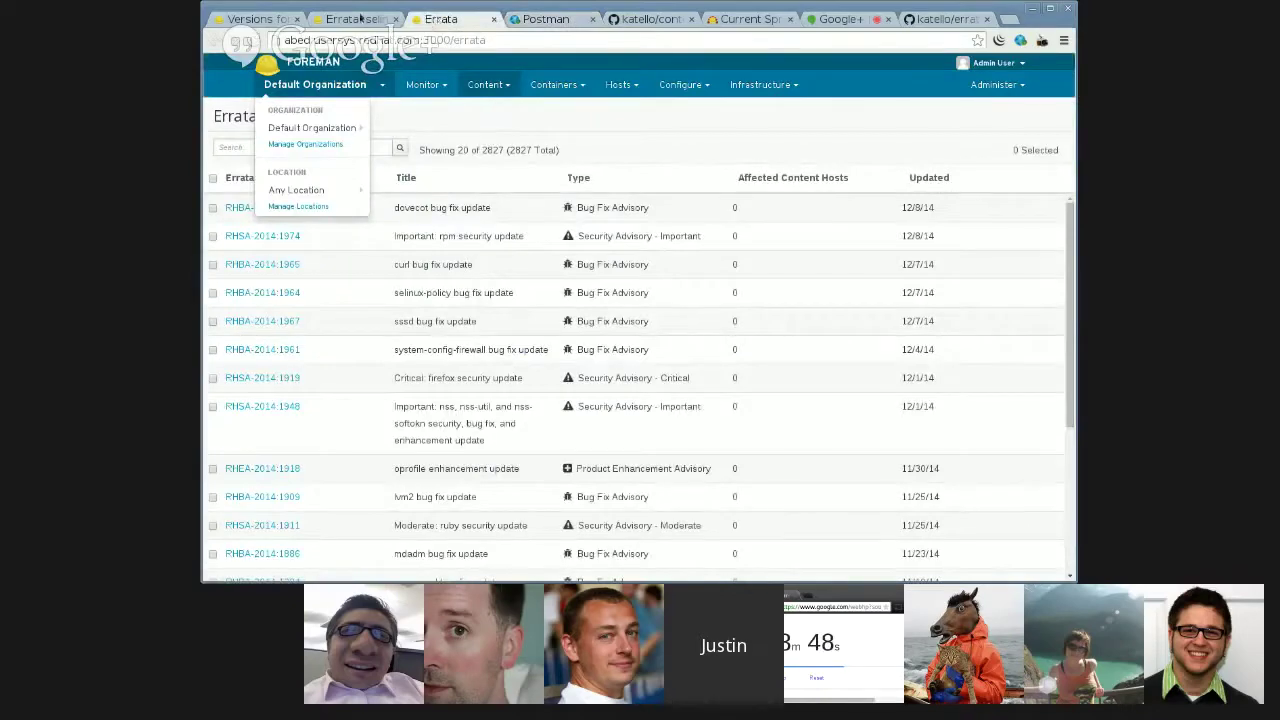
pyautogui.click(360, 16)
pyautogui.click(545, 19)
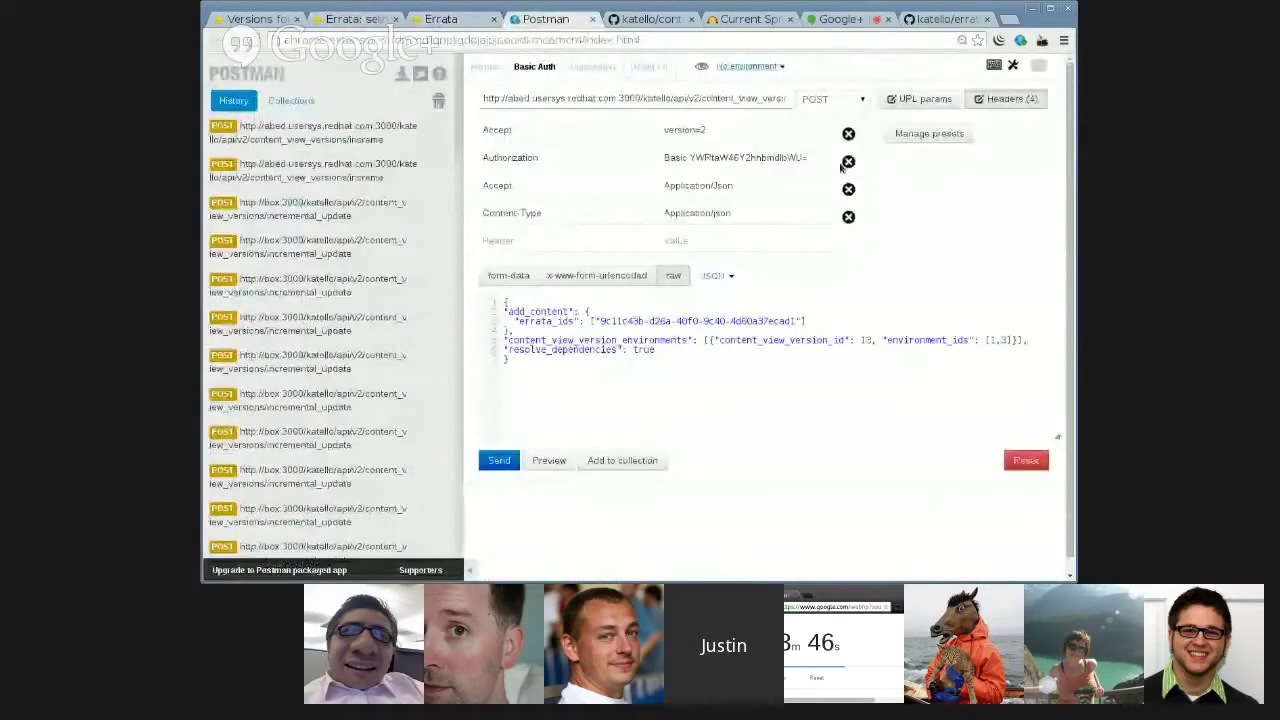
# - Send the incremental_update POST and review the 202 Accepted running-task response
pyautogui.click(497, 466)
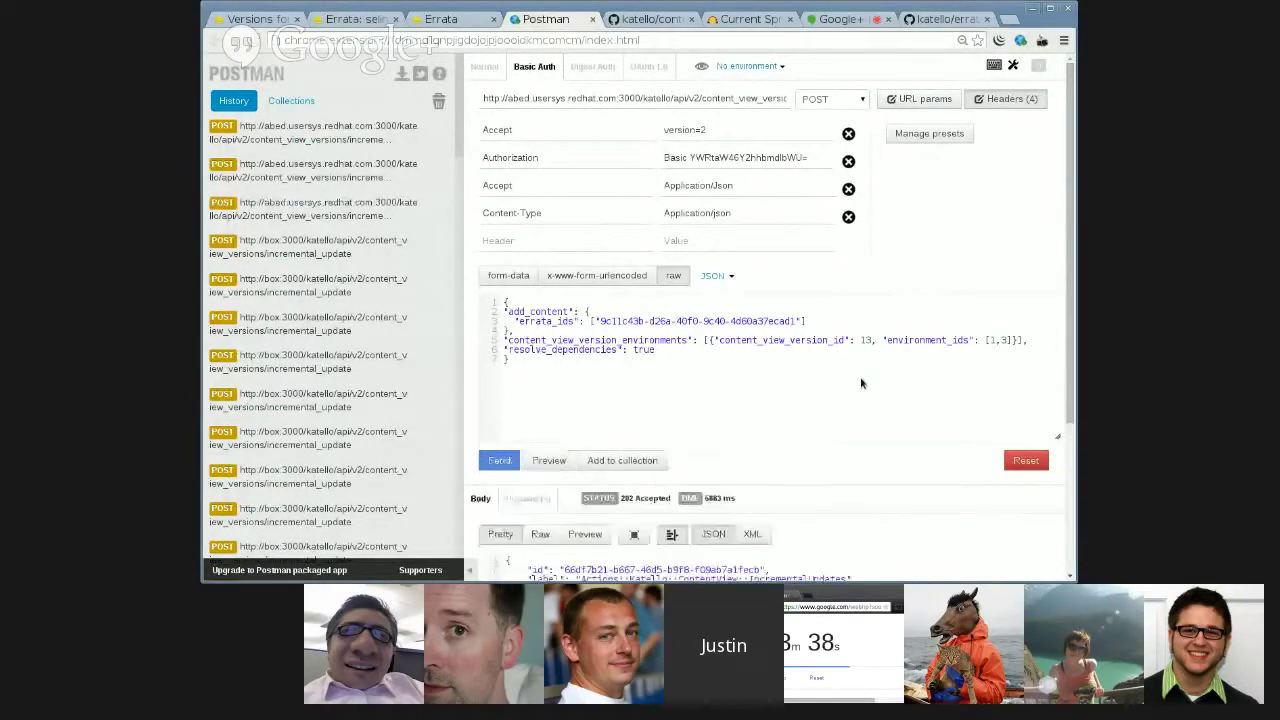
pyautogui.scroll(-3, 861, 380)
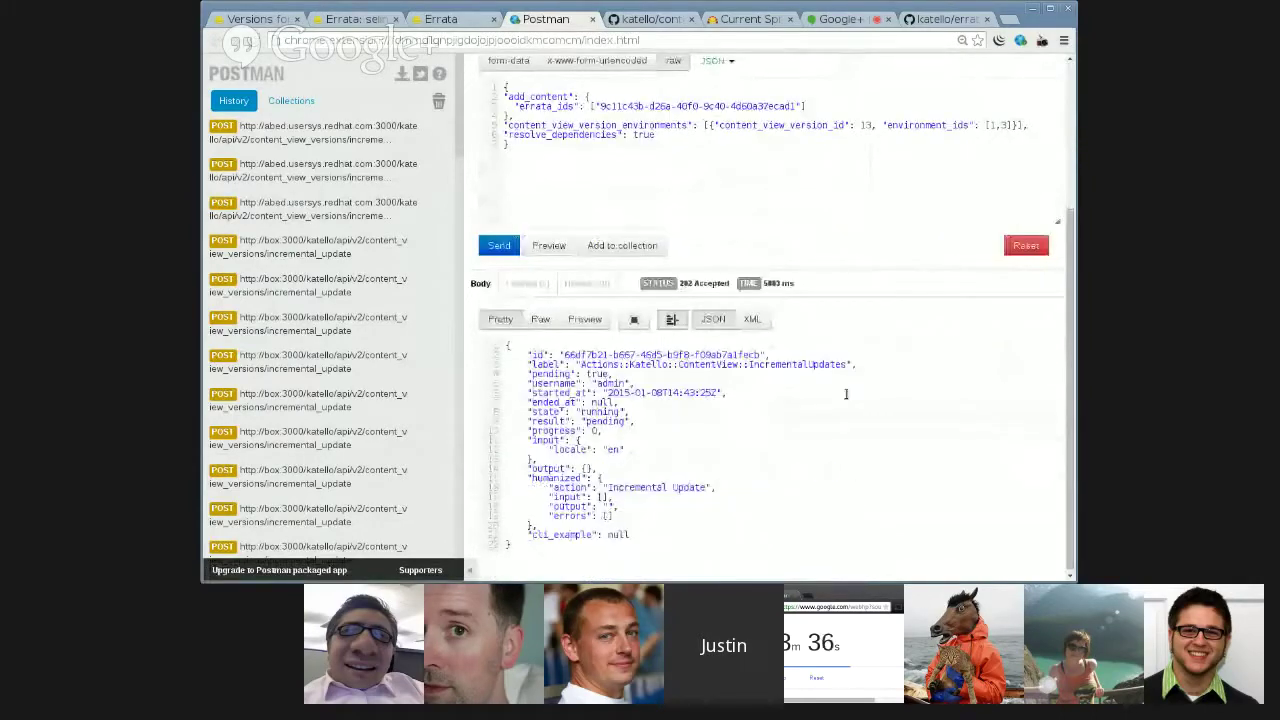
pyautogui.scroll(2, 749, 452)
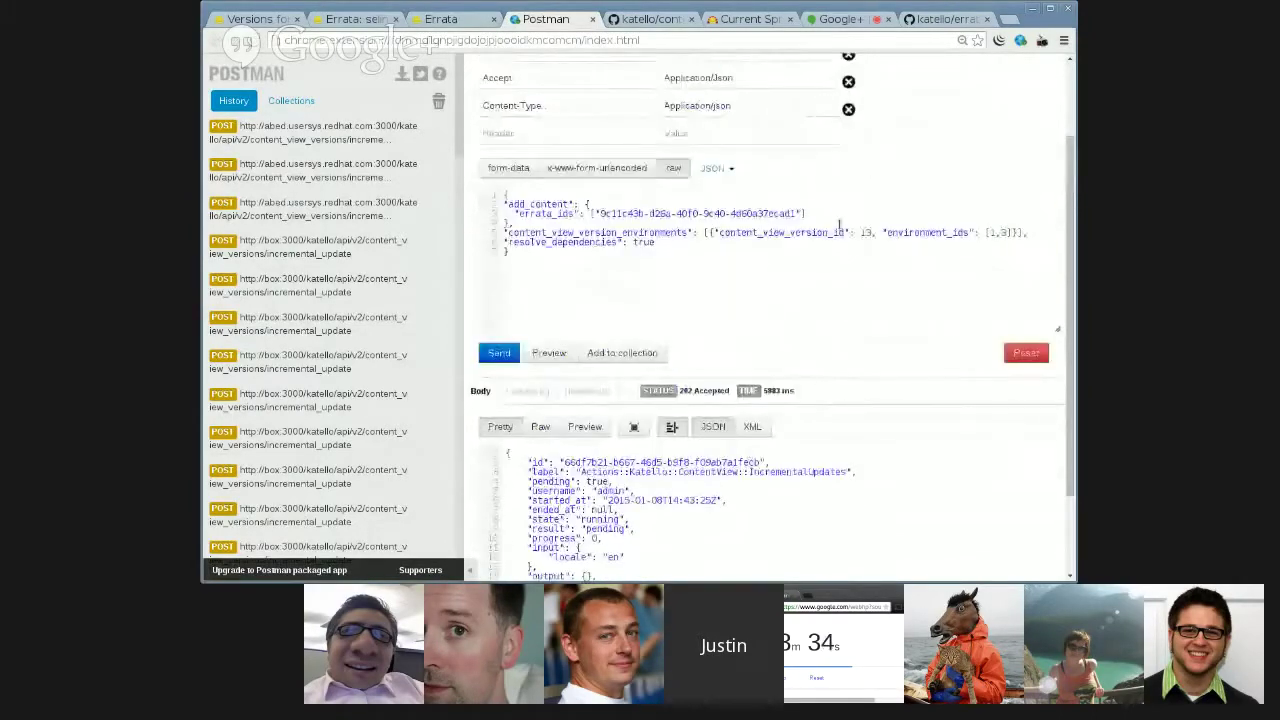
# - Return to Foreman's content views and log back in as admin with the account password
pyautogui.click(262, 20)
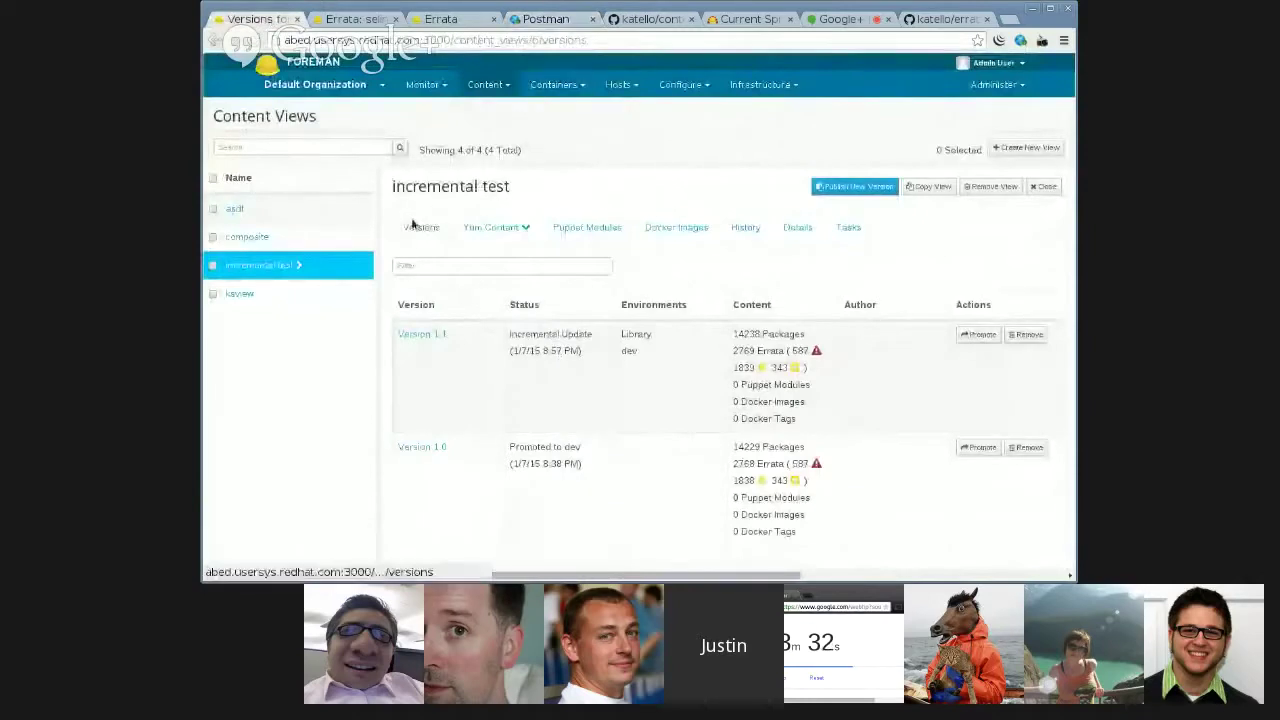
pyautogui.click(1045, 186)
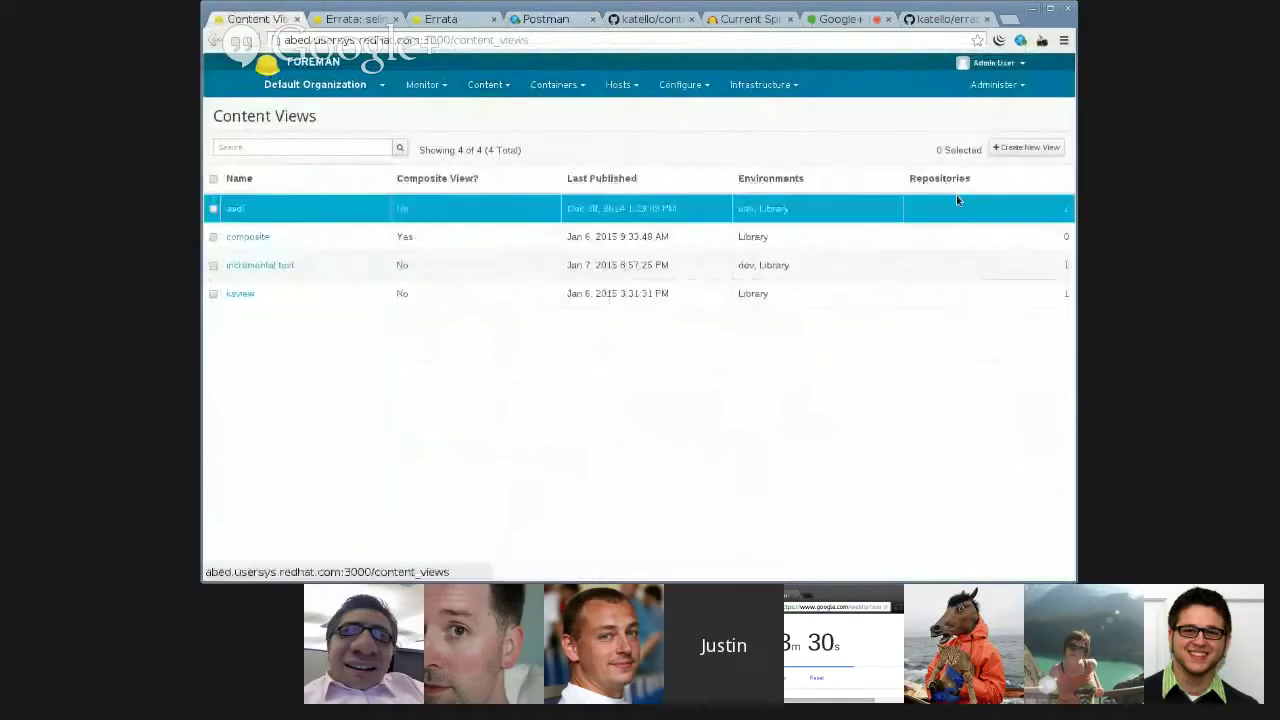
pyautogui.click(260, 265)
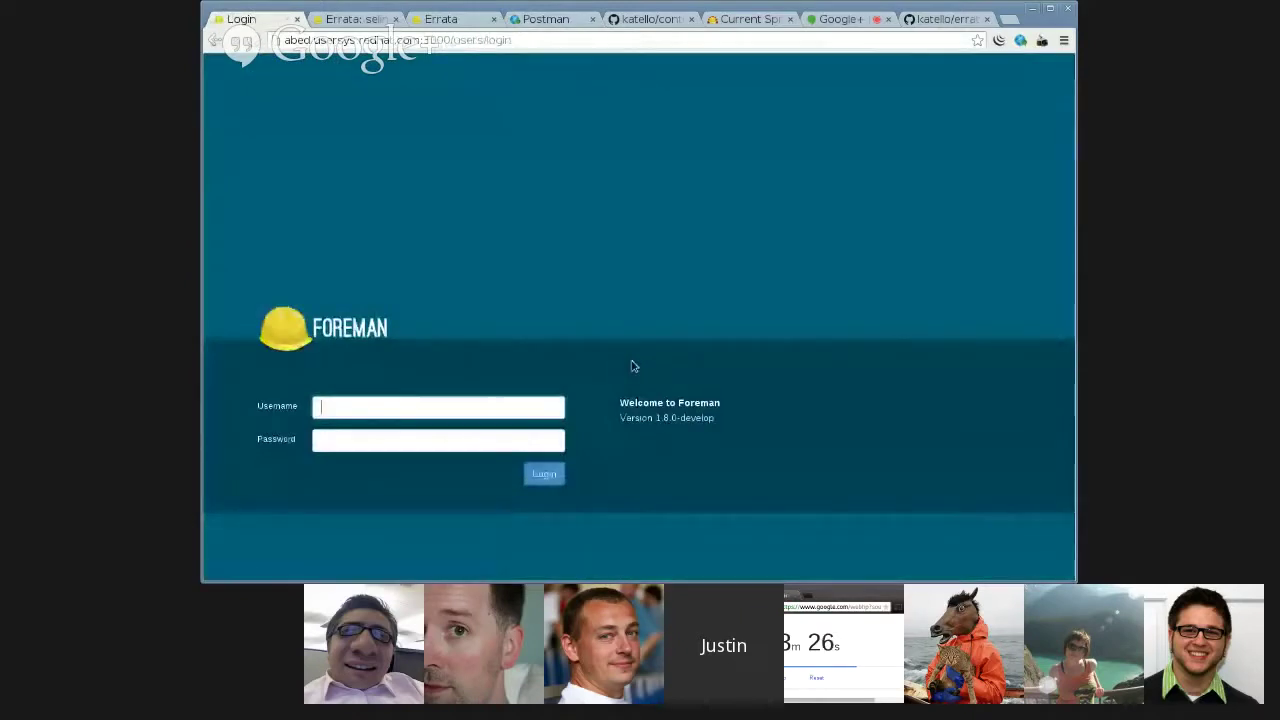
pyautogui.write('admin')
pyautogui.press('Tab')
pyautogui.write('********')
pyautogui.press('Return')
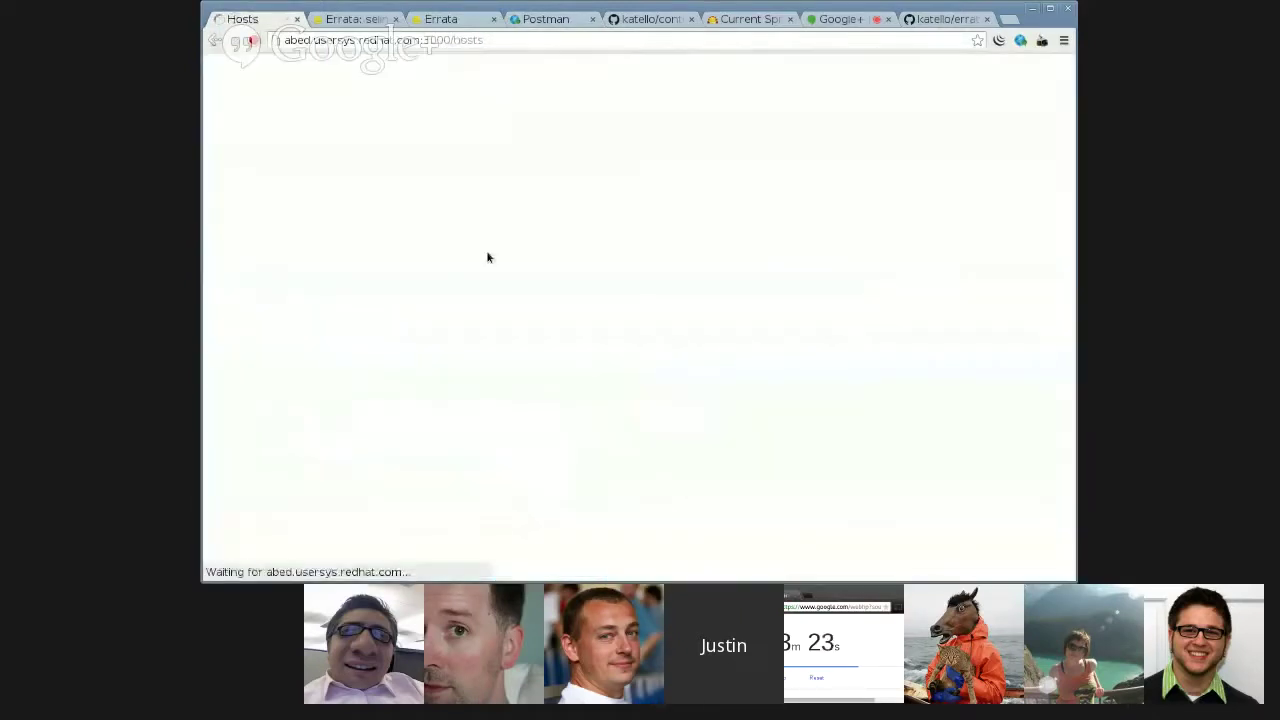
# - Switch to Default Organization and open the incremental test content view, where Version 1.2 is building
pyautogui.moveTo(294, 84)
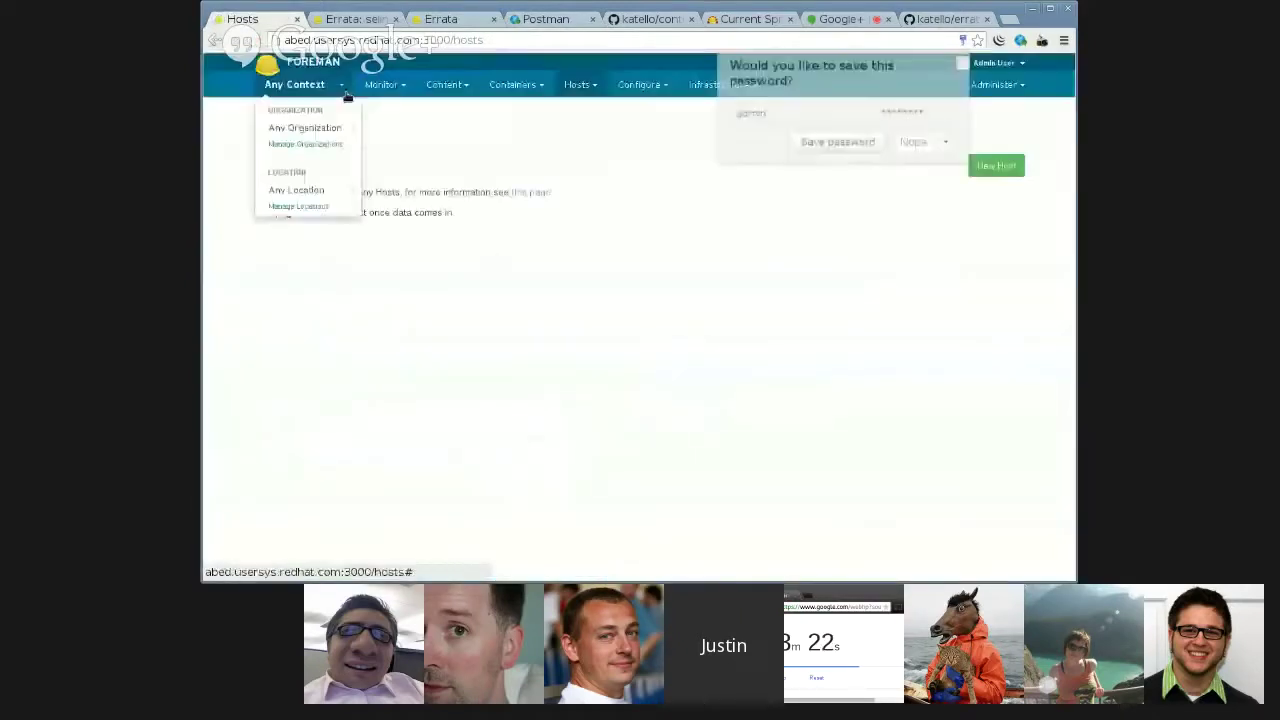
pyautogui.moveTo(350, 129)
pyautogui.click(417, 158)
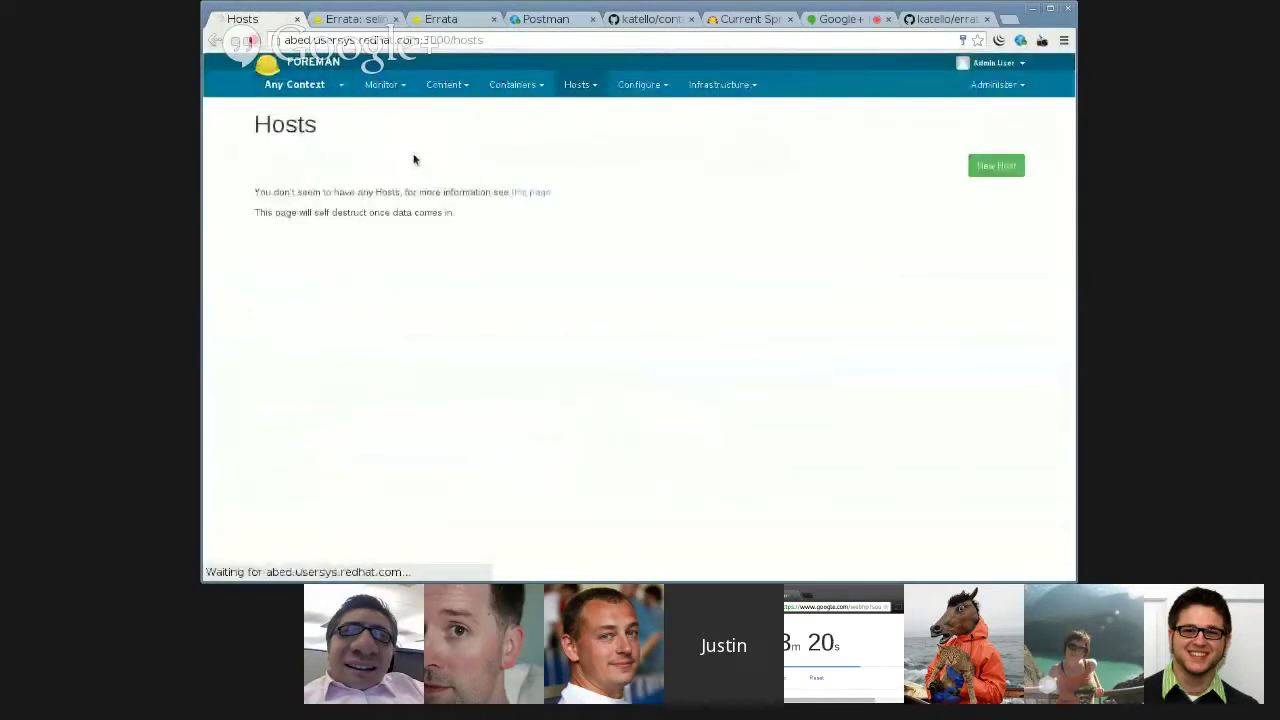
pyautogui.moveTo(369, 96)
pyautogui.moveTo(471, 88)
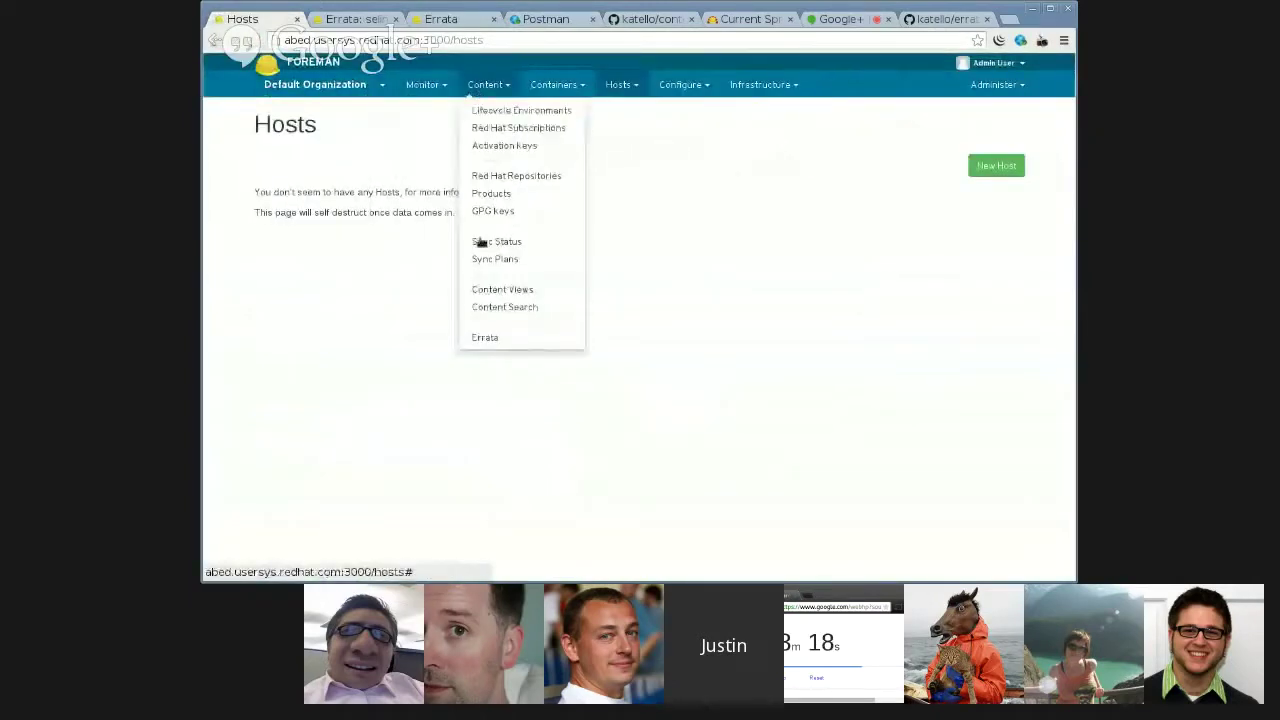
pyautogui.click(478, 289)
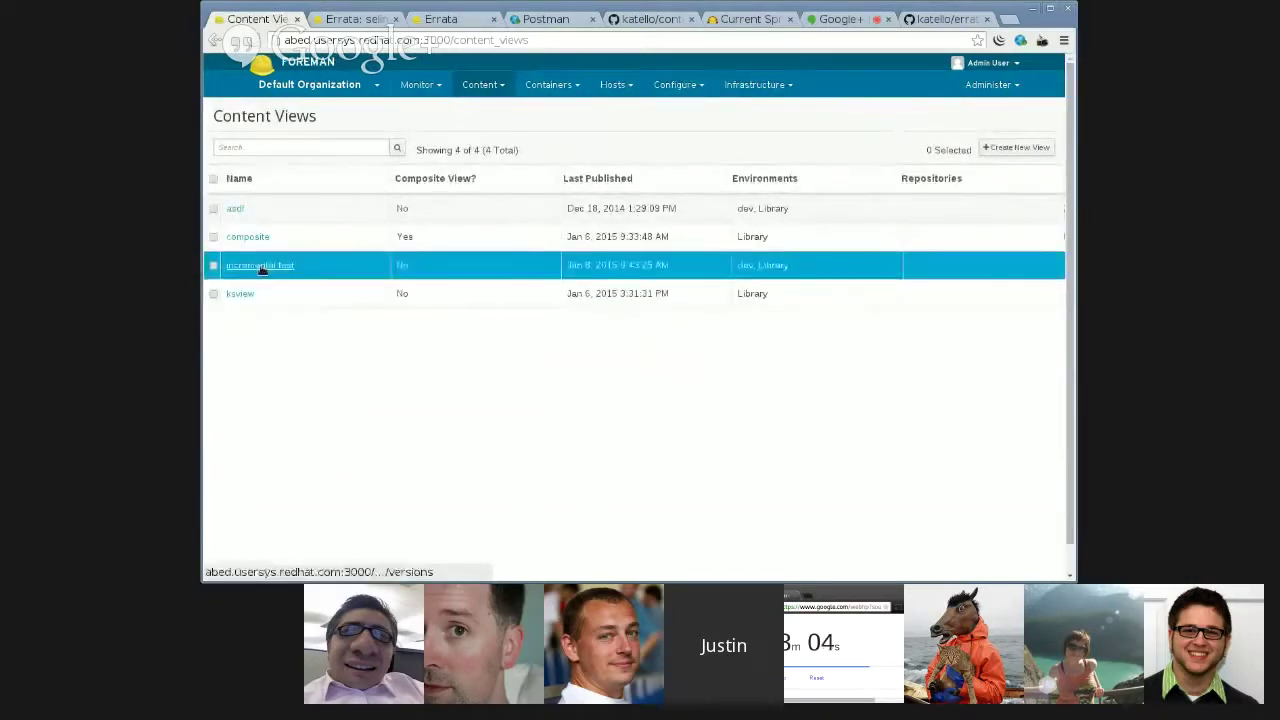
pyautogui.click(260, 266)
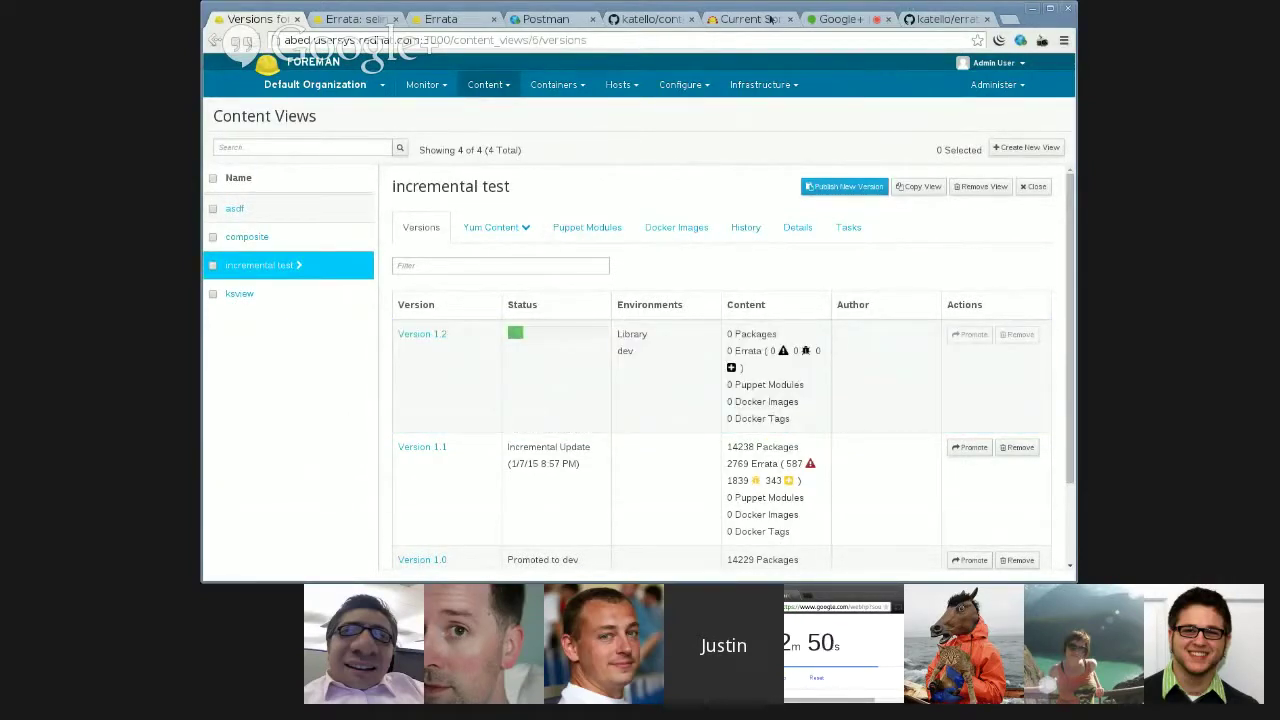
pyautogui.click(643, 20)
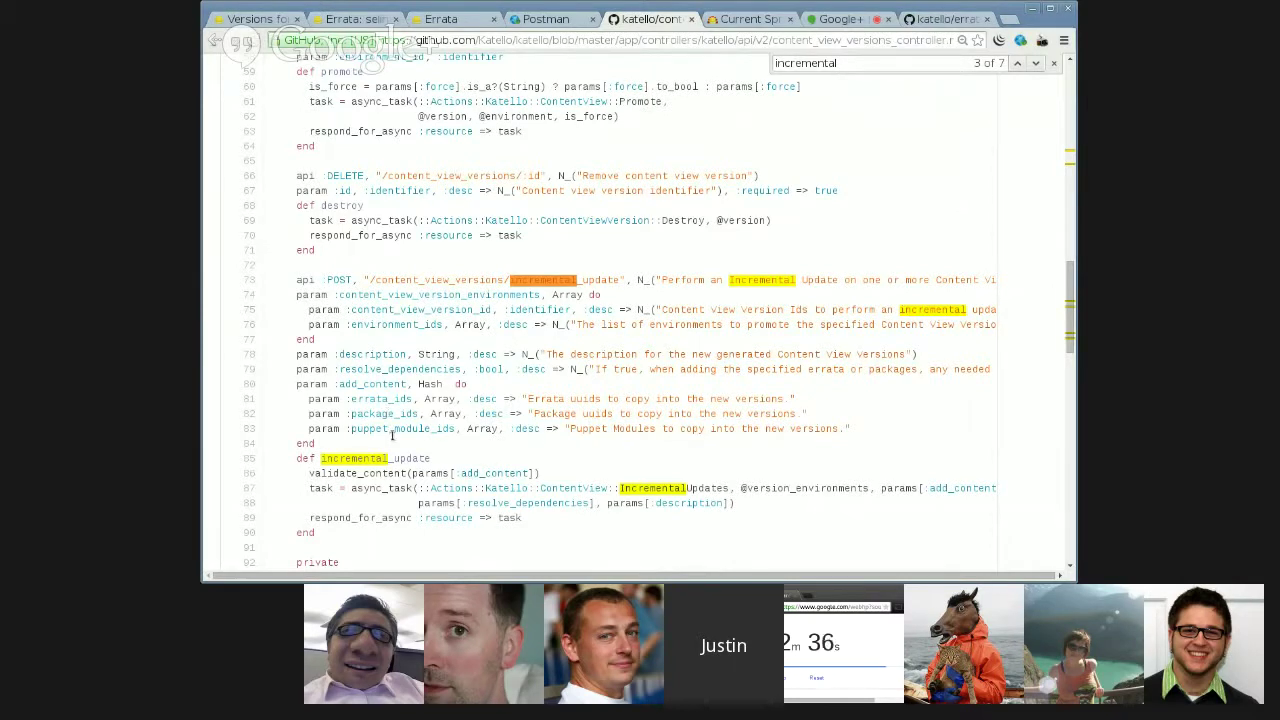
pyautogui.tripleClick(427, 430)
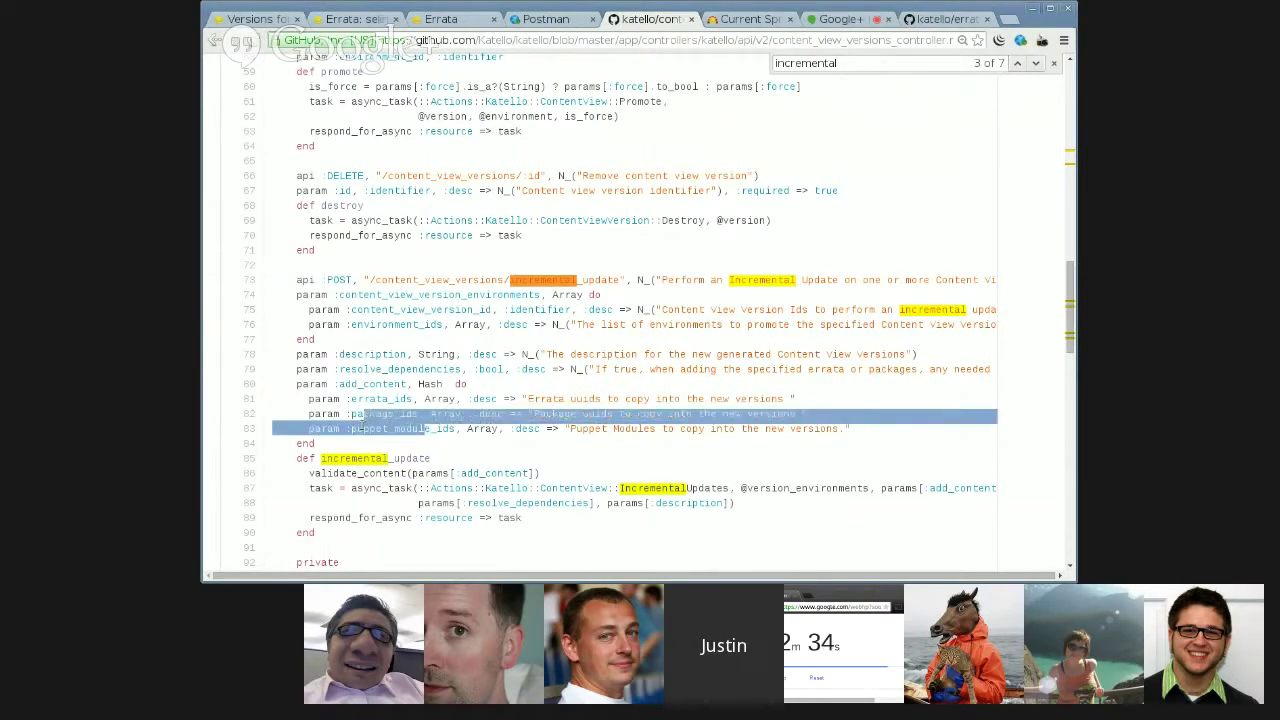
pyautogui.click(361, 428)
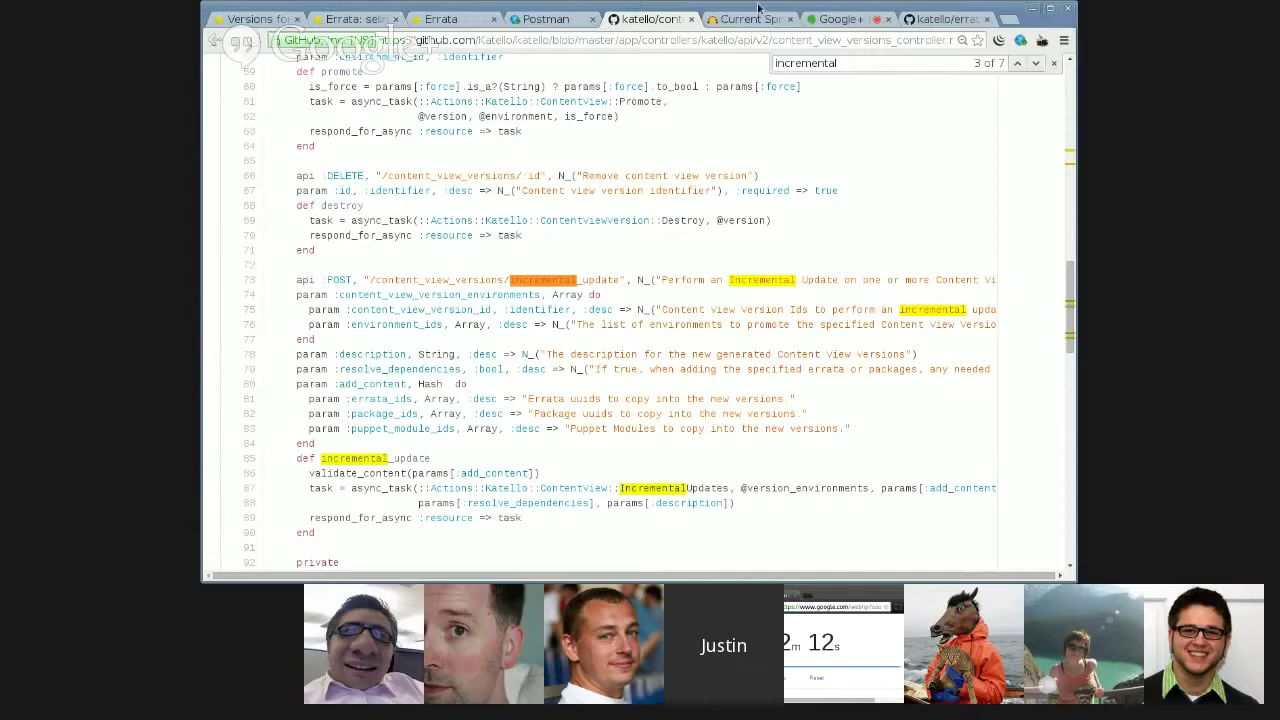
pyautogui.click(828, 20)
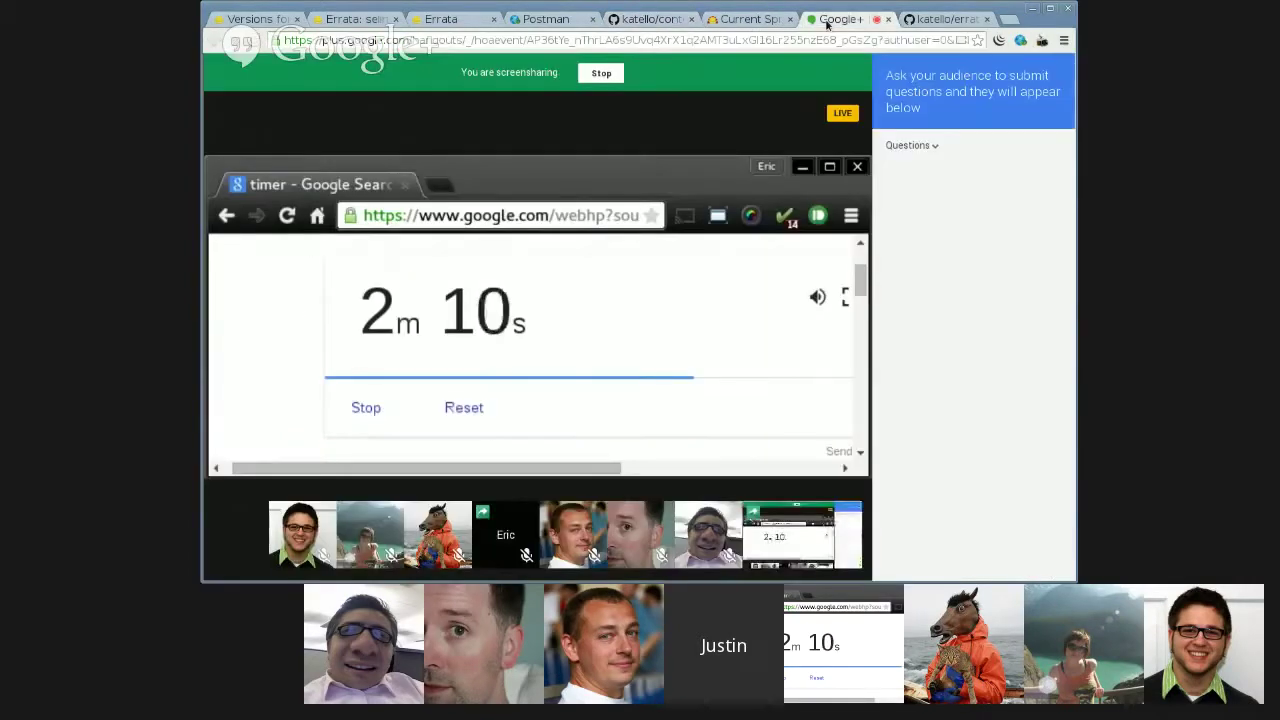
pyautogui.click(645, 19)
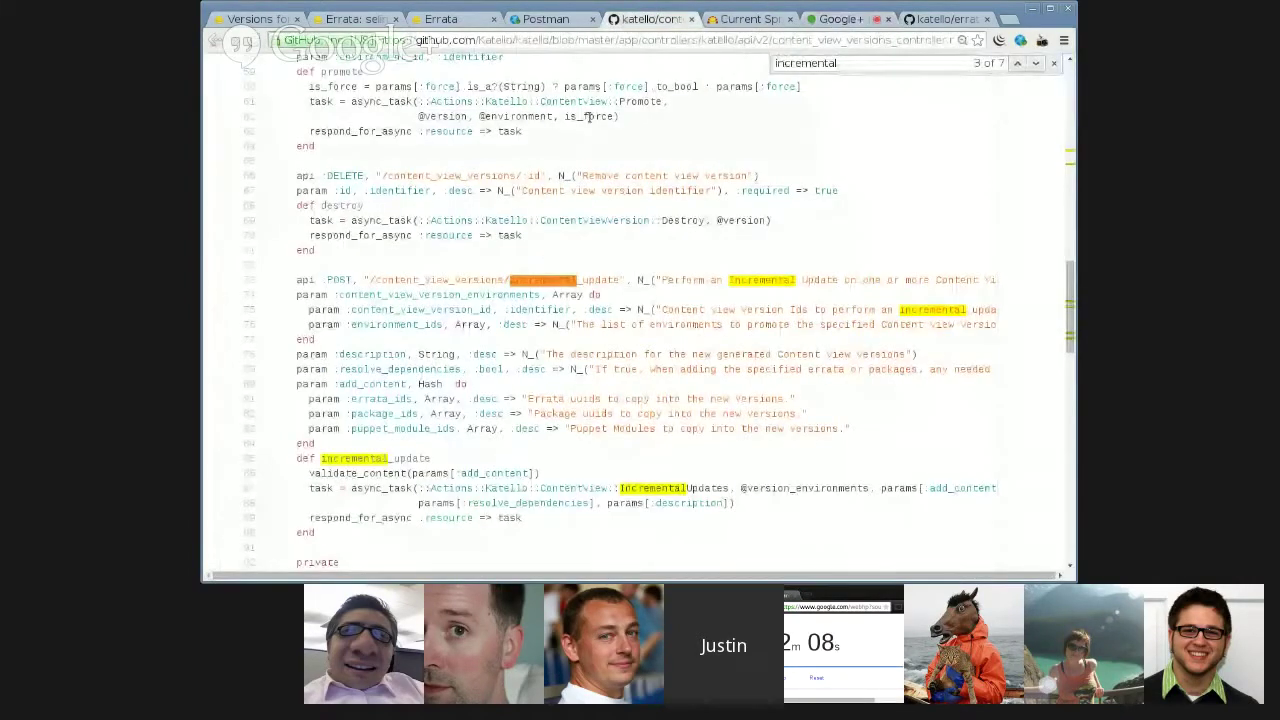
pyautogui.scroll(1, 553, 227)
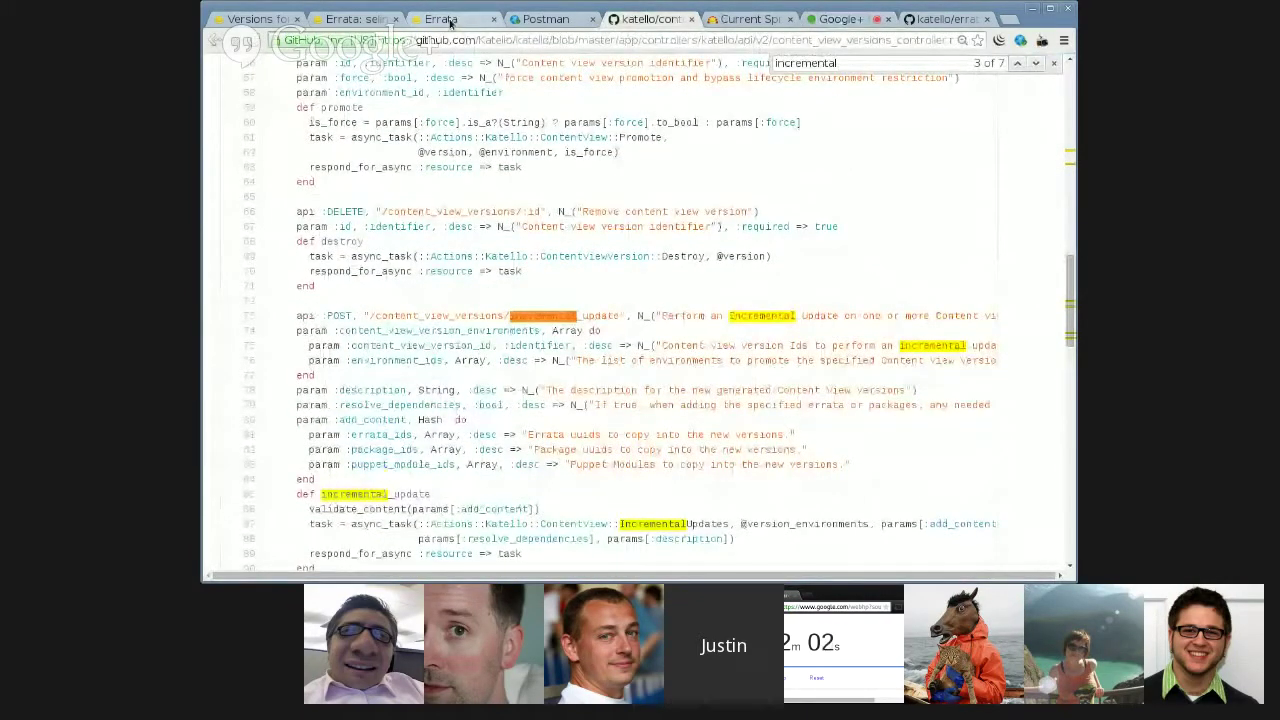
# - Go to Content > Errata under Default Organization to list all 2827 errata
pyautogui.click(449, 22)
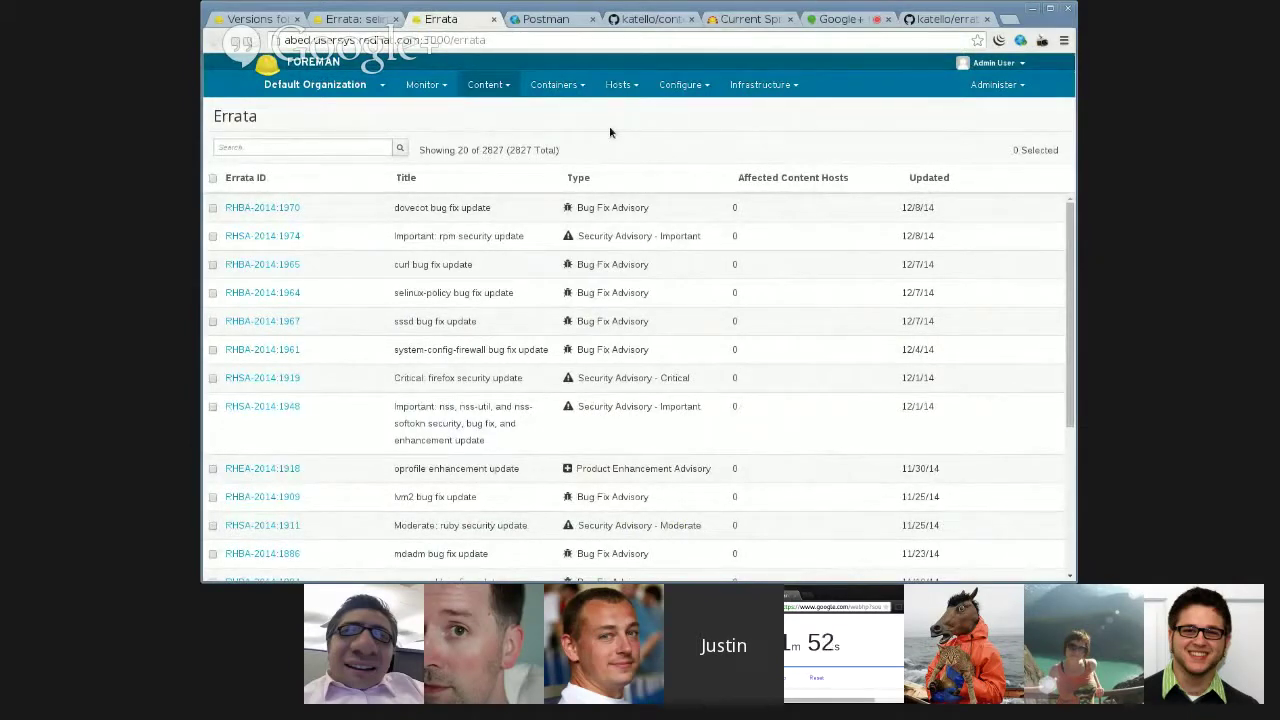
pyautogui.click(315, 84)
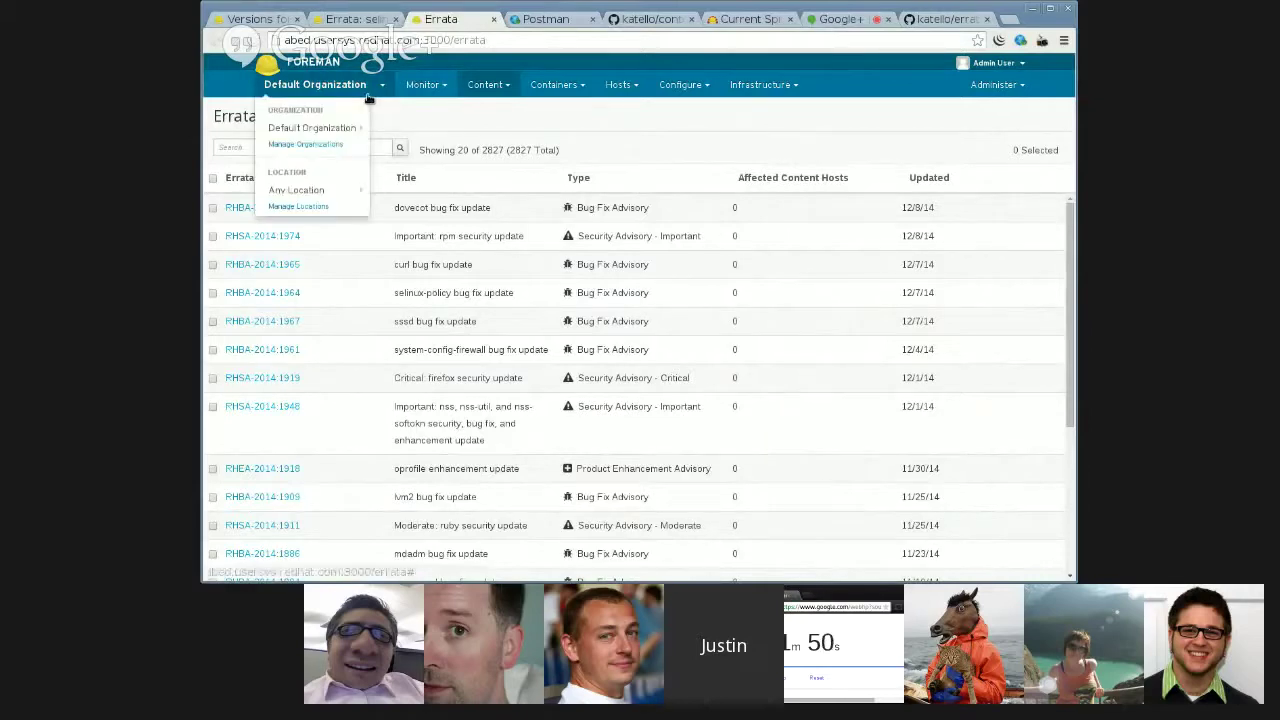
pyautogui.click(255, 19)
pyautogui.click(489, 84)
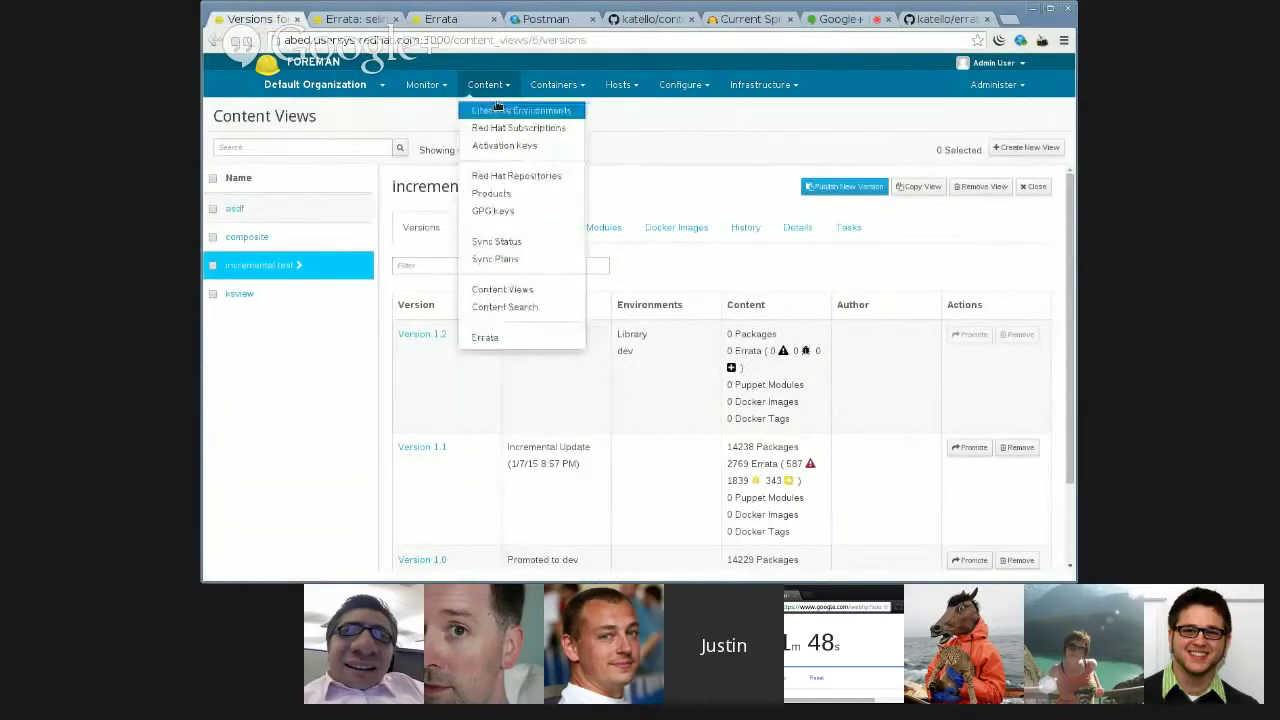
pyautogui.click(483, 338)
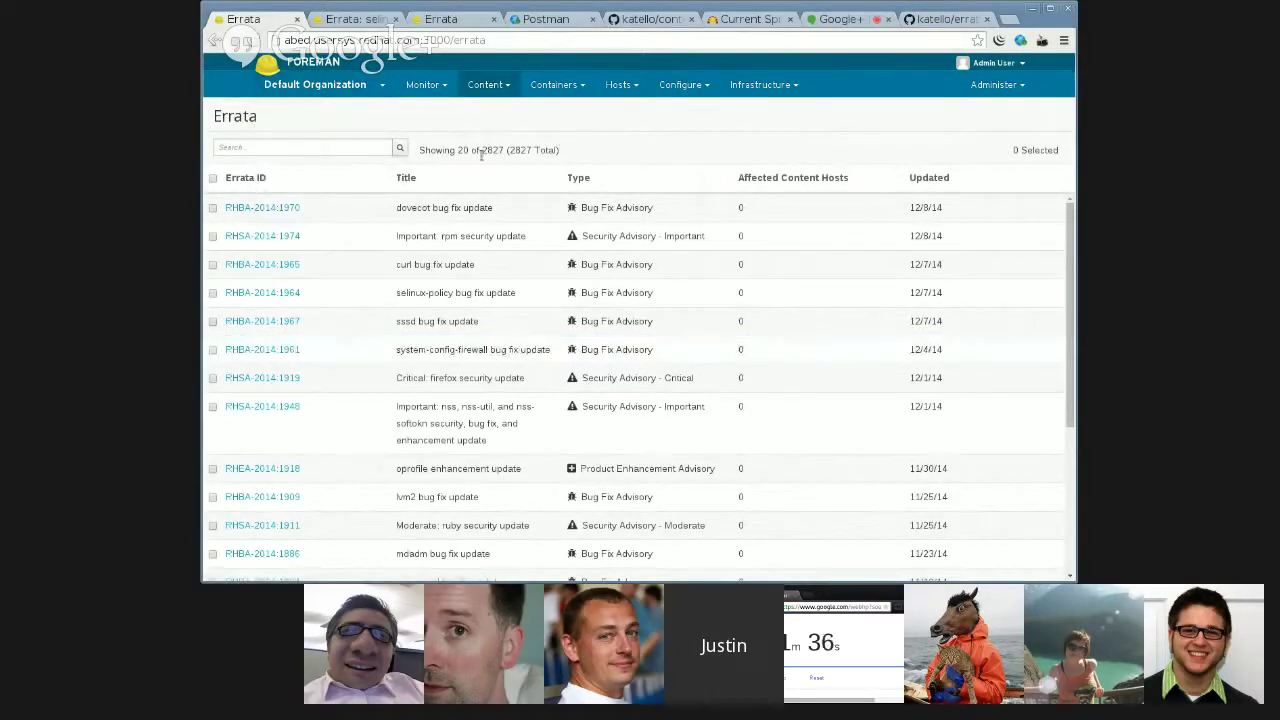
# - Search the errata list for package_name = kernel
pyautogui.click(348, 150)
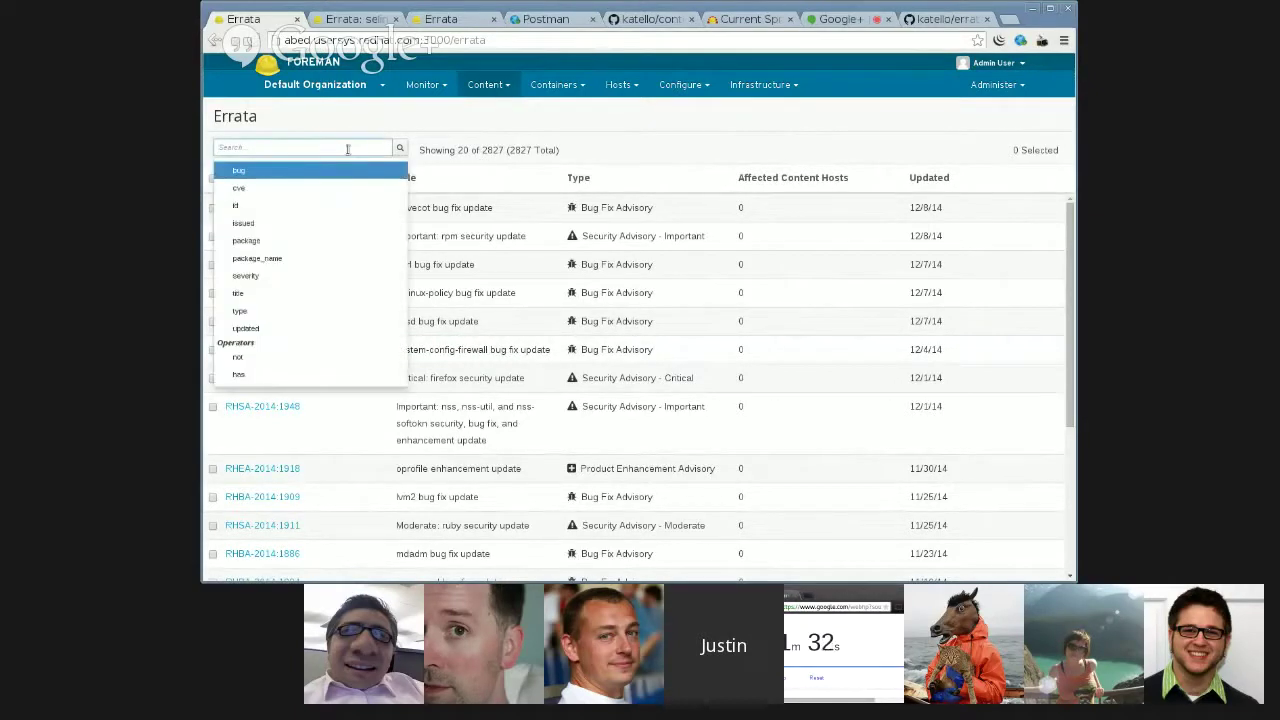
pyautogui.click(355, 258)
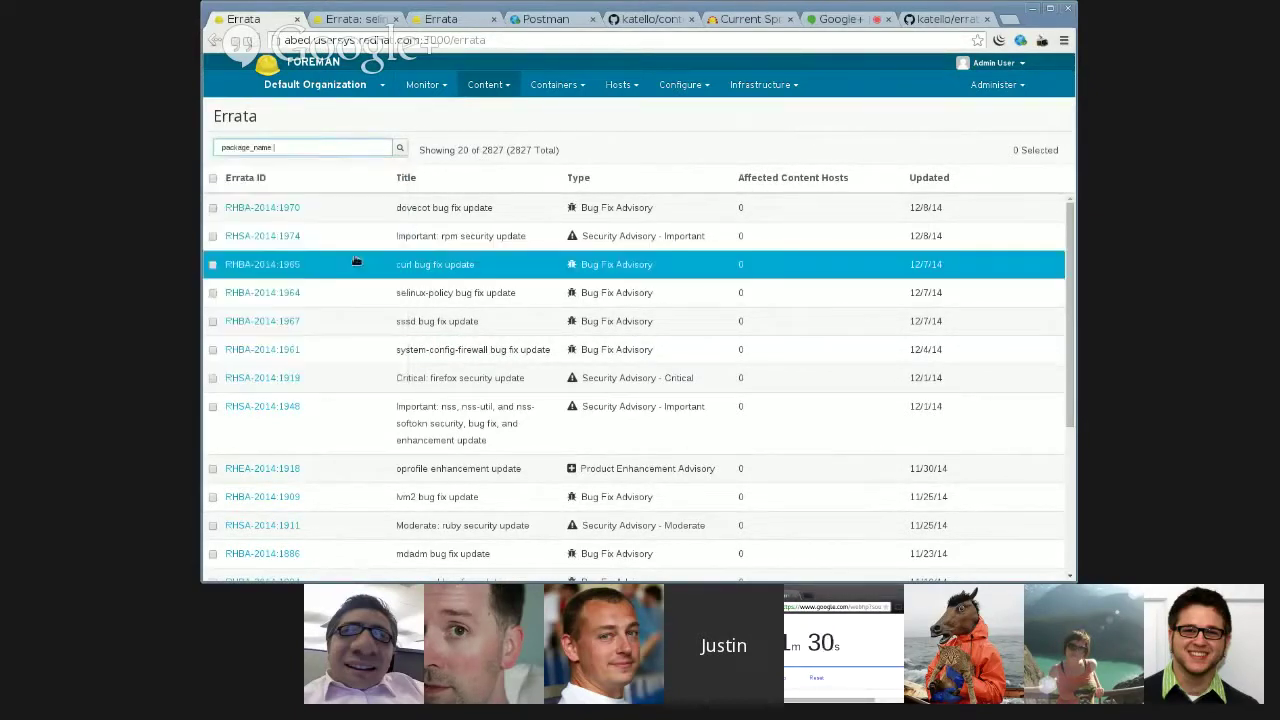
pyautogui.write('=')
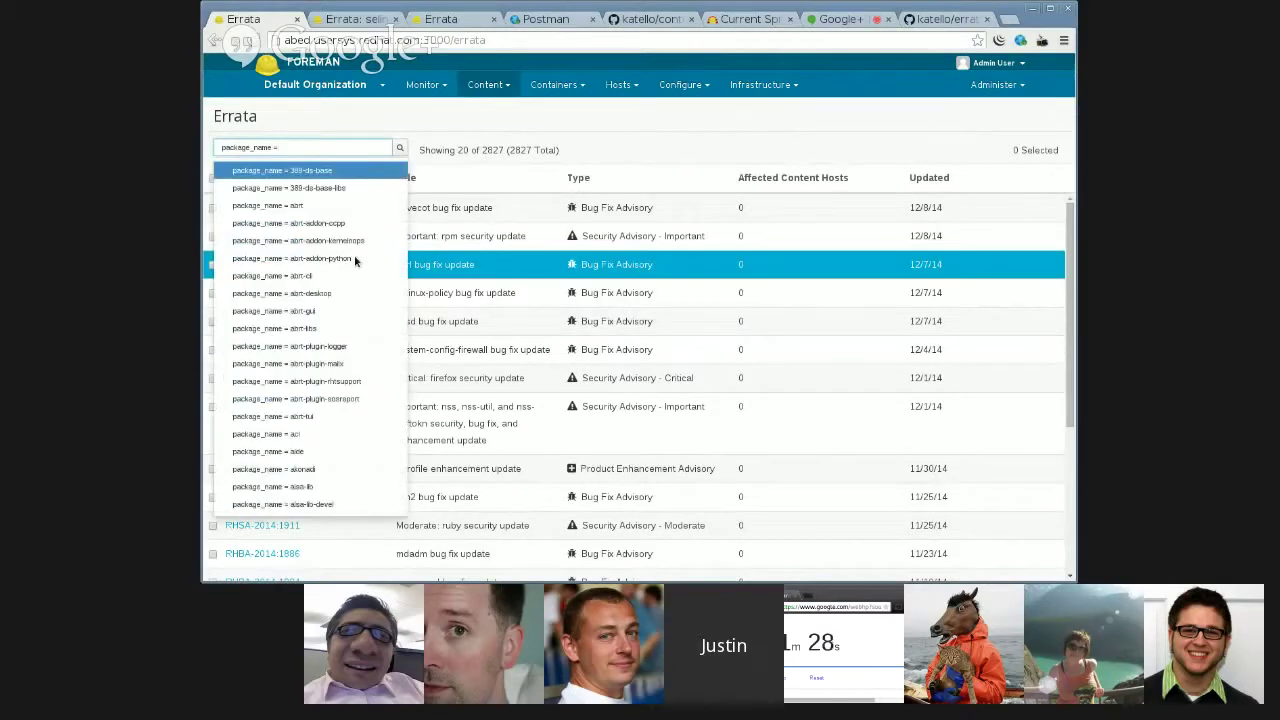
pyautogui.write('kernel')
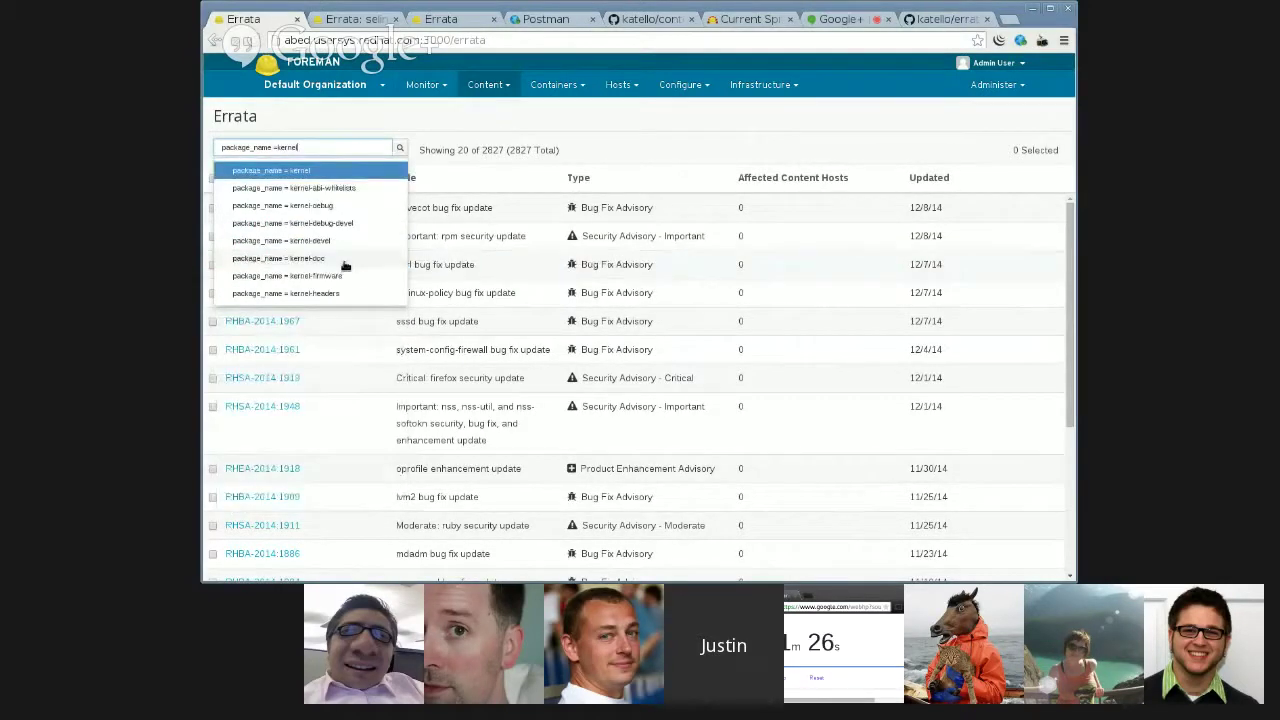
pyautogui.click(368, 172)
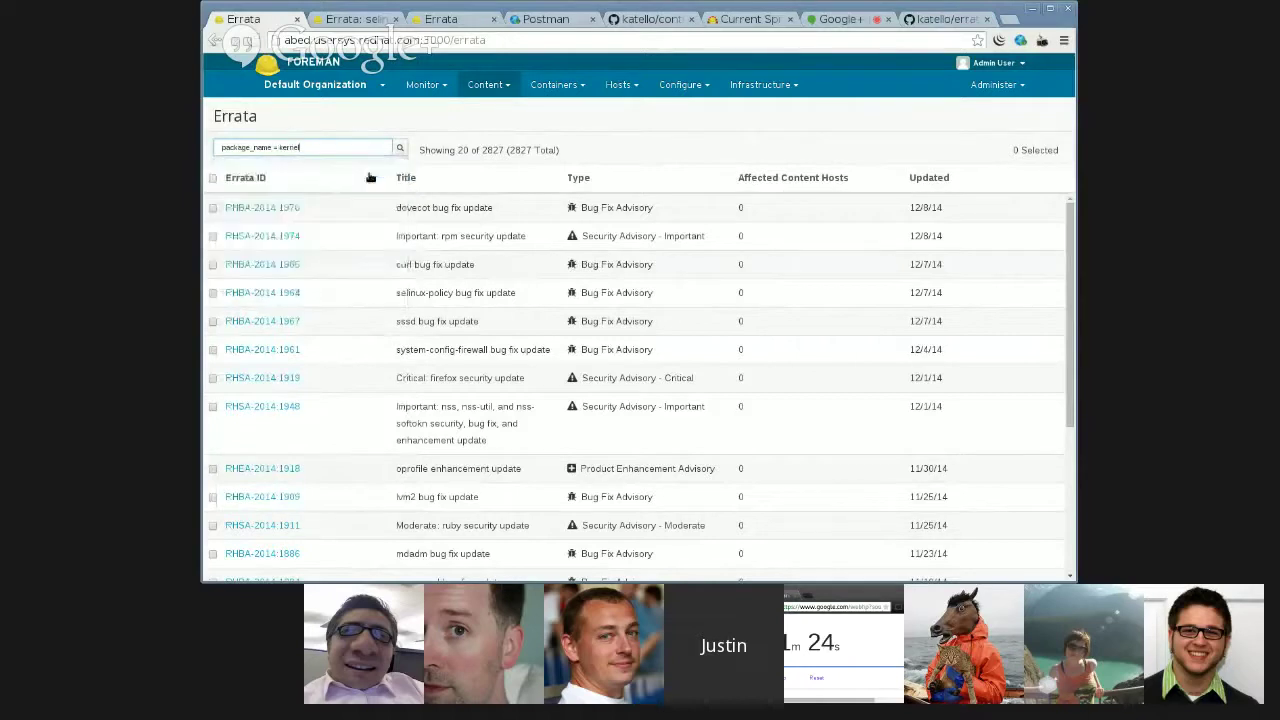
pyautogui.press('Return')
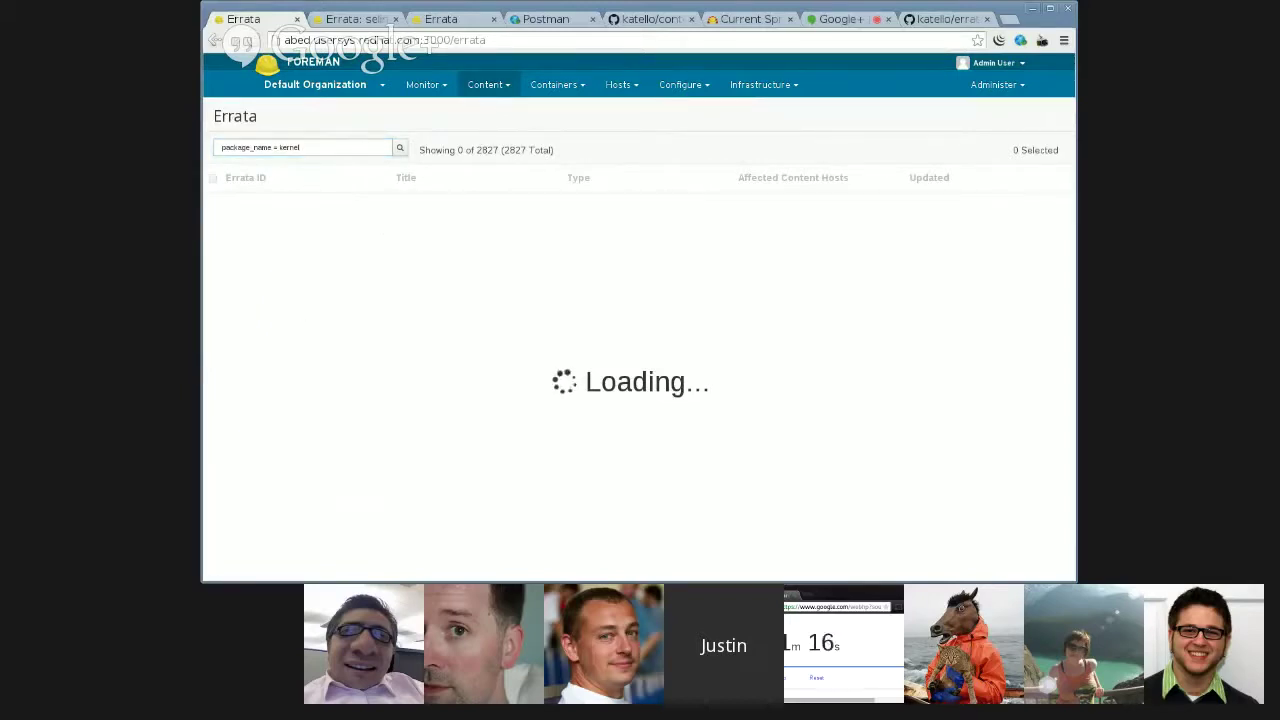
# - Inspect the stuck loading overlay, then clear the package_name = kernel search query
pyautogui.rightClick(343, 471)
pyautogui.click(400, 665)
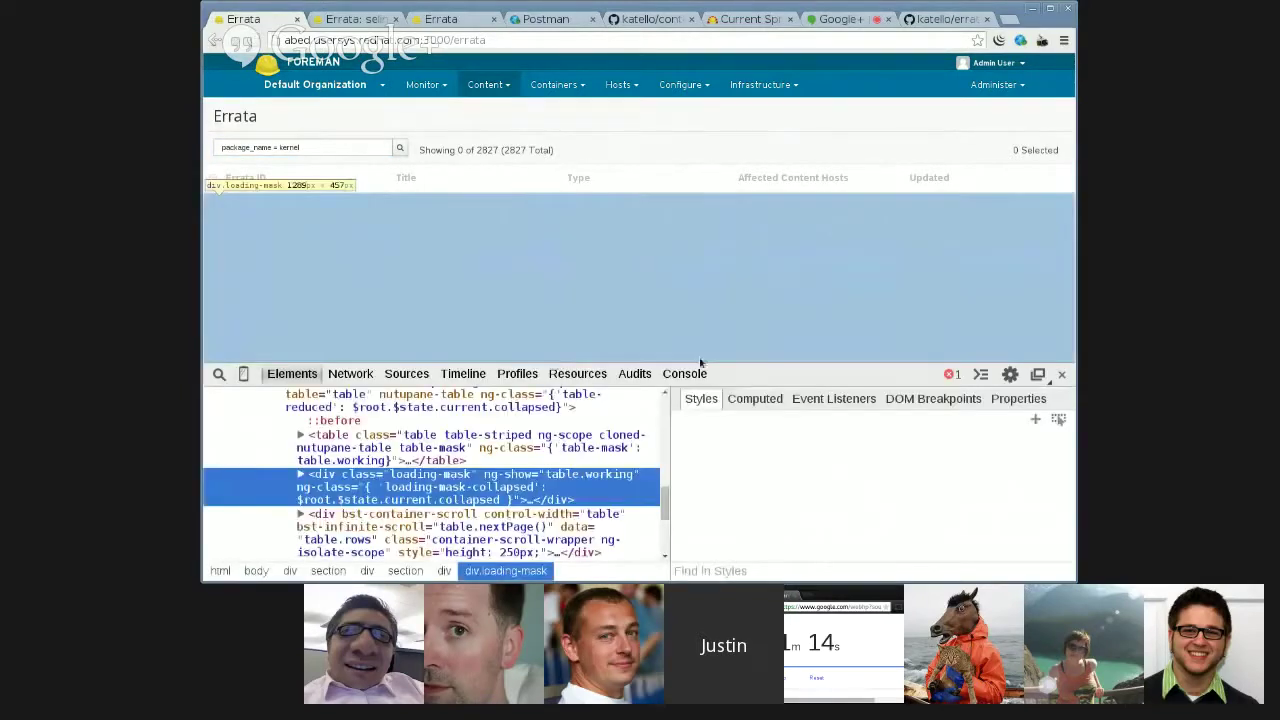
pyautogui.click(1061, 373)
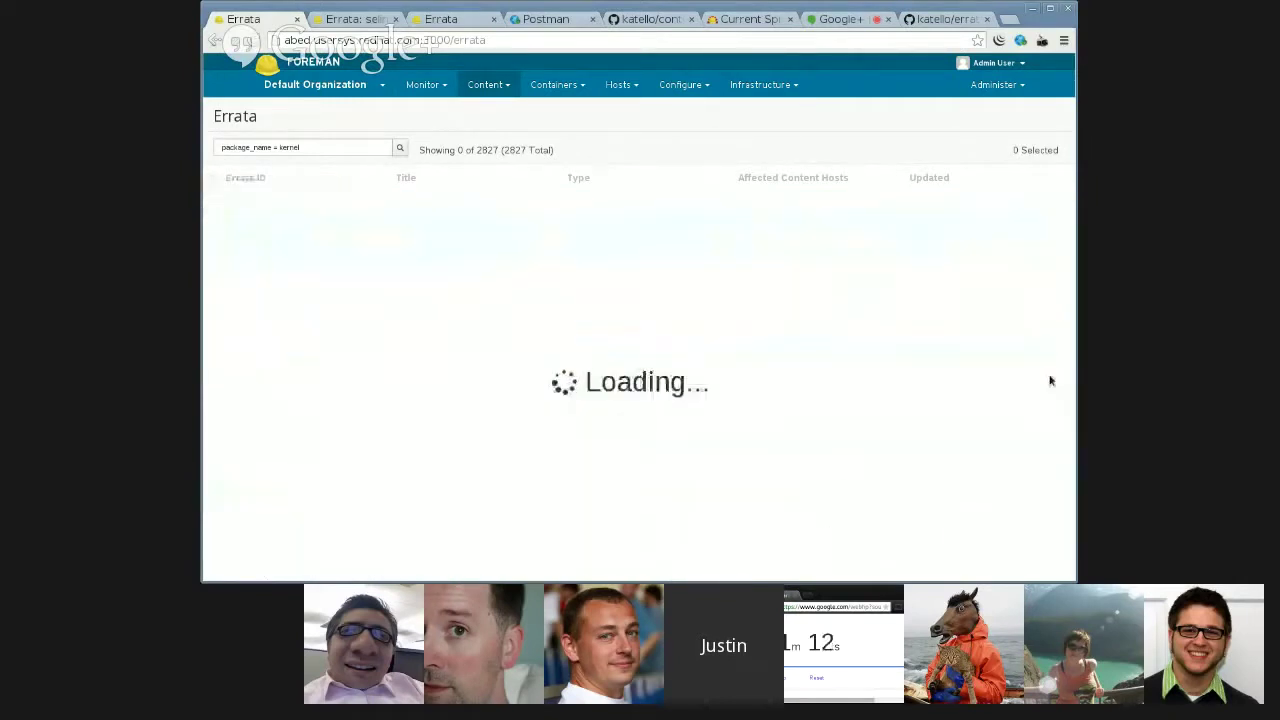
pyautogui.click(316, 146)
pyautogui.hotkey('ctrl', 'a')
pyautogui.press('BackSpace')
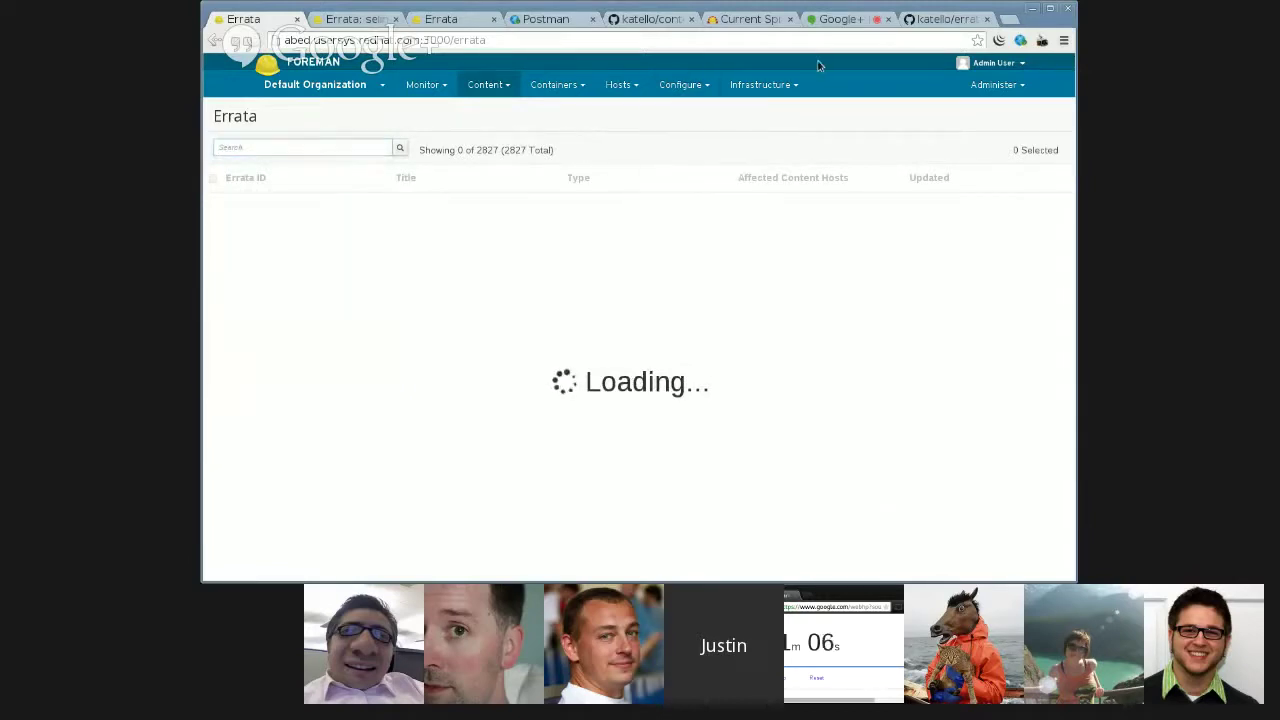
# - Check the other katello source page, reload the Errata list, and bring the Hangout back
pyautogui.click(950, 19)
pyautogui.scroll(-2, 664, 250)
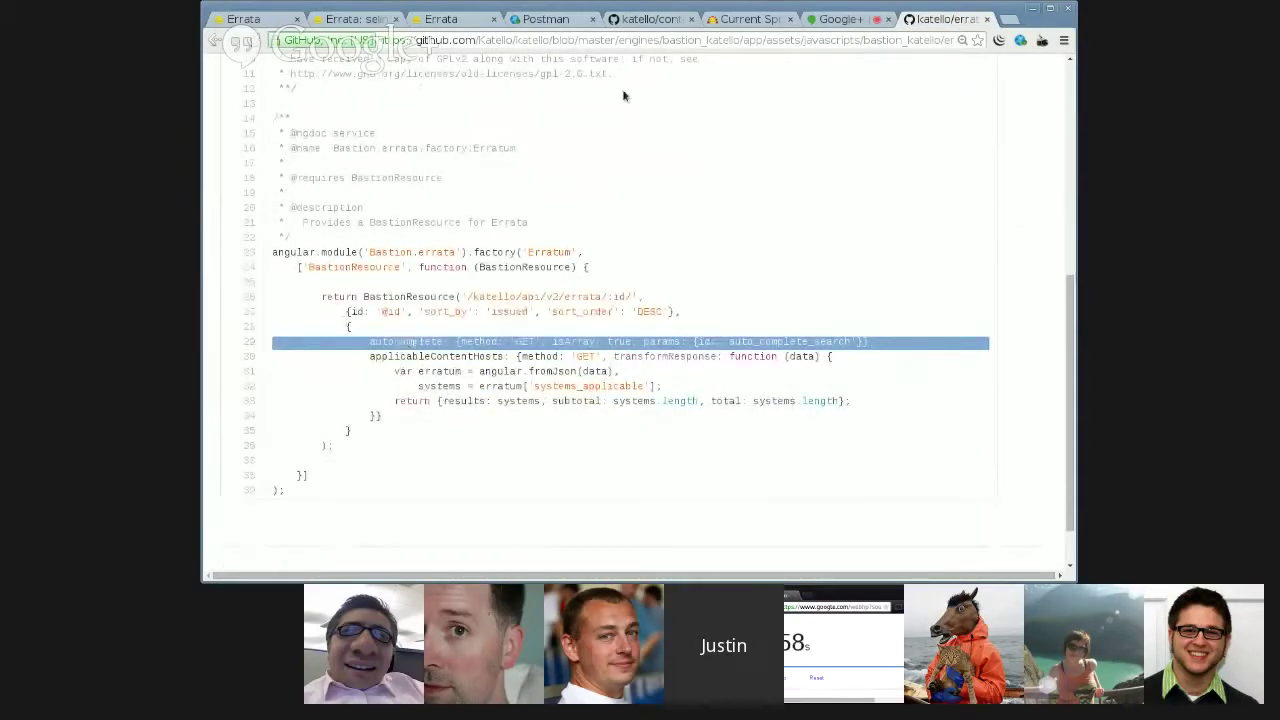
pyautogui.hotkey('ctrl', '1')
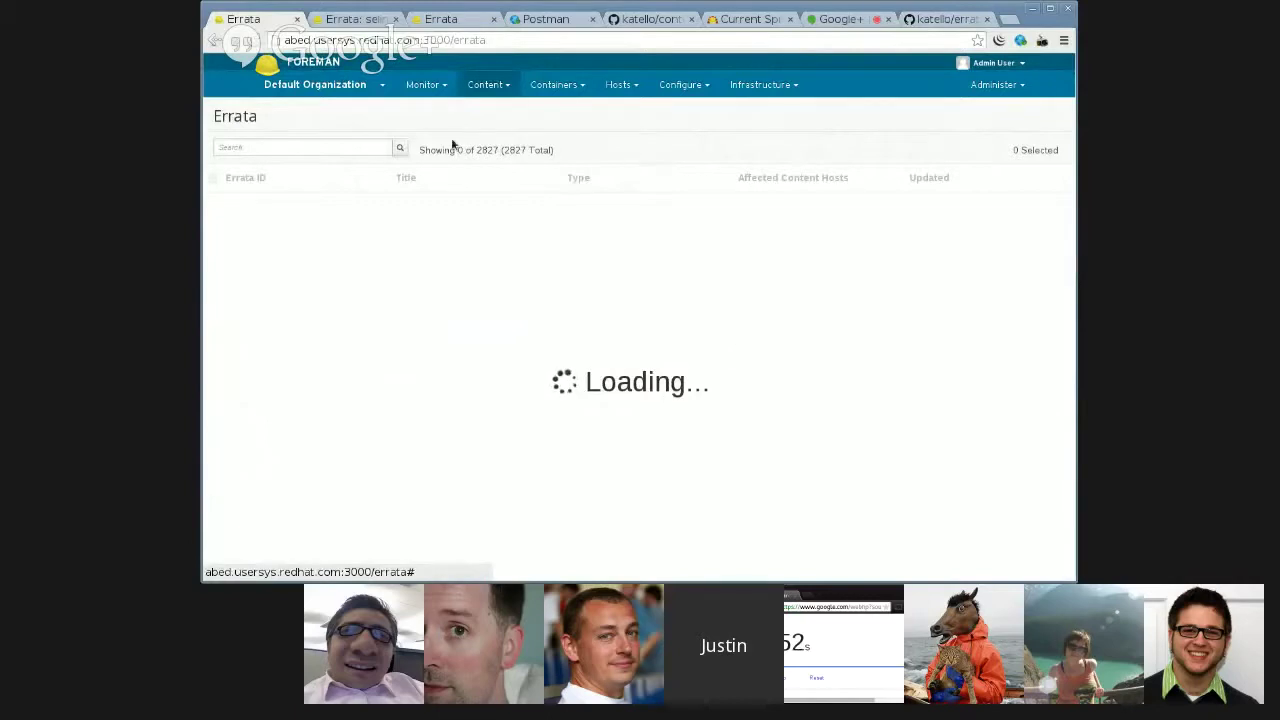
pyautogui.click(315, 84)
pyautogui.click(311, 127)
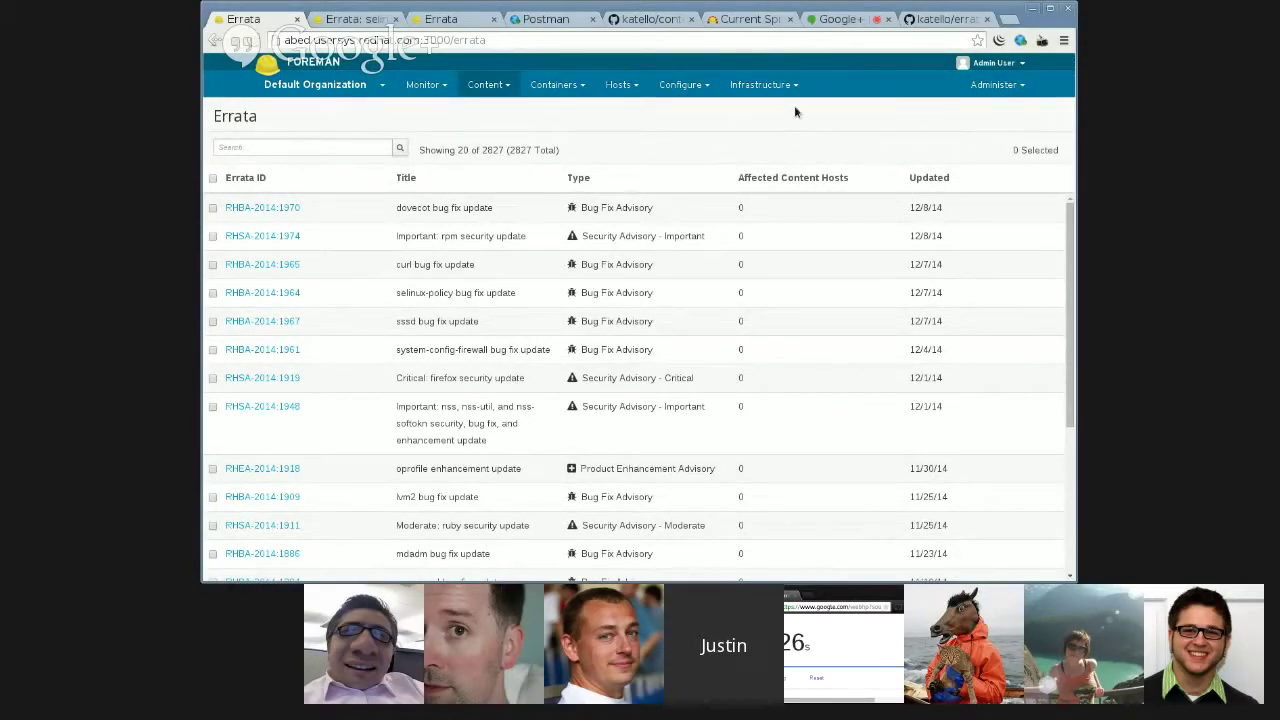
pyautogui.click(843, 20)
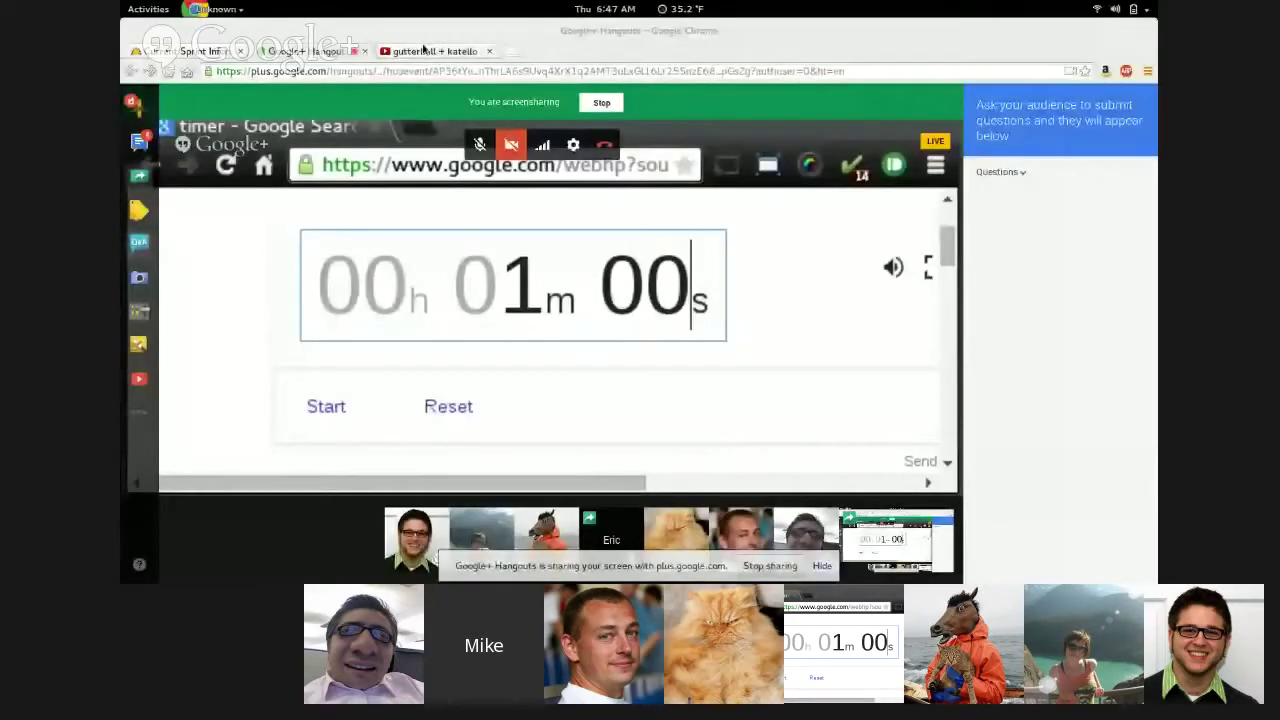
# - Bring up the 'gutterball + katello installation' YouTube video tab
pyautogui.click(423, 49)
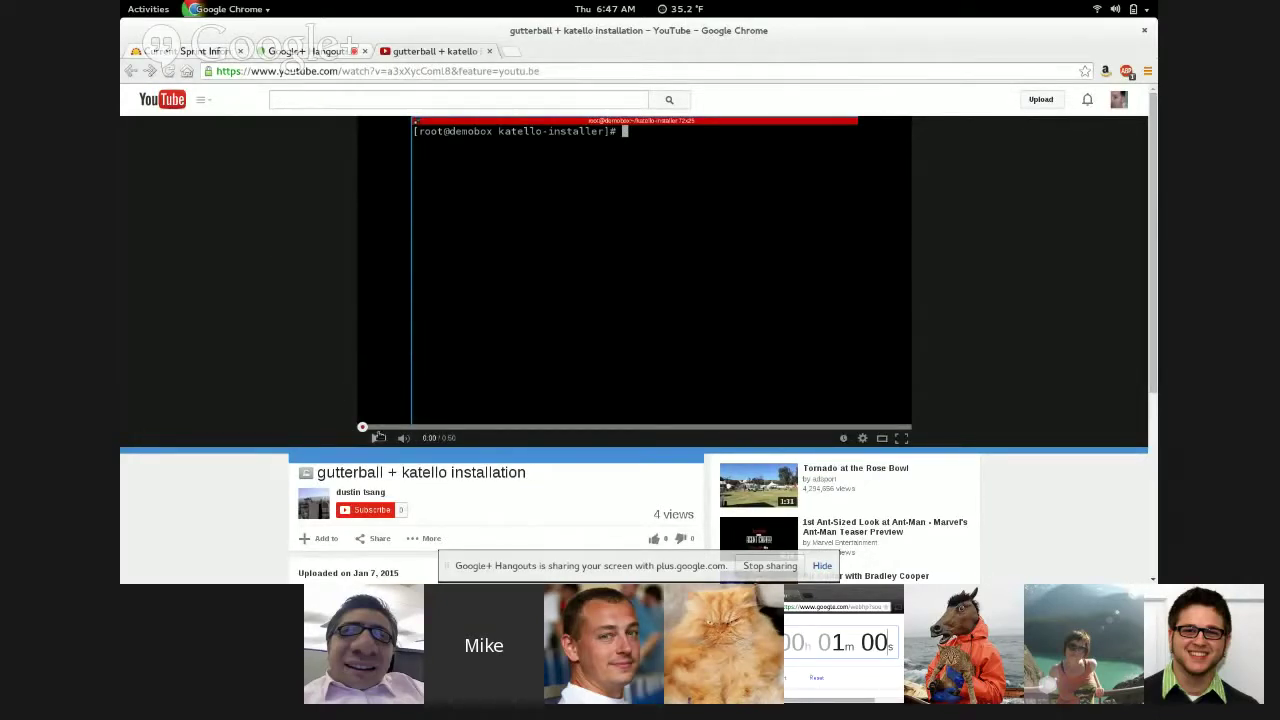
# - Play the installation video with volume raised, pausing at 0:49 on the curl report output
pyautogui.click(378, 437)
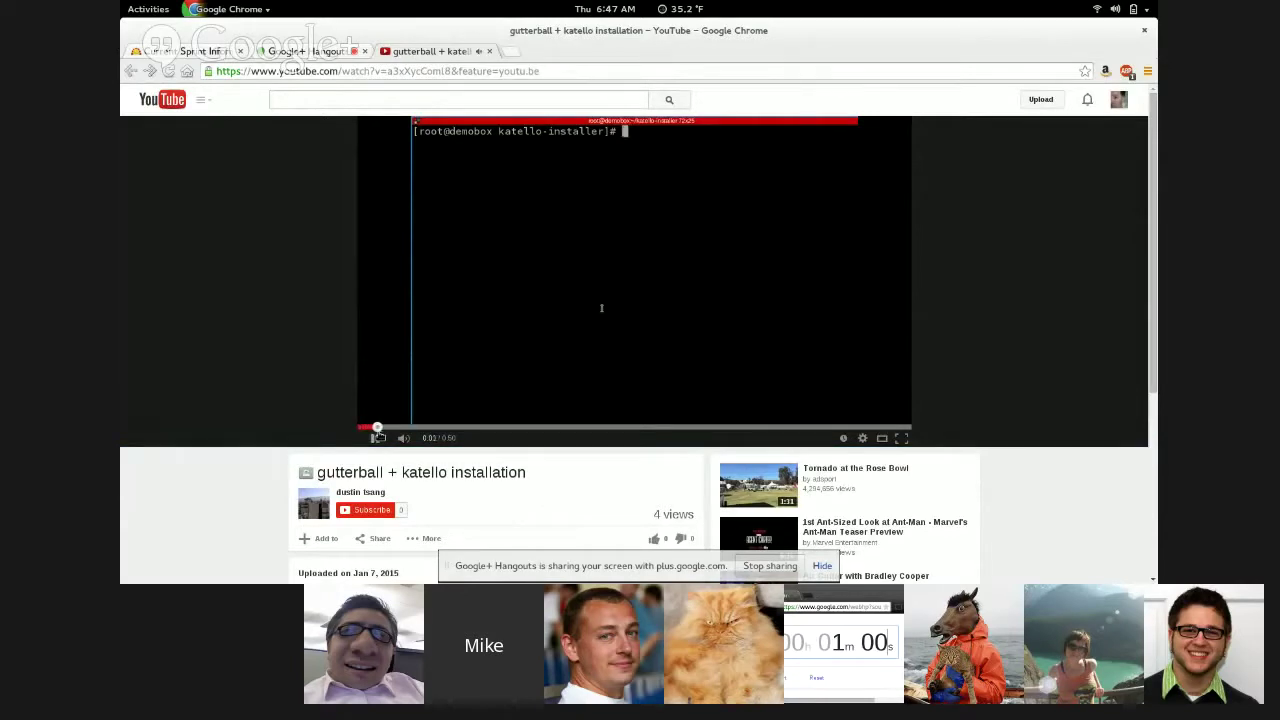
pyautogui.press('XF86AudioRaiseVolume')
pyautogui.press('XF86AudioRaiseVolume')
pyautogui.press('XF86AudioRaiseVolume')
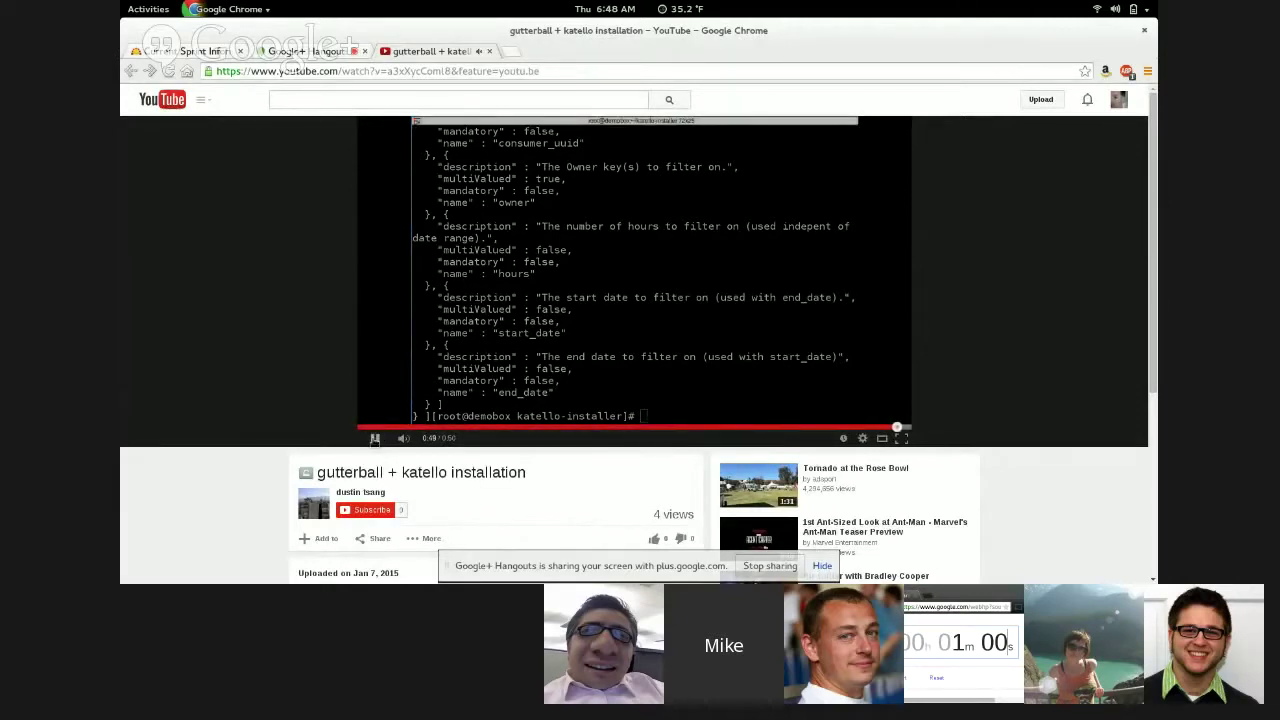
pyautogui.click(374, 439)
# - Back in the Hangout, lower the volume and stop sharing the screen
pyautogui.click(355, 49)
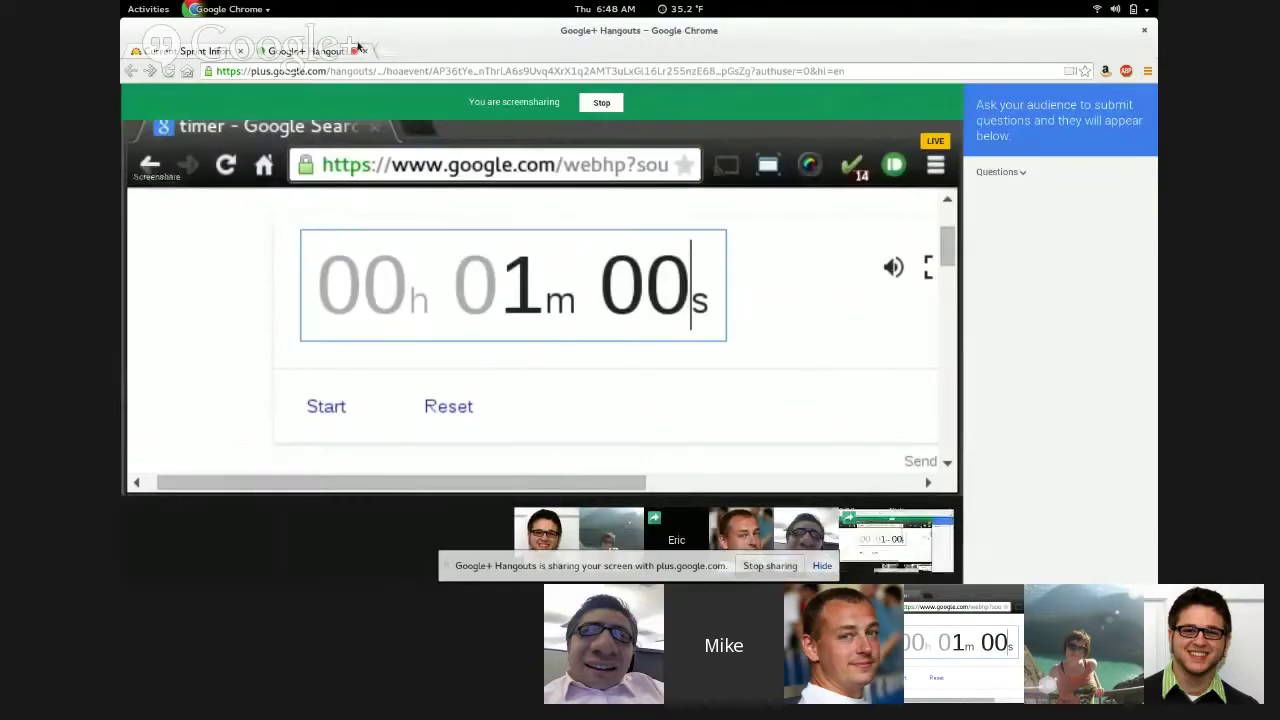
pyautogui.press('XF86AudioLowerVolume')
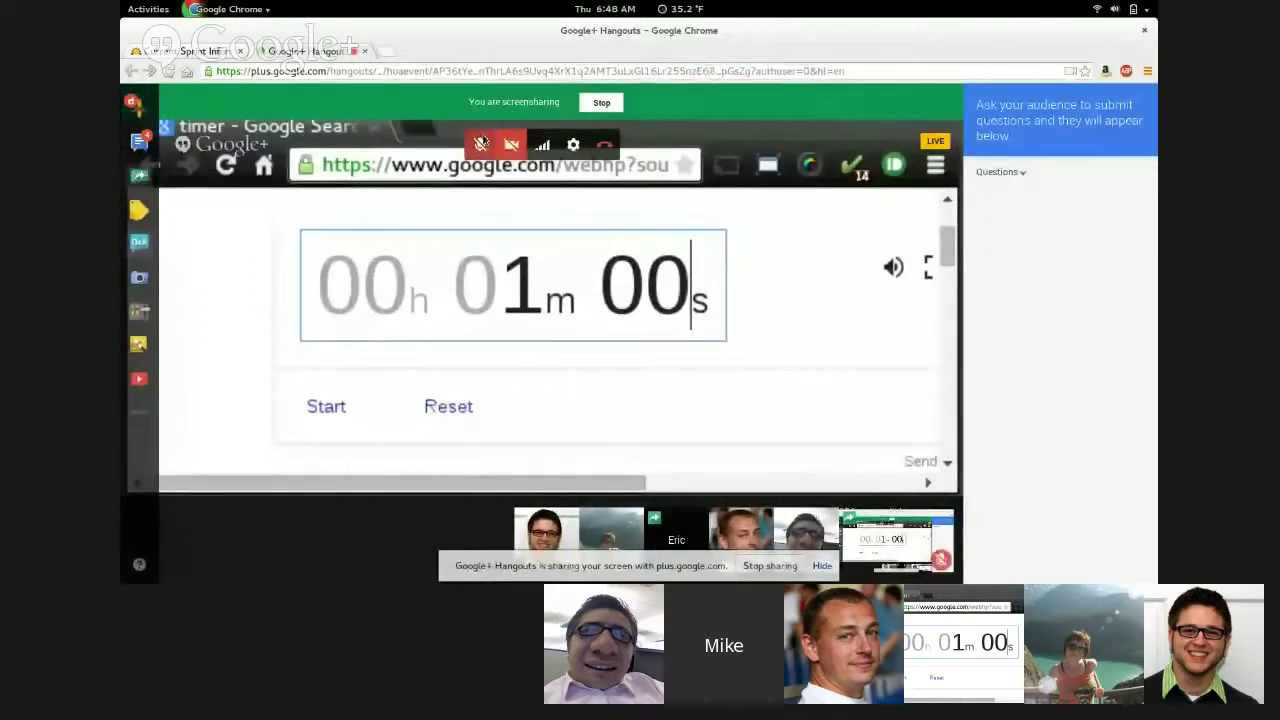
pyautogui.click(598, 102)
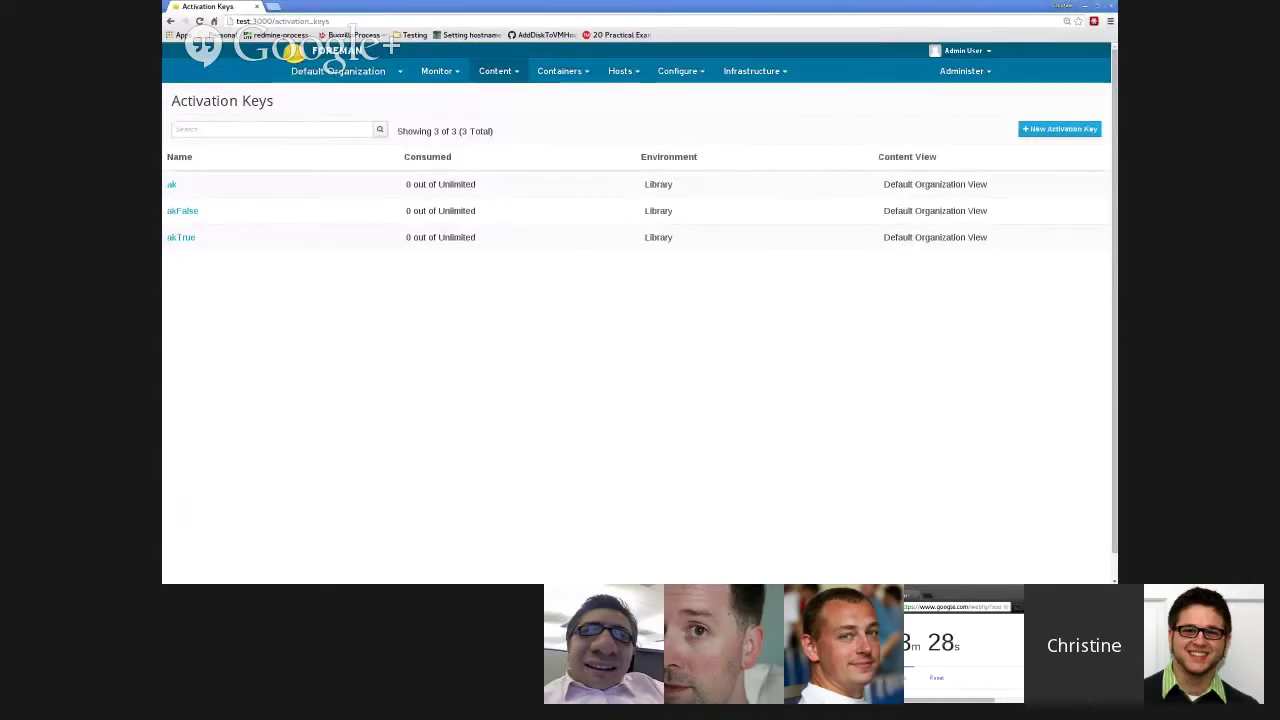
# - Open activation key ak and view its single Smart Virtualization Premium subscription
pyautogui.click(280, 184)
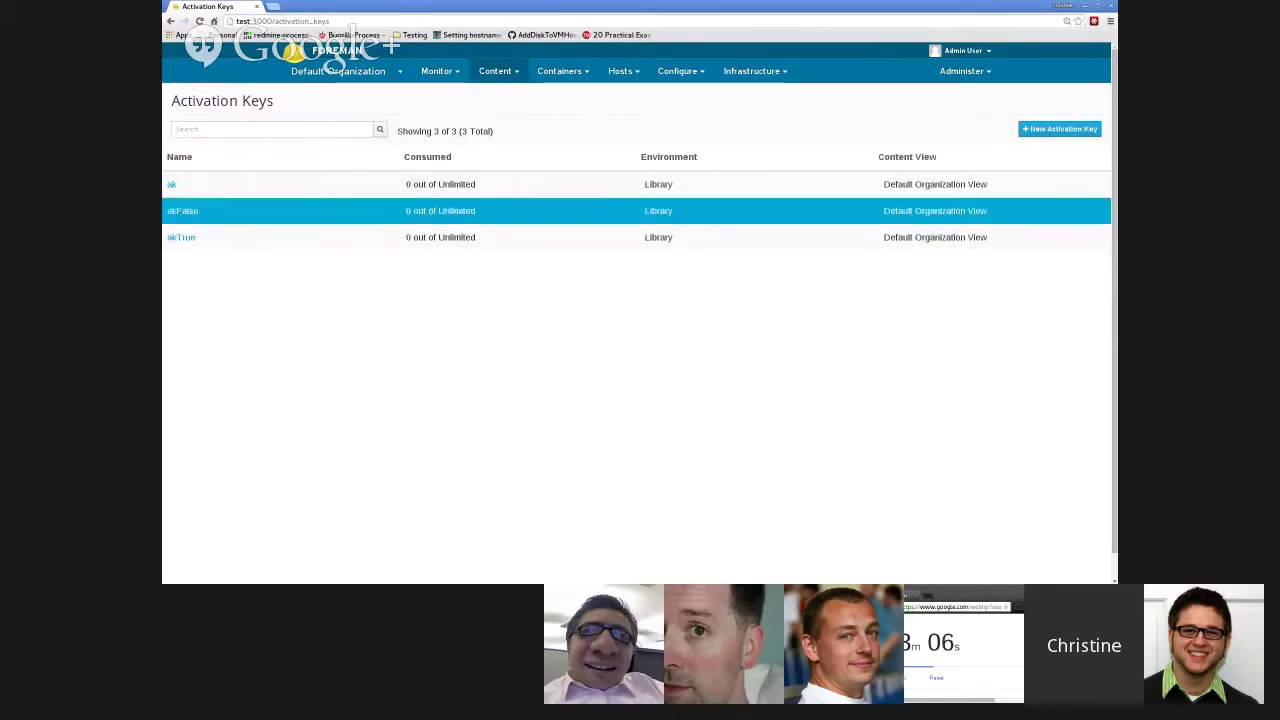
pyautogui.click(171, 184)
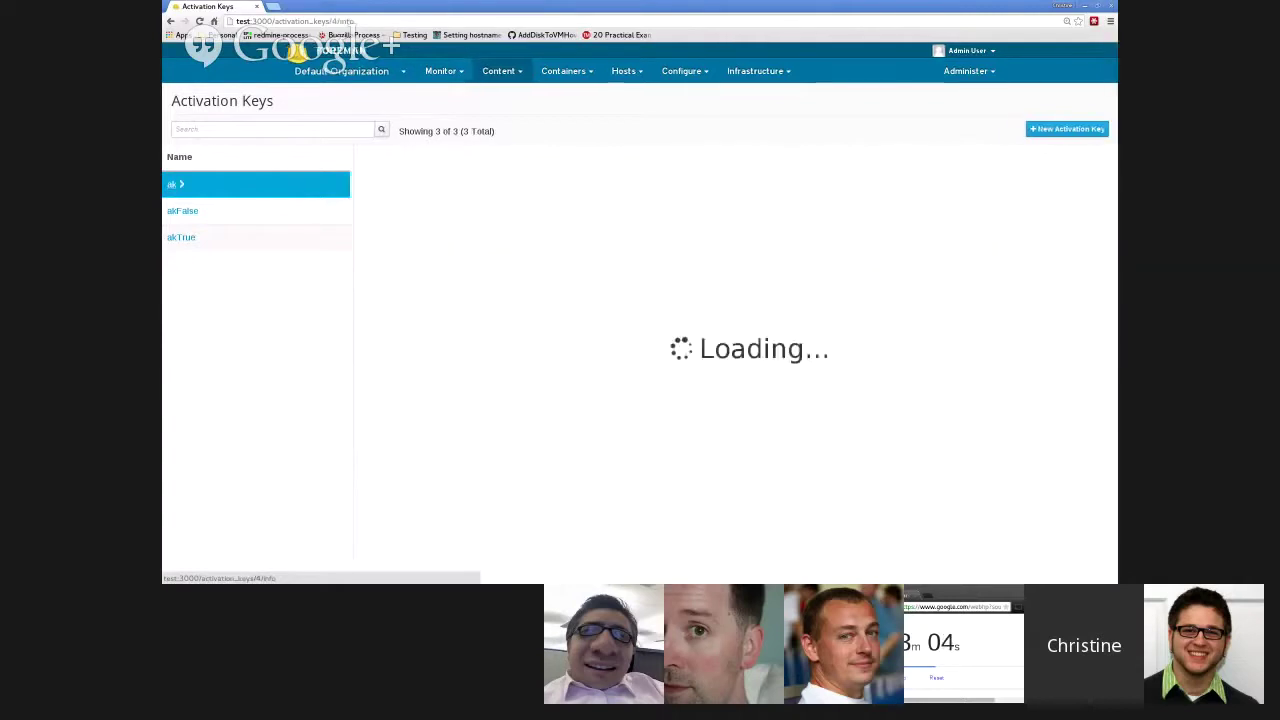
pyautogui.click(451, 202)
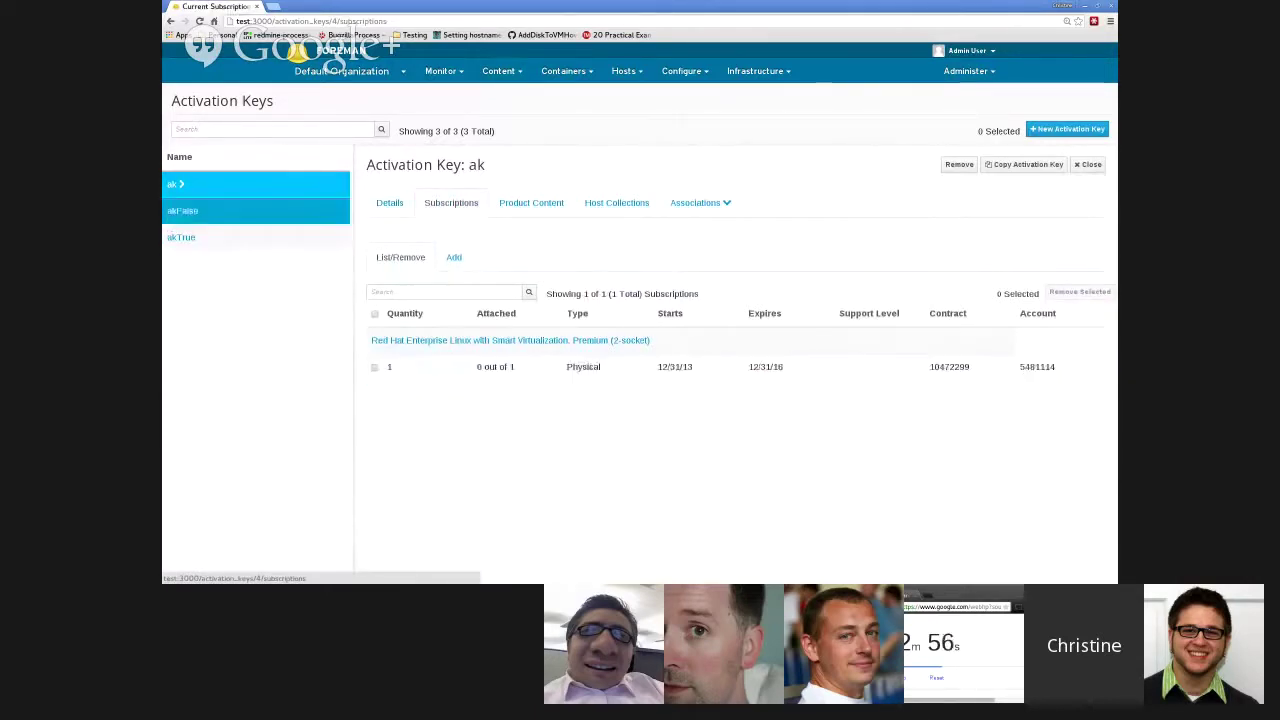
# - View akFalse's three attached subscriptions, then go to Hosts > Content Hosts
pyautogui.click(183, 211)
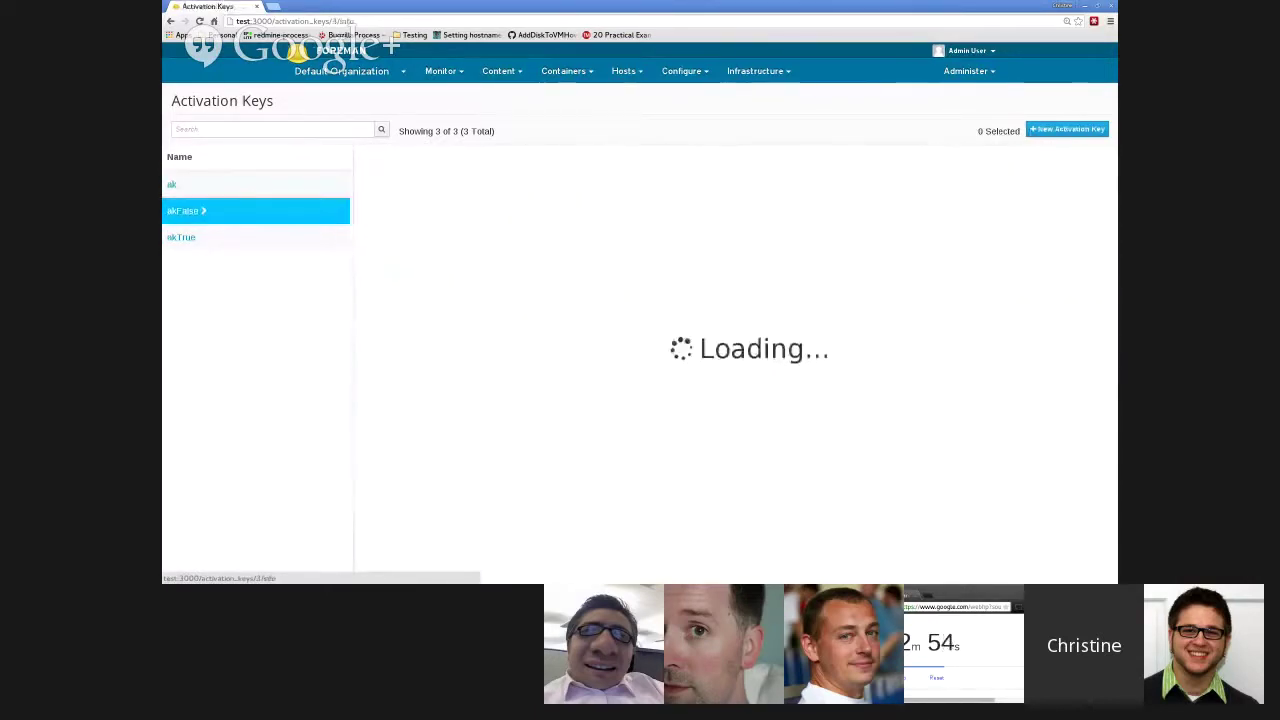
pyautogui.click(451, 202)
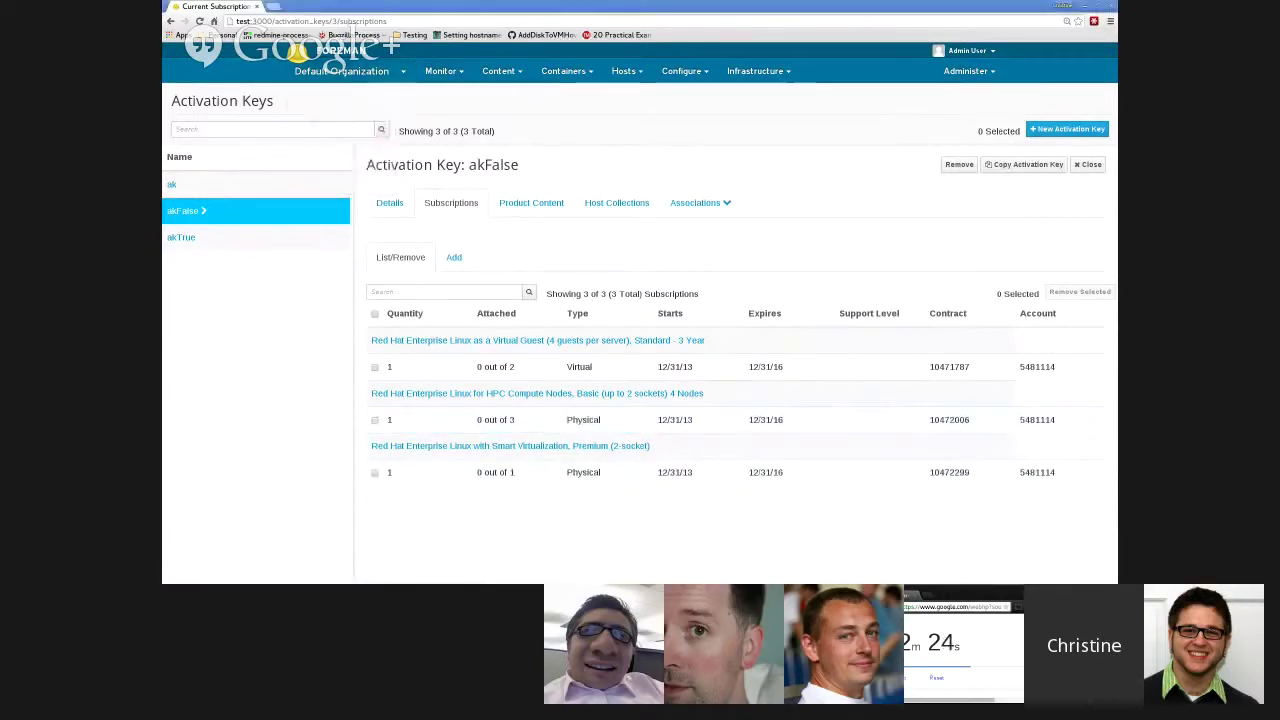
pyautogui.moveTo(624, 71)
pyautogui.click(645, 111)
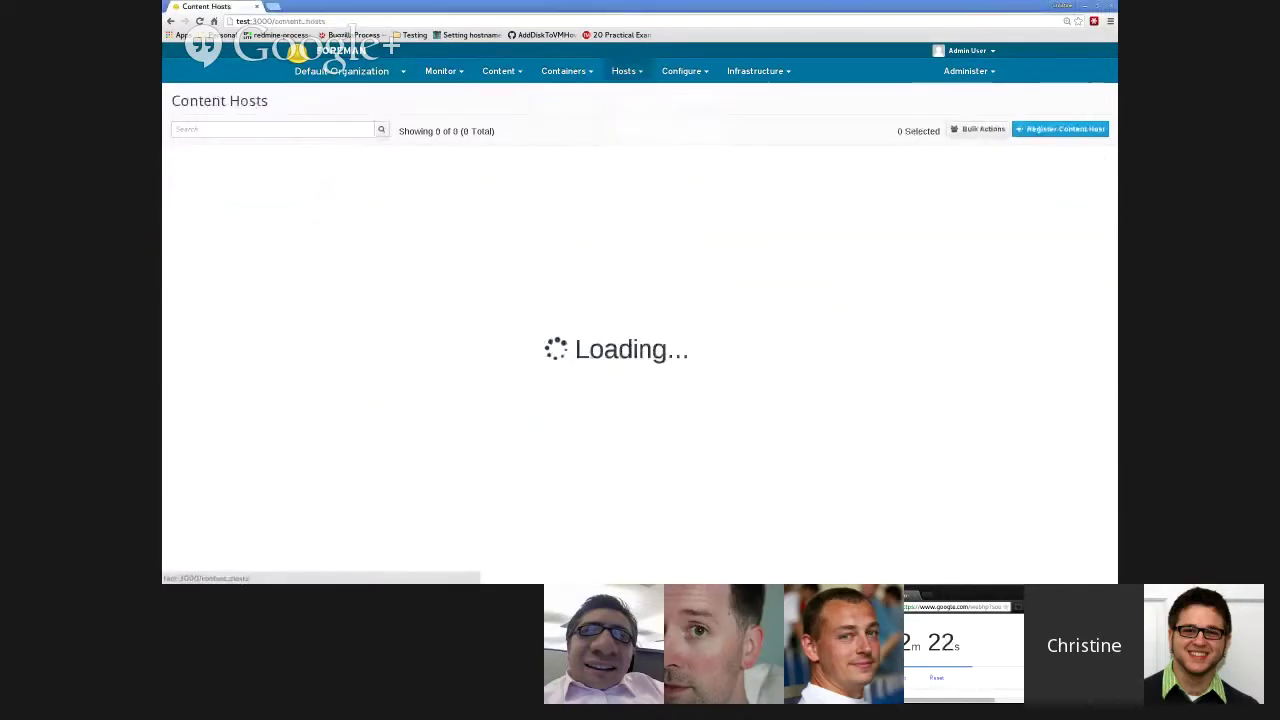
# - View localhost.localdomain's attached subscription, then reload the Content Hosts list
pyautogui.click(225, 185)
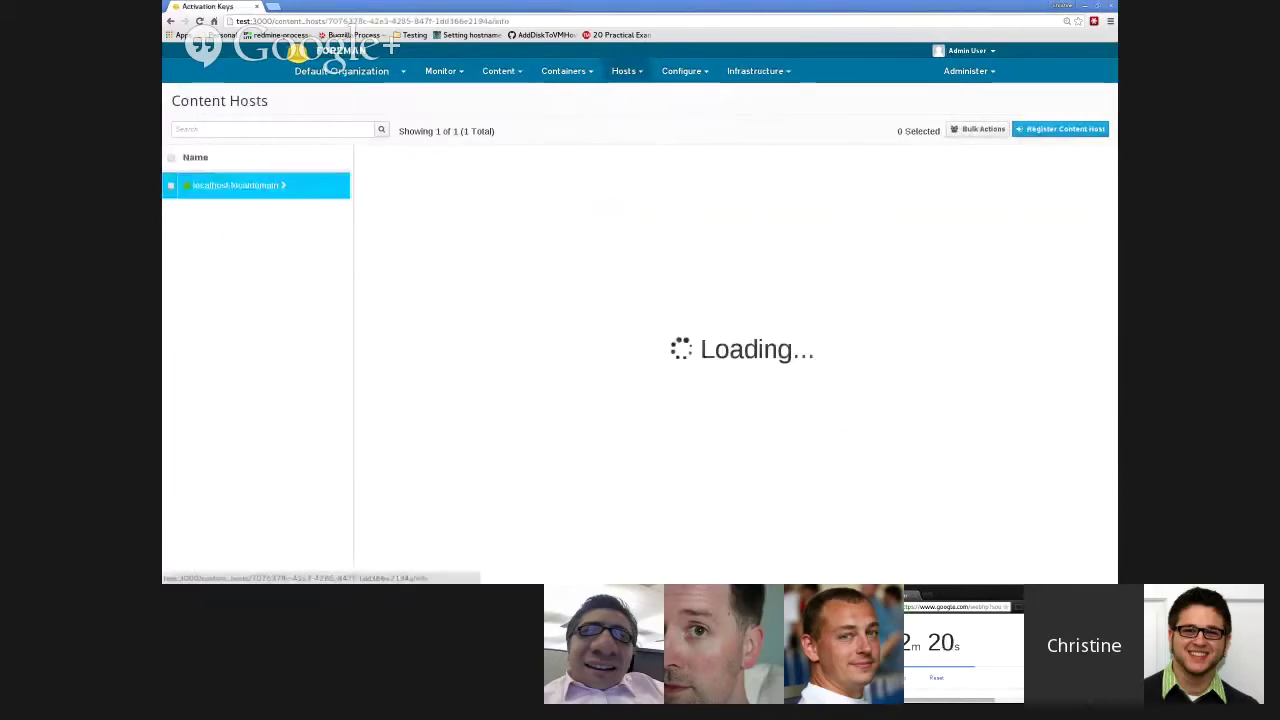
pyautogui.moveTo(552, 202)
pyautogui.click(548, 228)
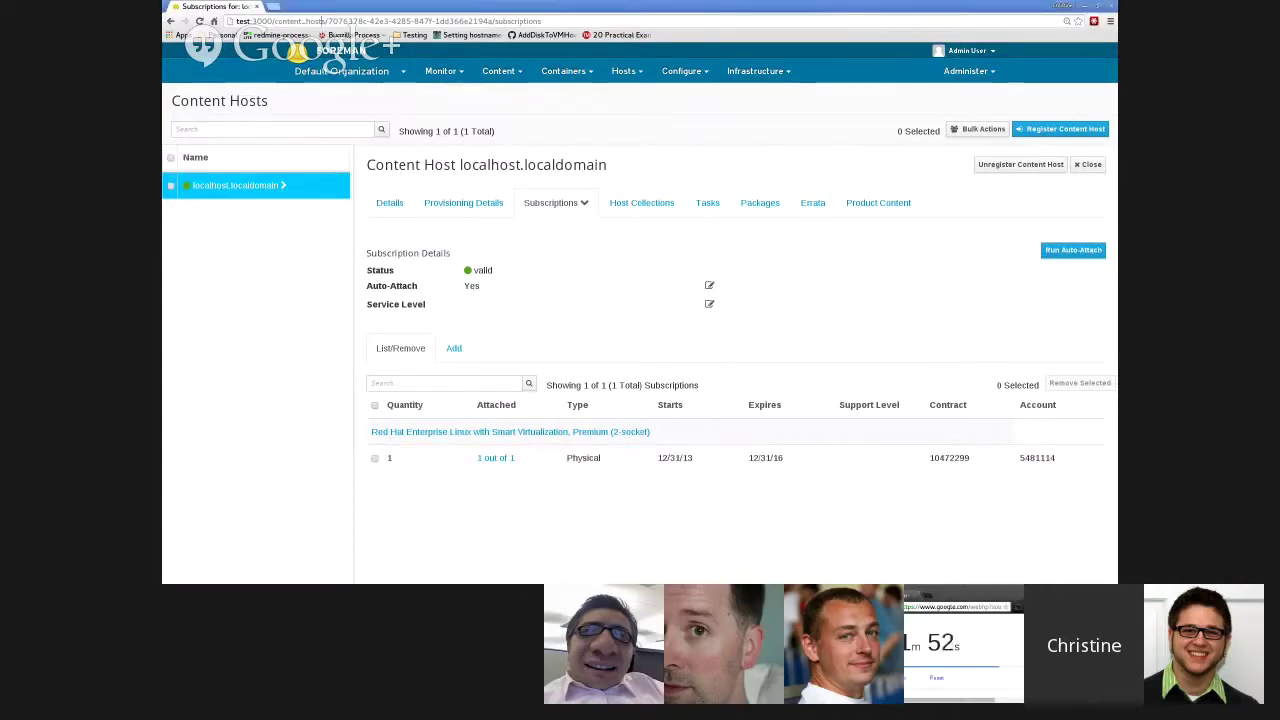
pyautogui.click(758, 71)
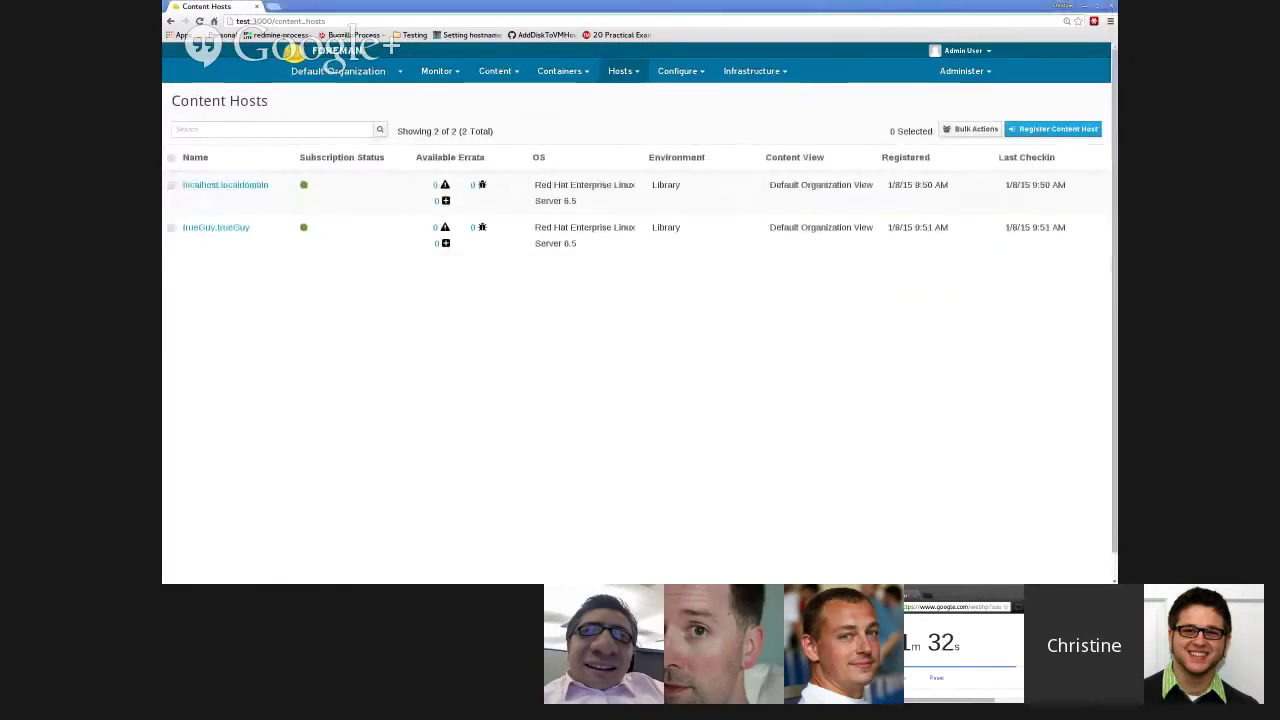
# - Open trueGuy.trueGuy, view Red Hat Subscriptions, then return to Content Hosts
pyautogui.click(215, 227)
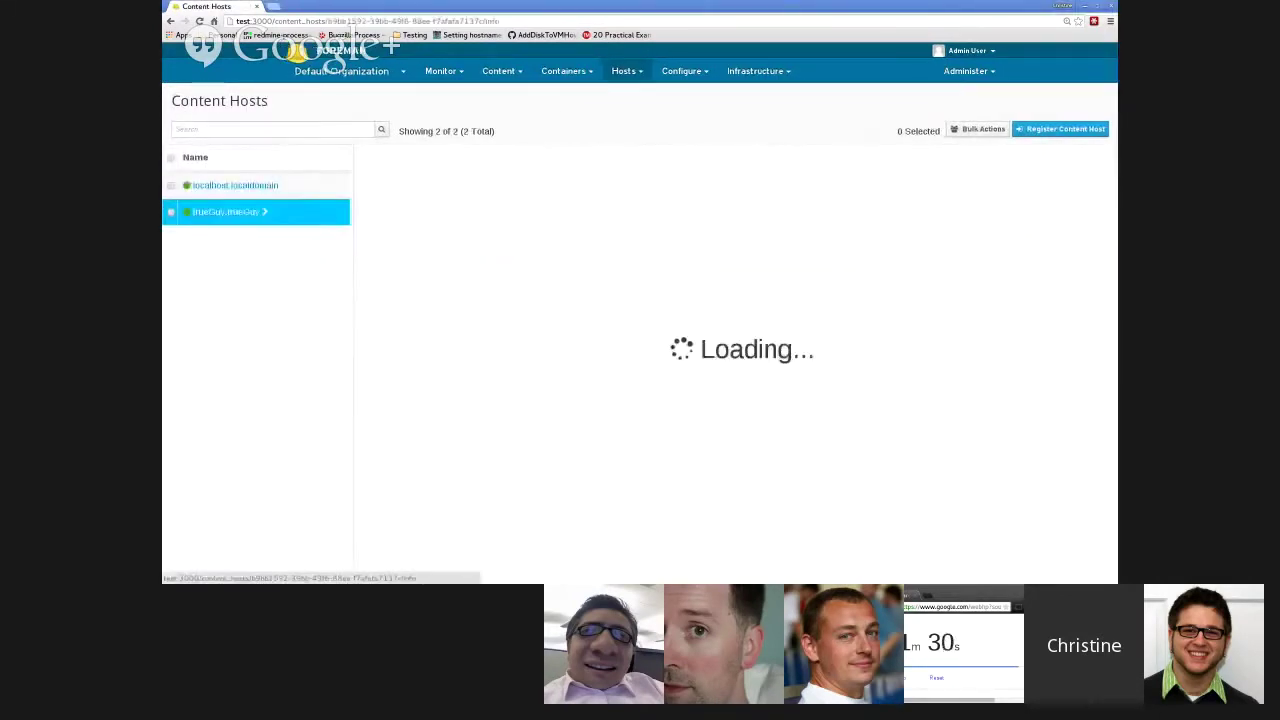
pyautogui.moveTo(498, 71)
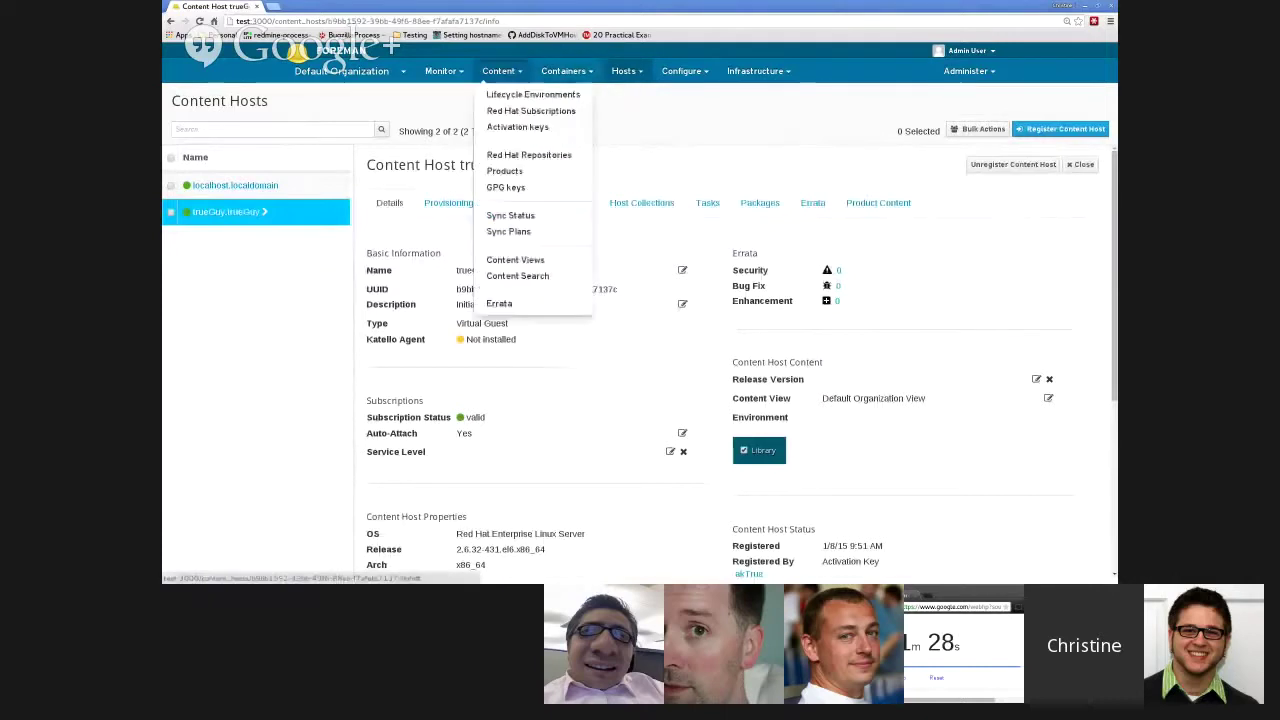
pyautogui.click(531, 111)
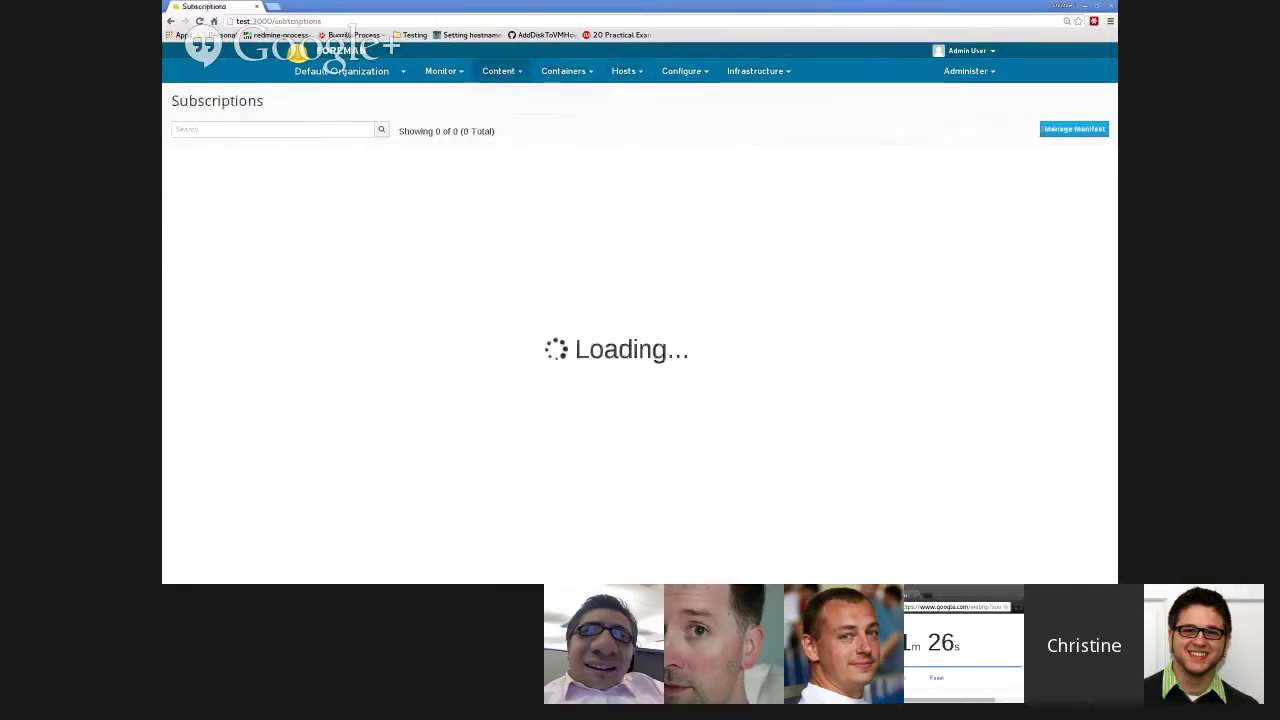
pyautogui.moveTo(620, 71)
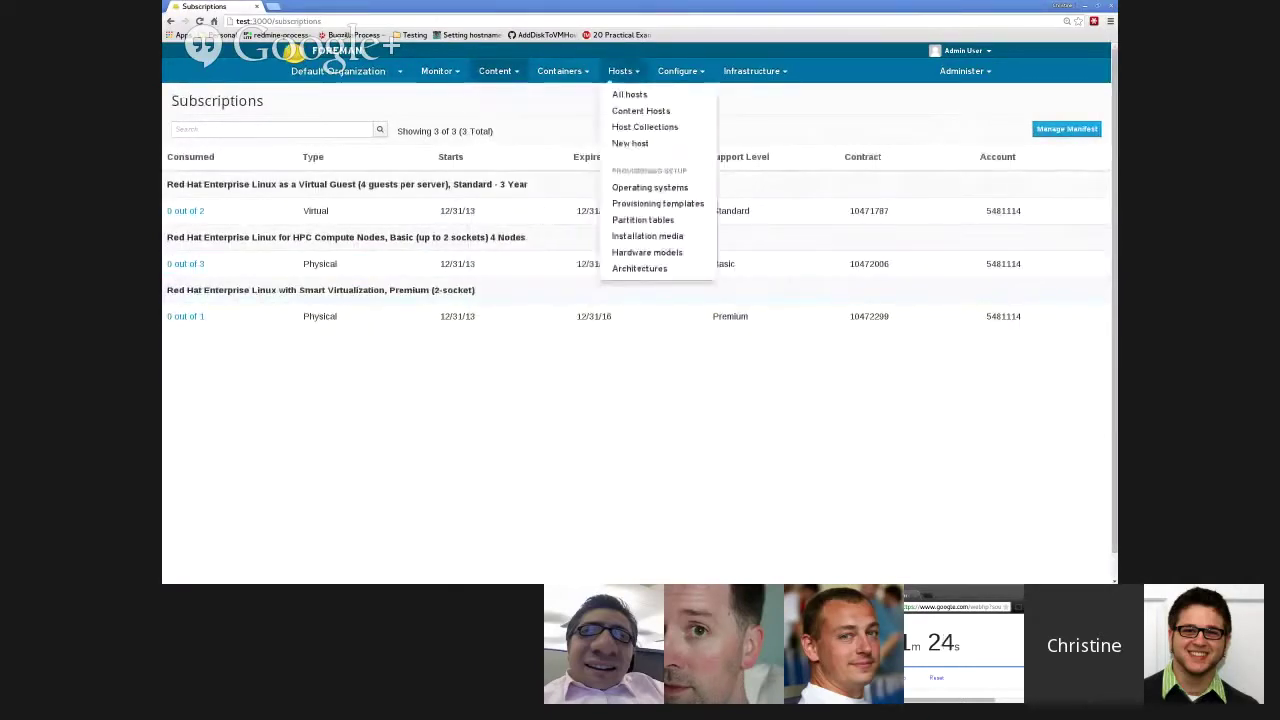
pyautogui.click(641, 110)
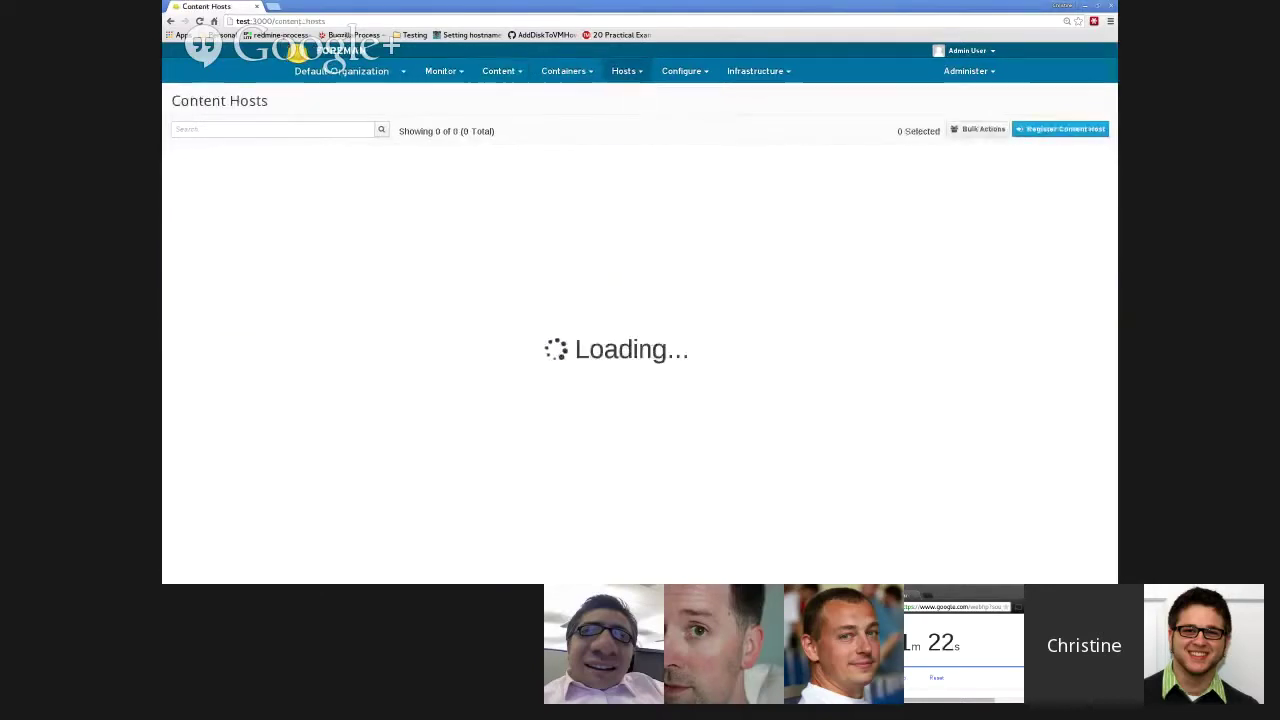
# - Show trueGuy.trueGuy's Red Hat Enterprise Linux Virtual Guest subscription, briefly checking available ones
pyautogui.click(215, 227)
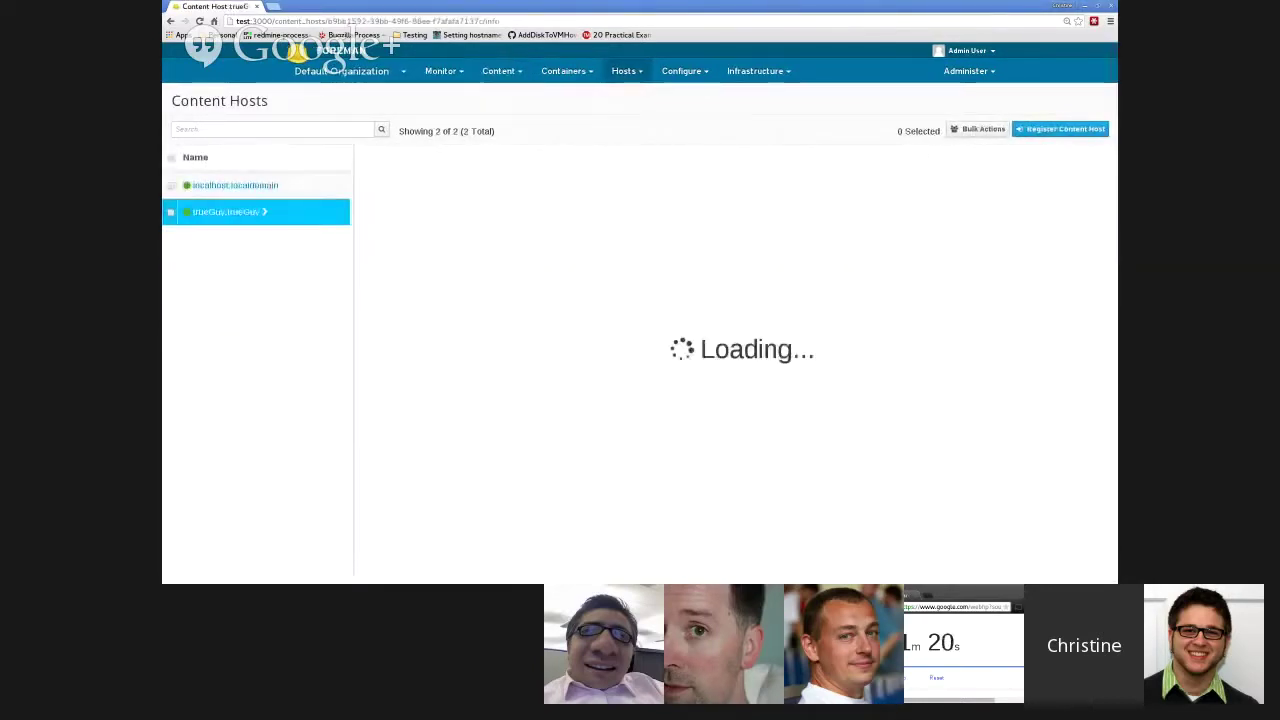
pyautogui.moveTo(550, 202)
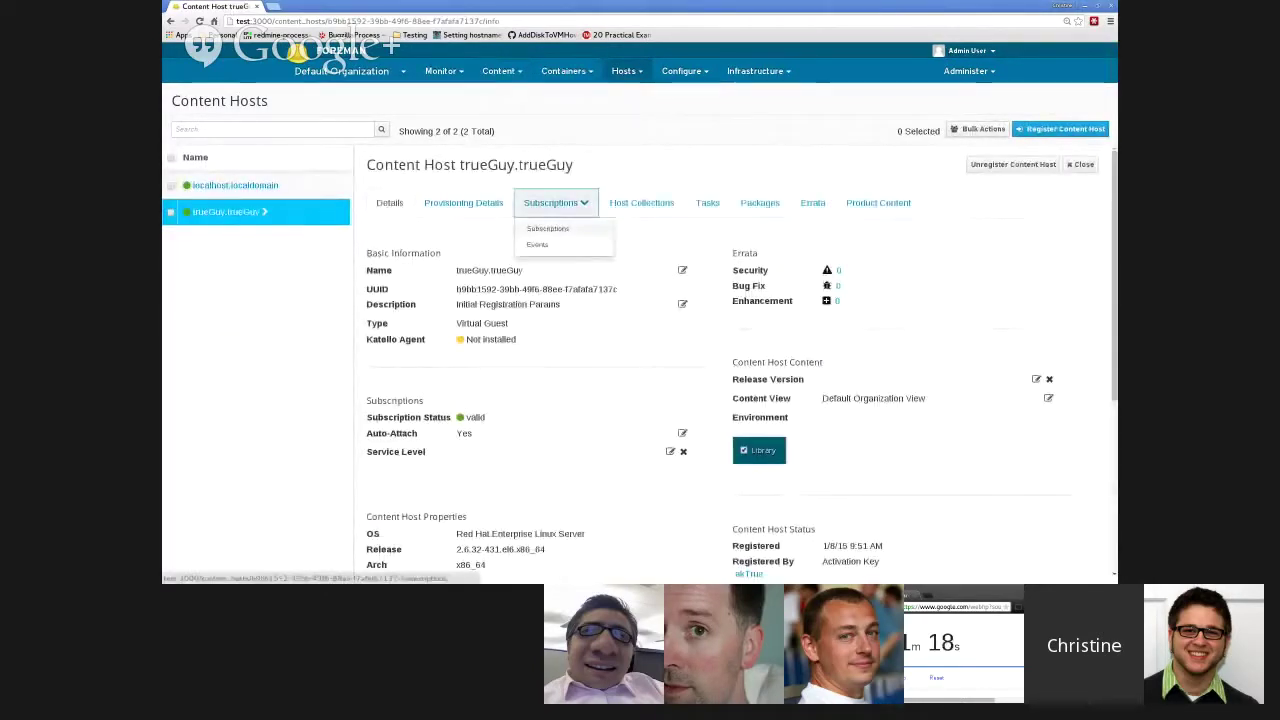
pyautogui.click(545, 225)
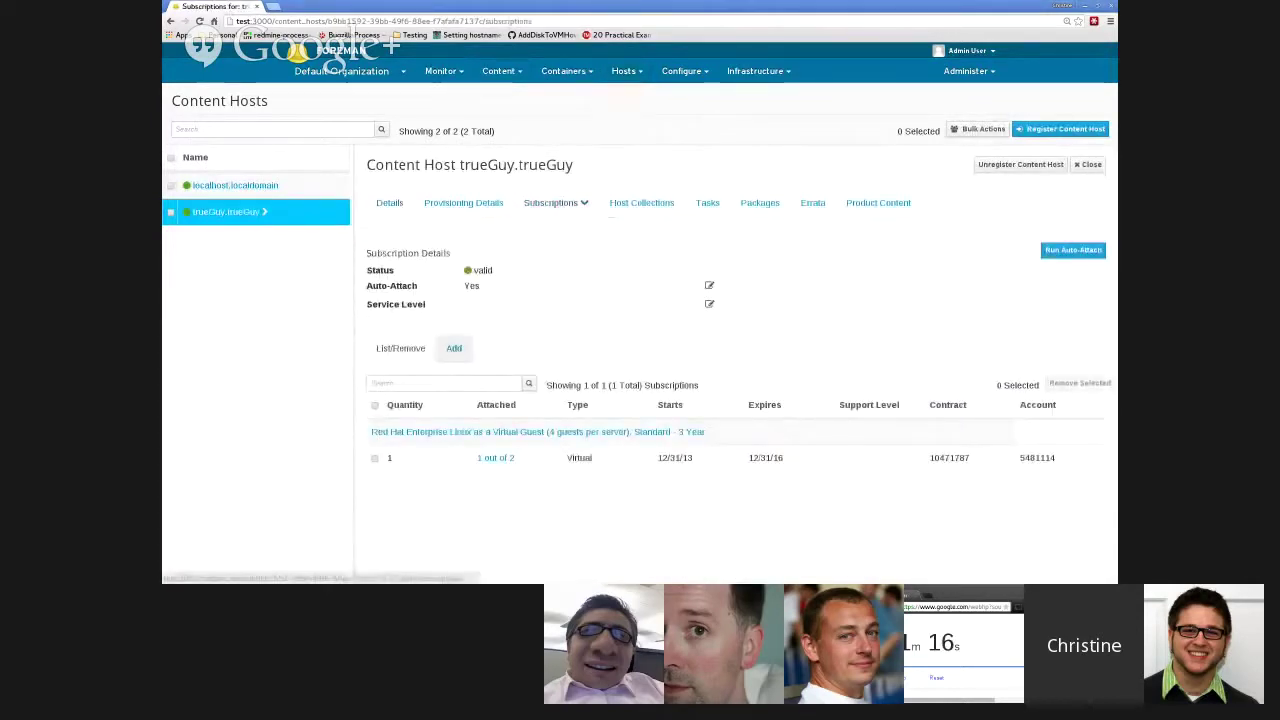
pyautogui.click(454, 348)
pyautogui.click(400, 348)
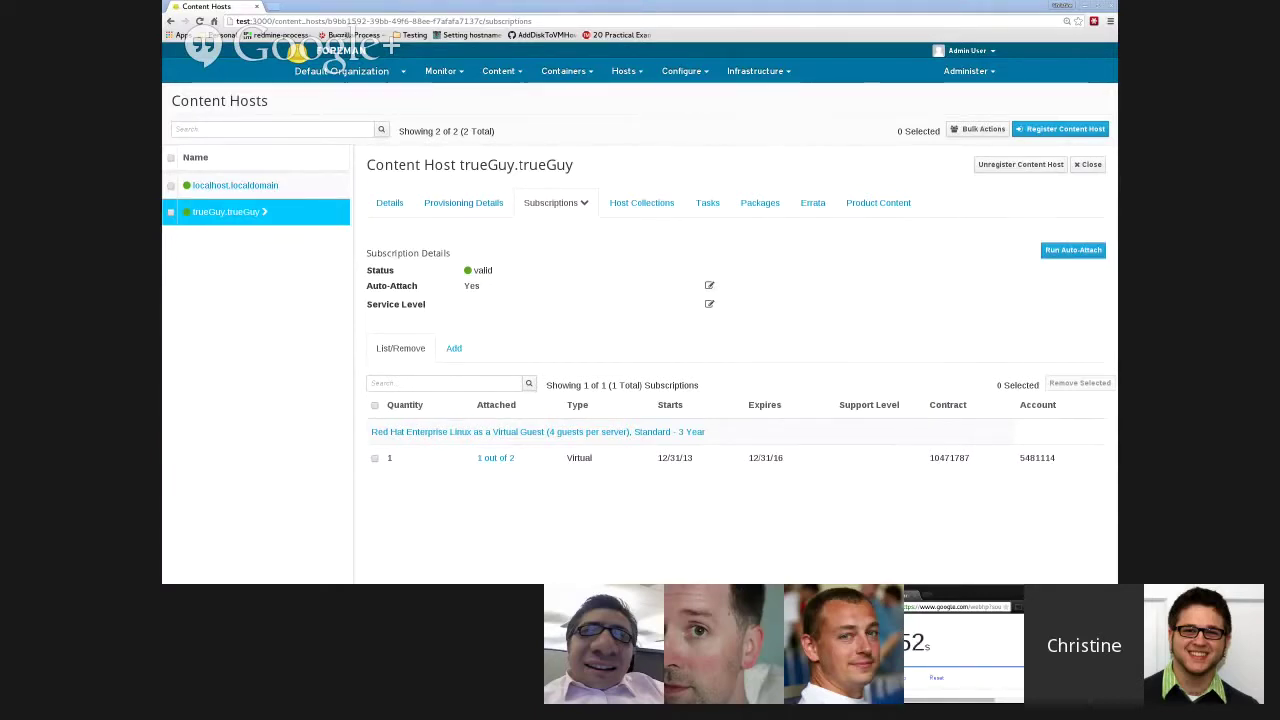
# - Return to the Content Hosts list and open falseGuy.falseGuy's details
pyautogui.click(563, 71)
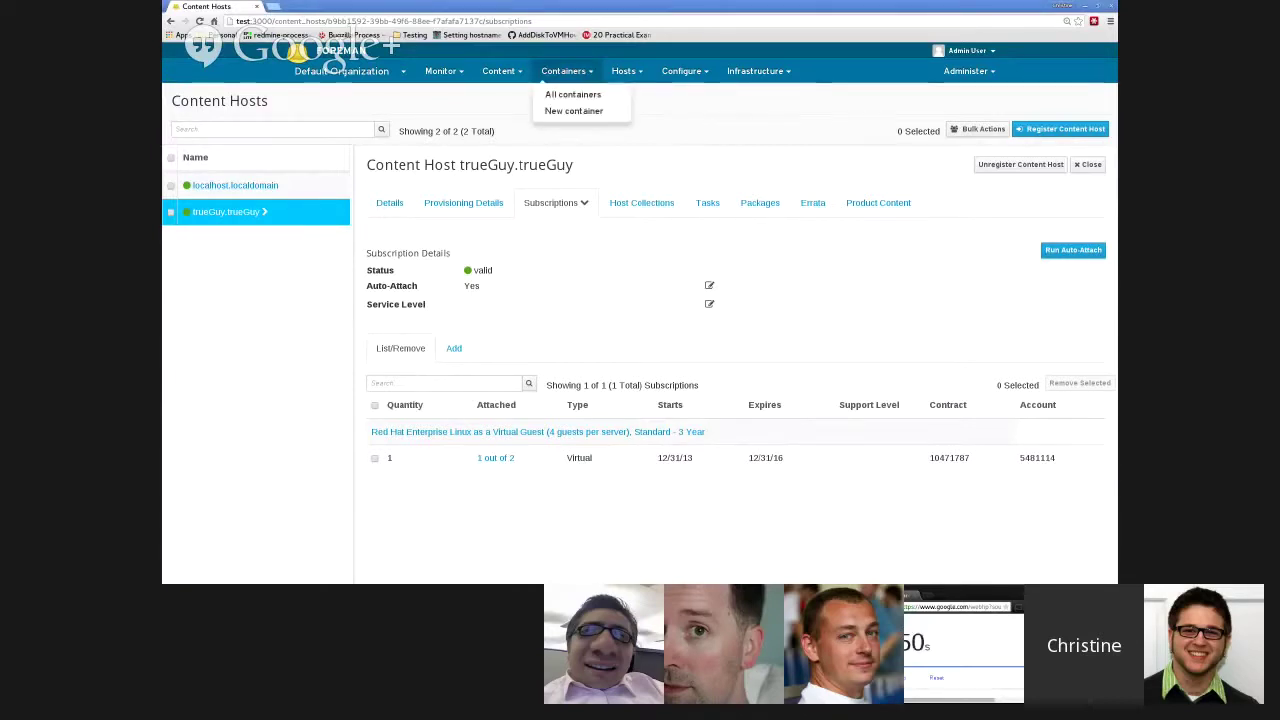
pyautogui.click(623, 71)
pyautogui.click(641, 109)
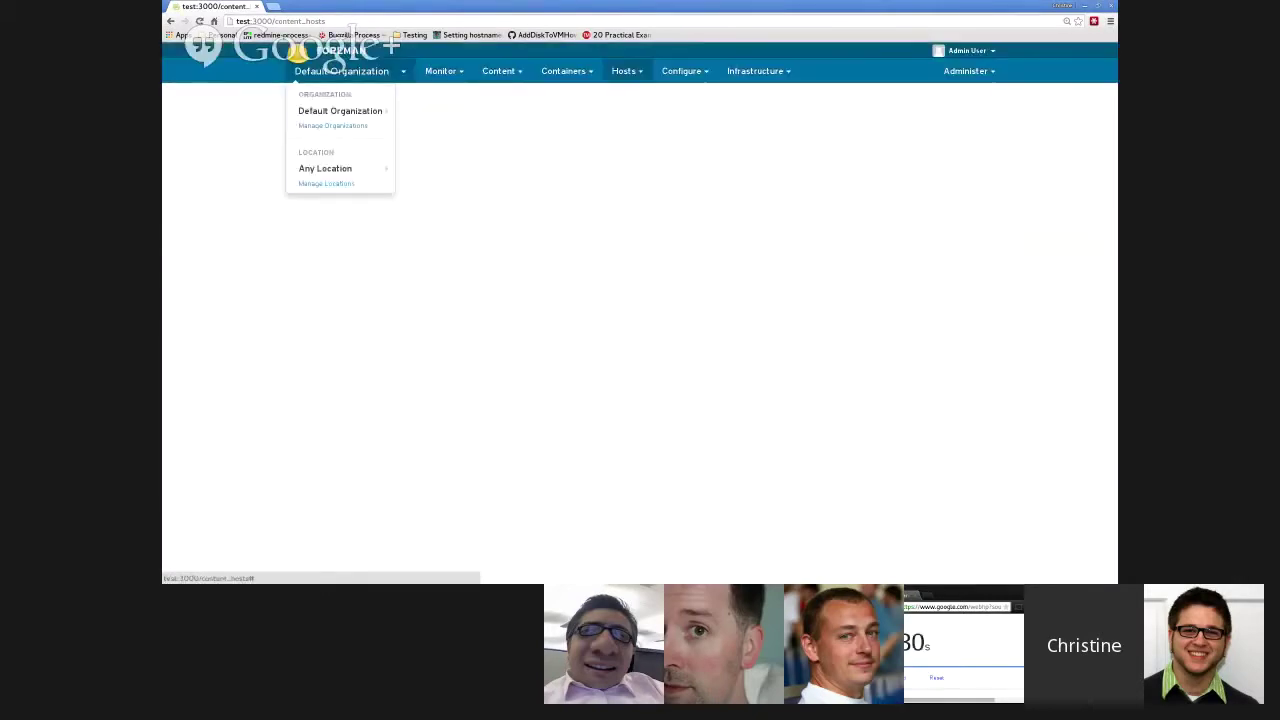
pyautogui.moveTo(625, 71)
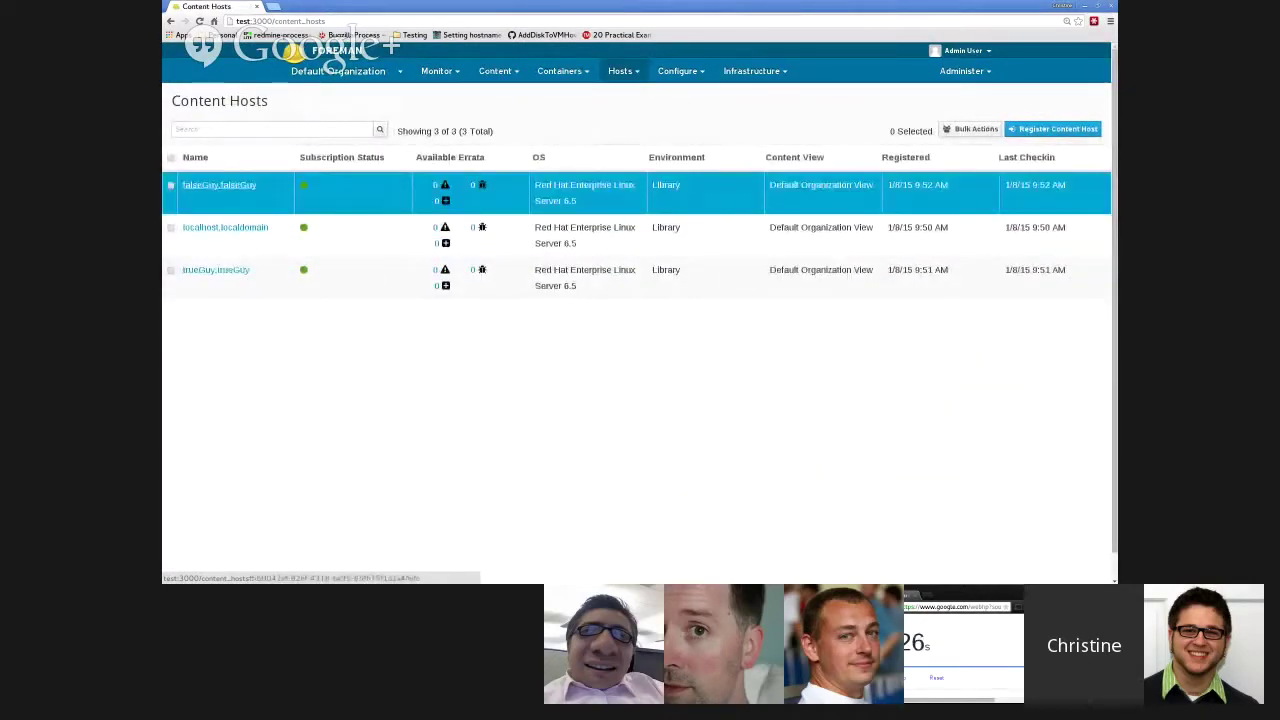
pyautogui.click(219, 185)
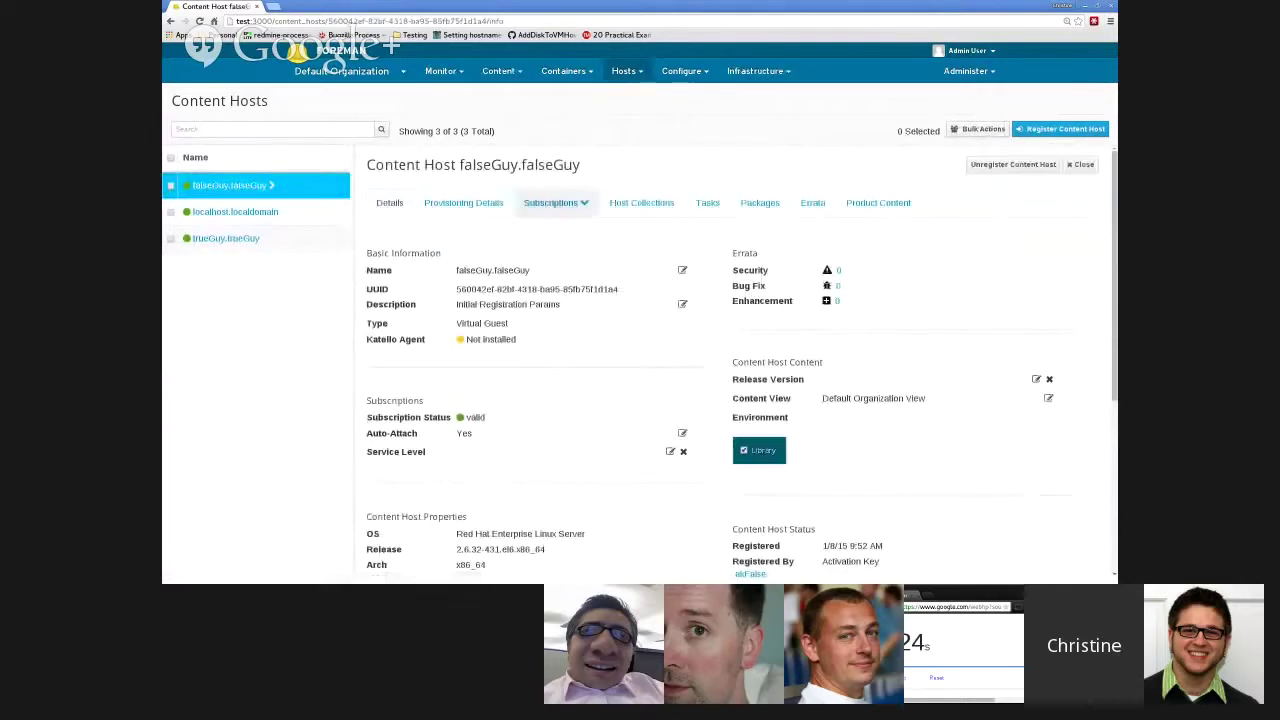
# - Show the subscriptions attached to falseGuy.falseGuy
pyautogui.click(556, 202)
pyautogui.click(549, 228)
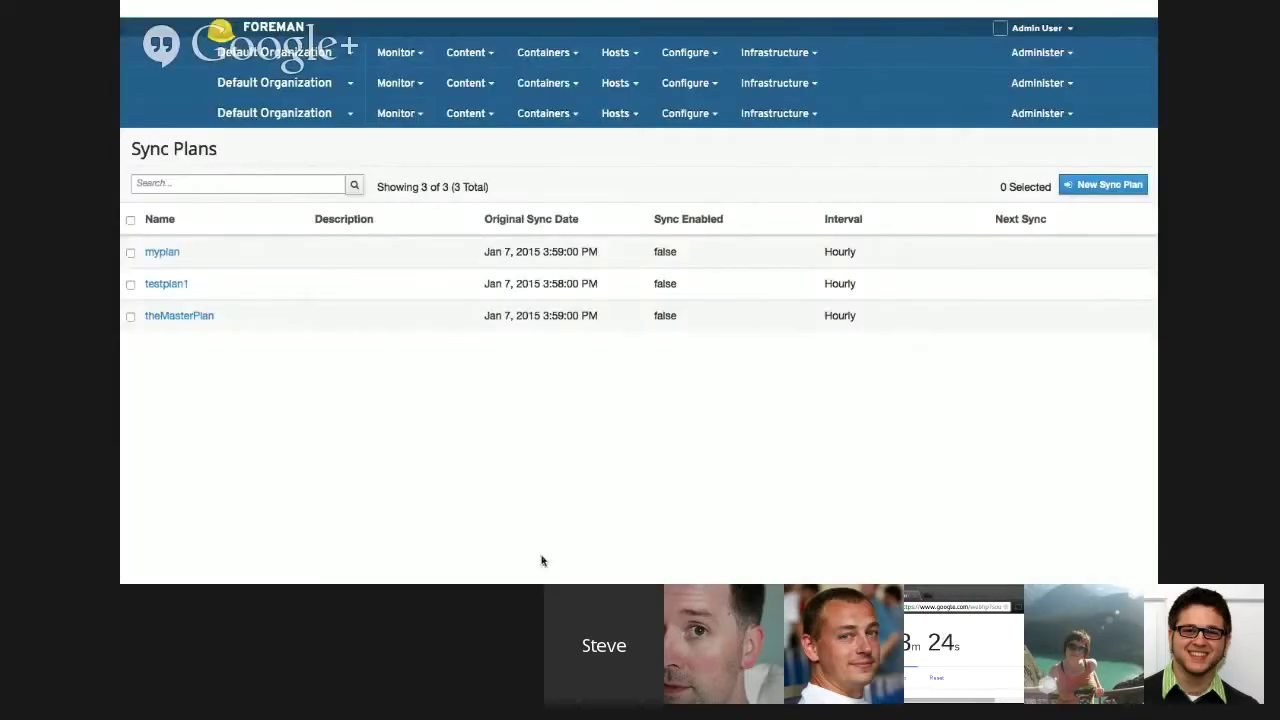
# - On the GPG Keys page, search 'fo' so only fookey is listed
pyautogui.click(472, 116)
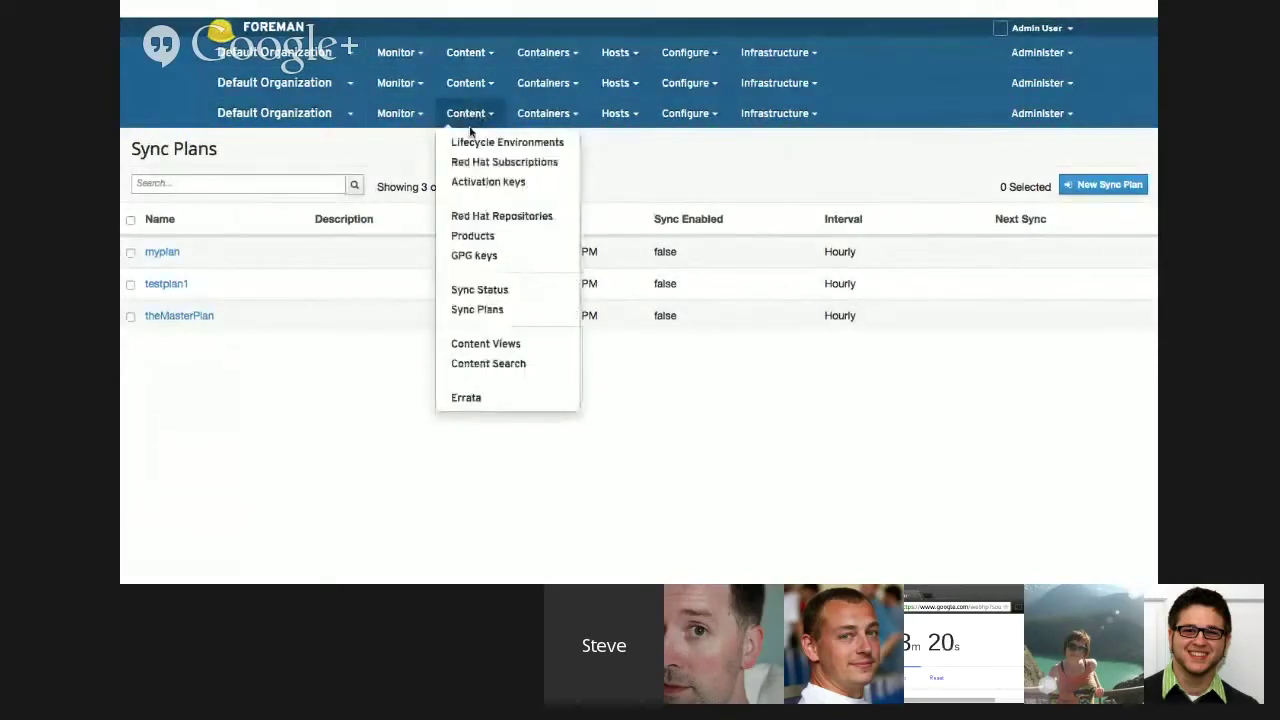
pyautogui.click(483, 256)
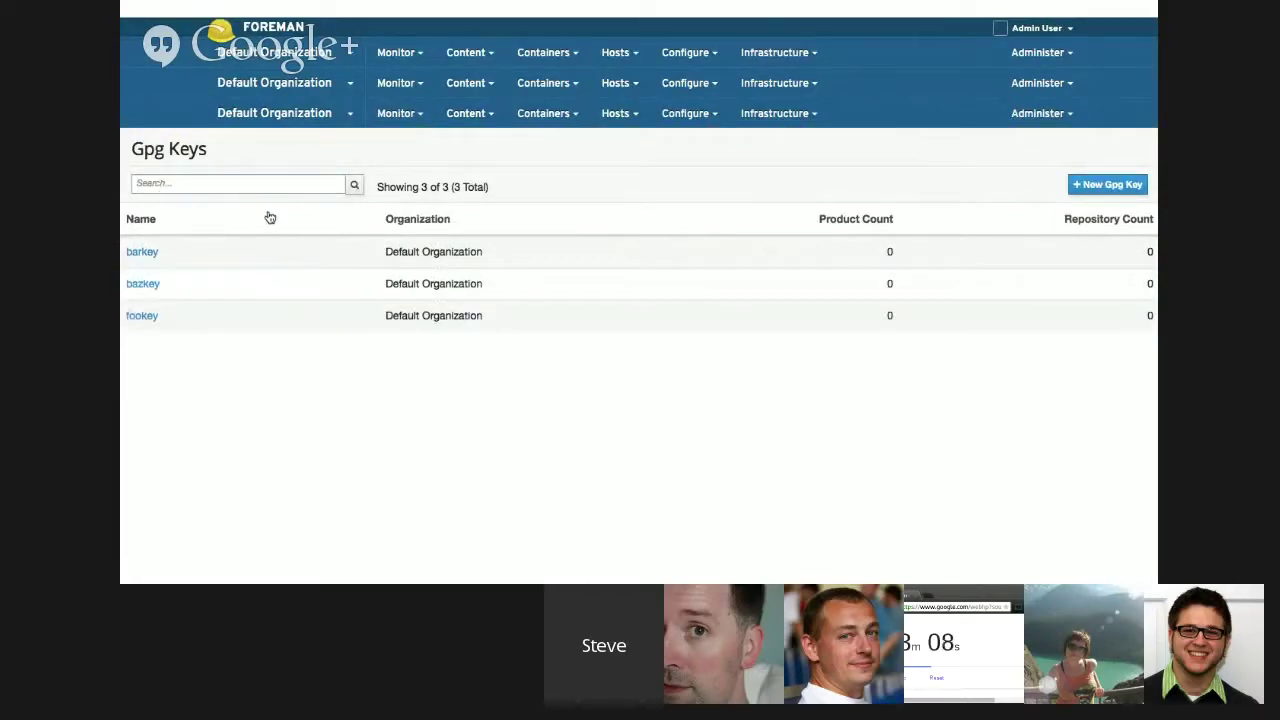
pyautogui.click(251, 187)
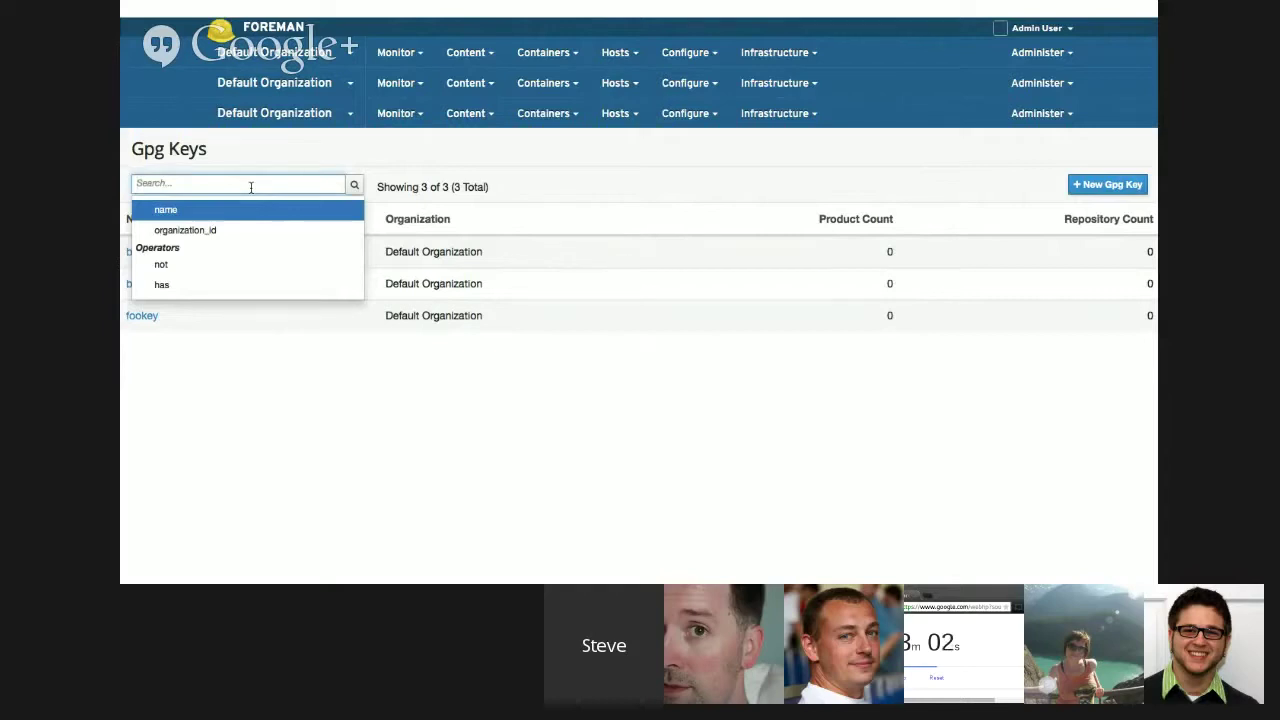
pyautogui.write('fo')
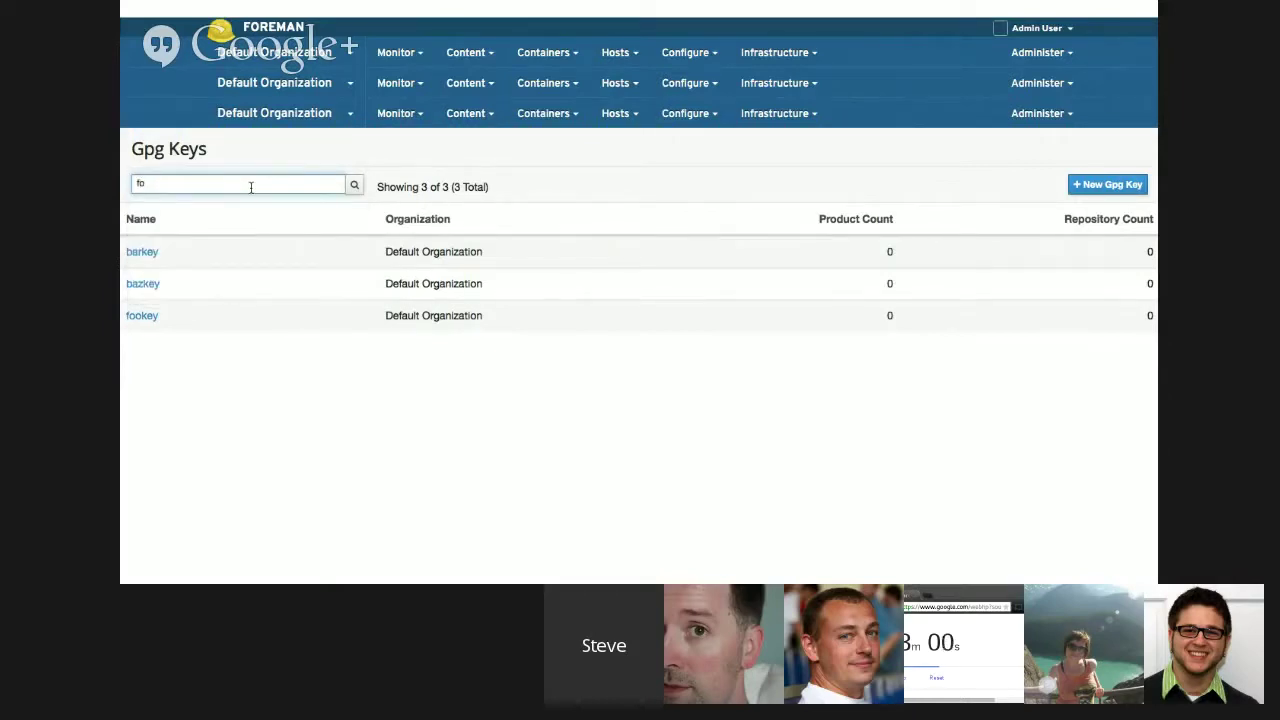
pyautogui.press('Return')
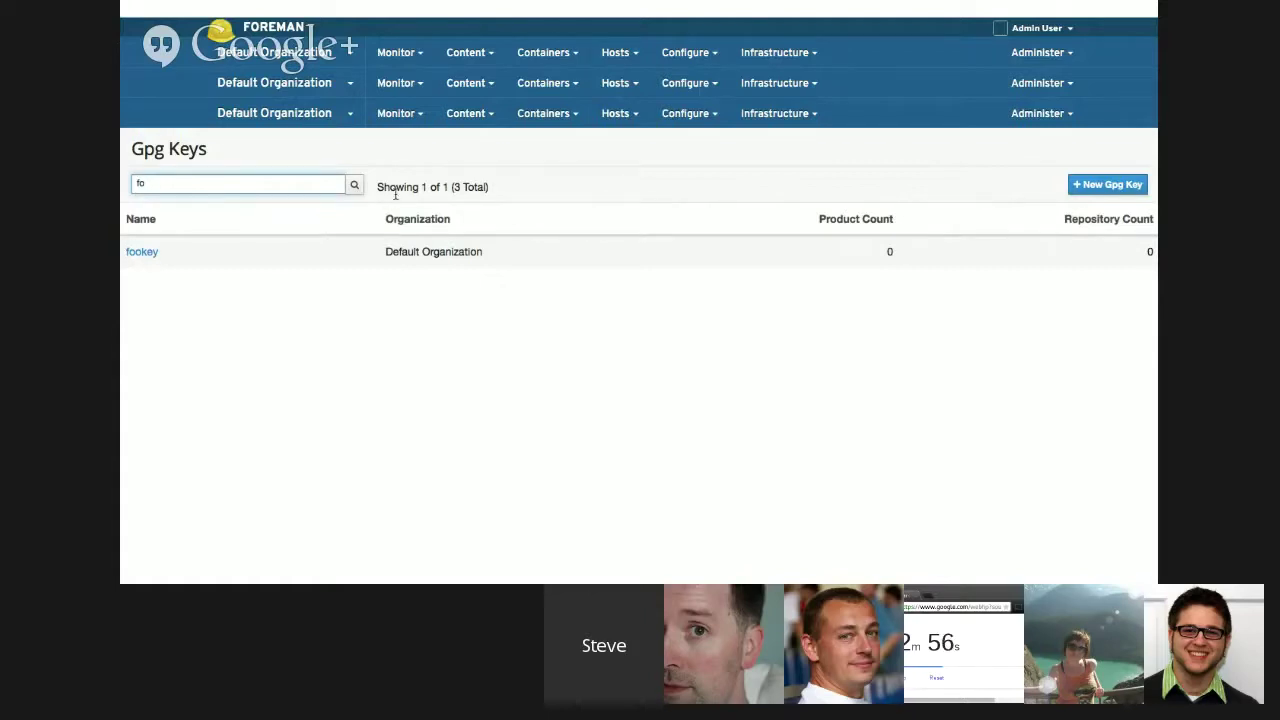
pyautogui.click(486, 118)
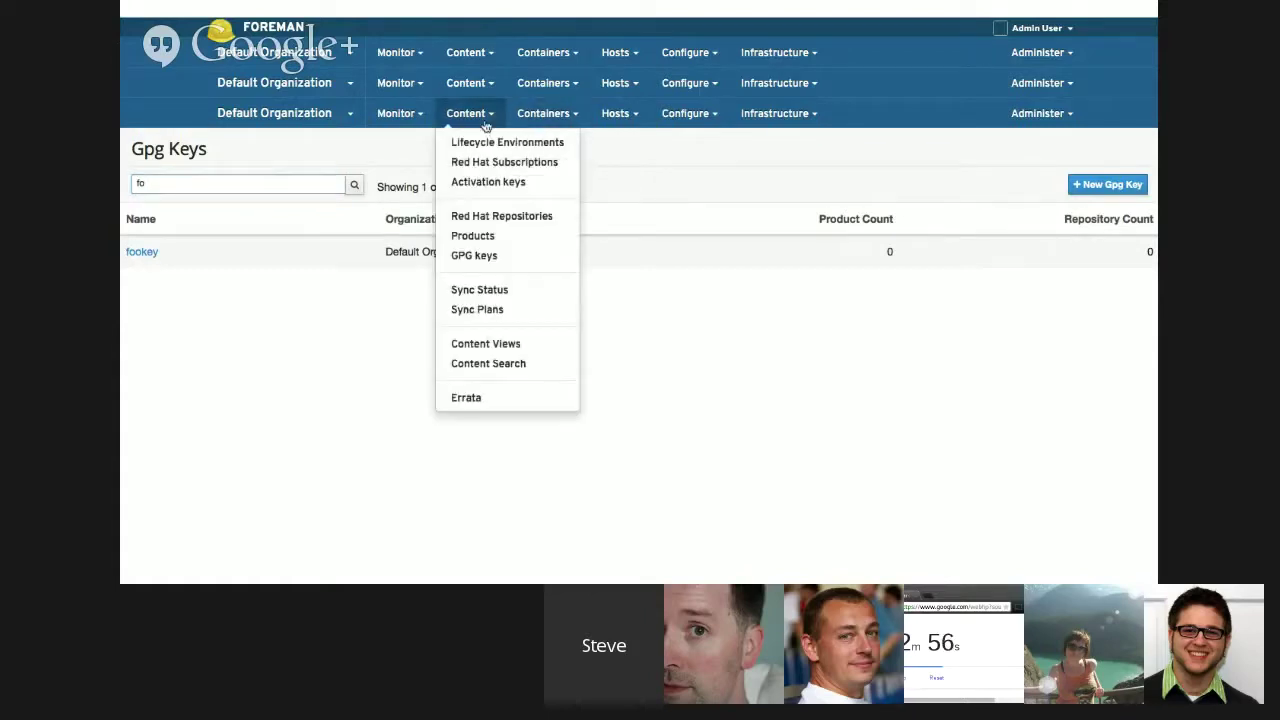
# - On the Sync Plans page, search the plans for 't'
pyautogui.click(486, 311)
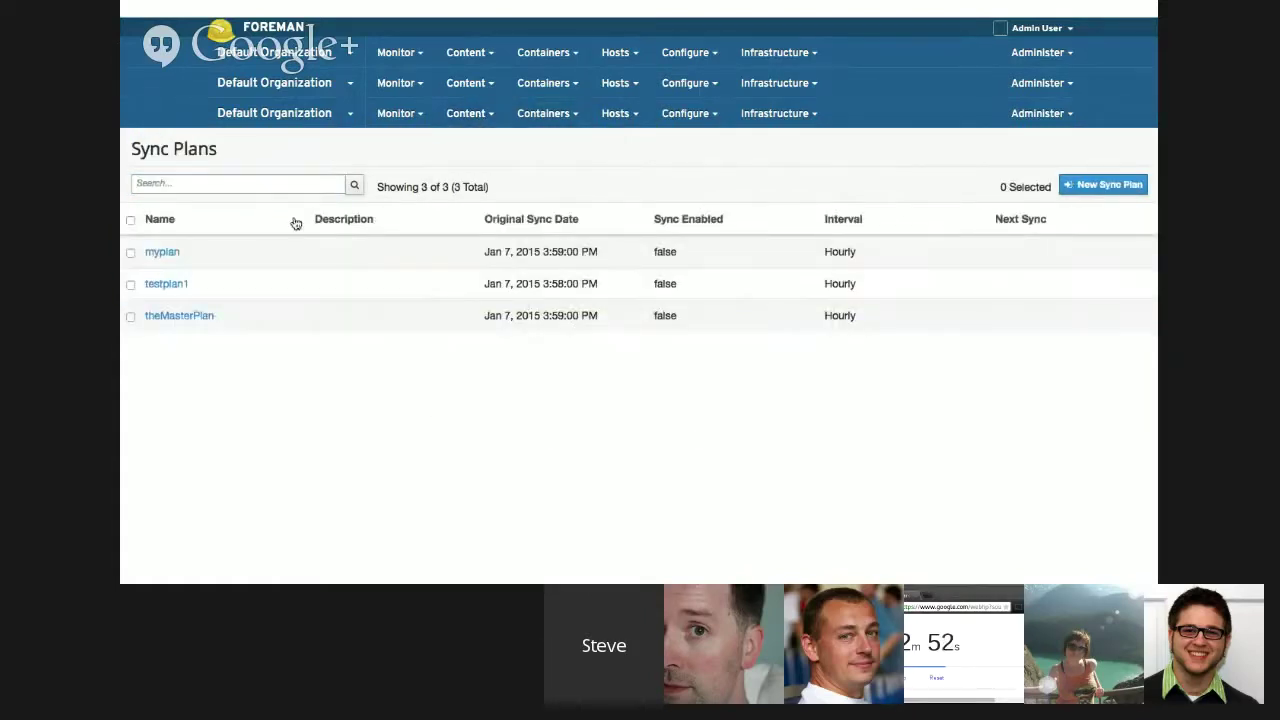
pyautogui.click(263, 186)
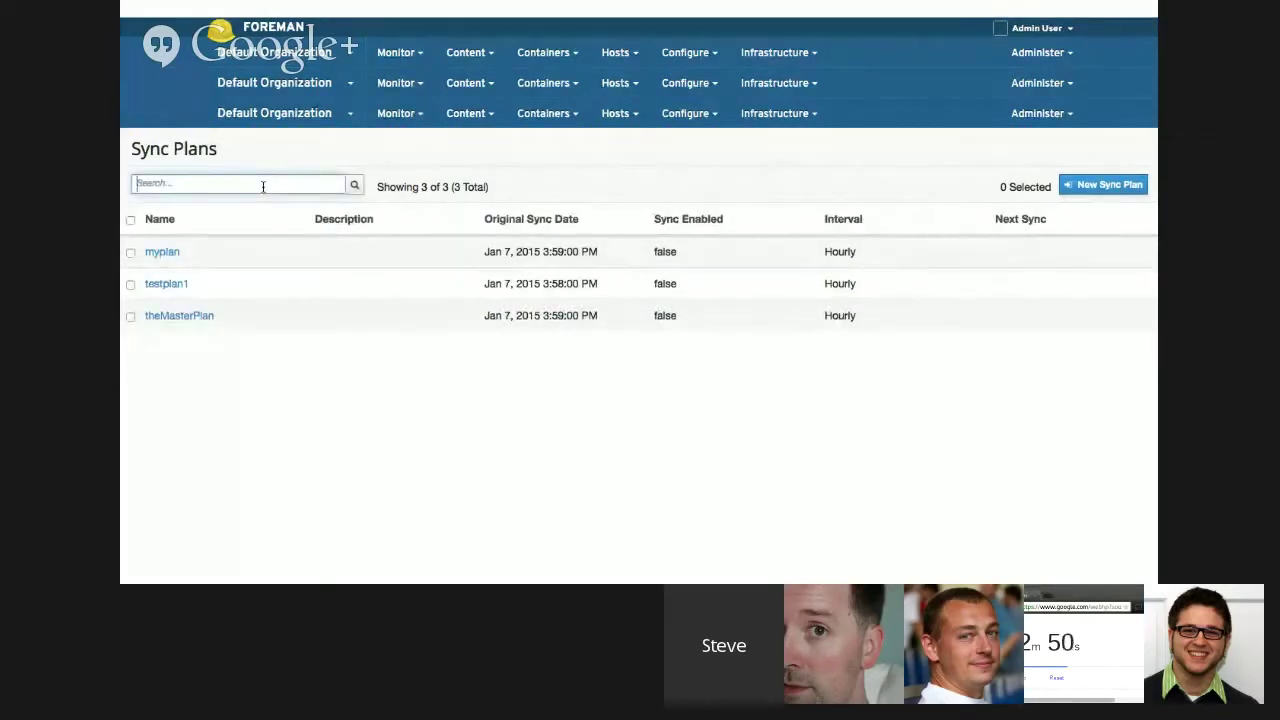
pyautogui.click(186, 177)
pyautogui.write('t')
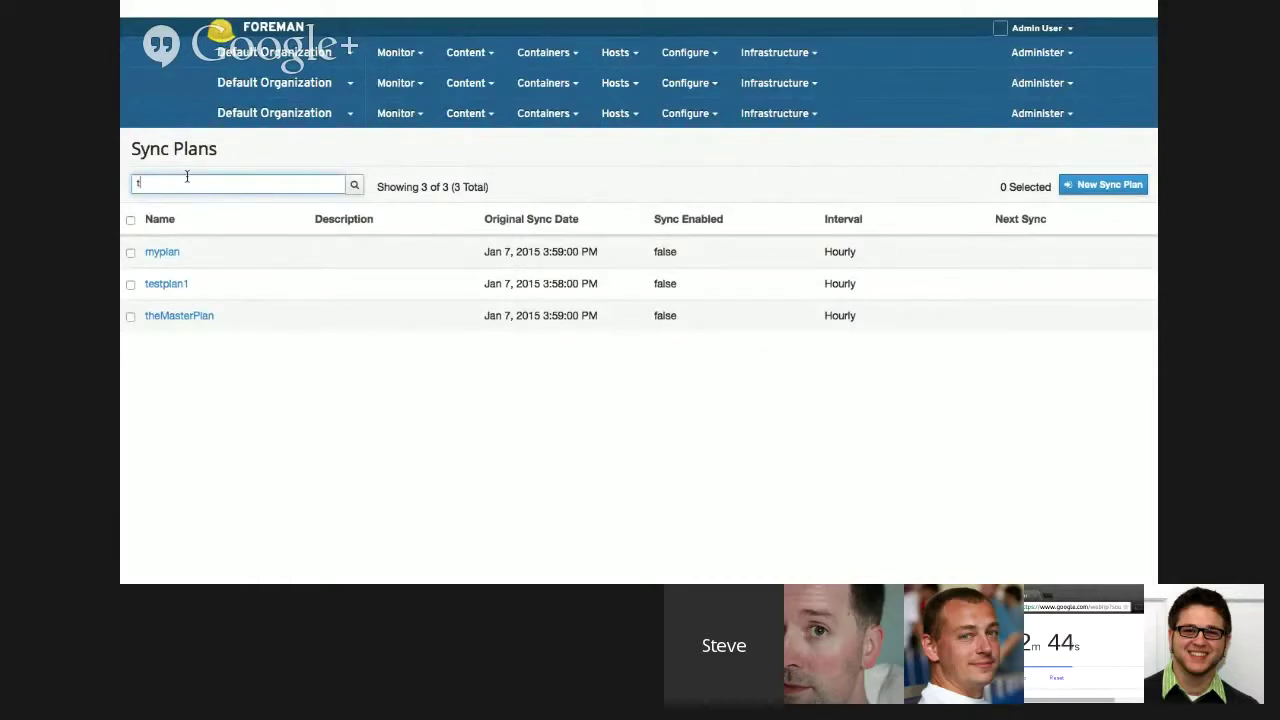
pyautogui.press('Return')
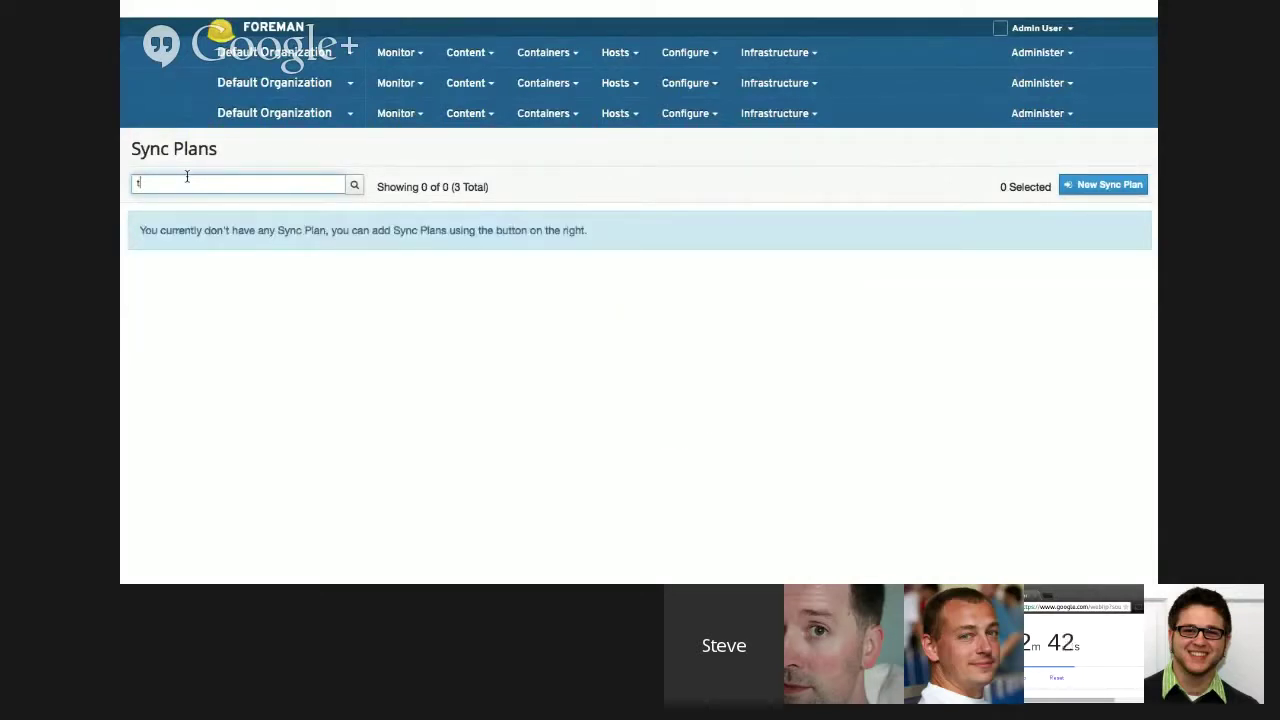
# - Create a new sync plan named 'thes'
pyautogui.click(1096, 189)
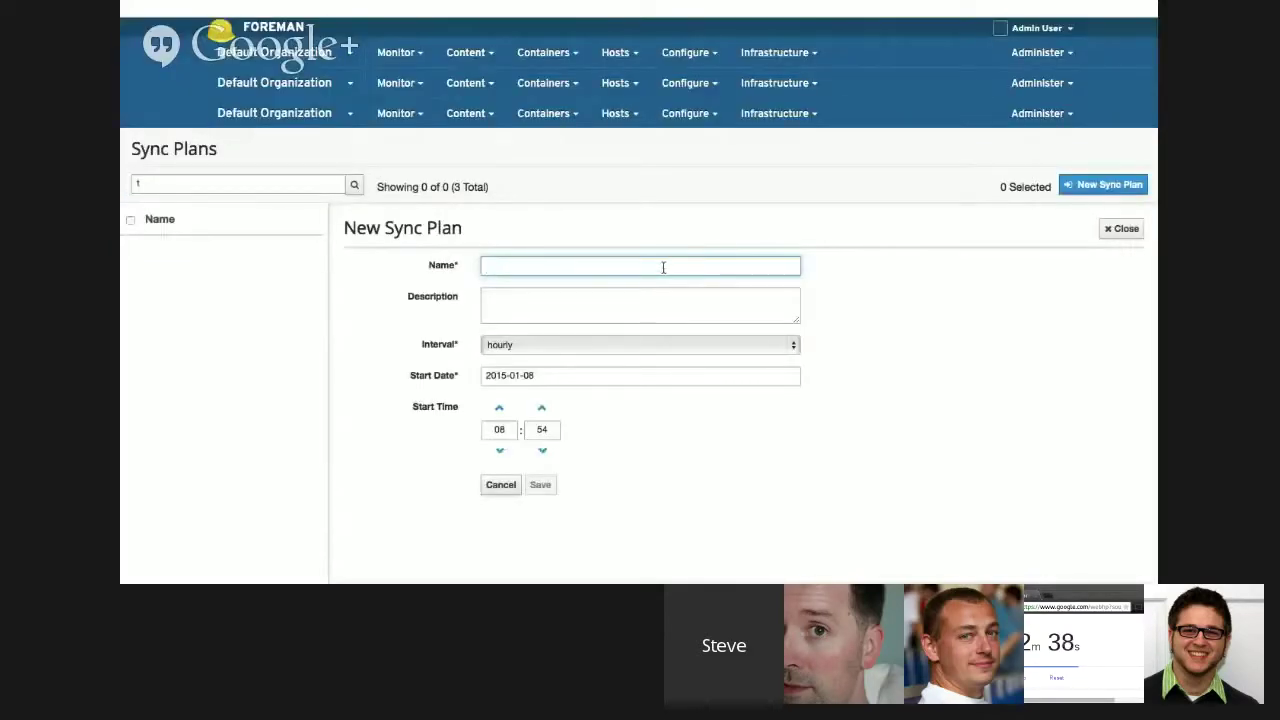
pyautogui.write('thee')
pyautogui.press('BackSpace')
pyautogui.write('s')
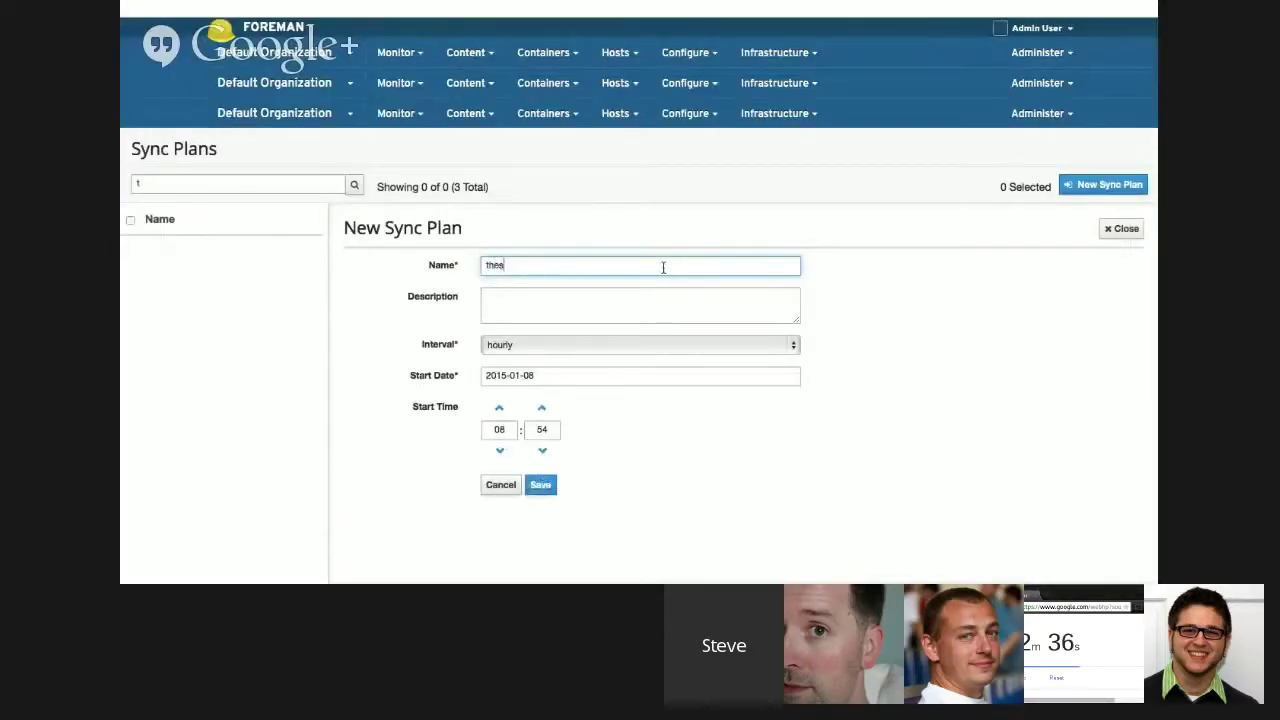
pyautogui.click(540, 487)
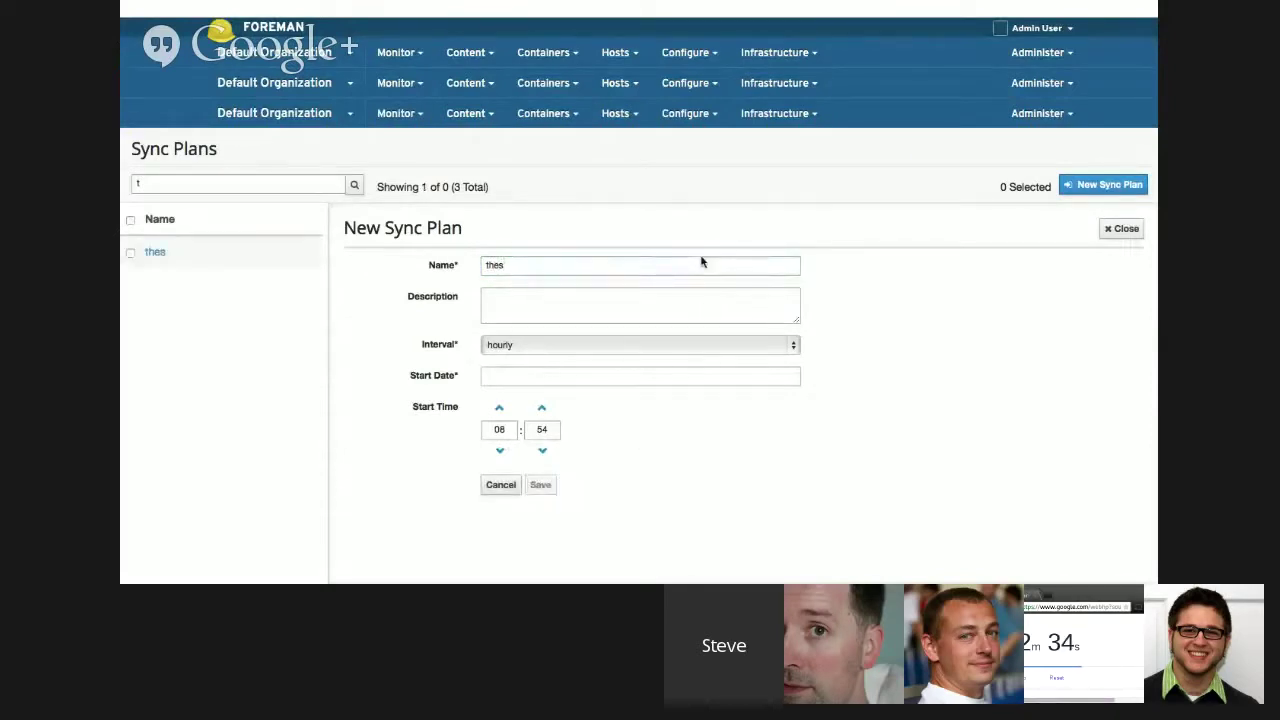
# - Create another sync plan named 'net', then search the plans for 'n'
pyautogui.click(1090, 189)
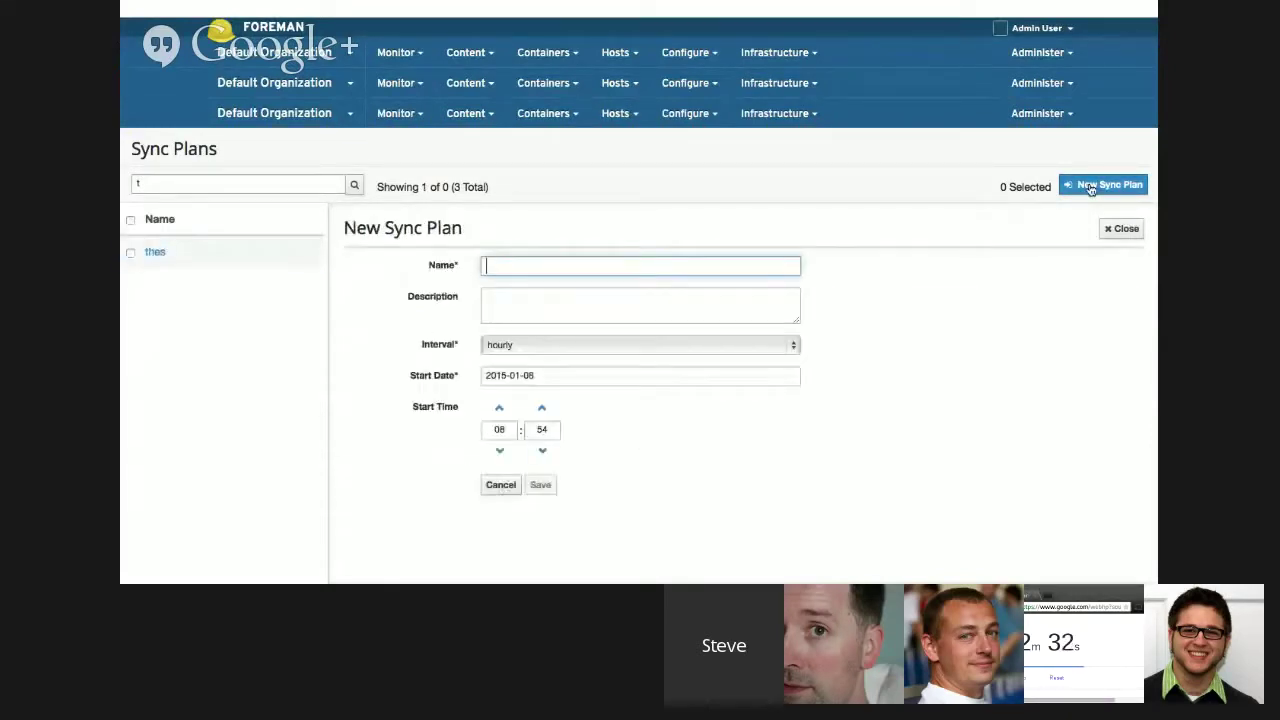
pyautogui.write('net')
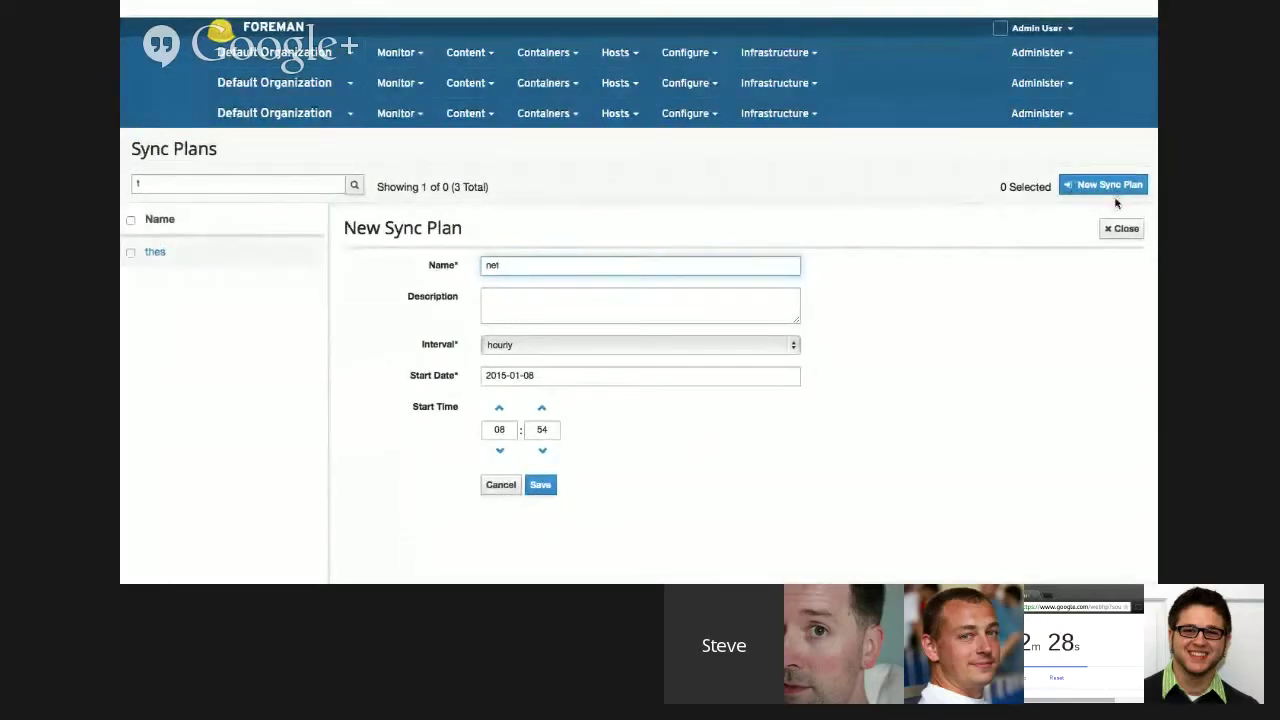
pyautogui.click(542, 487)
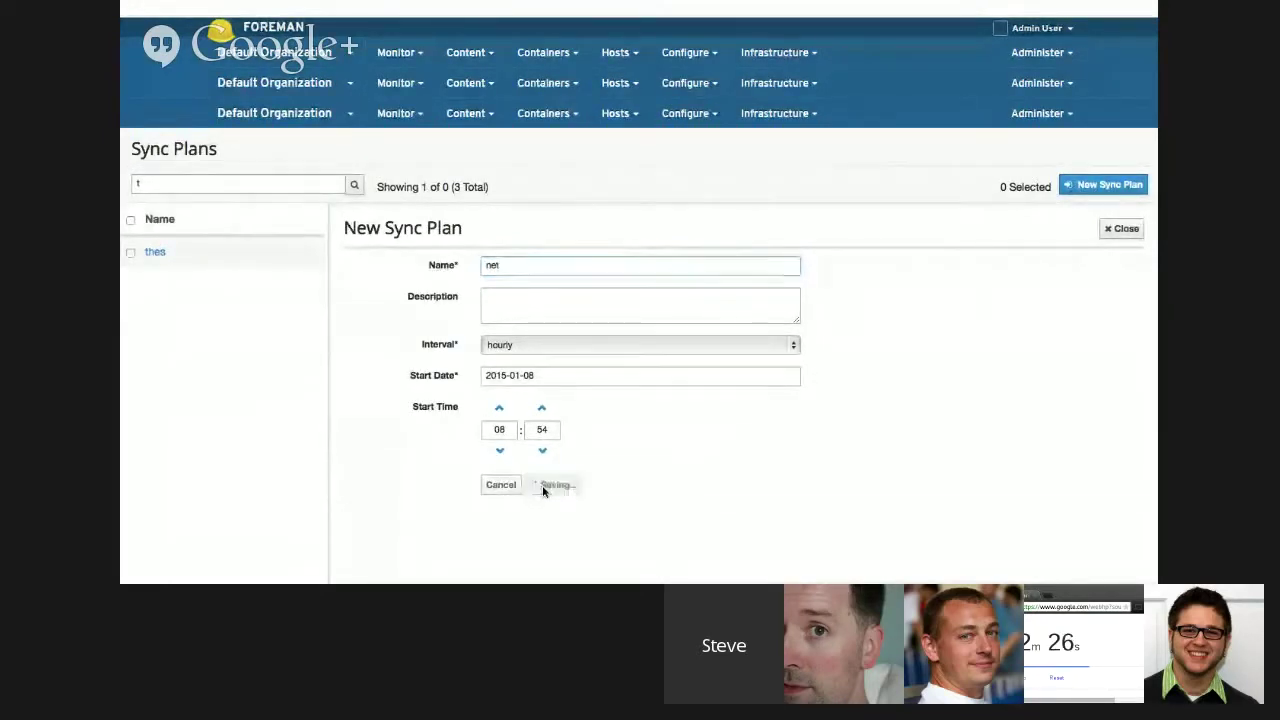
pyautogui.click(162, 186)
pyautogui.write('t')
pyautogui.press('BackSpace')
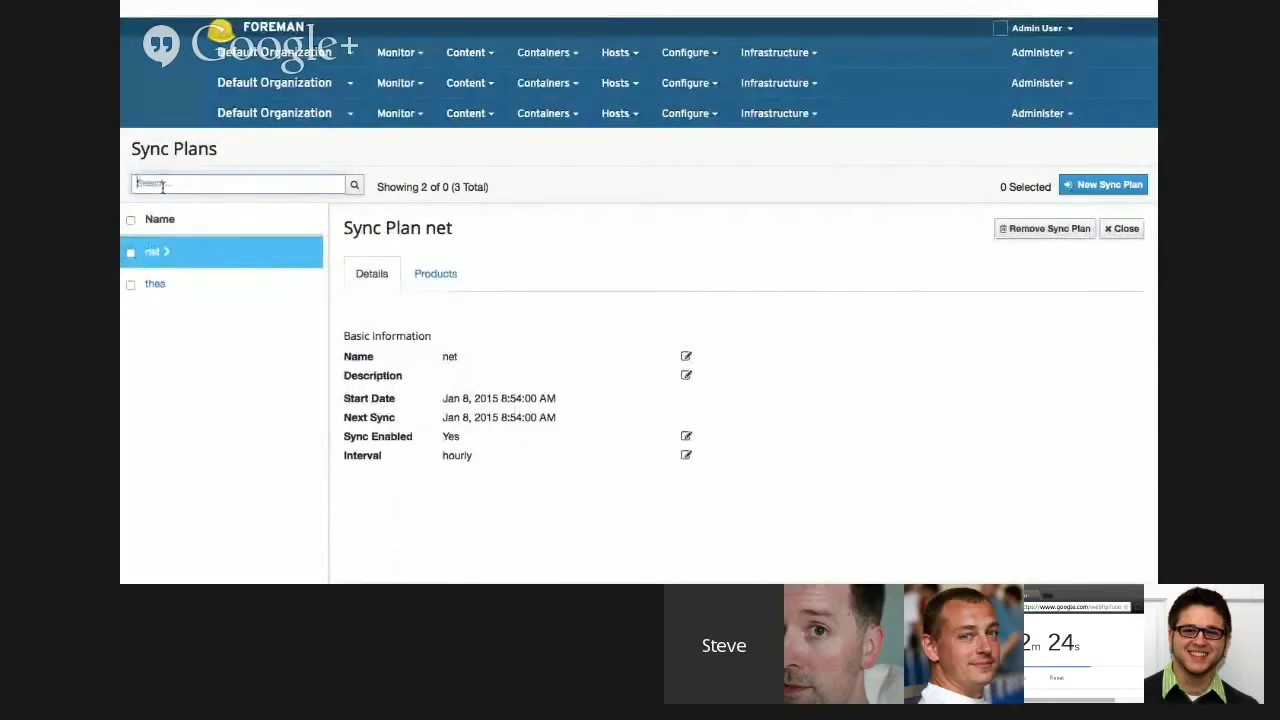
pyautogui.write('n')
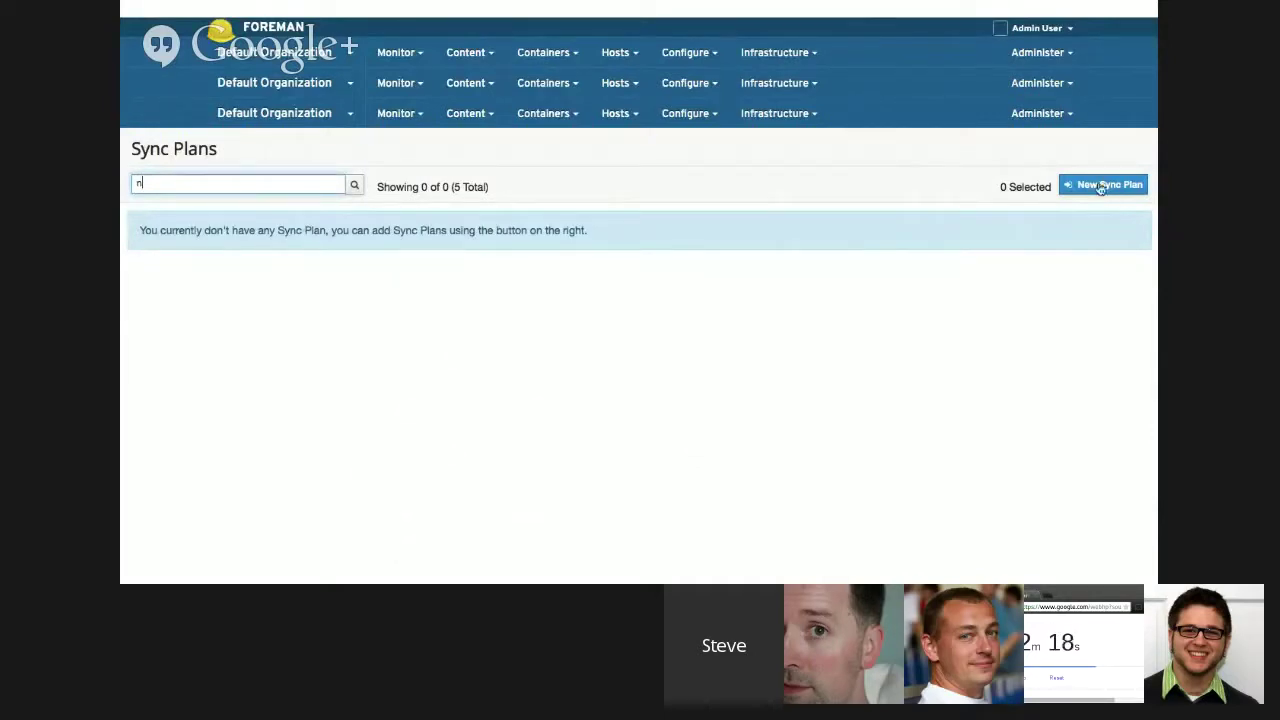
# - On the Content > GPG keys page, search for the key with name = fookey
pyautogui.click(465, 113)
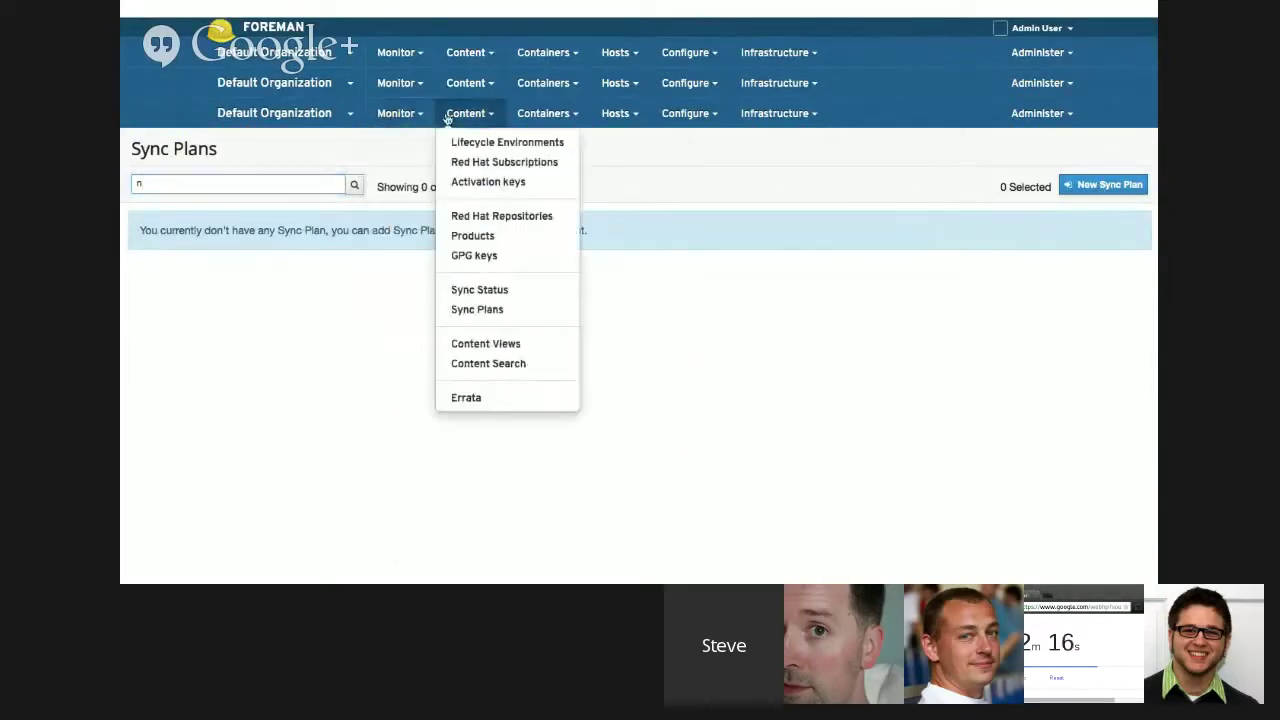
pyautogui.click(476, 255)
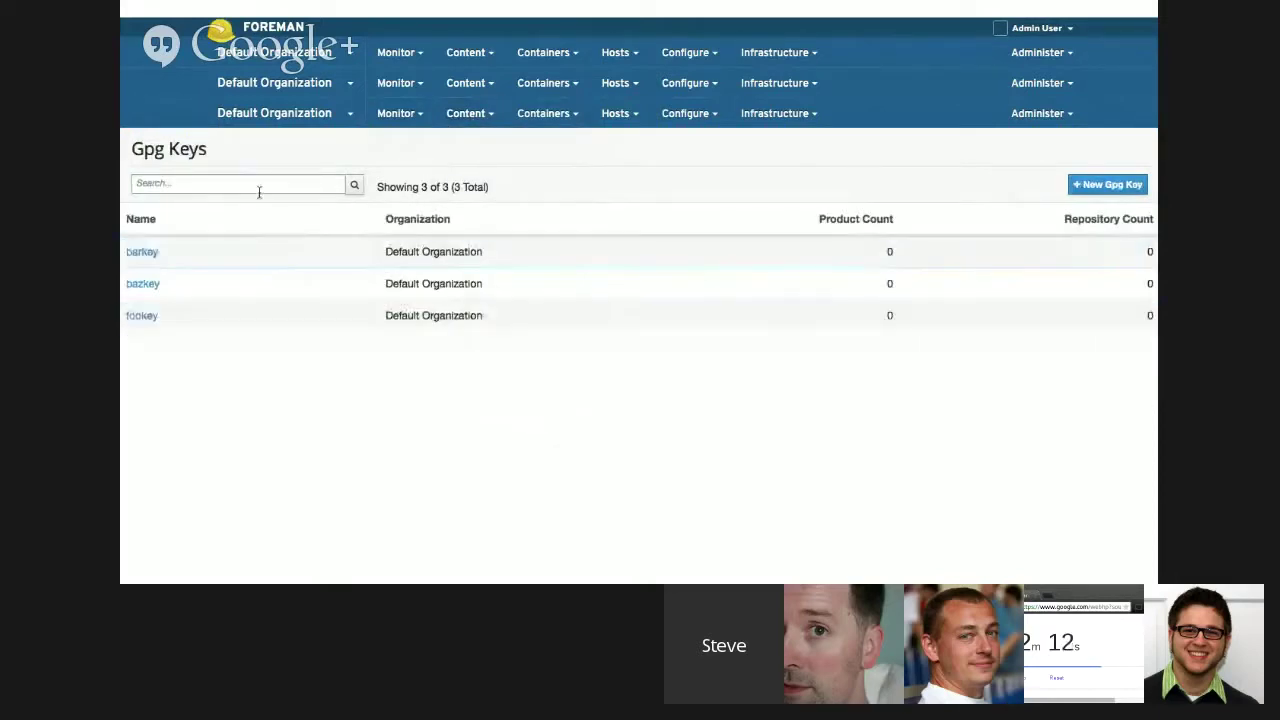
pyautogui.click(219, 182)
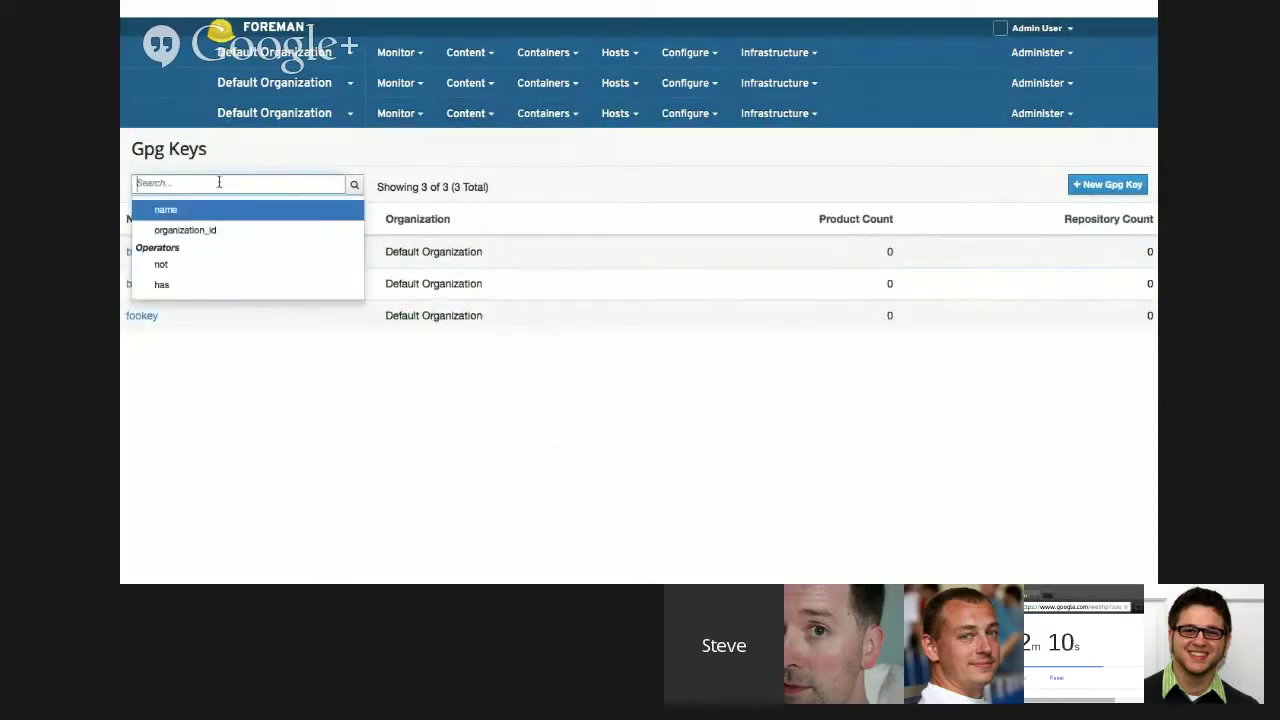
pyautogui.click(172, 213)
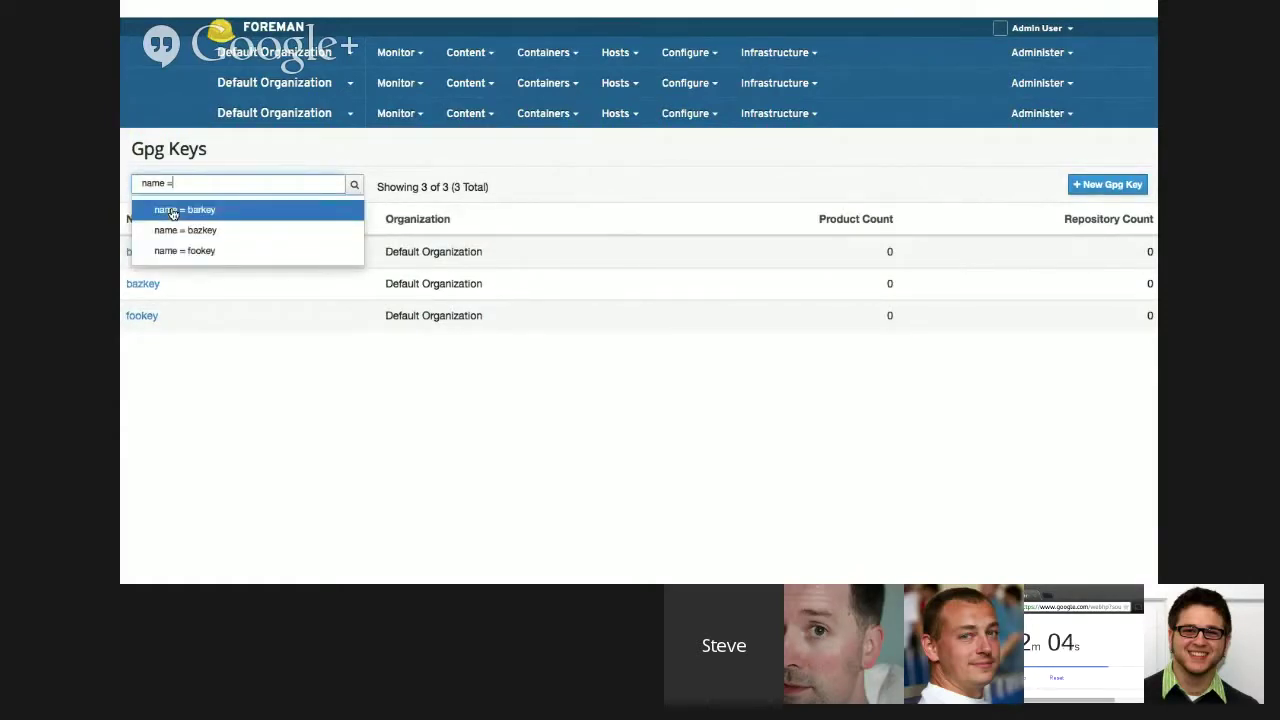
pyautogui.press('Down')
pyautogui.press('Down')
pyautogui.press('Return')
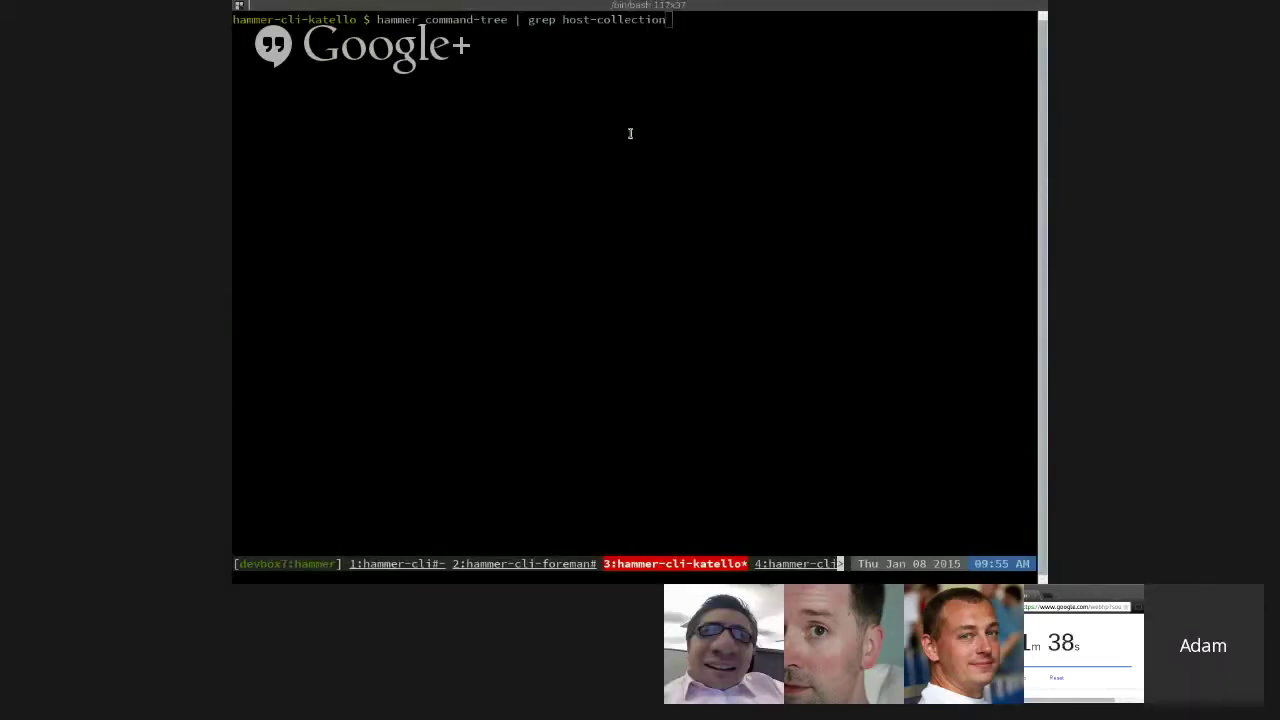
# - Run 'hammer_command-tree | grep host-collection' and highlight the package, package-group and erratum commands
pyautogui.click(834, 219)
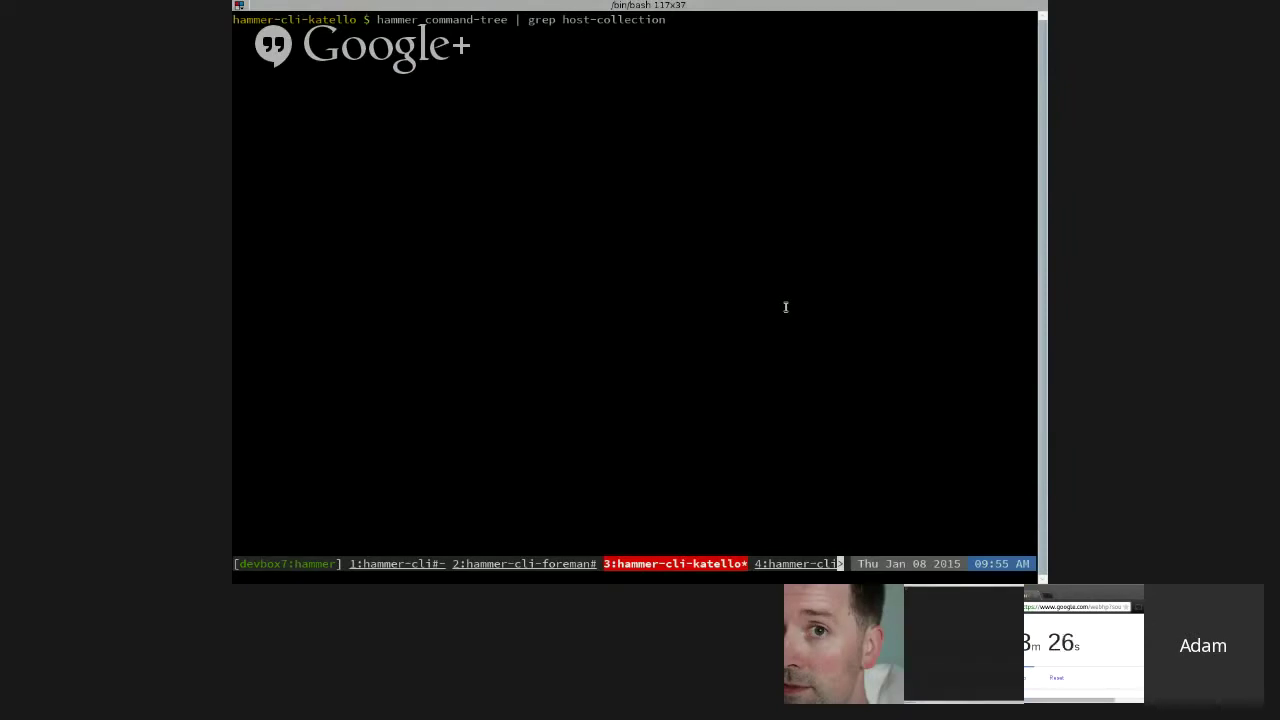
pyautogui.press('Return')
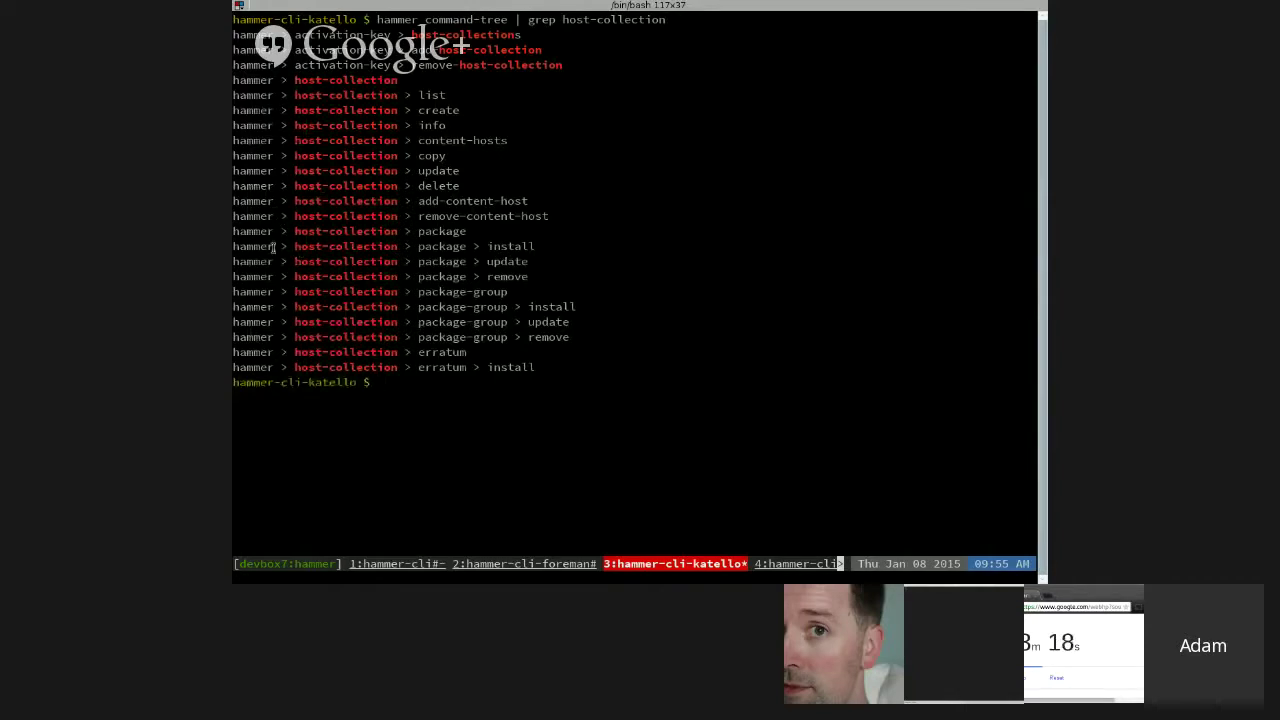
pyautogui.moveTo(246, 240); pyautogui.dragTo(575, 374)
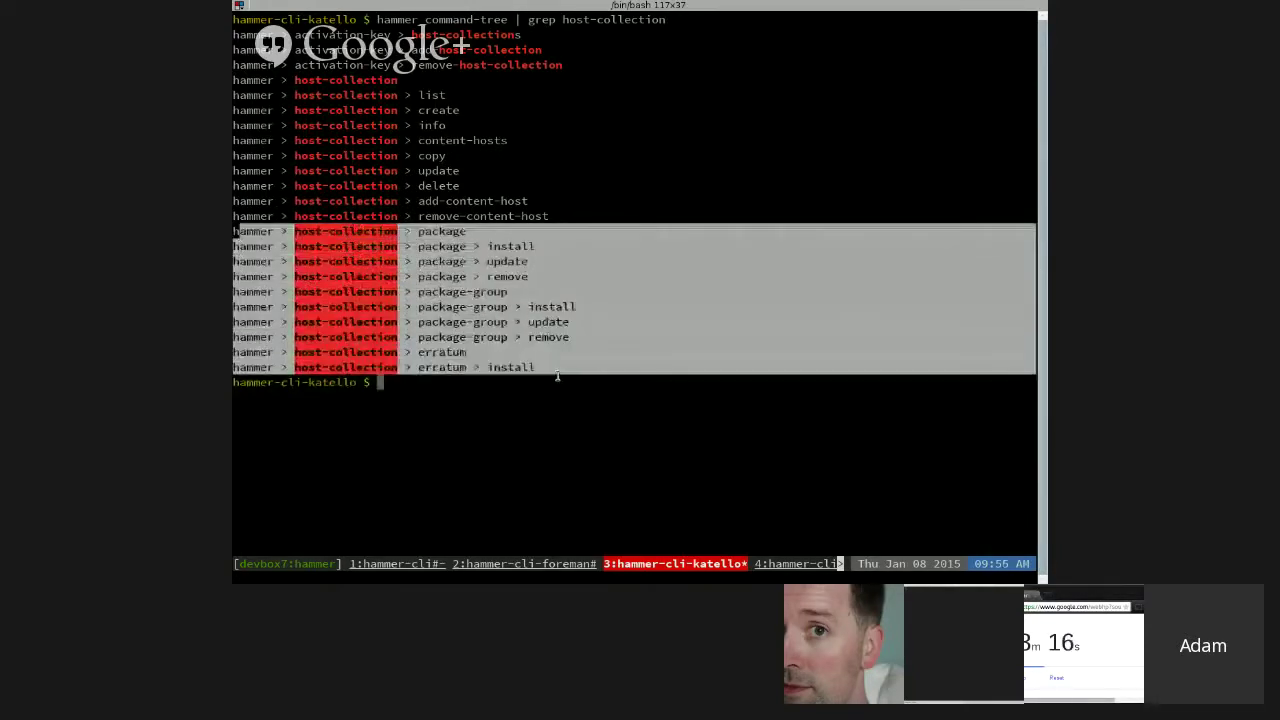